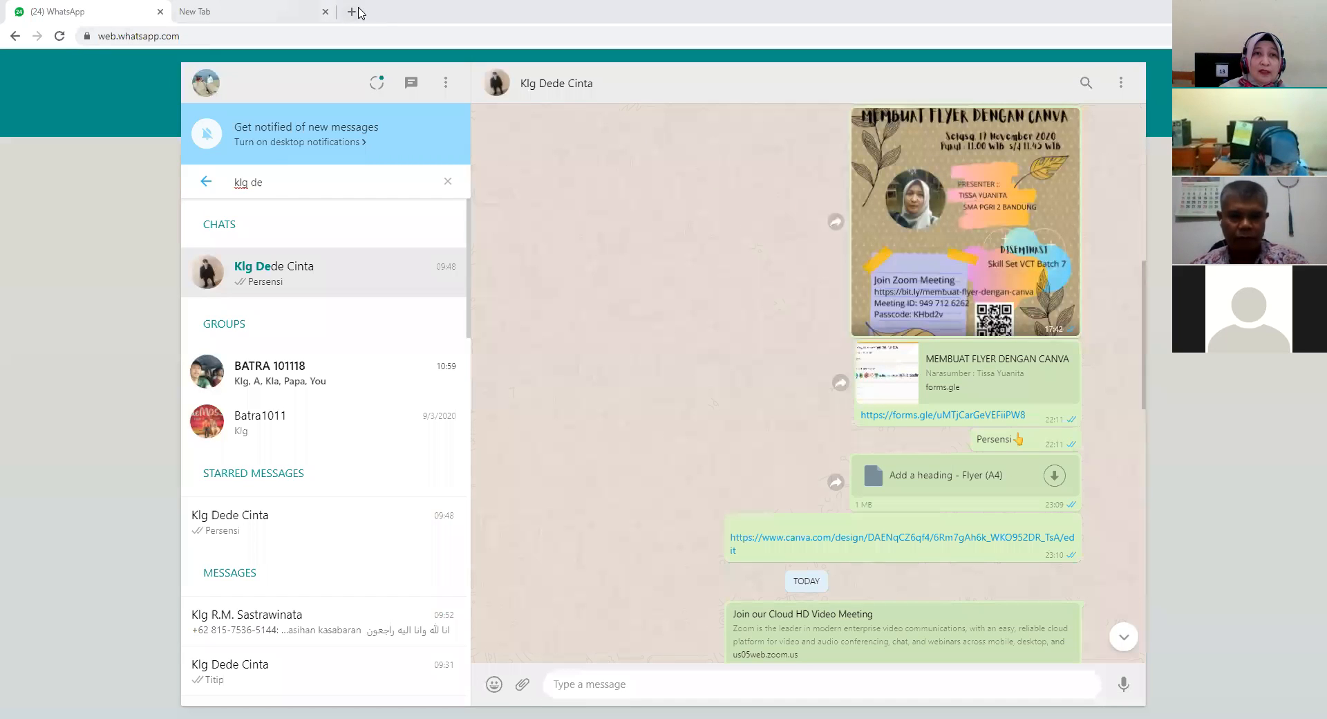
Search the web for canva.com in a new browser tab and open Canva through its login result.
left_click(353, 13)
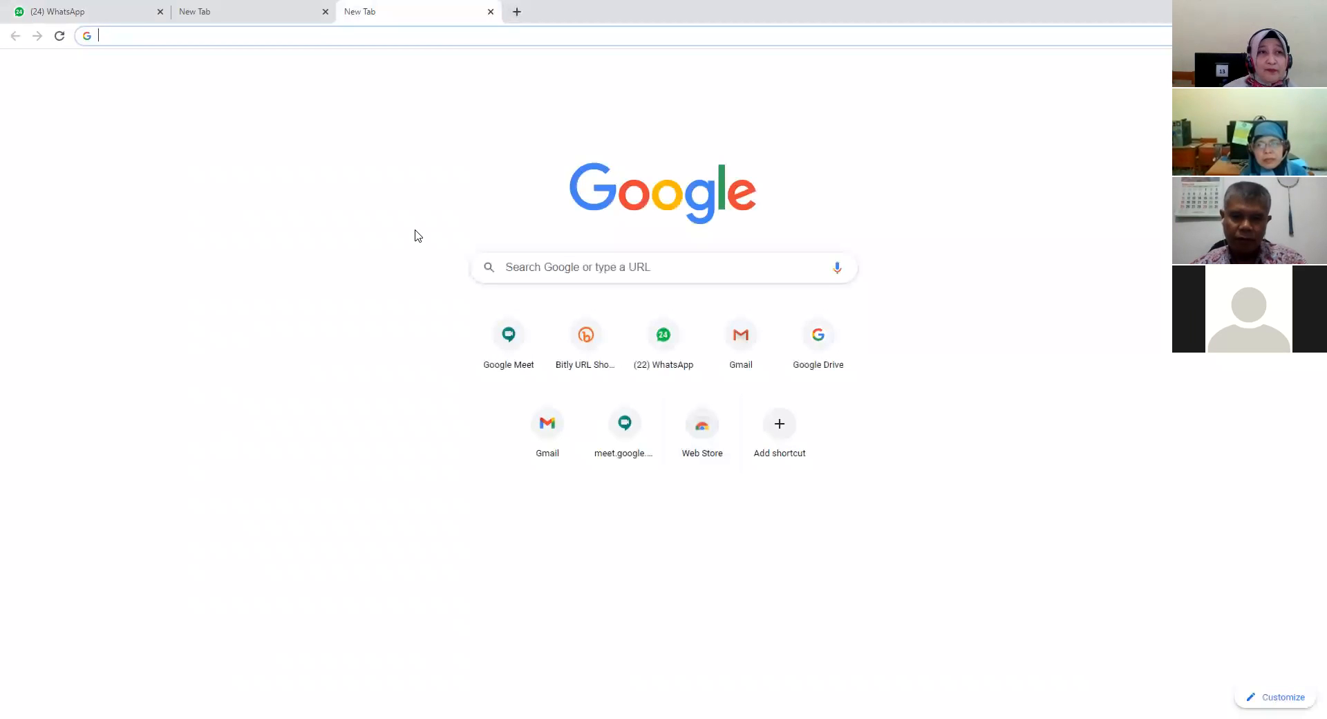
type("ca")
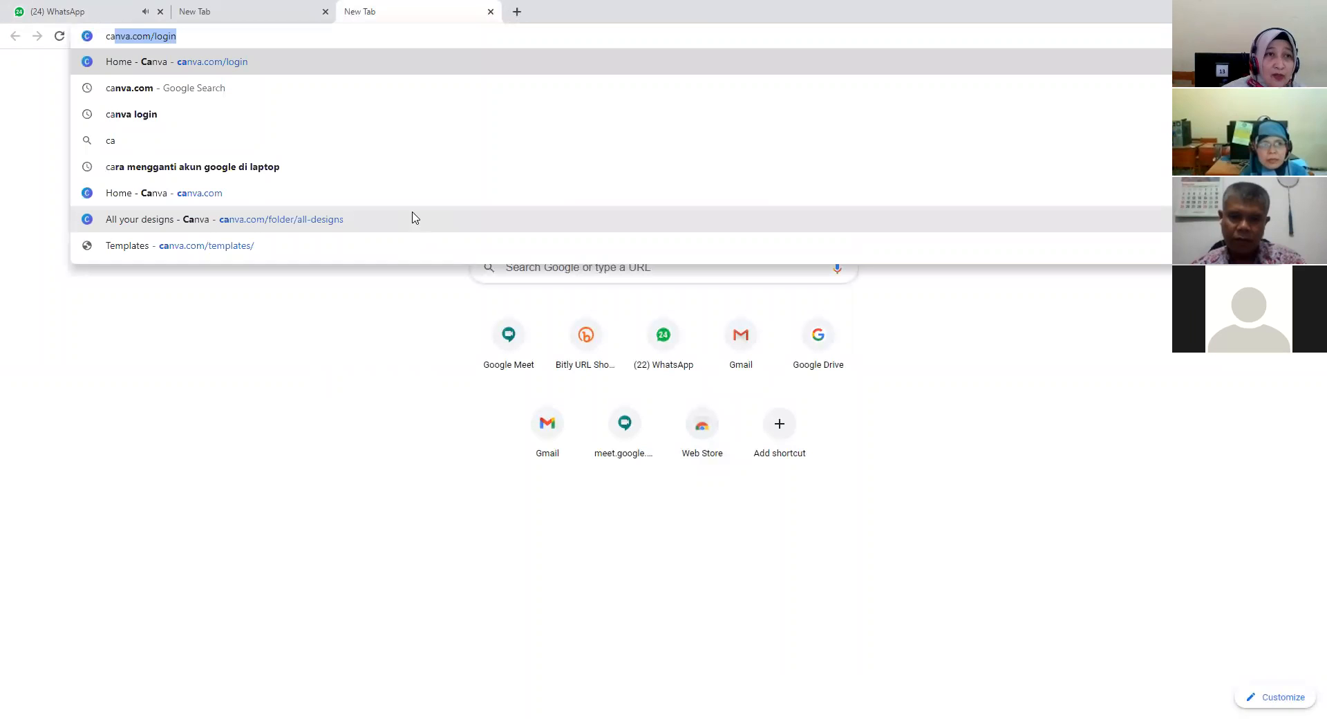
left_click(227, 90)
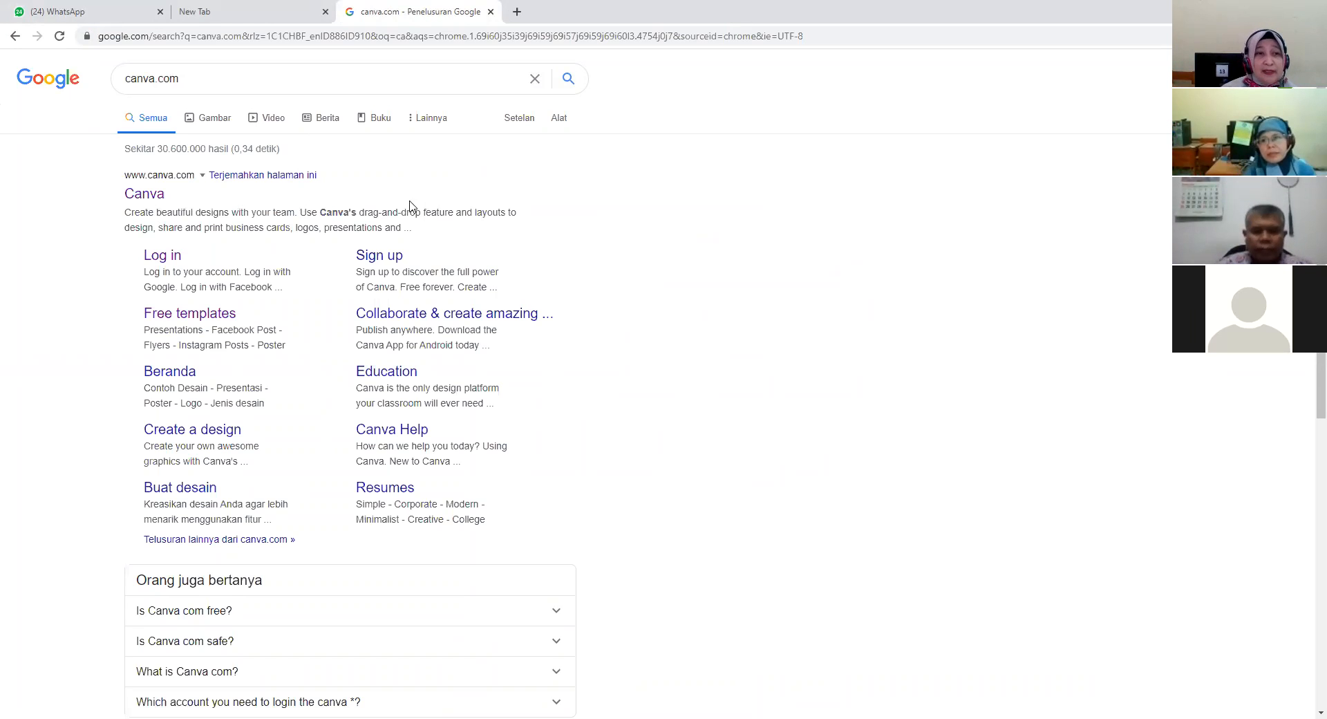
left_click(161, 261)
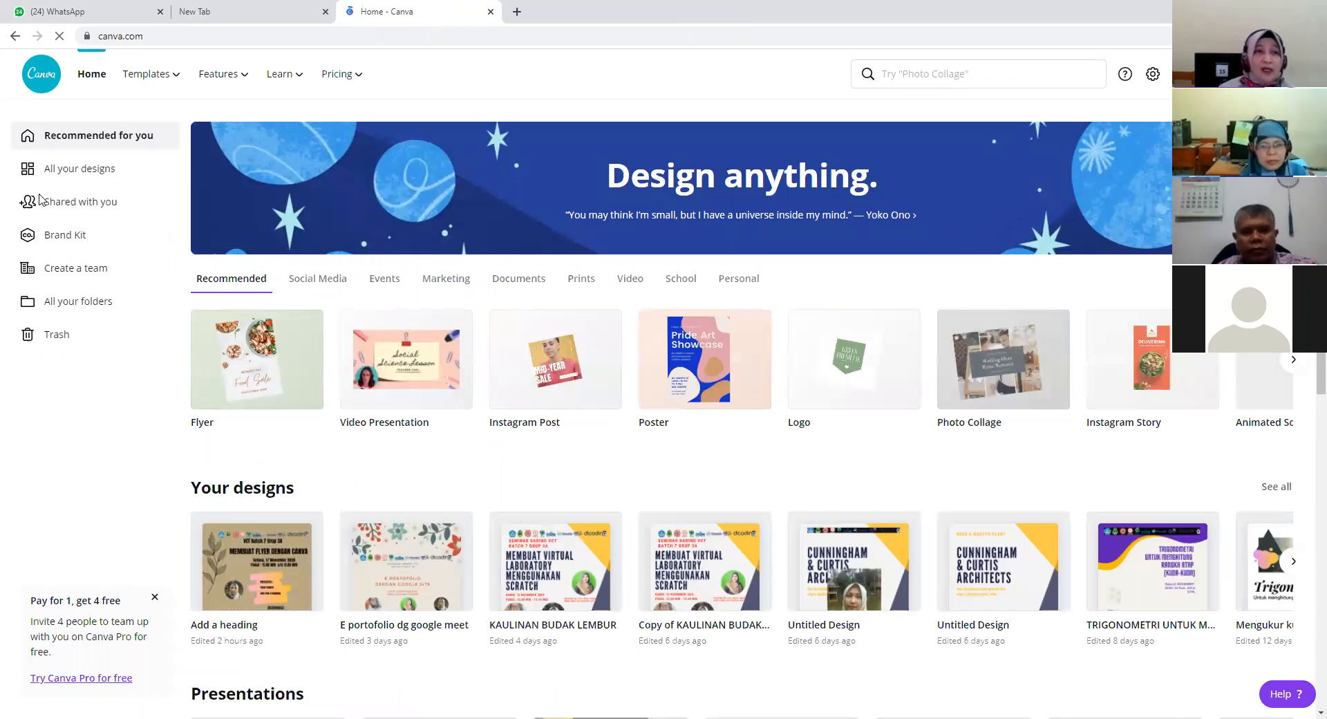
Open the existing "Add a heading" flyer from the list of all designs to view it as an example.
left_click(53, 172)
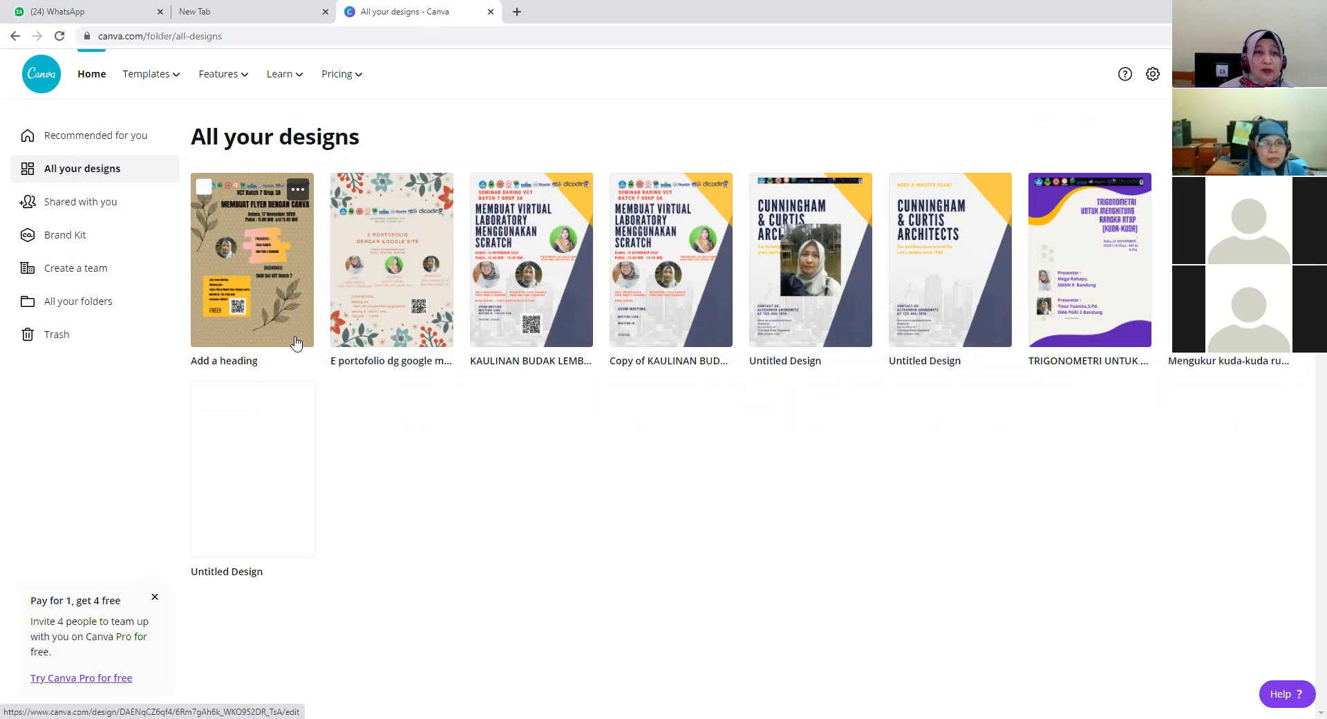
left_click(263, 325)
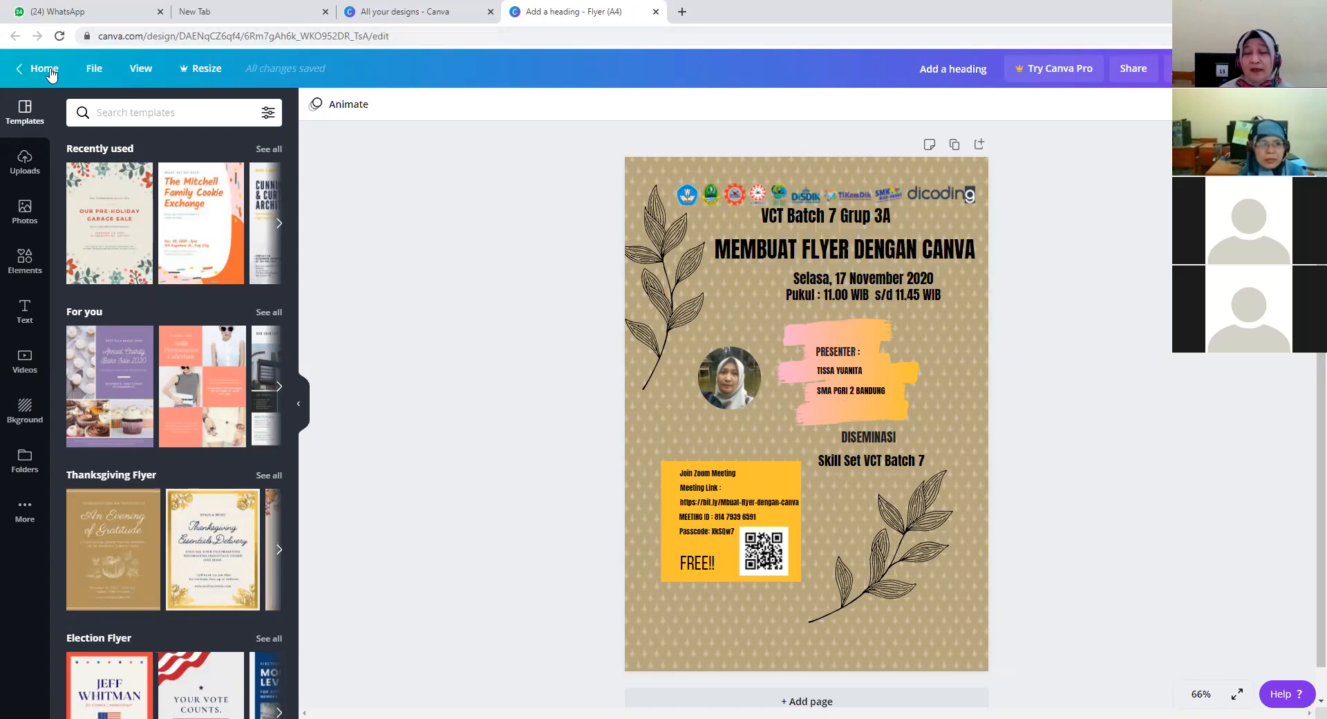
Return to the Canva home page and create a new blank A4 Flyer design.
left_click(19, 74)
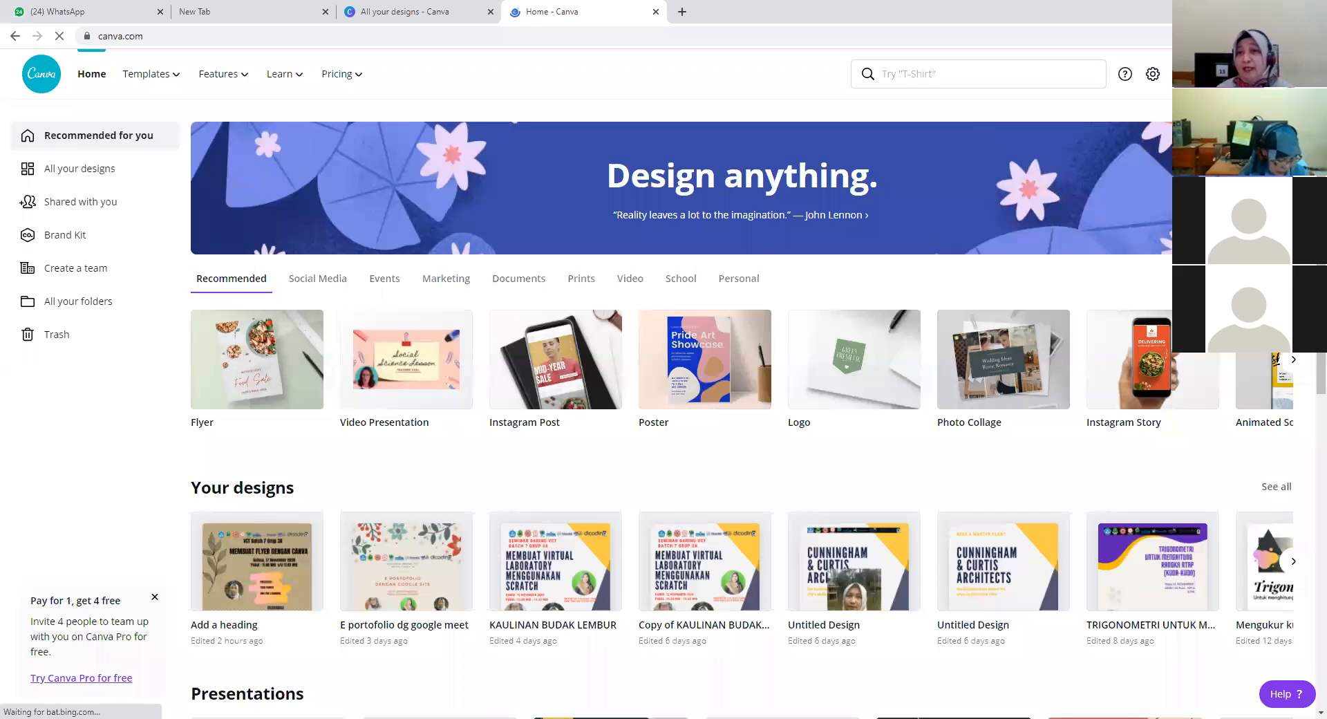
left_click(1218, 74)
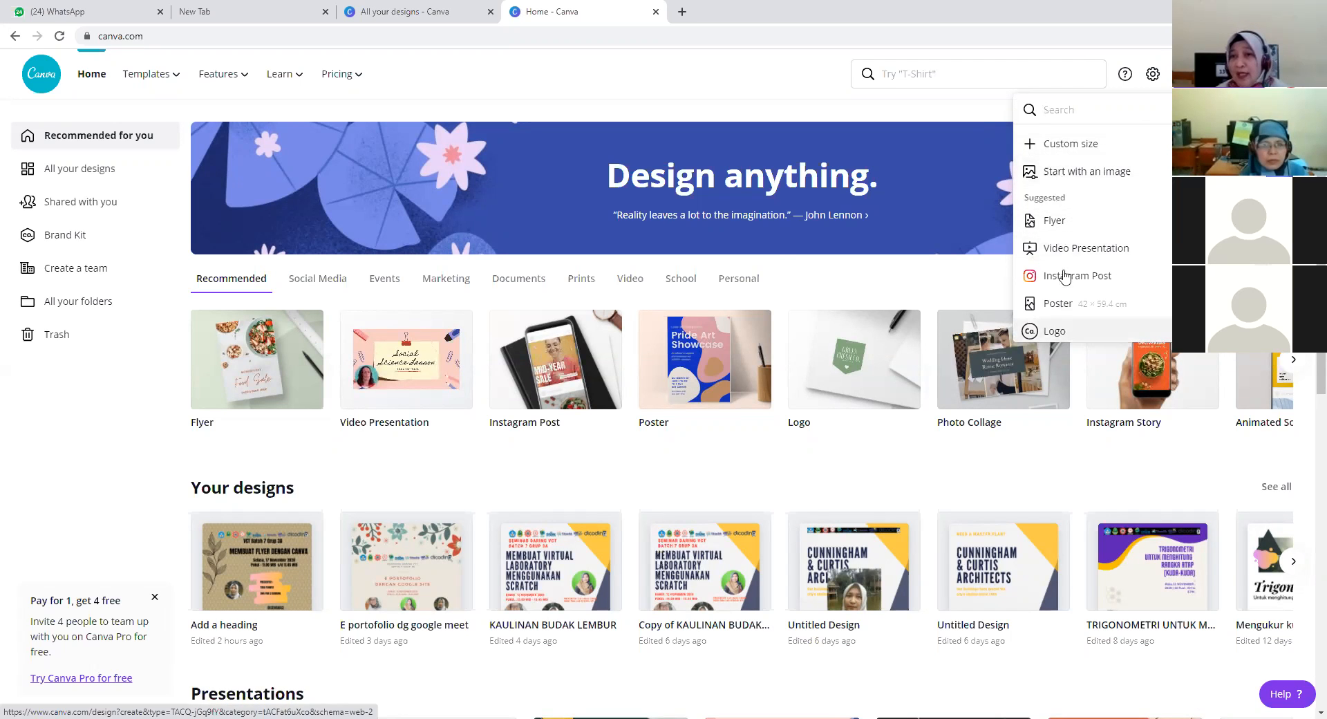
left_click(1060, 226)
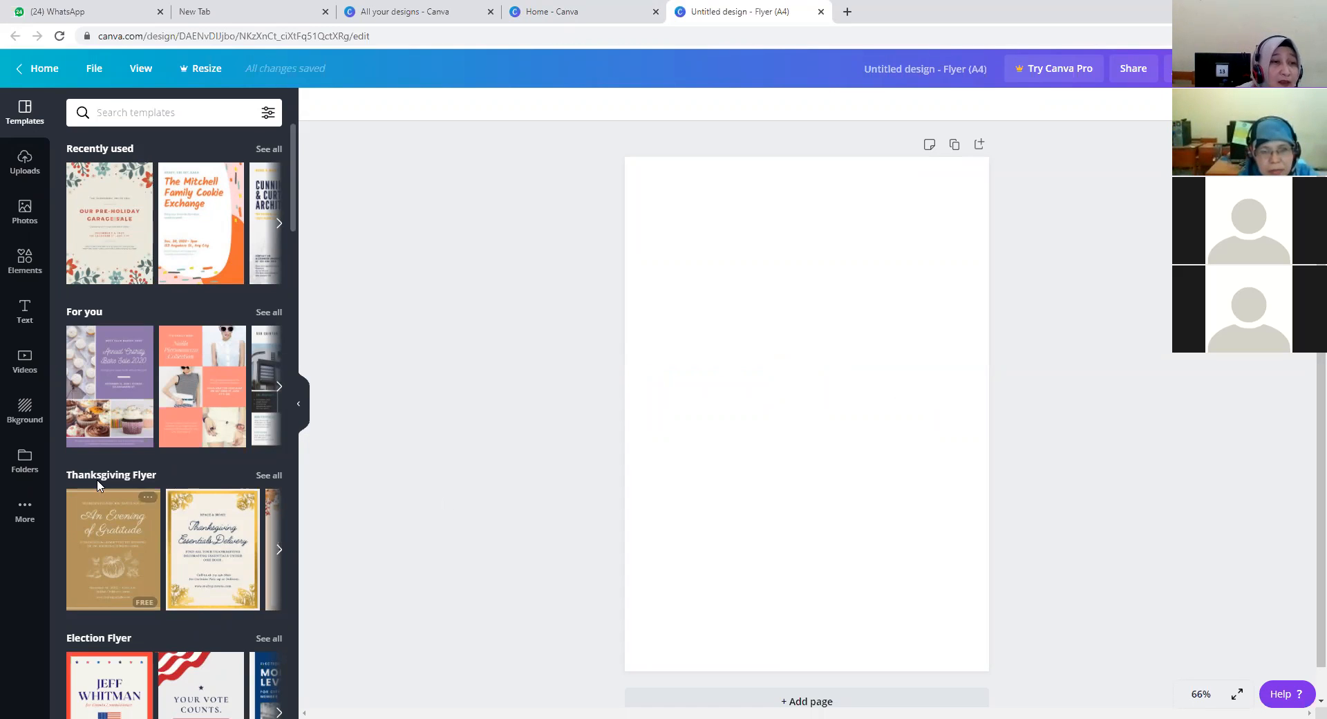
Try the beige textured and pink patterned backgrounds on the page, and settle on the rough light grey concrete one.
left_click(25, 409)
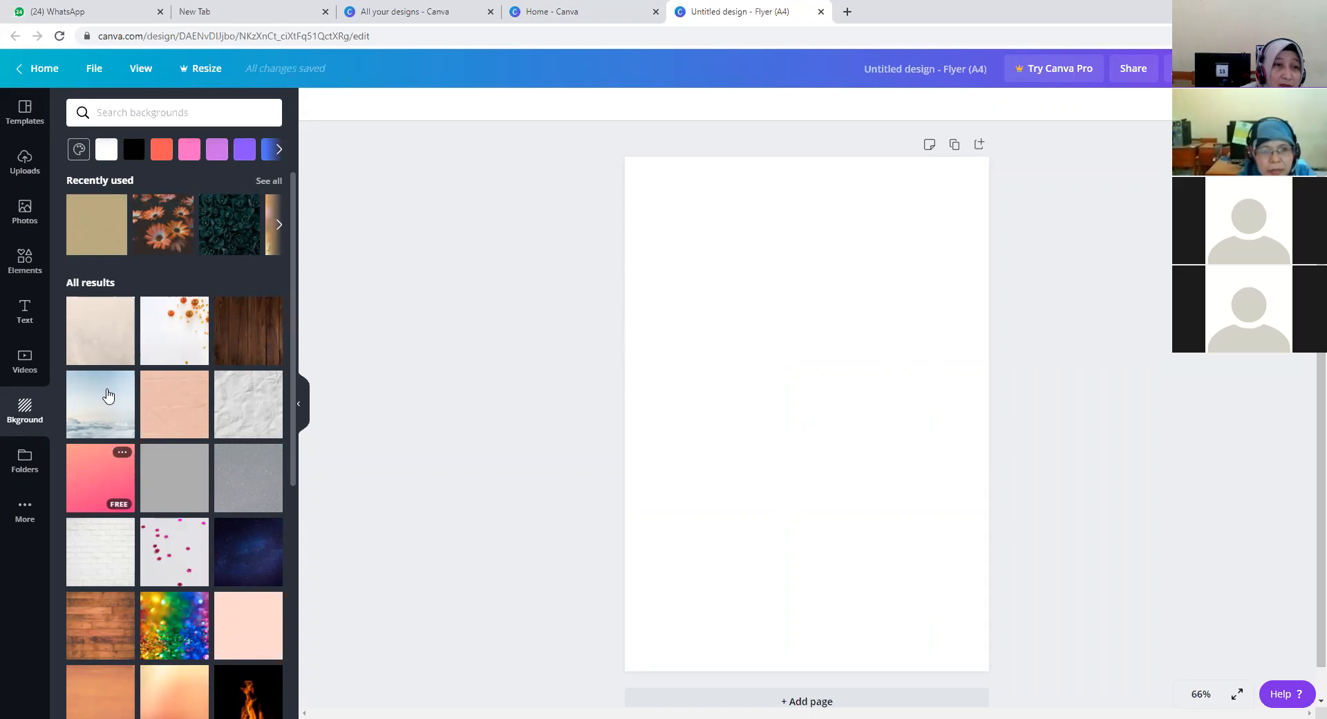
left_click(109, 349)
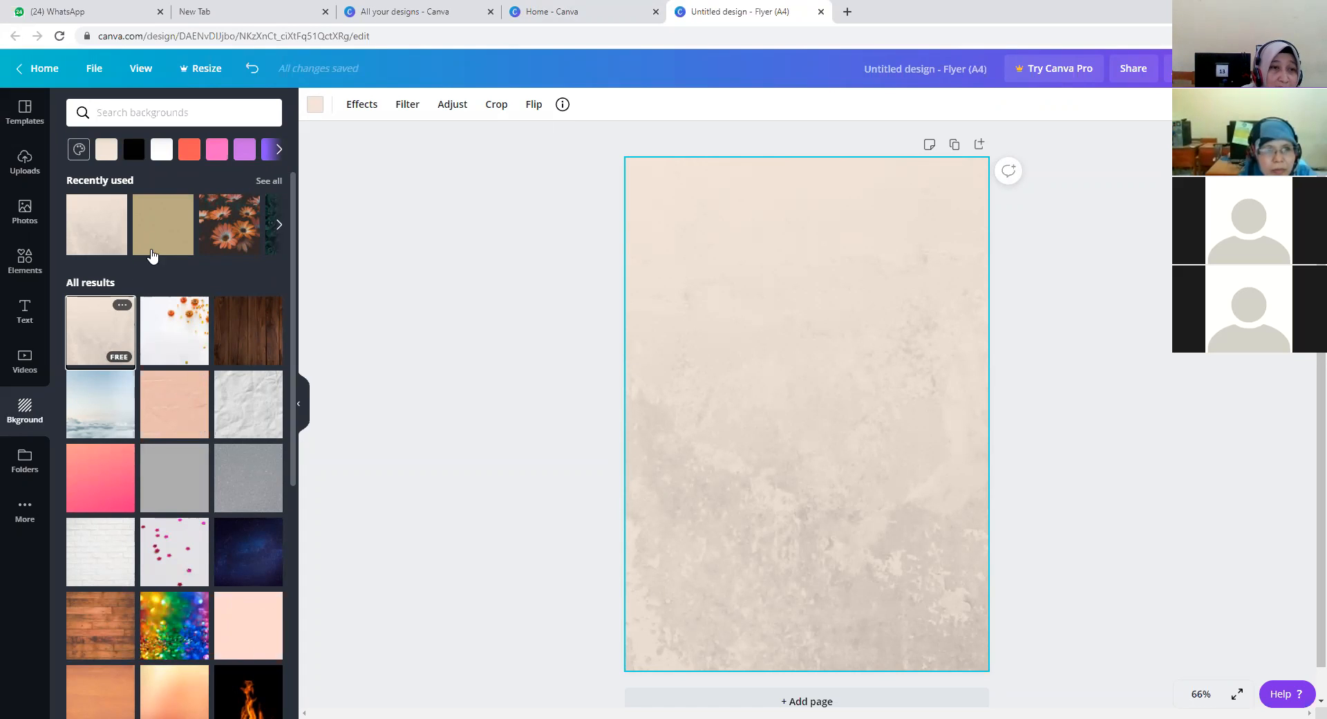
scroll(294, 273, "down", 1)
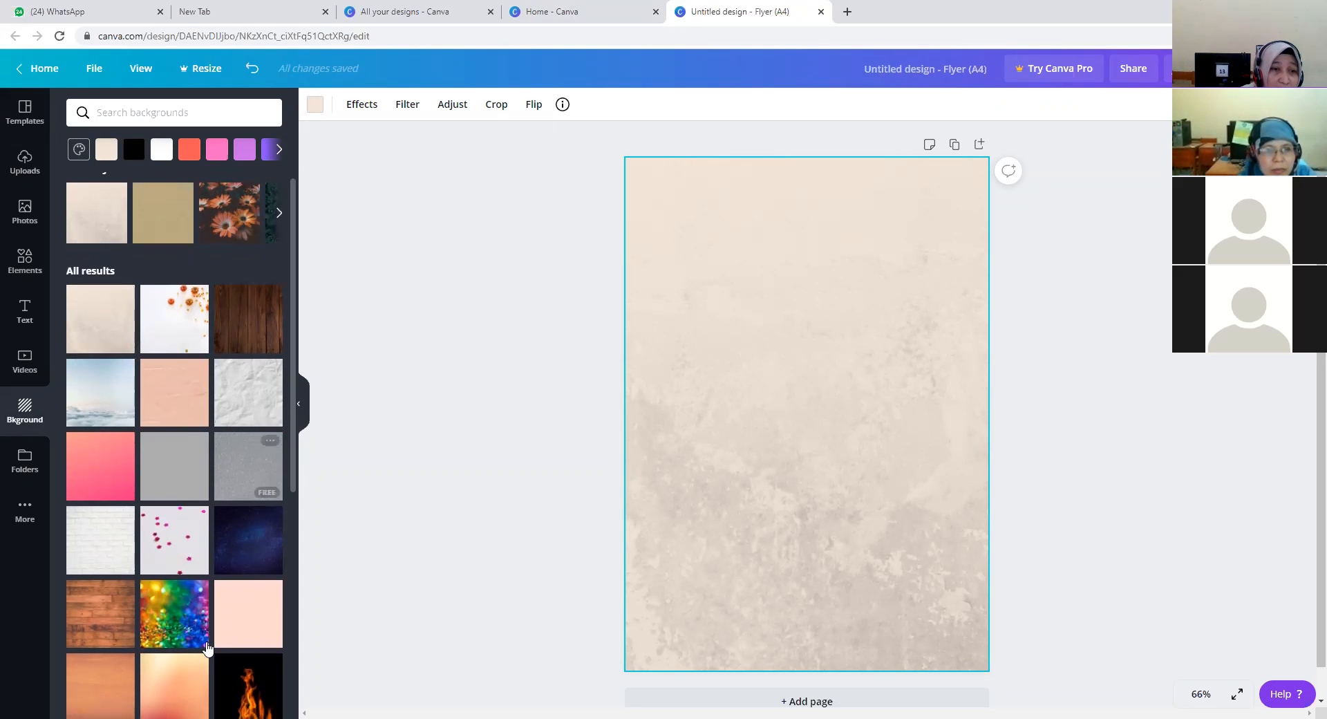
scroll(290, 583, "down", 3)
scroll(291, 583, "down", 1)
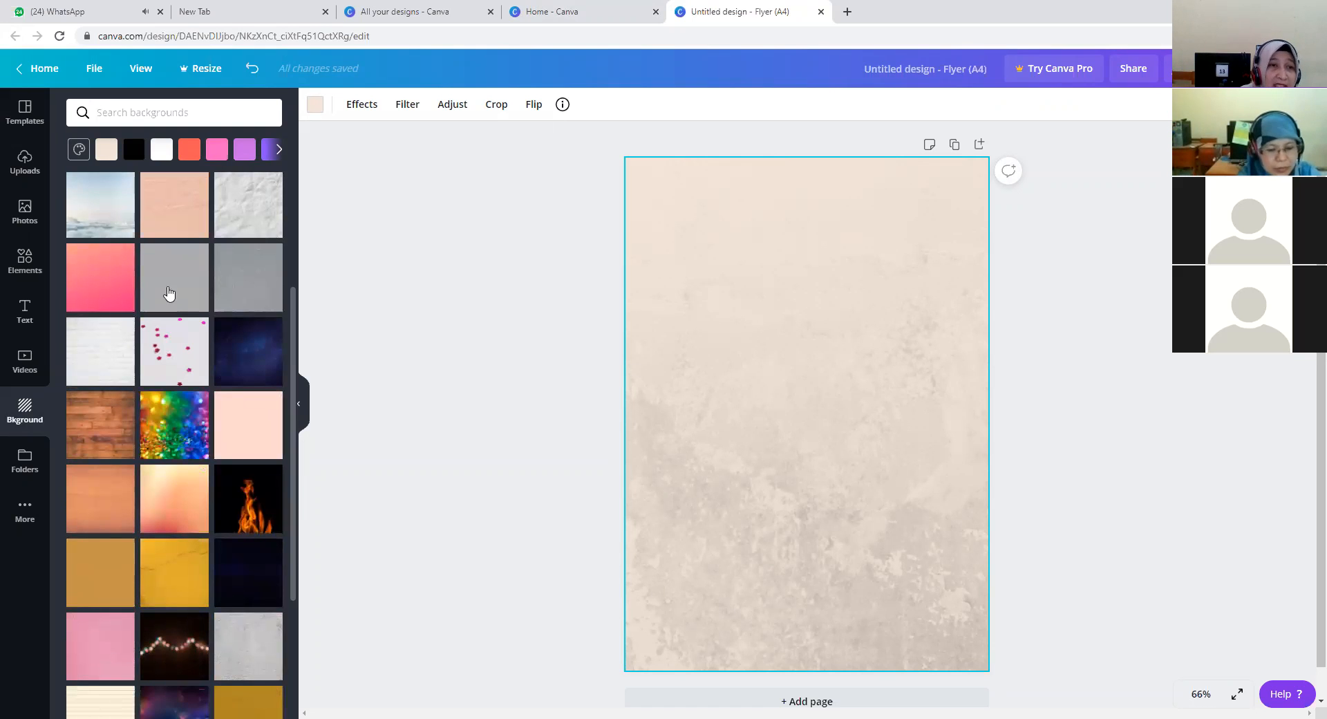
scroll(289, 523, "down", 5)
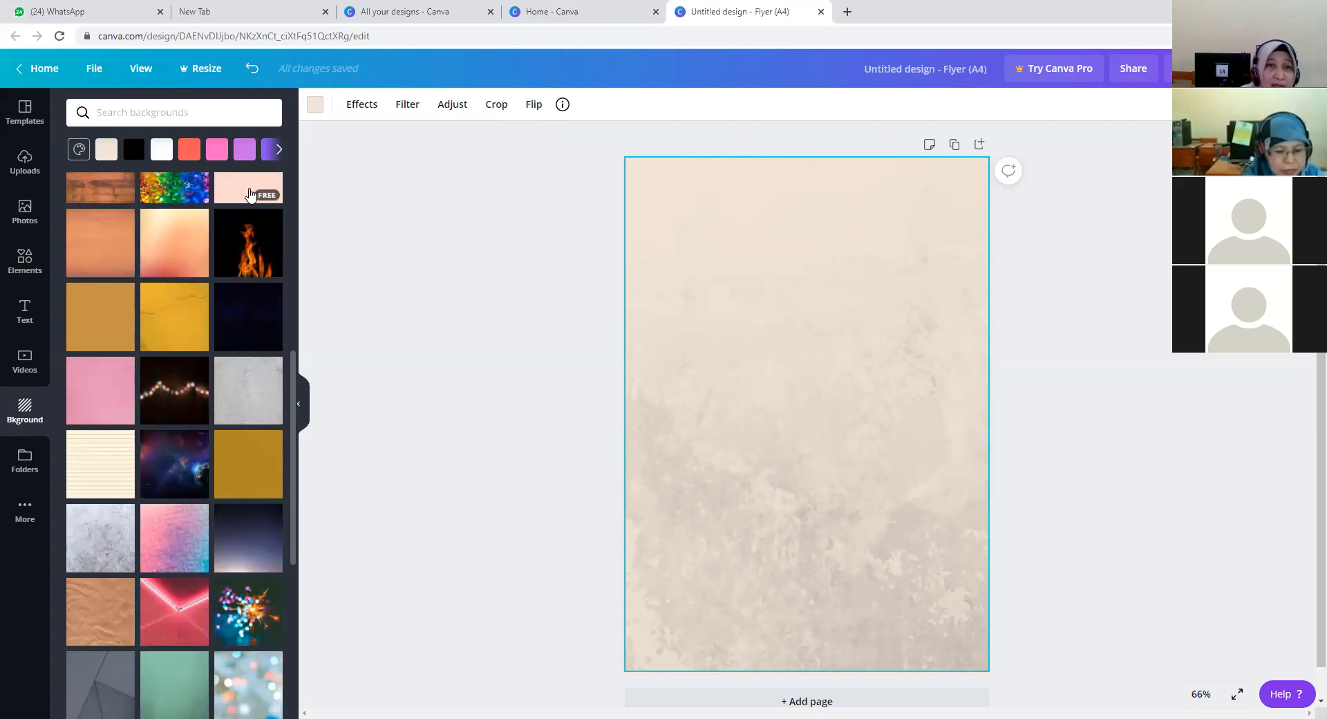
left_click(250, 192)
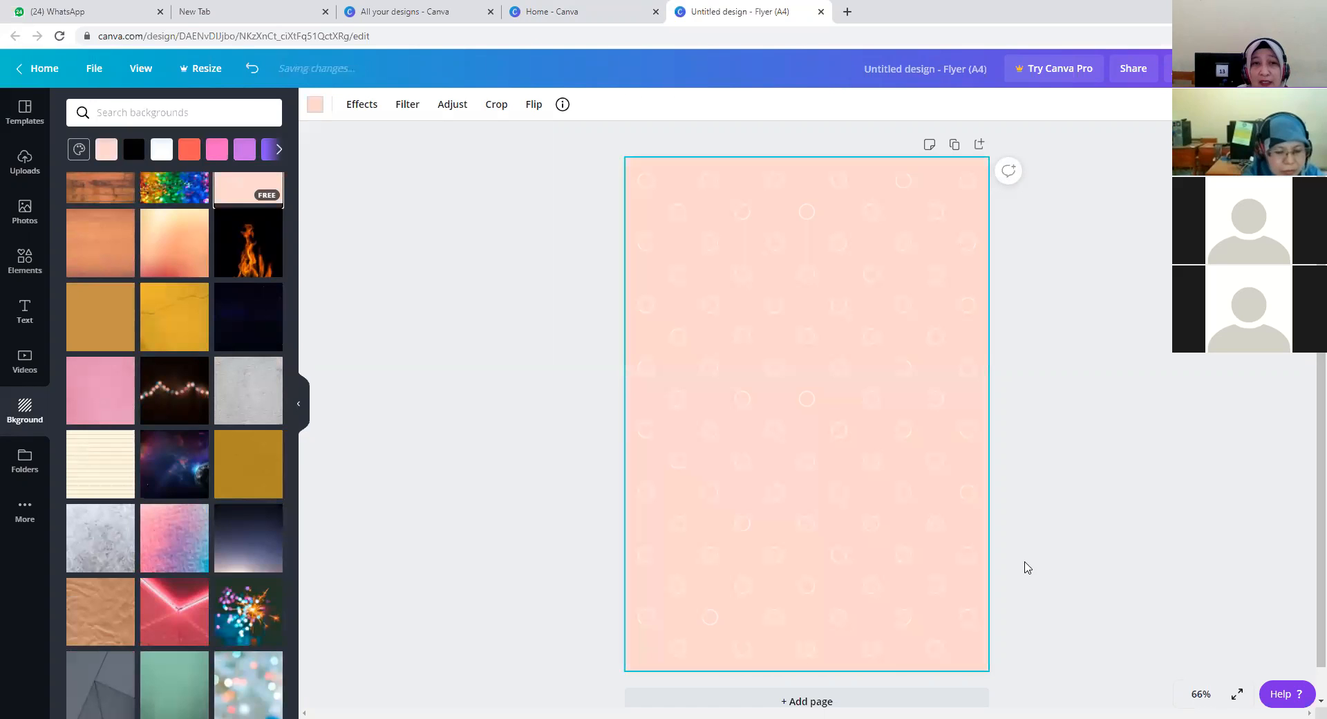
left_click(253, 421)
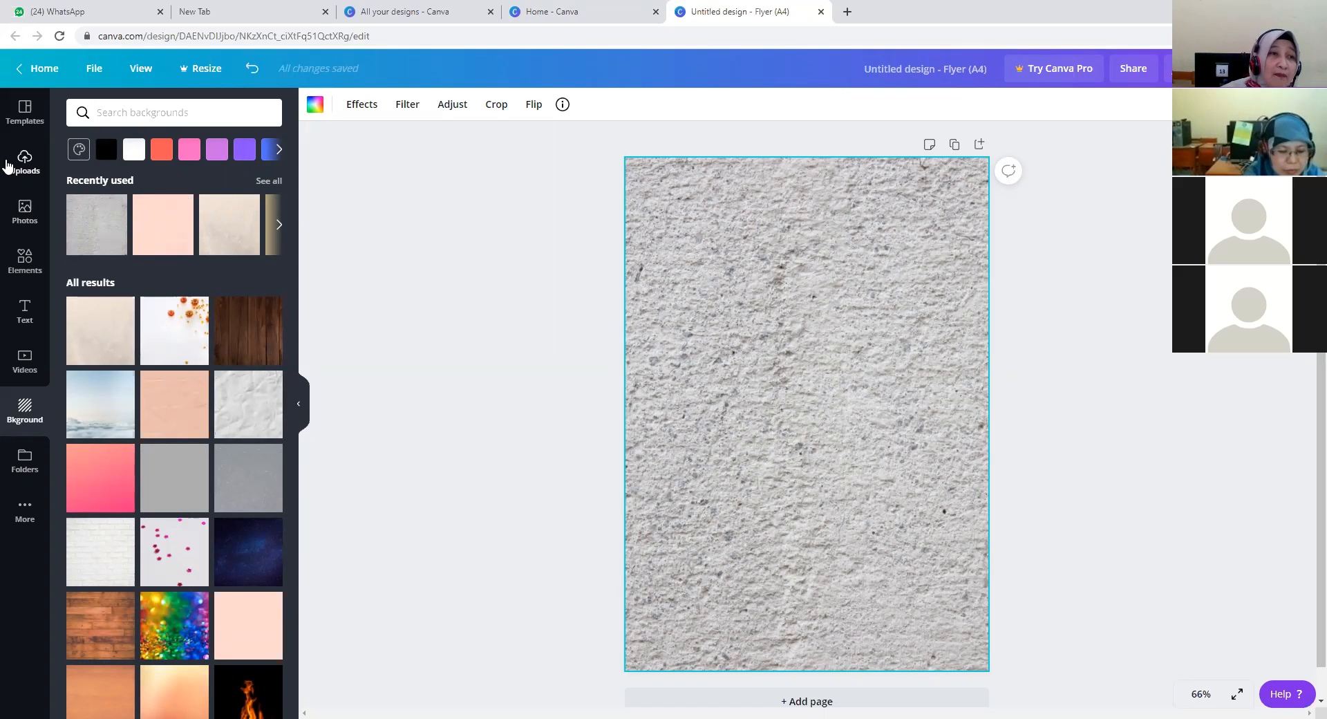
Add the uploaded transparent logo strip at the top of the flyer and widen it towards both page edges.
left_click(16, 164)
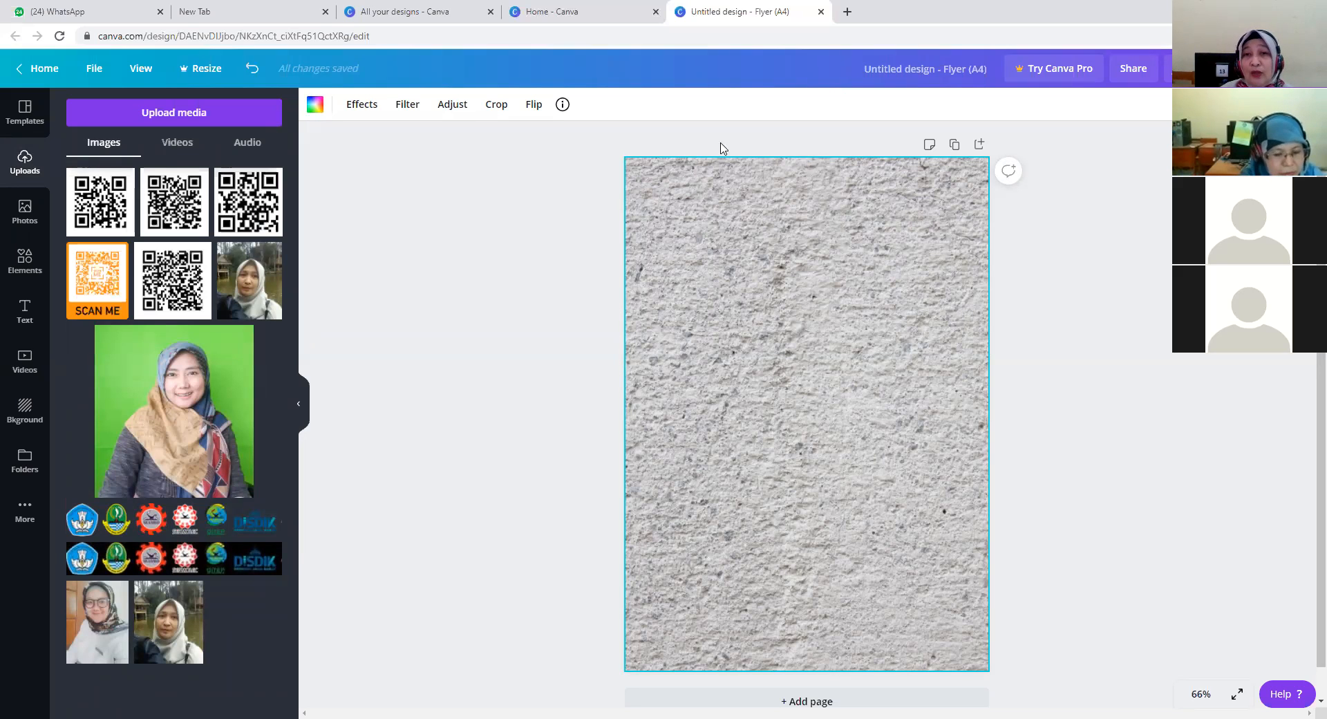
left_click(172, 528)
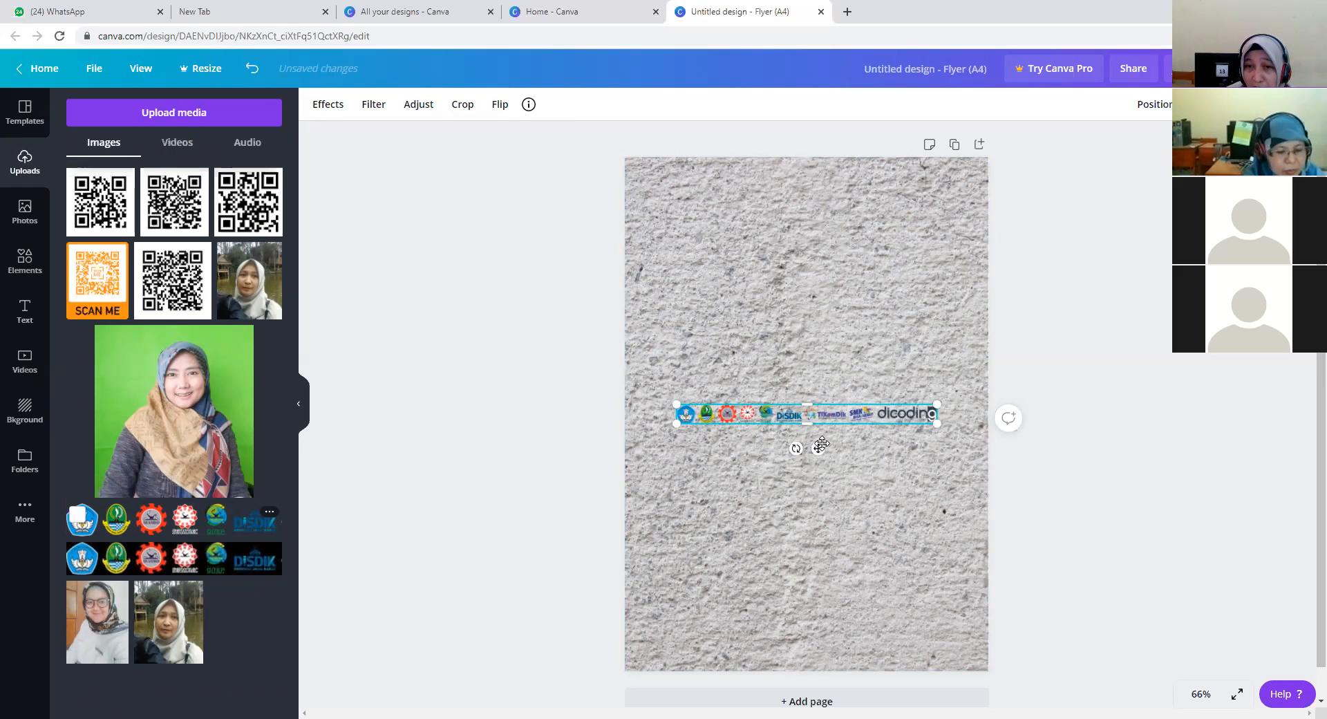
left_click_drag(818, 445, 819, 211)
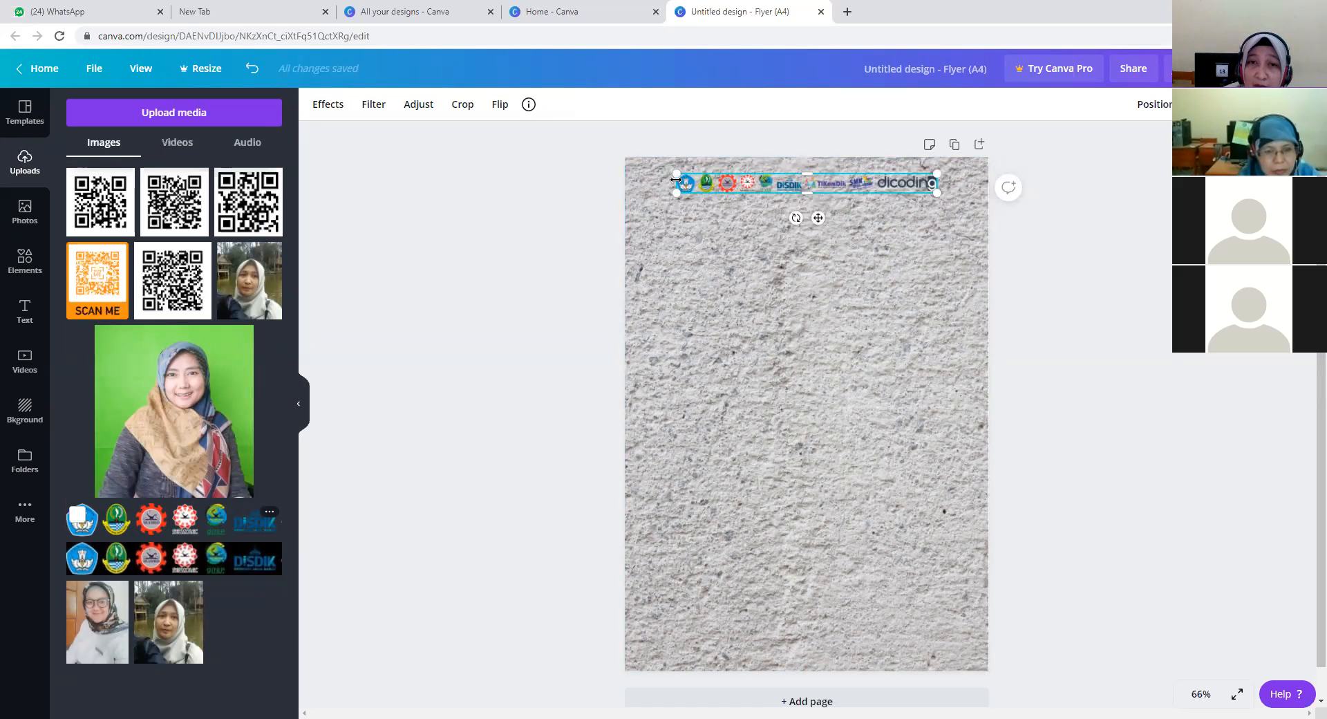
left_click_drag(667, 180, 654, 181)
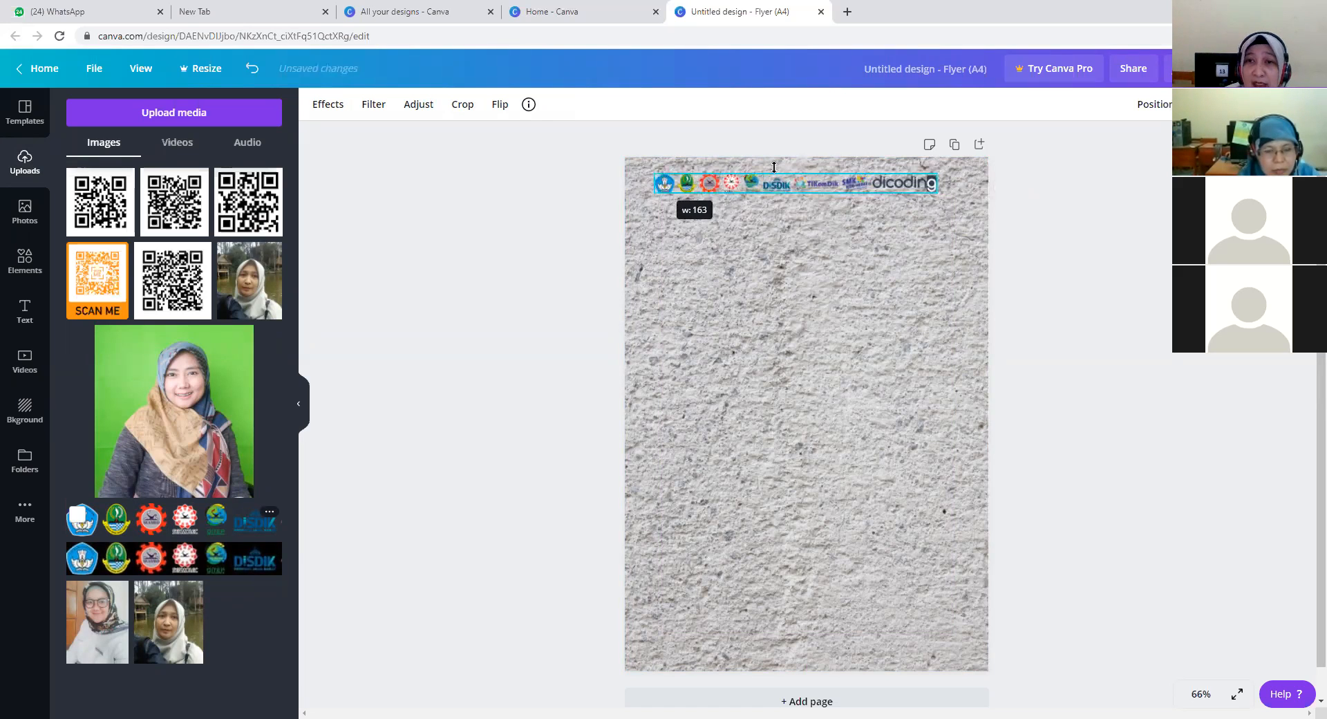
mouse_move(938, 181)
left_mouse_down()
mouse_move(962, 181)
mouse_move(907, 180)
mouse_move(948, 183)
left_mouse_up()
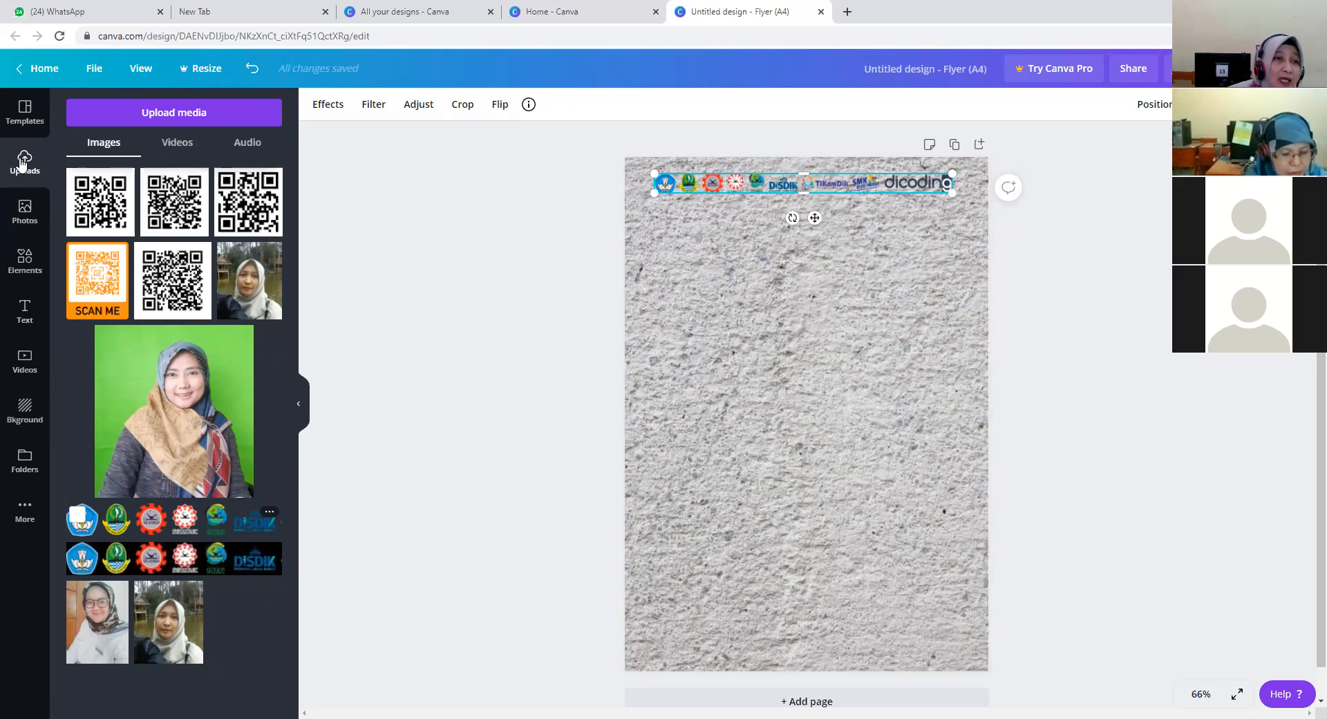
left_click(19, 121)
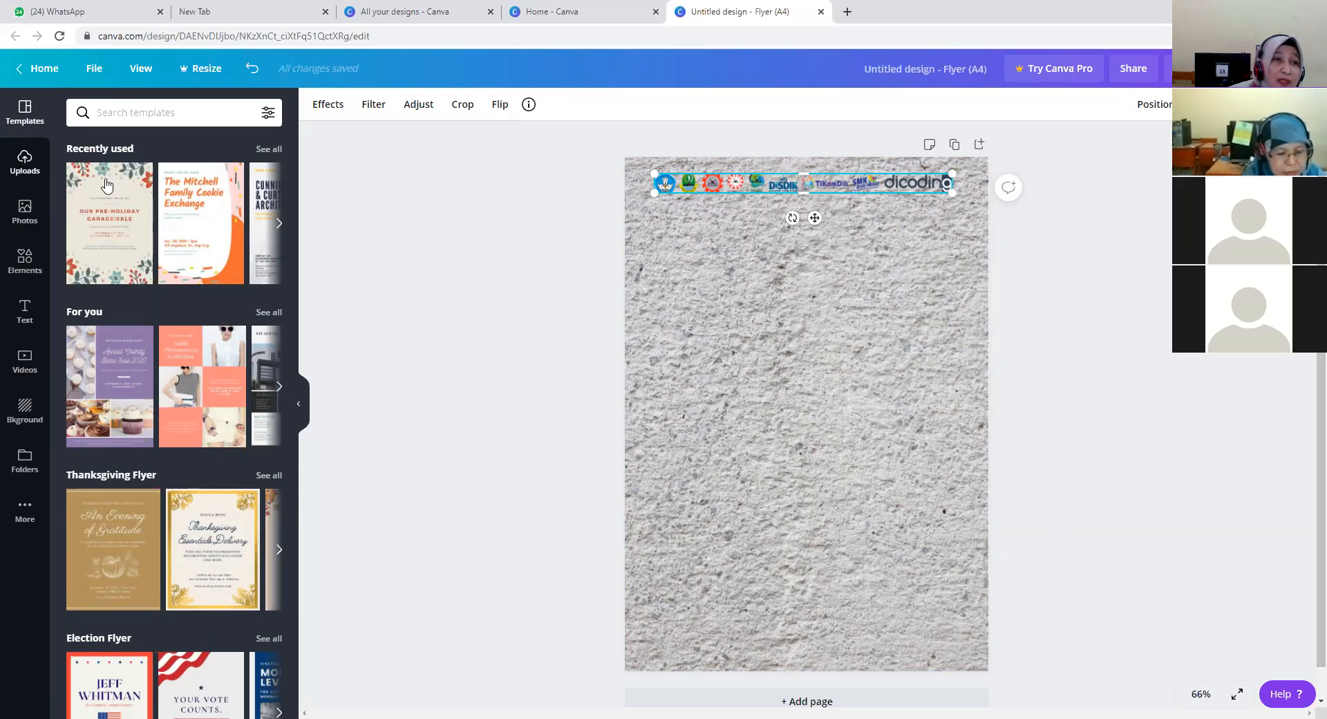
left_click(25, 214)
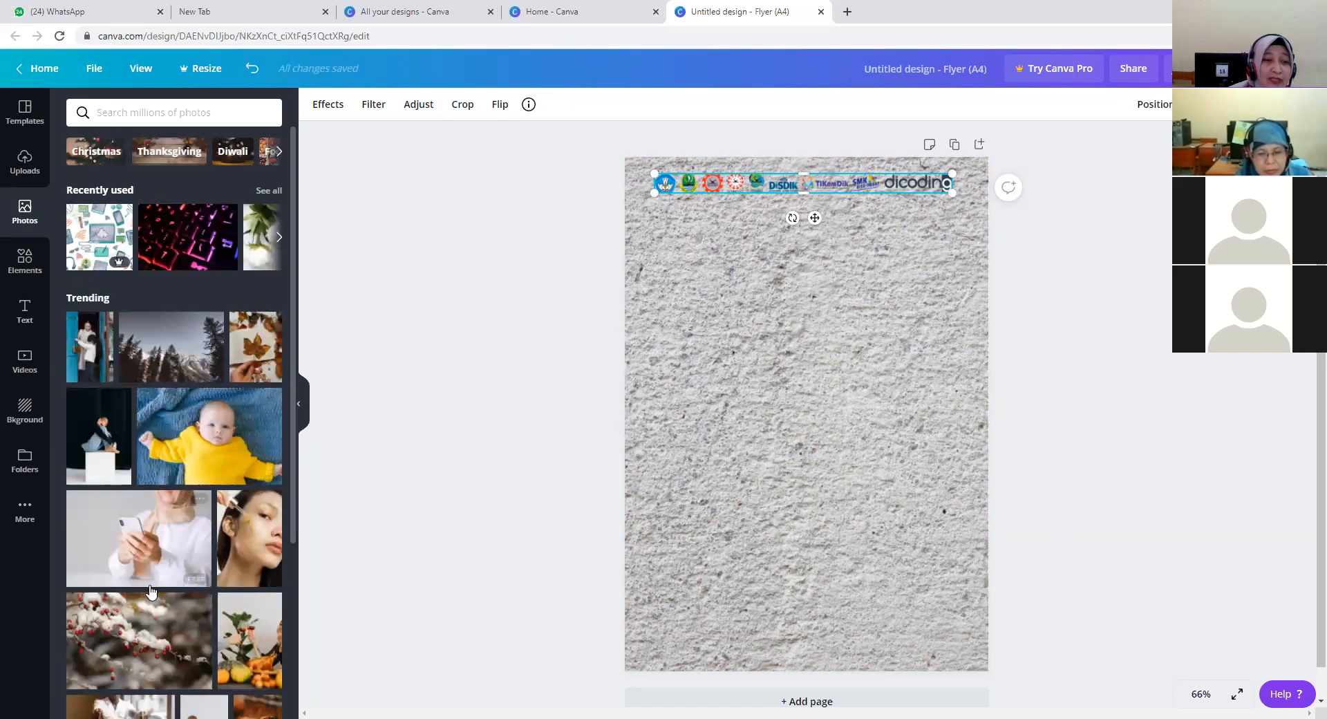
left_click(20, 272)
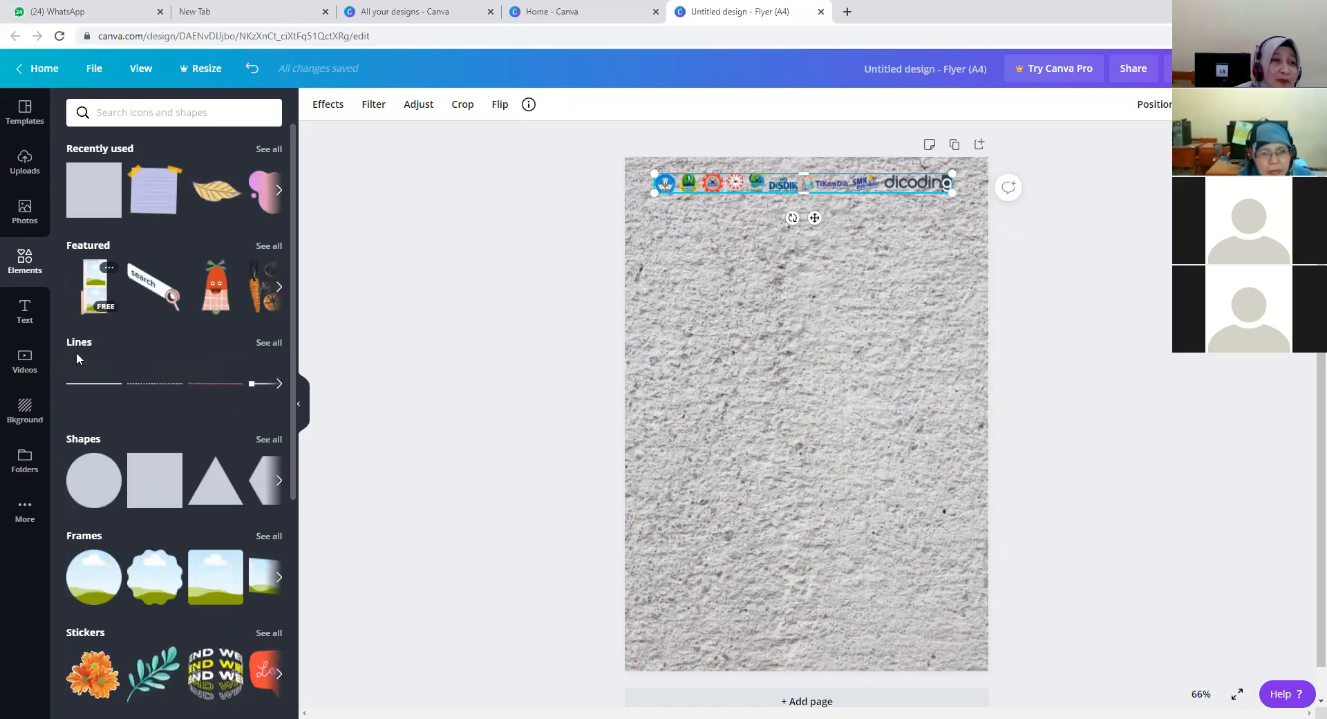
Try a heading text box below the logo strip and undo it.
left_click(25, 319)
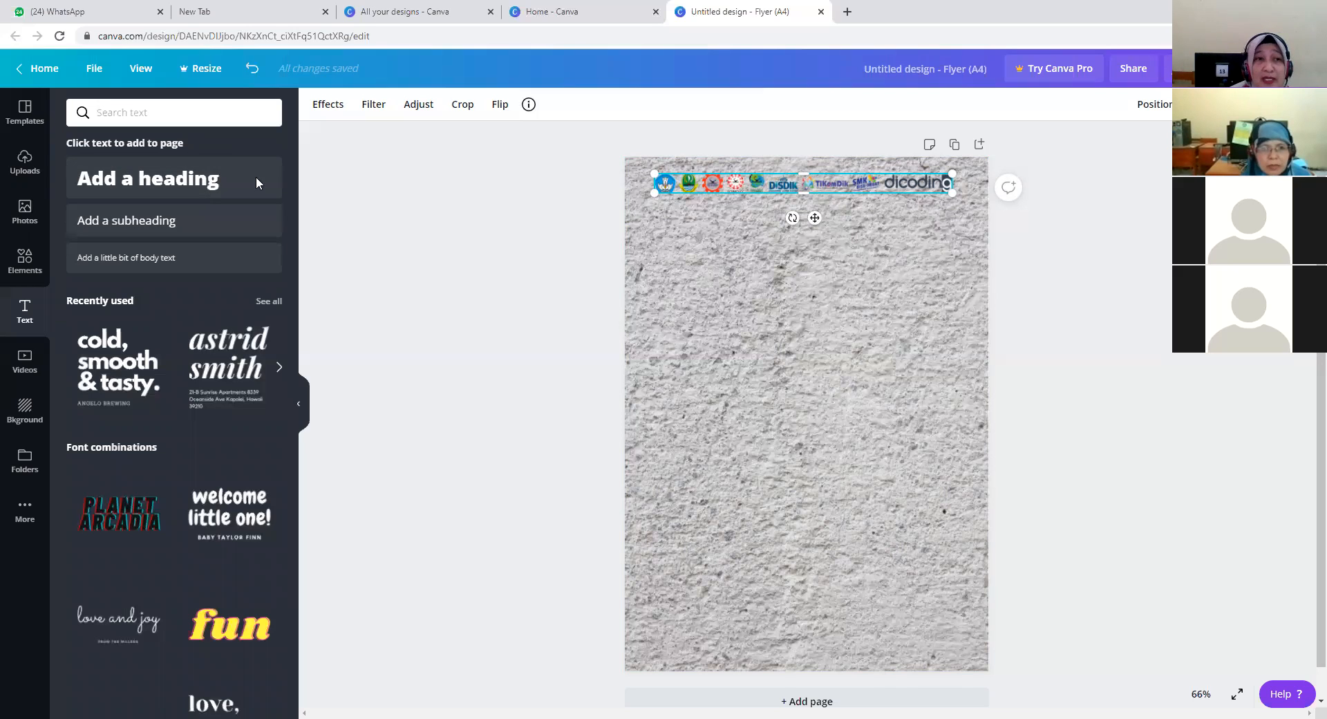
left_click(195, 179)
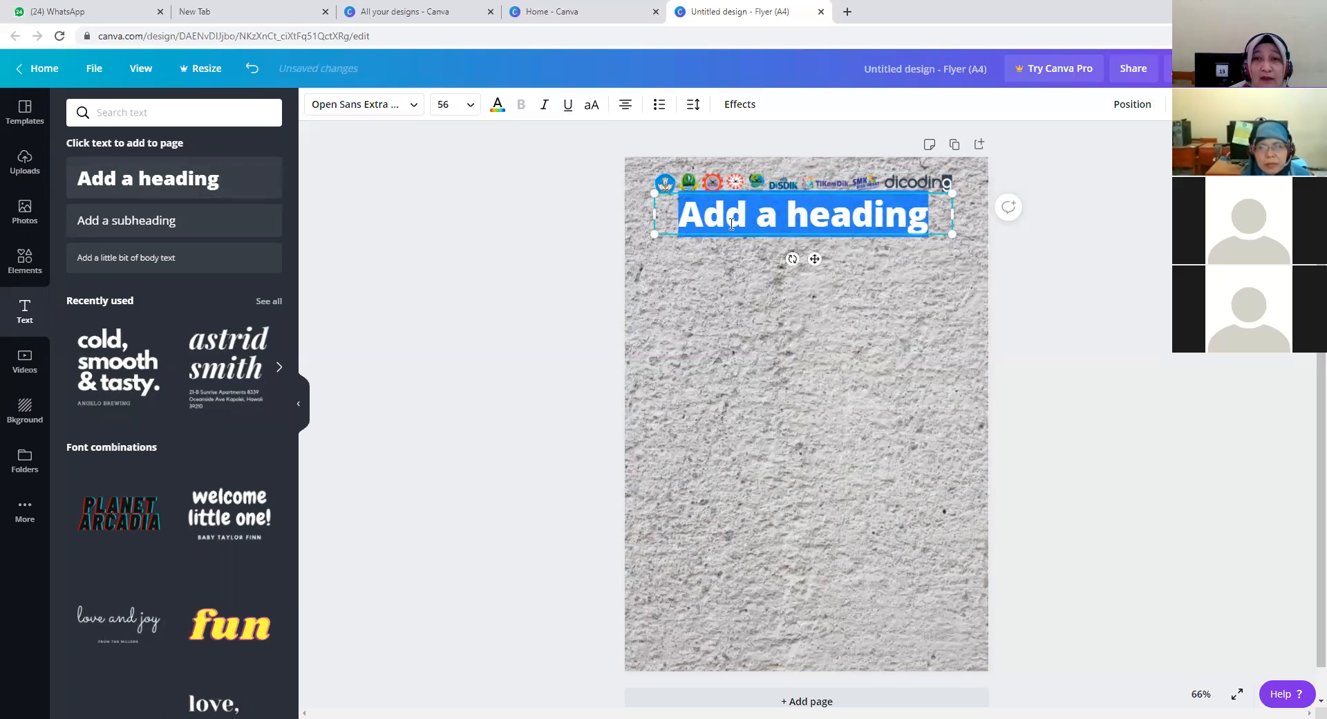
left_click(251, 70)
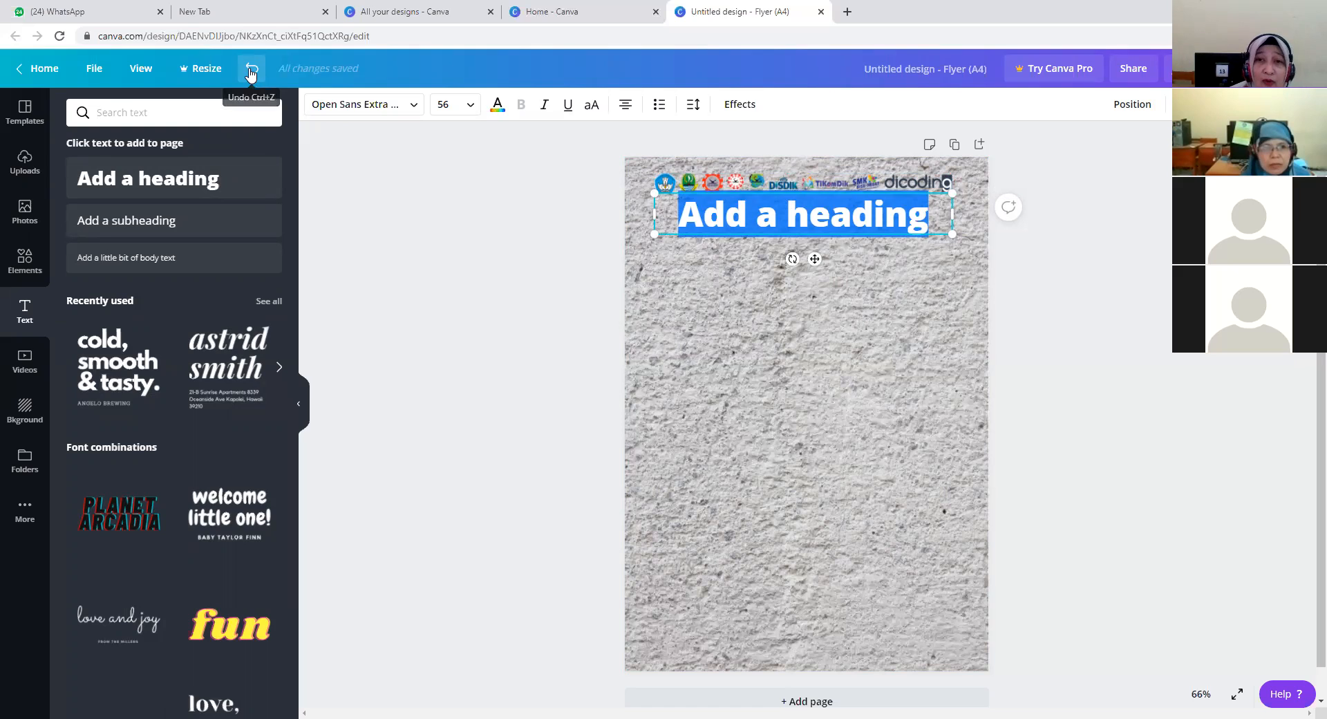
Add a subheading text box to the flyer and move it just below the logo strip.
left_click(173, 228)
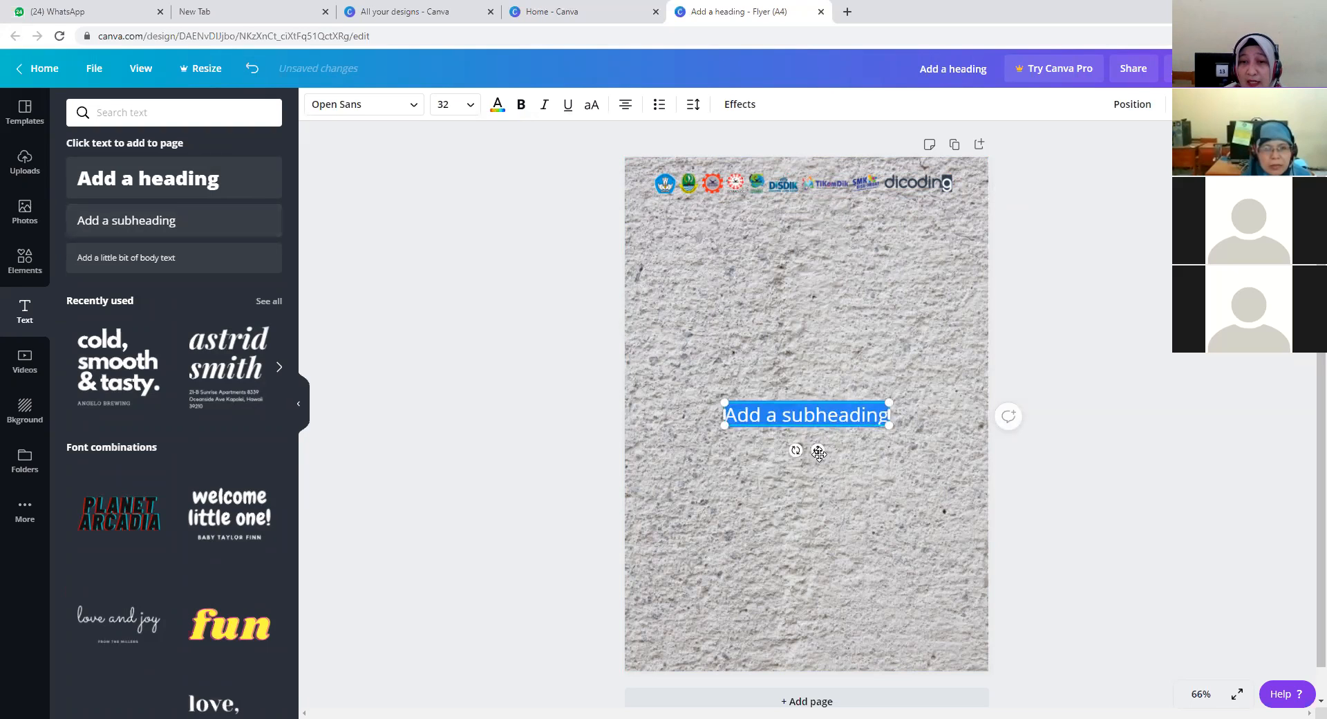
left_click_drag(818, 453, 823, 251)
Replace the subheading's placeholder text below the logo strip with "VCT BATCH 7 GRUP 3A".
left_click(798, 212)
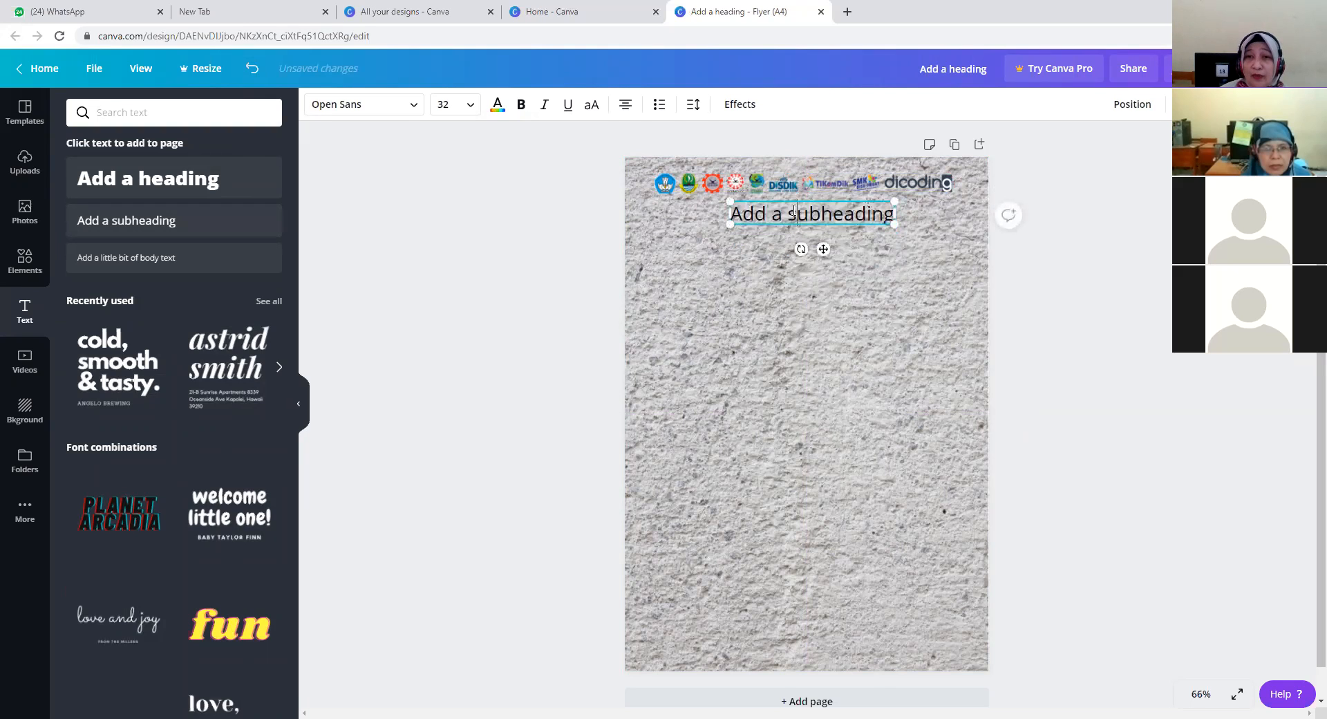
left_click_drag(736, 212, 885, 214)
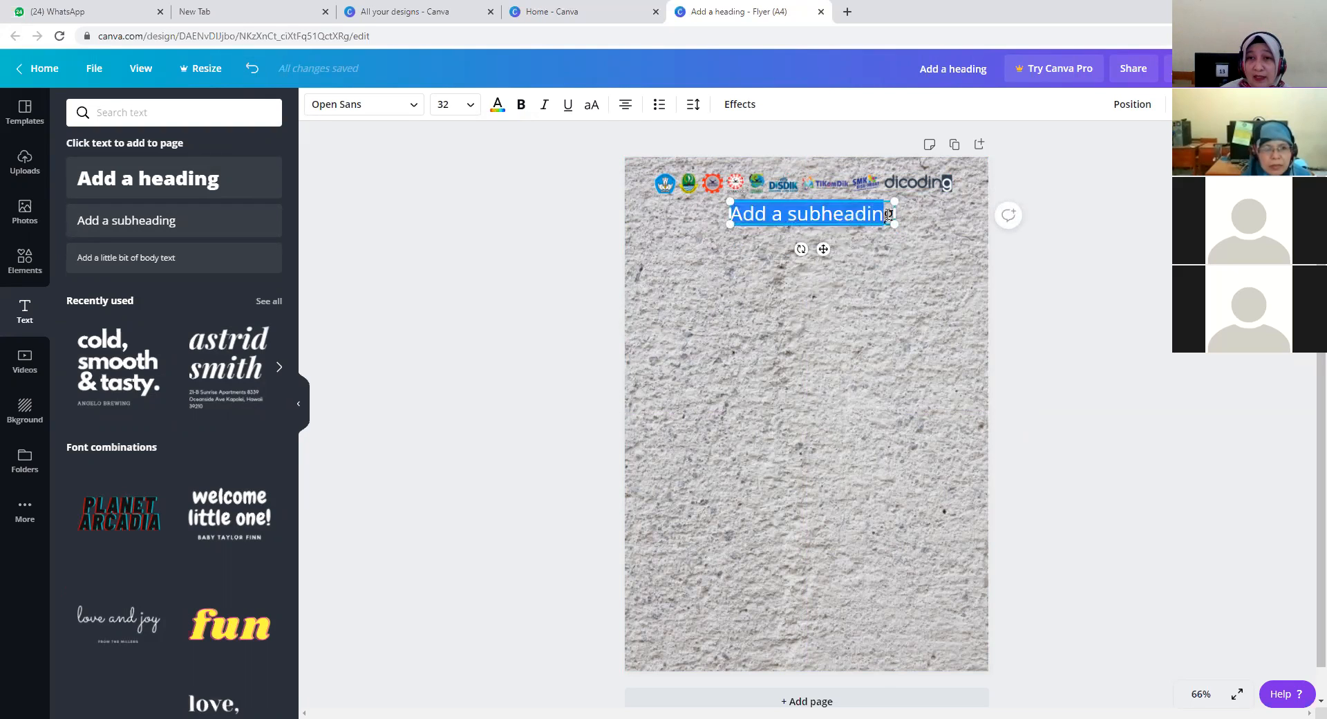
left_click(874, 214)
left_click_drag(736, 211, 891, 219)
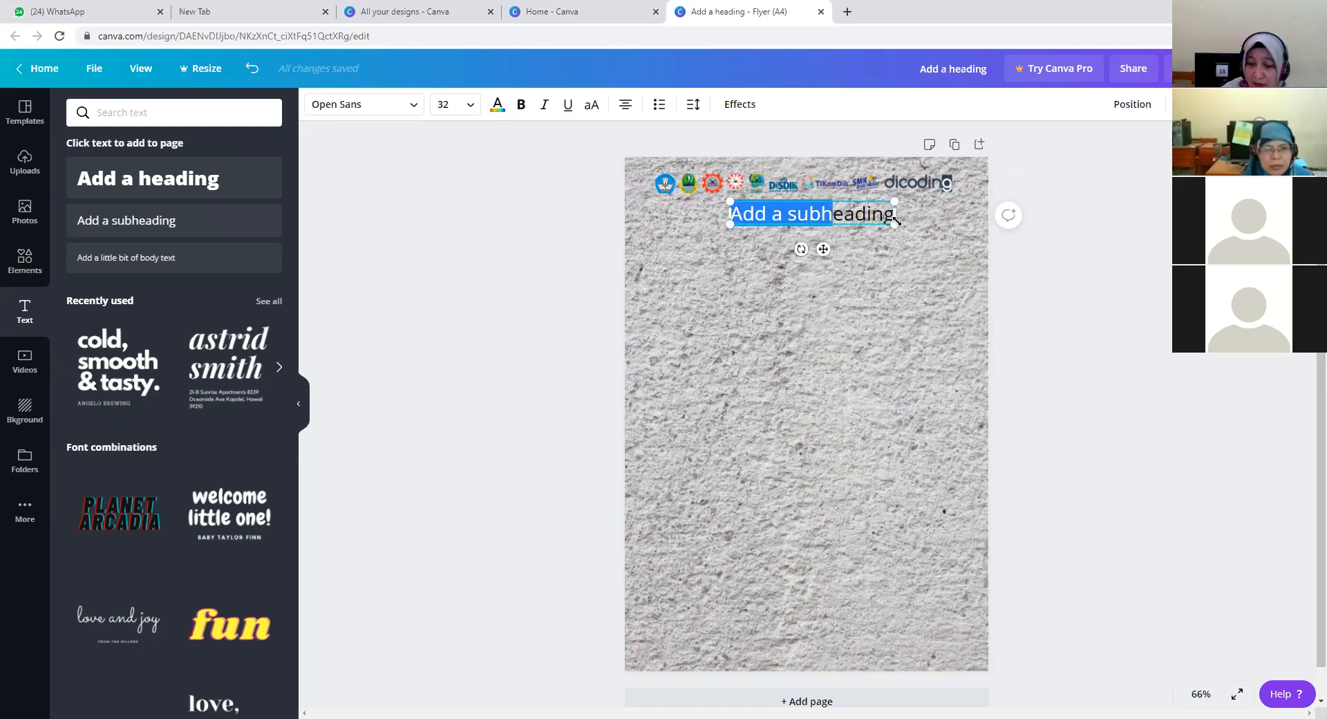
key("BackSpace")
key("Delete")
key("Delete")
key("Delete")
key("Delete")
key("Delete")
key("Delete")
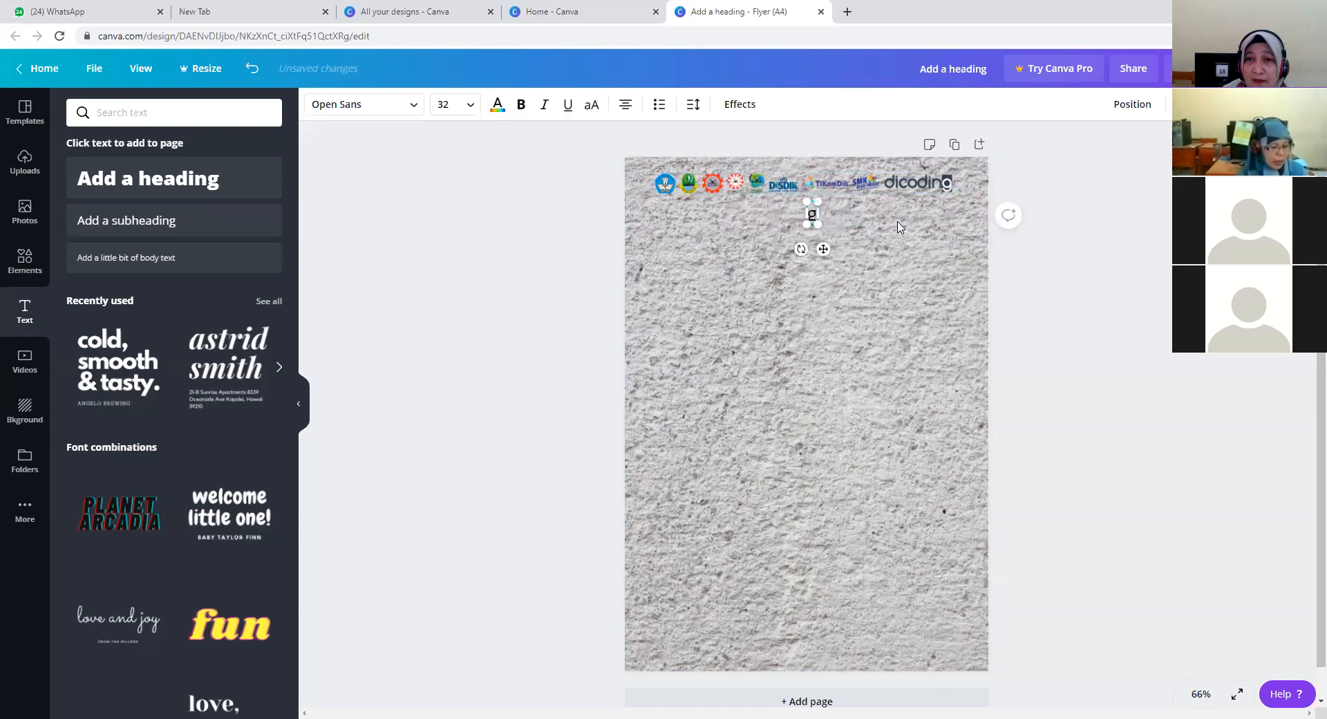
type("VCT BA")
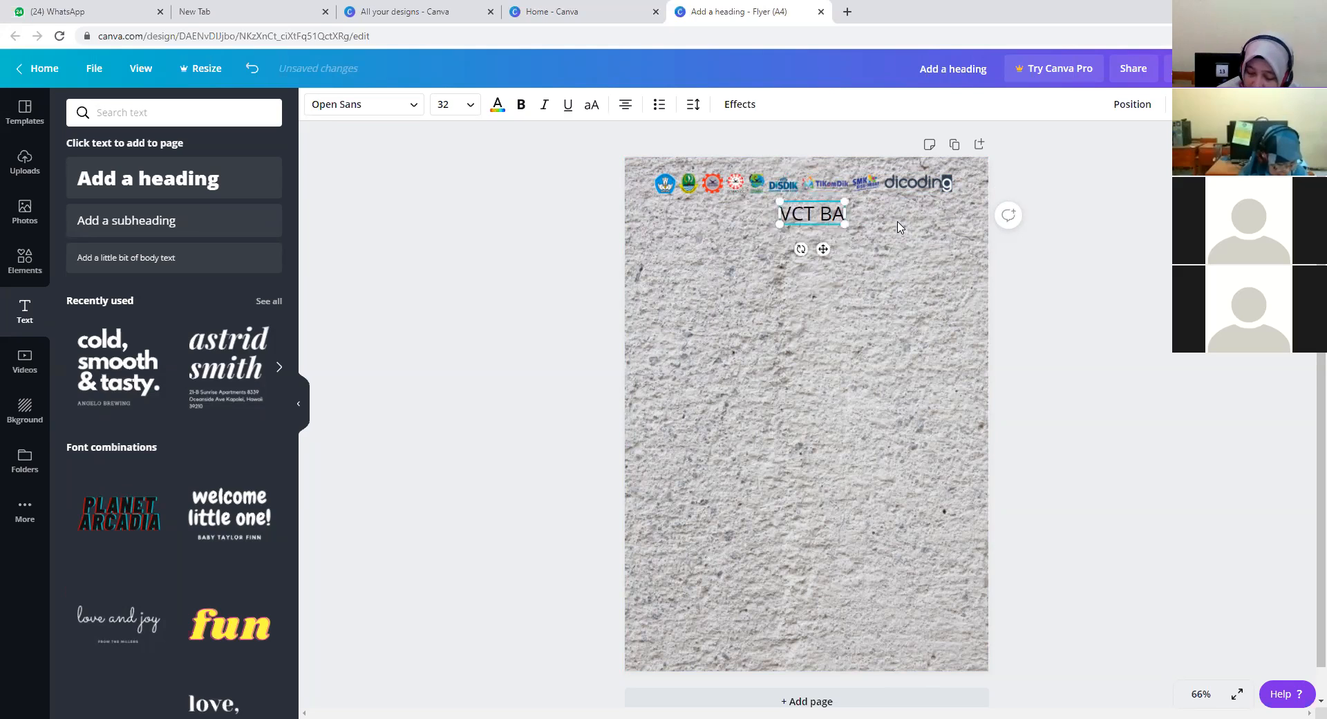
type("TCH 7")
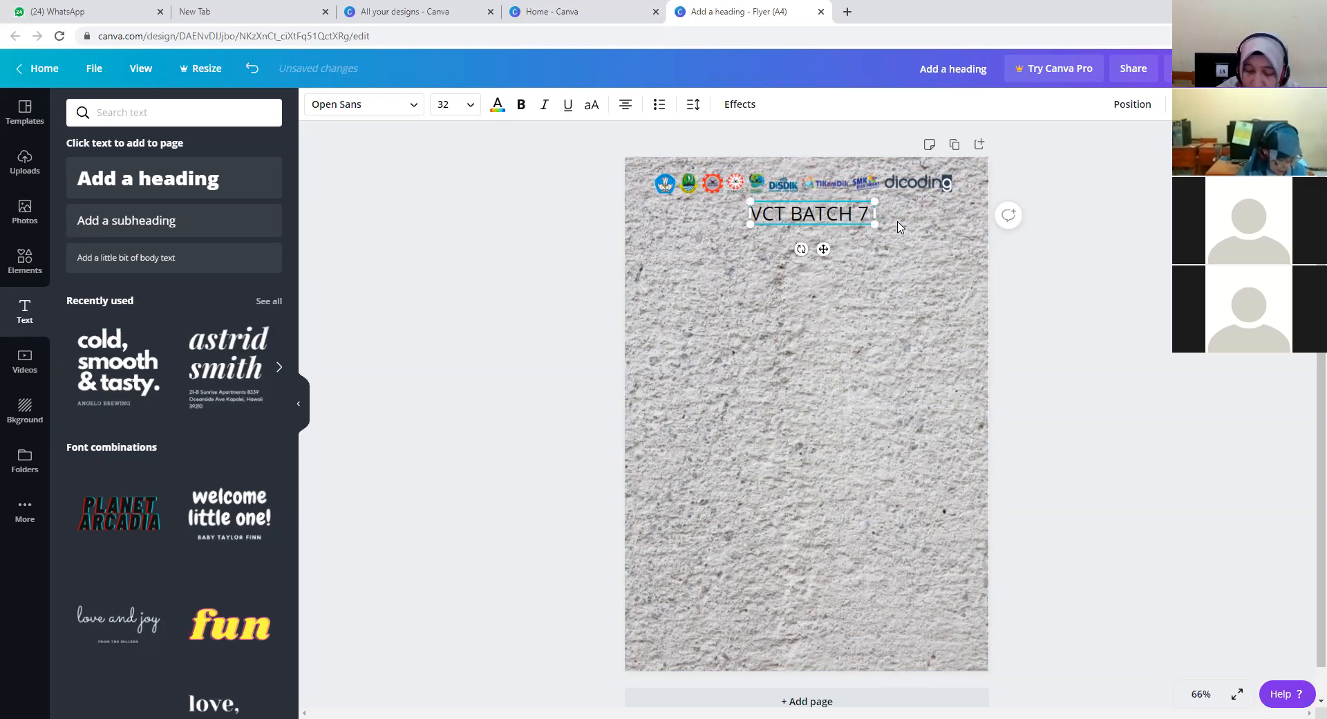
type(" Gr")
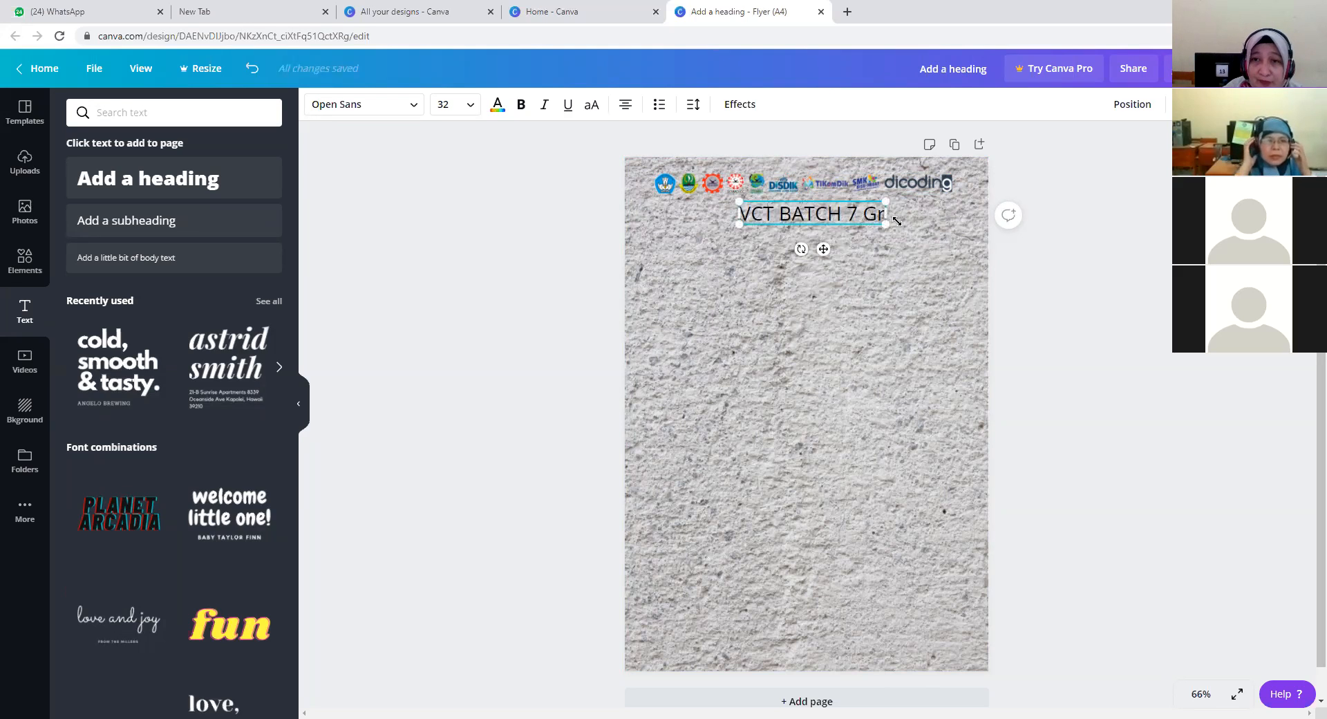
key("BackSpace")
type("RUP")
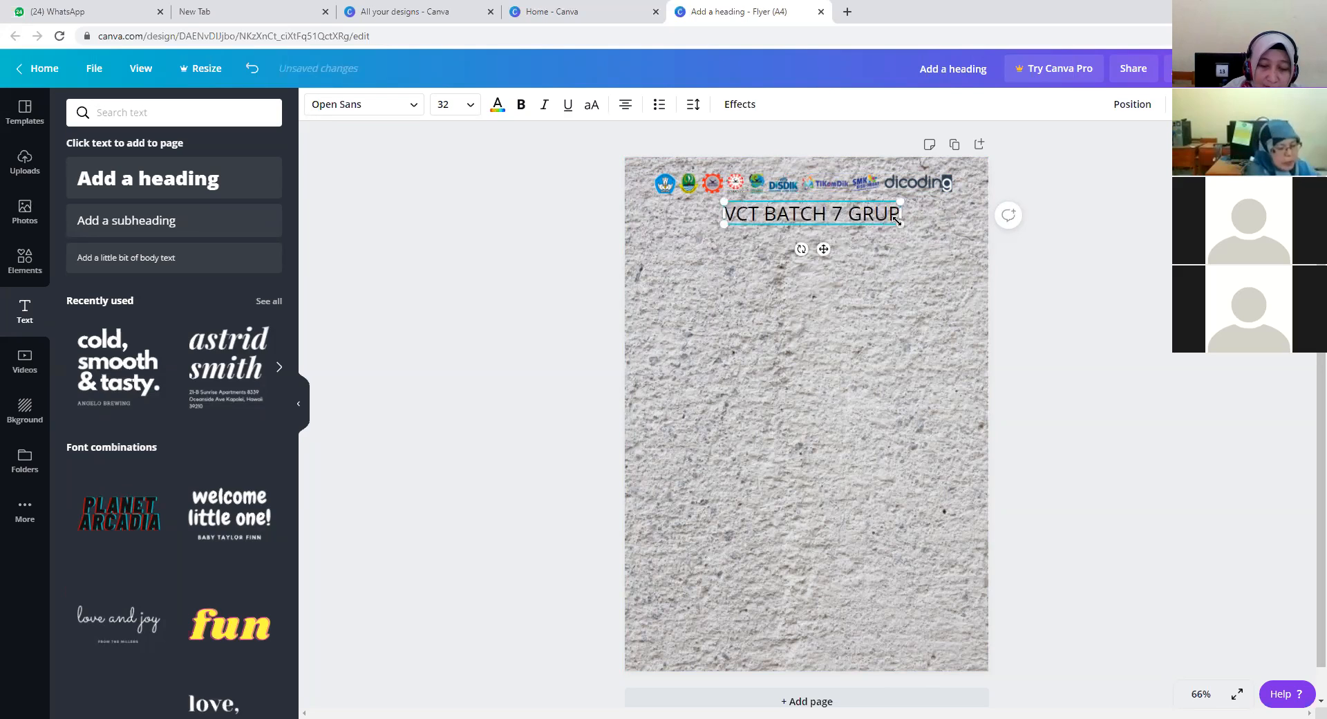
type(" 3A")
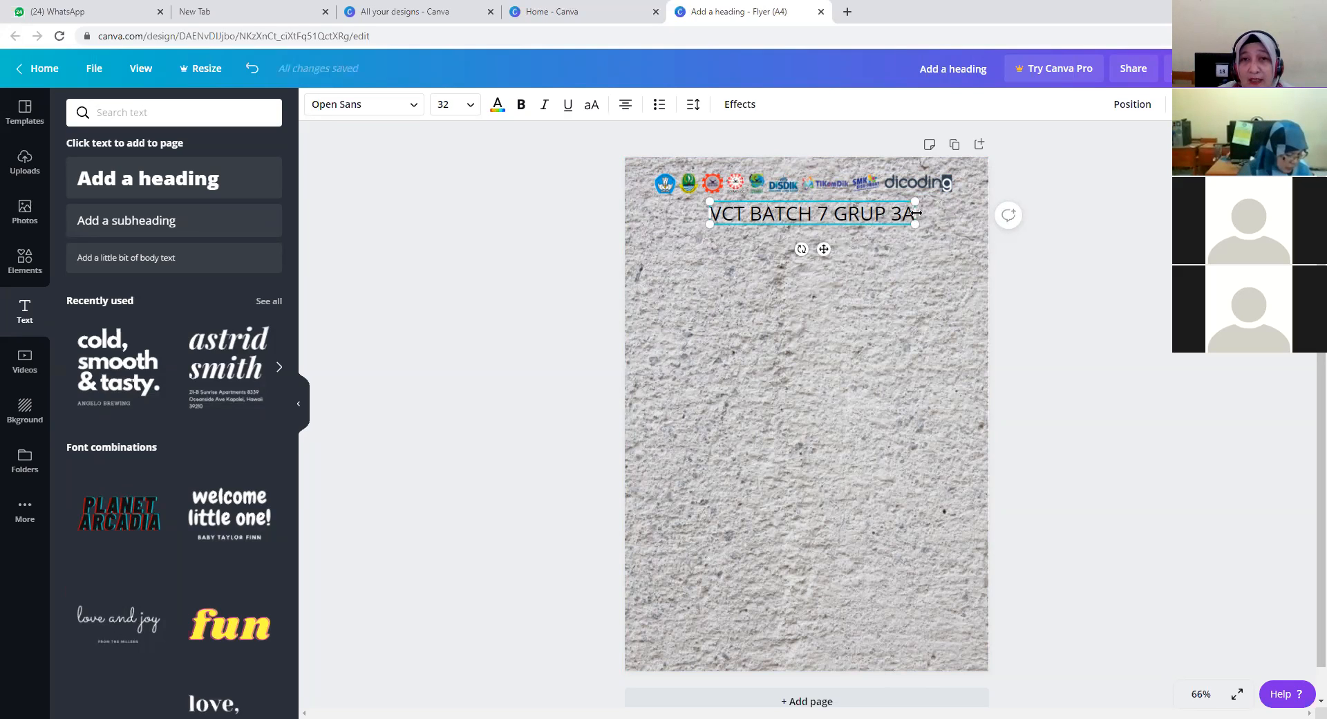
Set the "VCT BATCH 7 GRUP 3A" line to font size 14 and change its font to Anton.
left_click(470, 104)
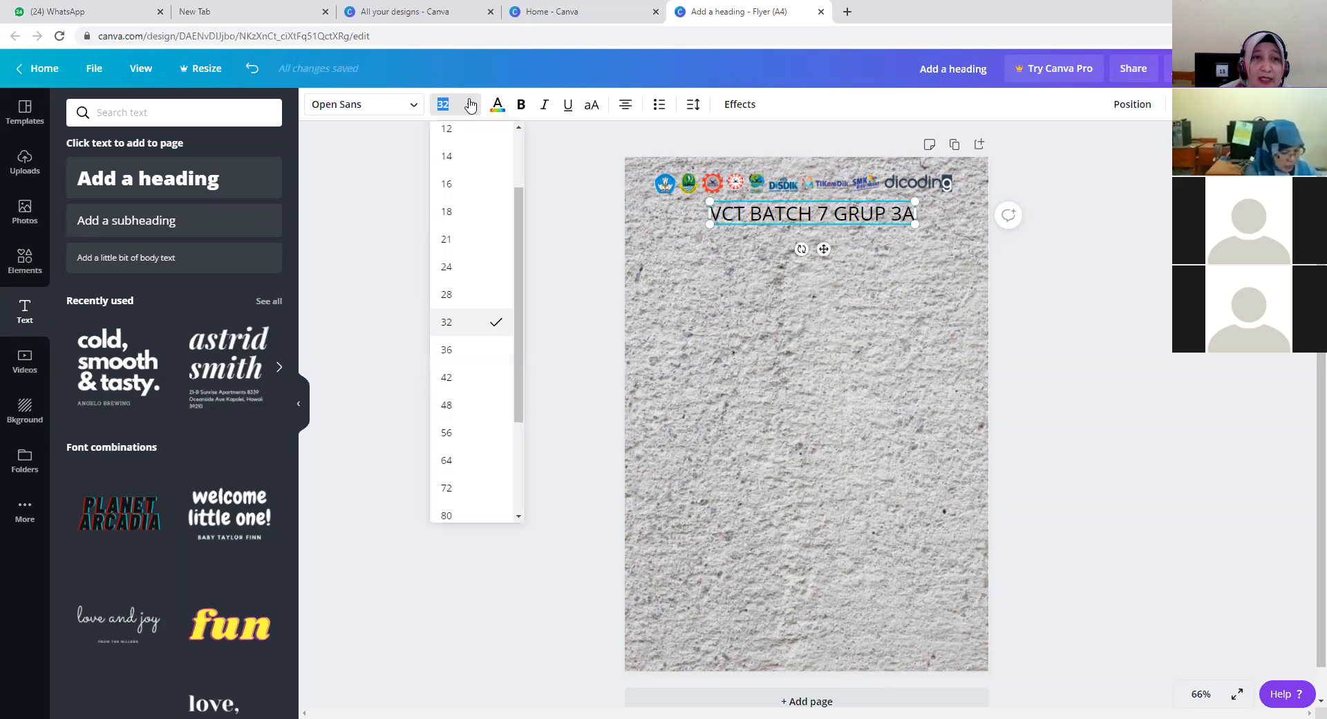
left_click(448, 156)
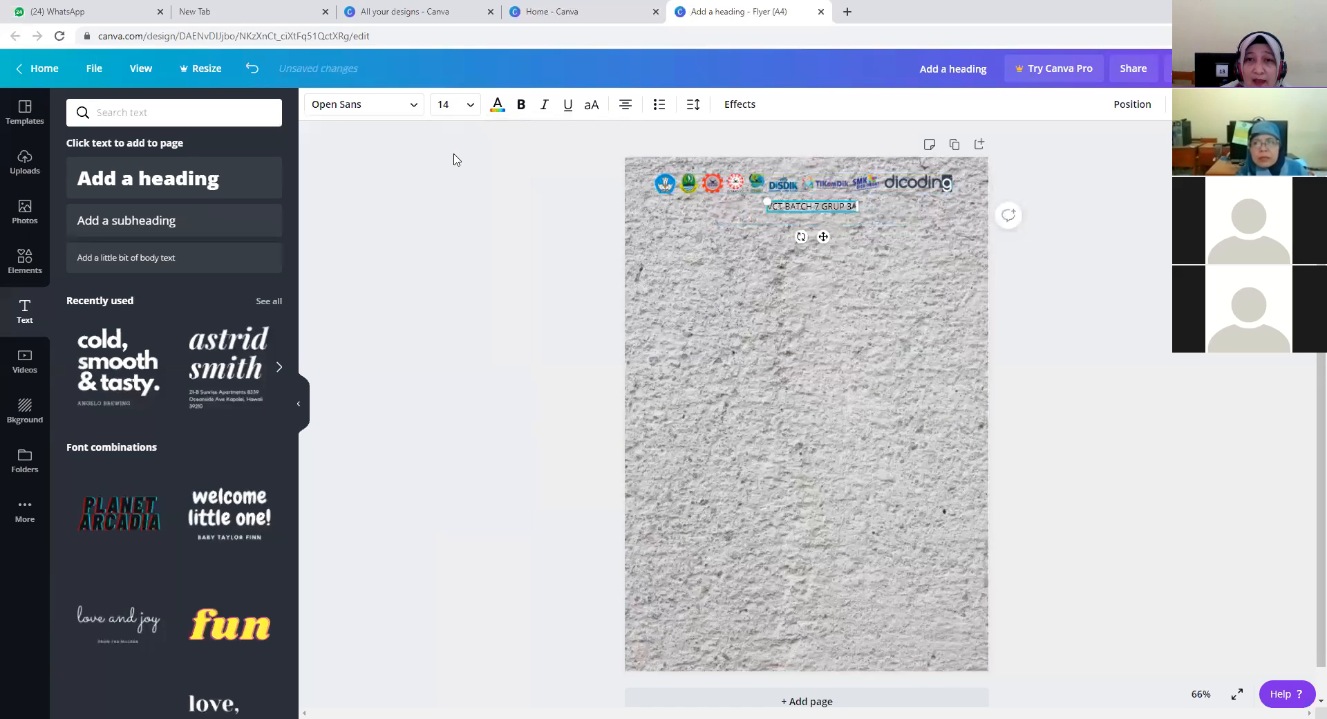
left_click(469, 105)
left_click(450, 254)
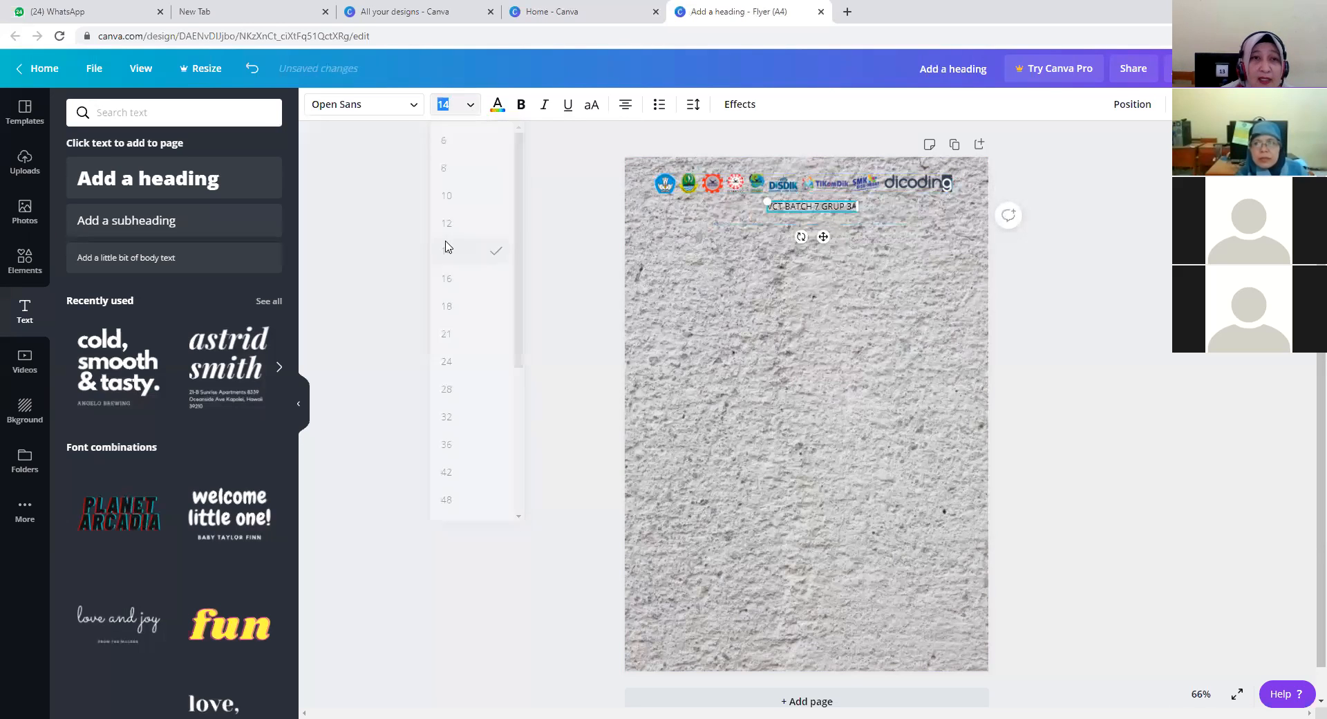
left_click(414, 108)
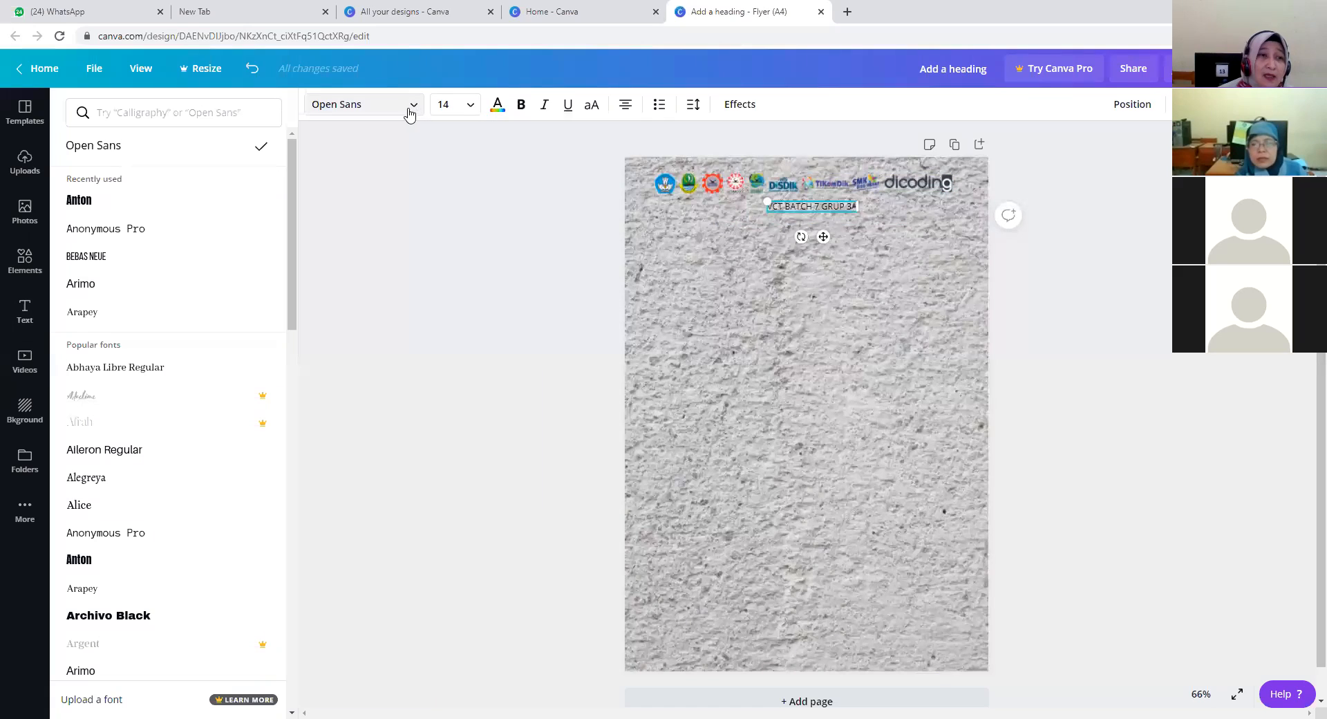
left_click(80, 201)
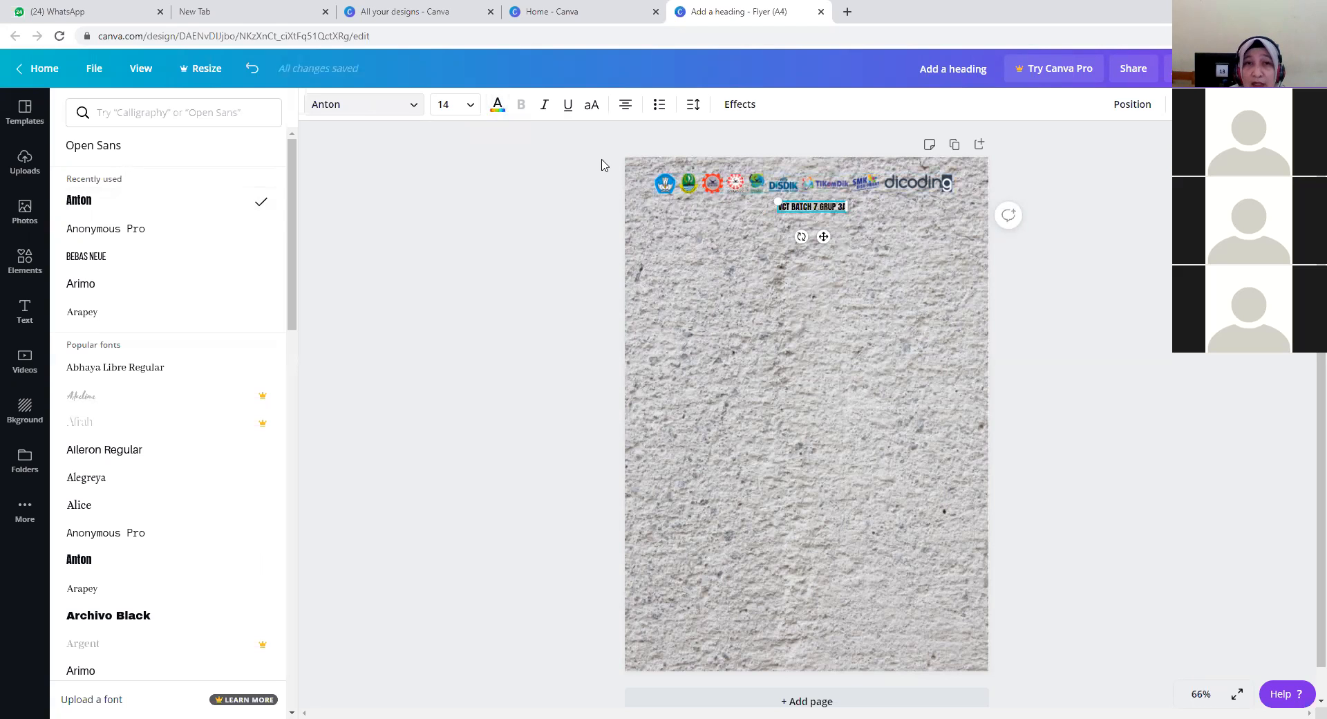
Try red and coral on the "VCT BATCH 7 GRUP 3A" line, and settle on dark grey.
left_click(498, 107)
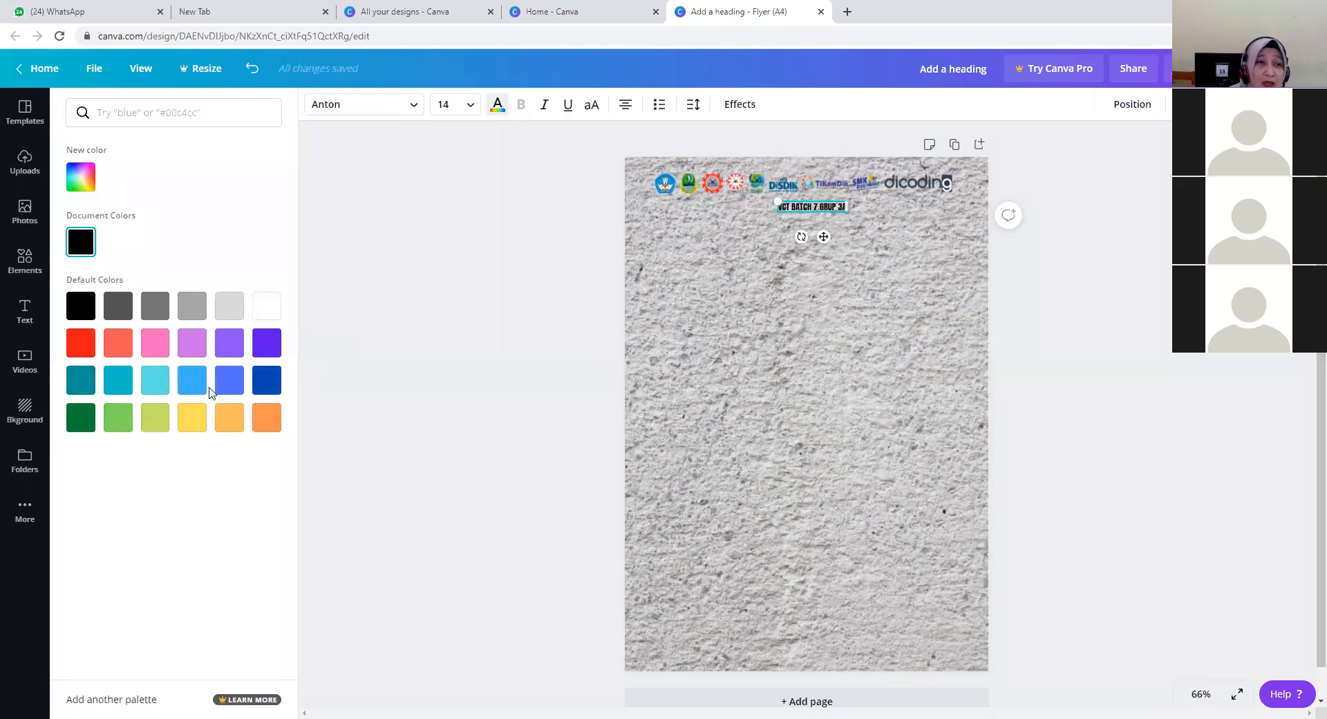
left_click(83, 346)
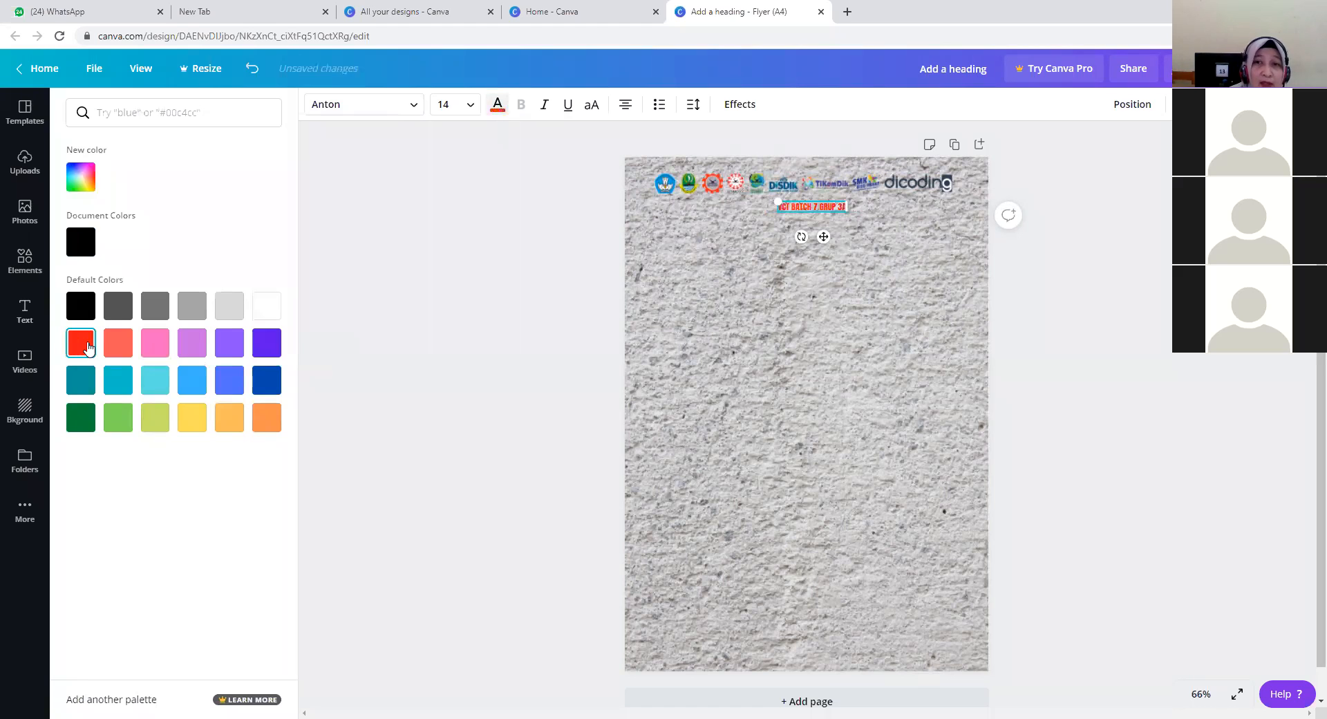
left_click(116, 346)
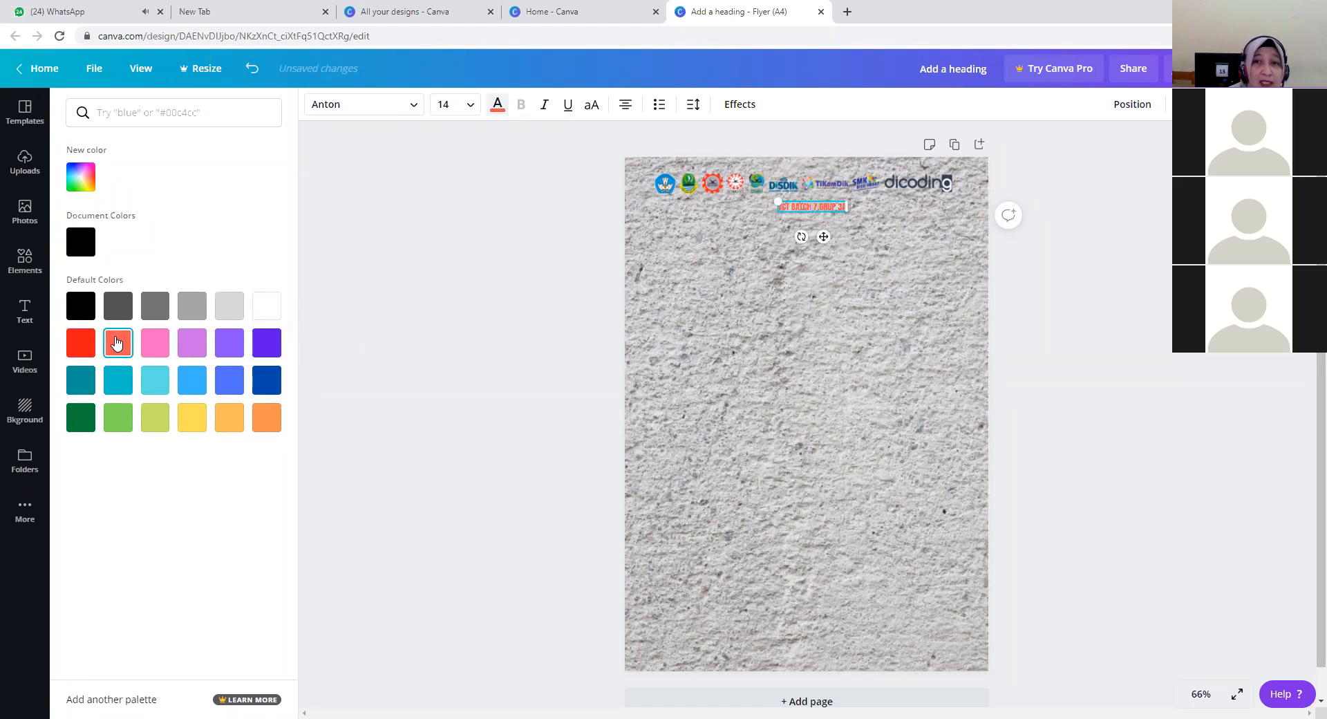
left_click(118, 306)
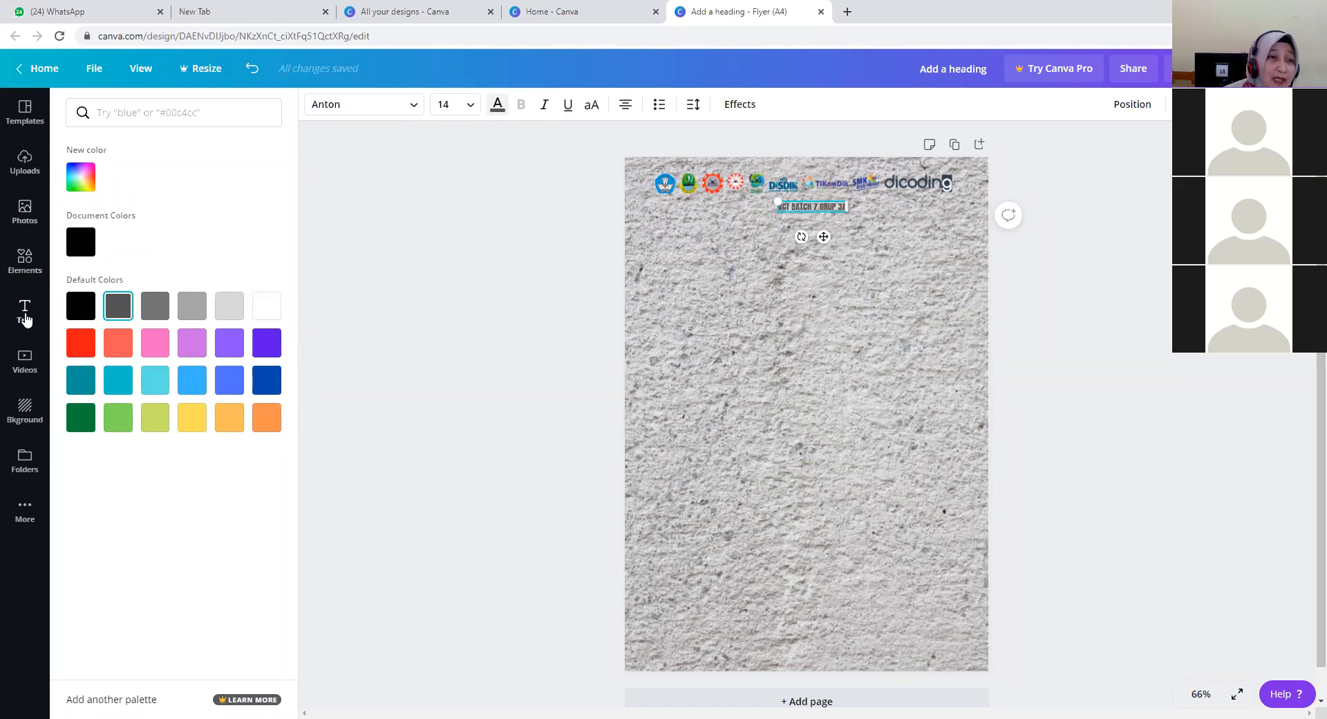
Add a heading text box, widen it to fit on one line, and place it just below the batch line.
left_click(25, 317)
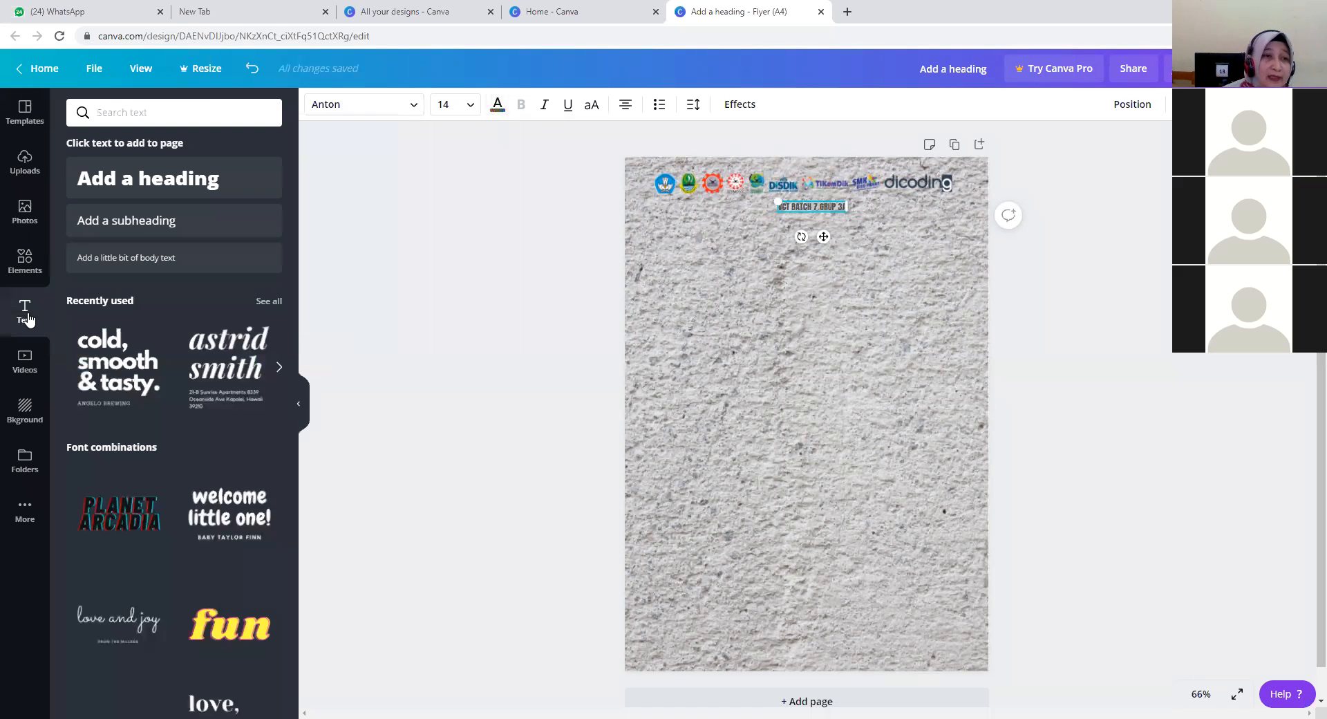
left_click(161, 185)
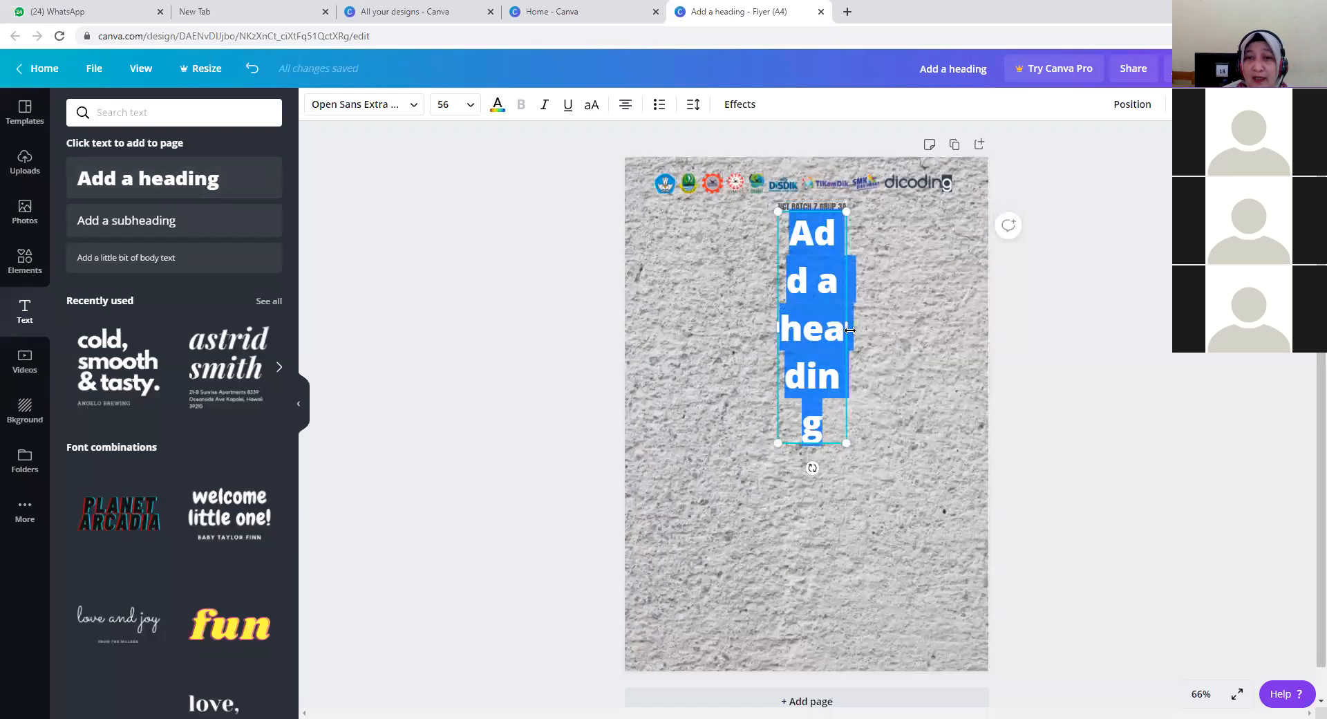
left_click_drag(919, 322, 1028, 338)
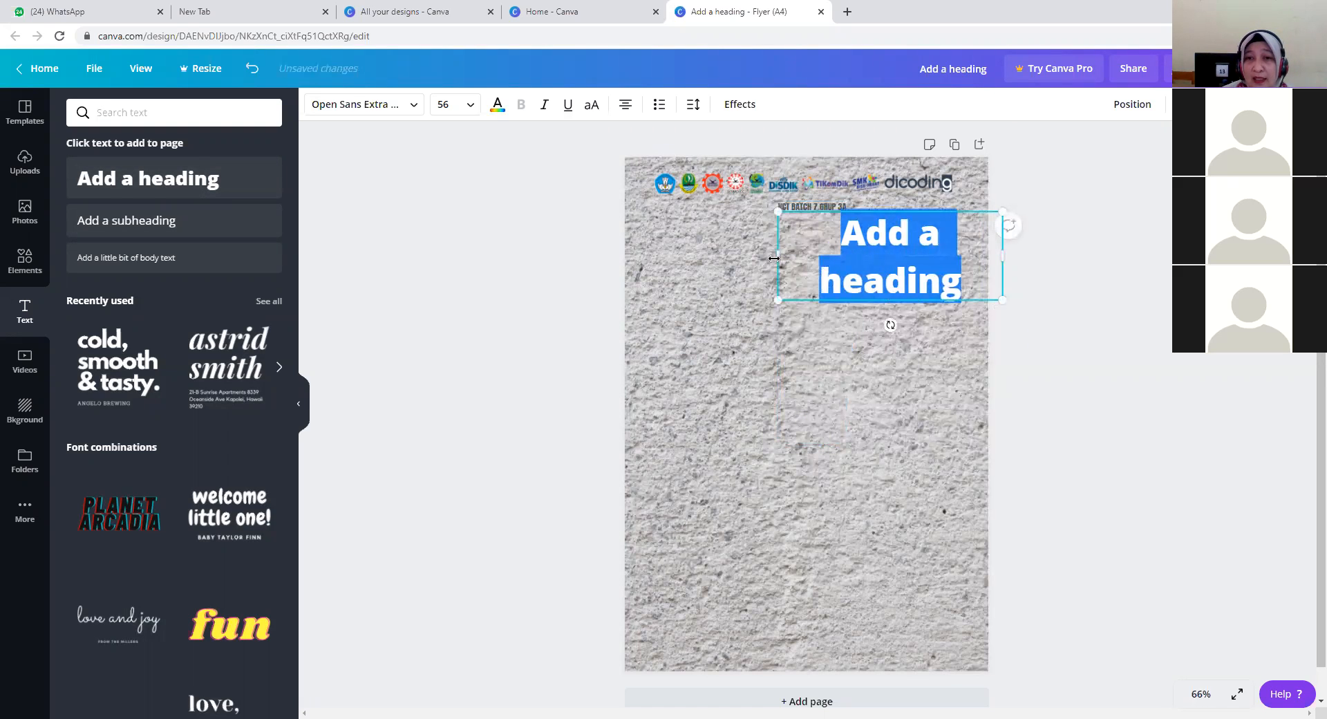
left_click_drag(724, 255, 629, 236)
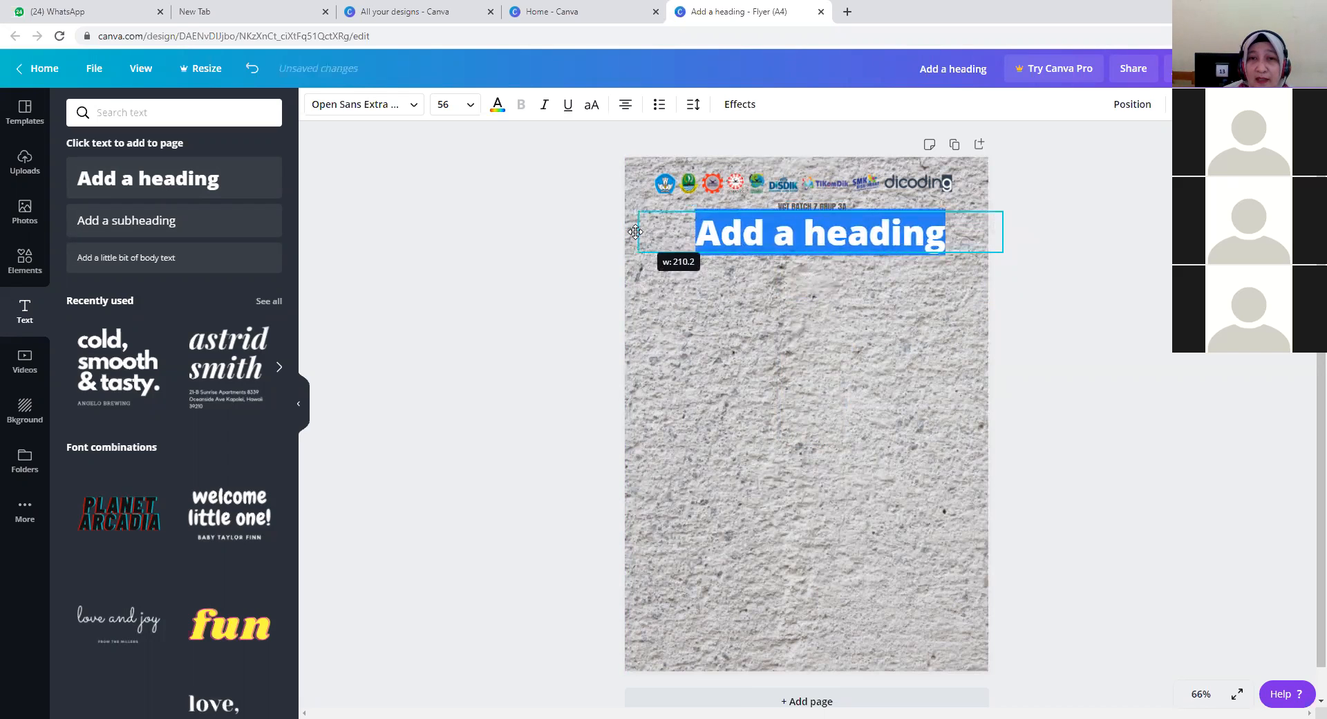
left_click_drag(1002, 234, 964, 234)
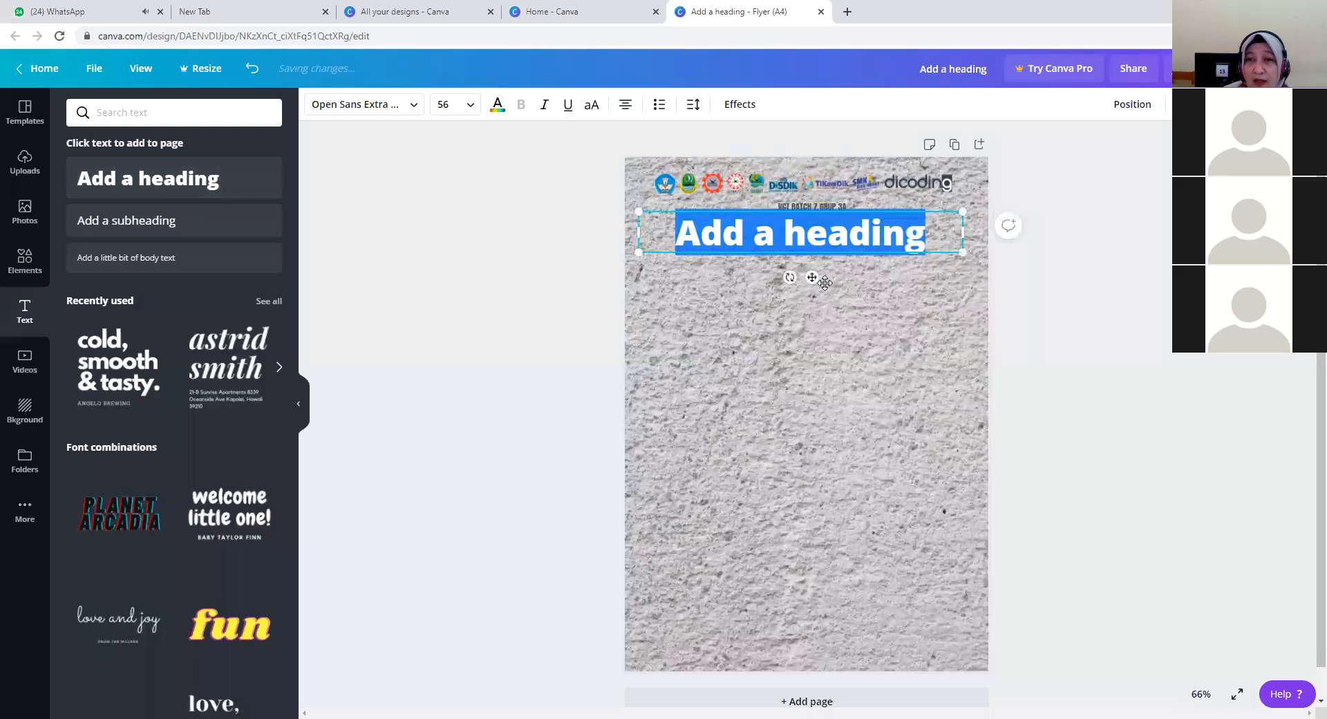
left_click_drag(814, 276, 827, 284)
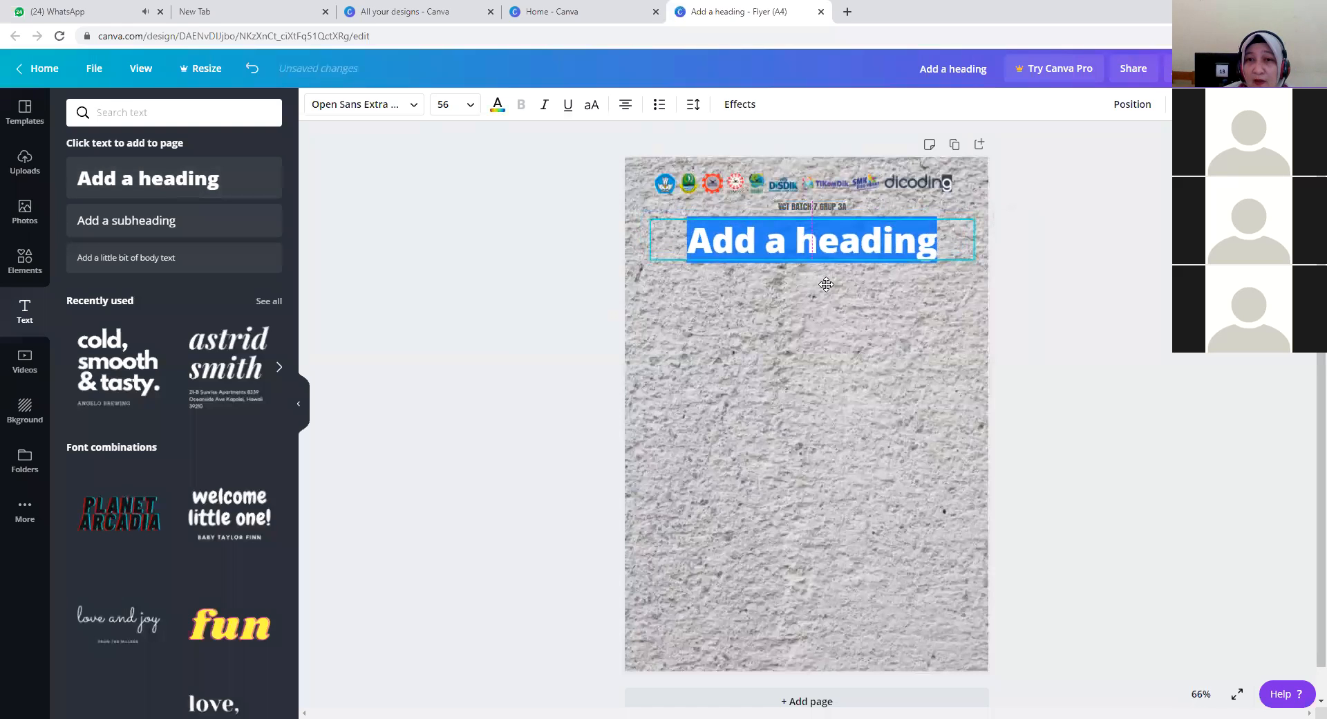
left_click(816, 243)
left_click_drag(688, 242, 932, 237)
left_click_drag(648, 240, 689, 241)
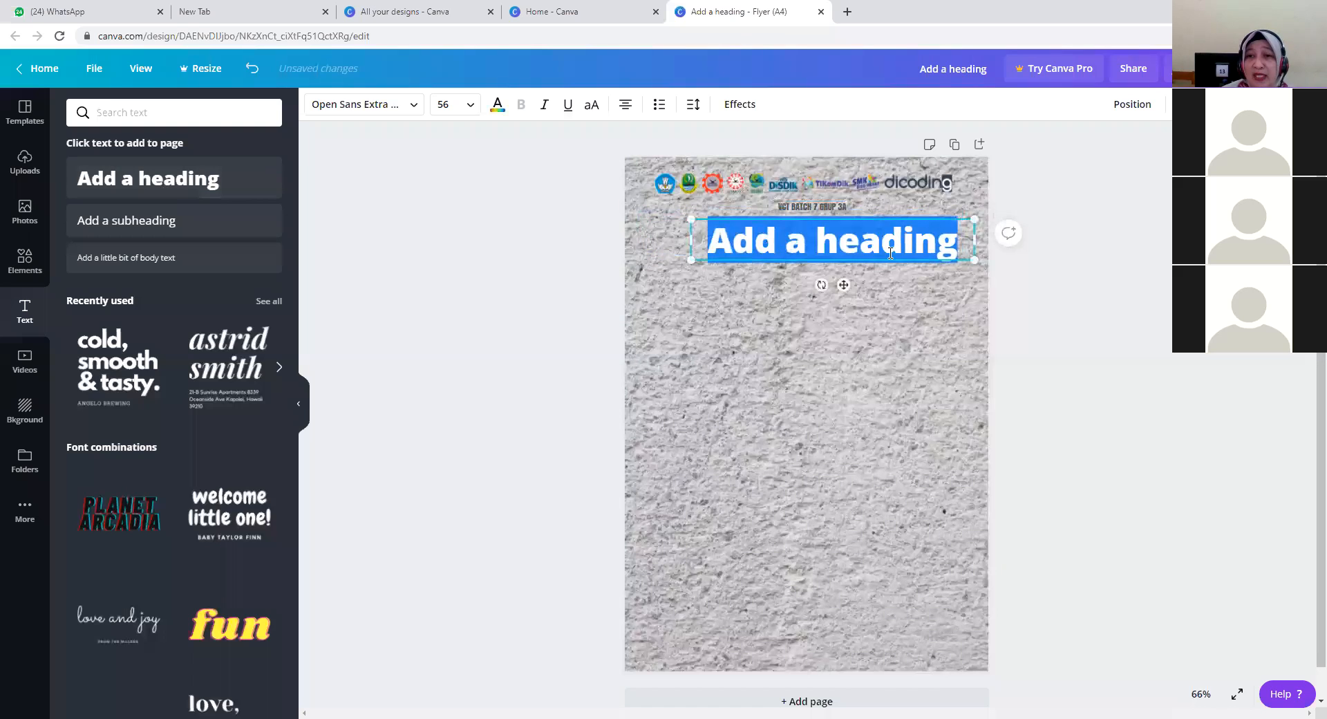
Replace the heading's placeholder text with "MEMBUAT FLYER DENGAN CANVA".
left_click(712, 240)
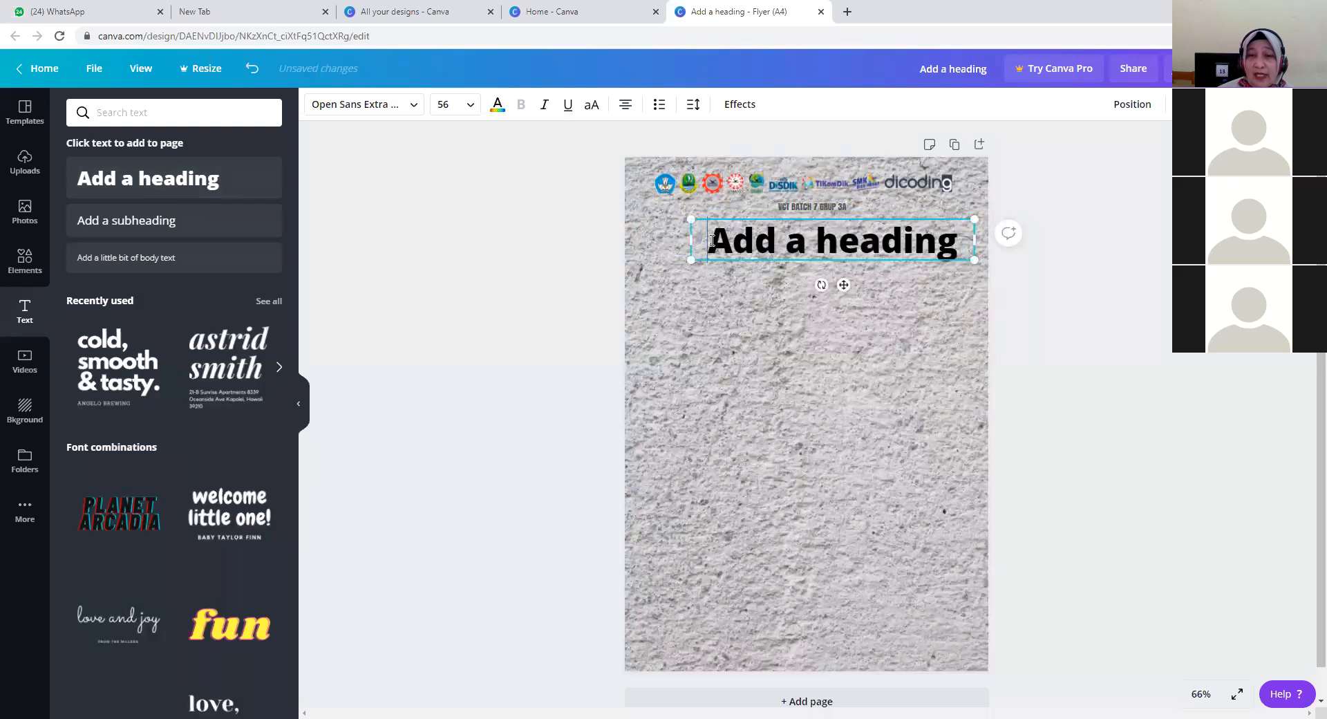
left_click_drag(711, 241, 952, 242)
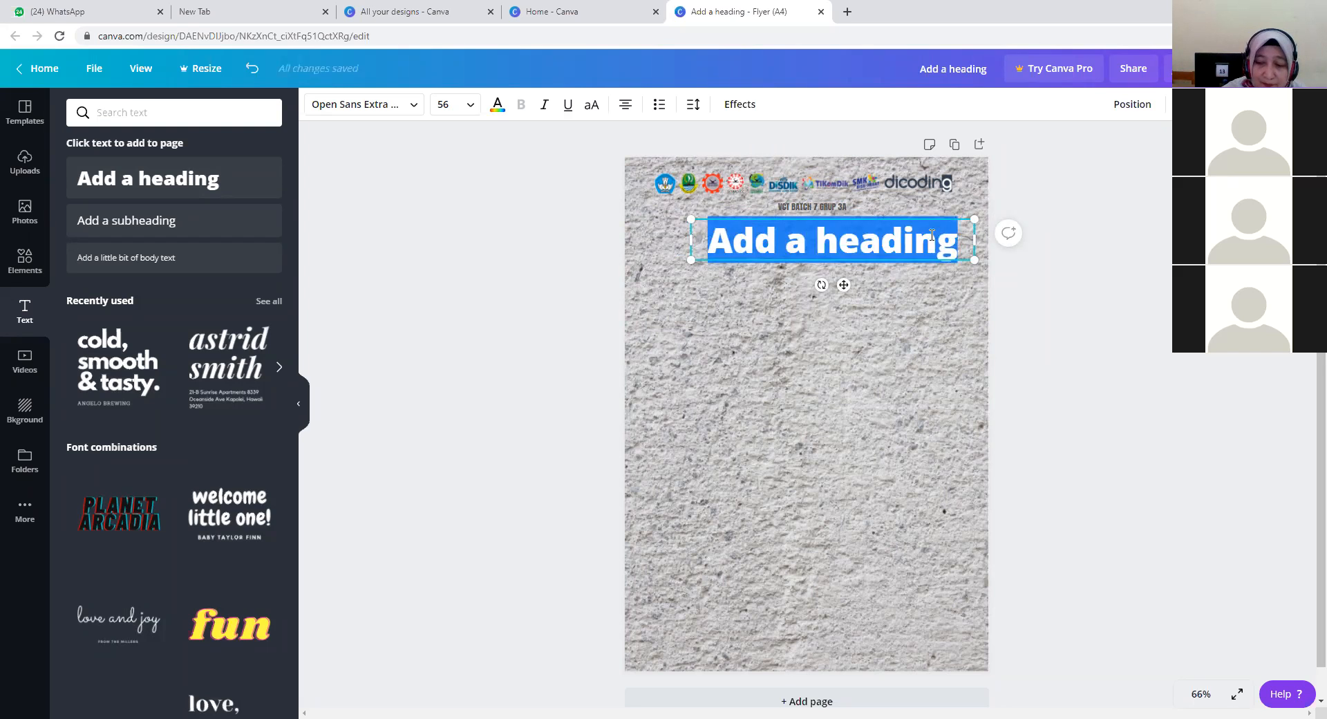
type("MEMBUAT")
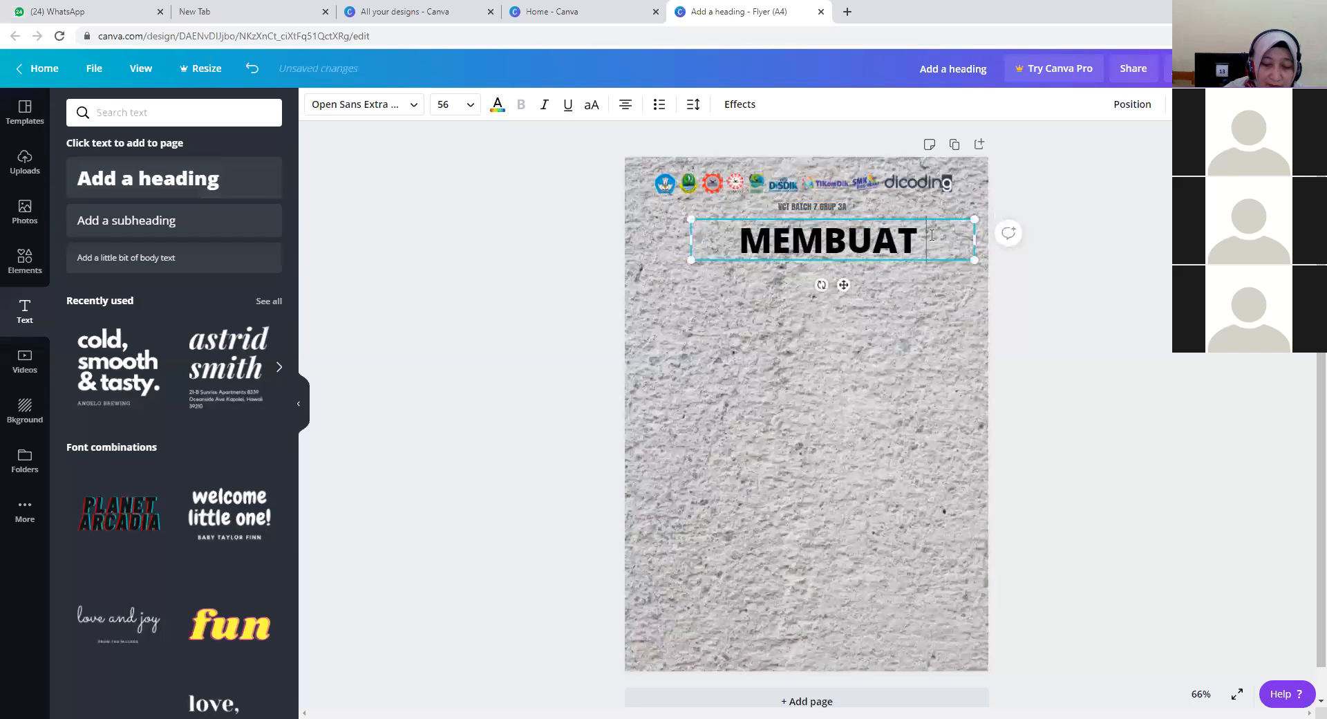
type(" G")
key("BackSpace")
type("G")
key("BackSpace")
type("FLYER")
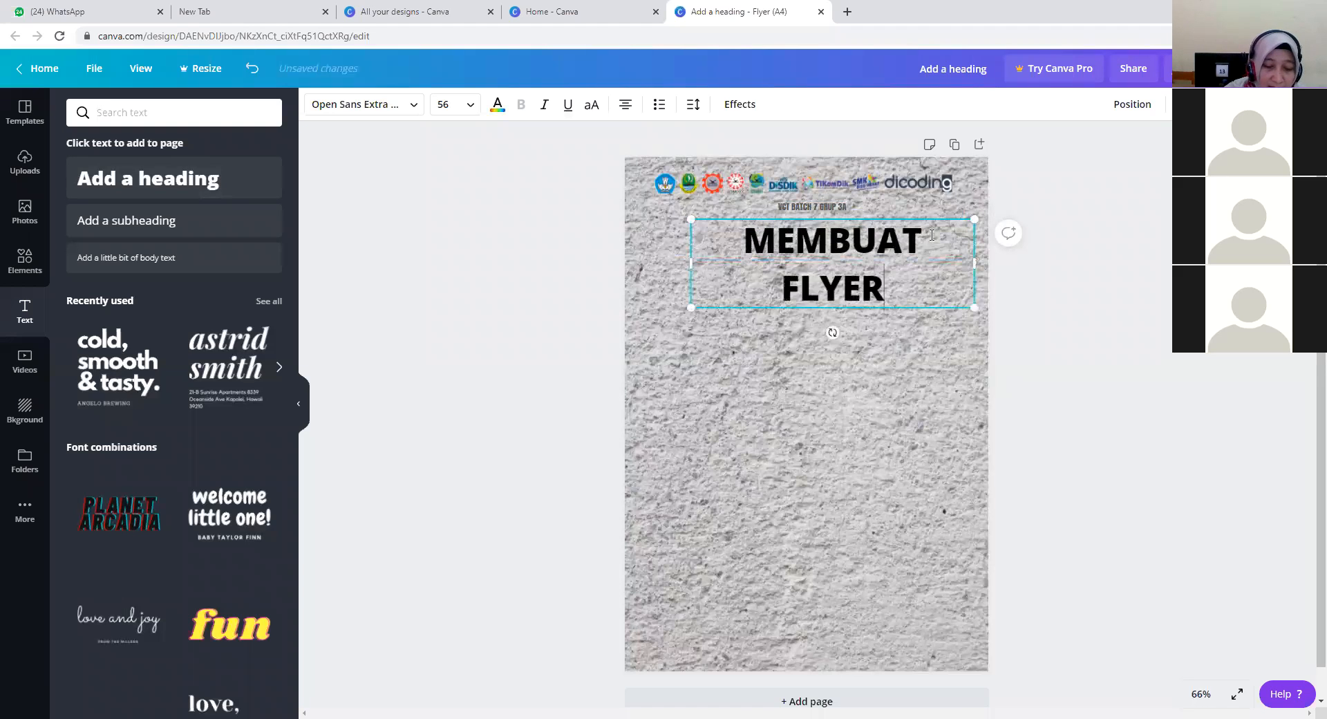
type(" DENGAN CA")
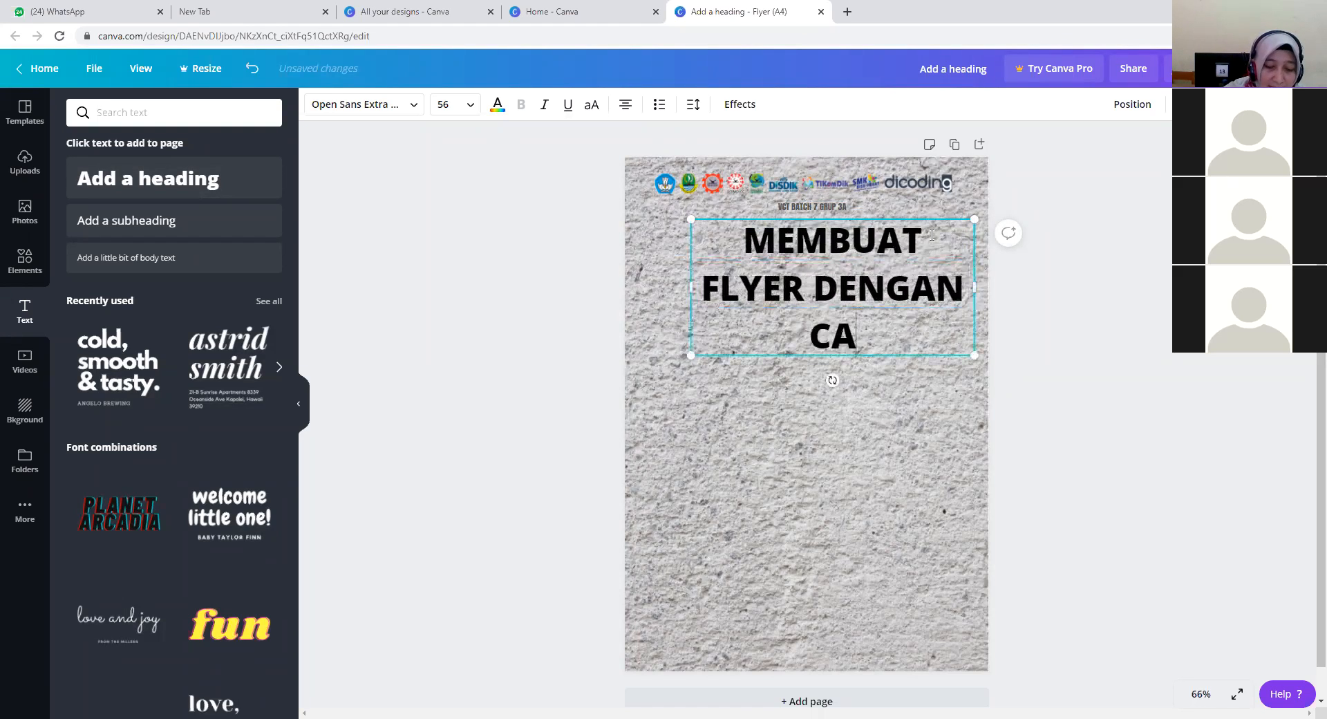
type("NVA")
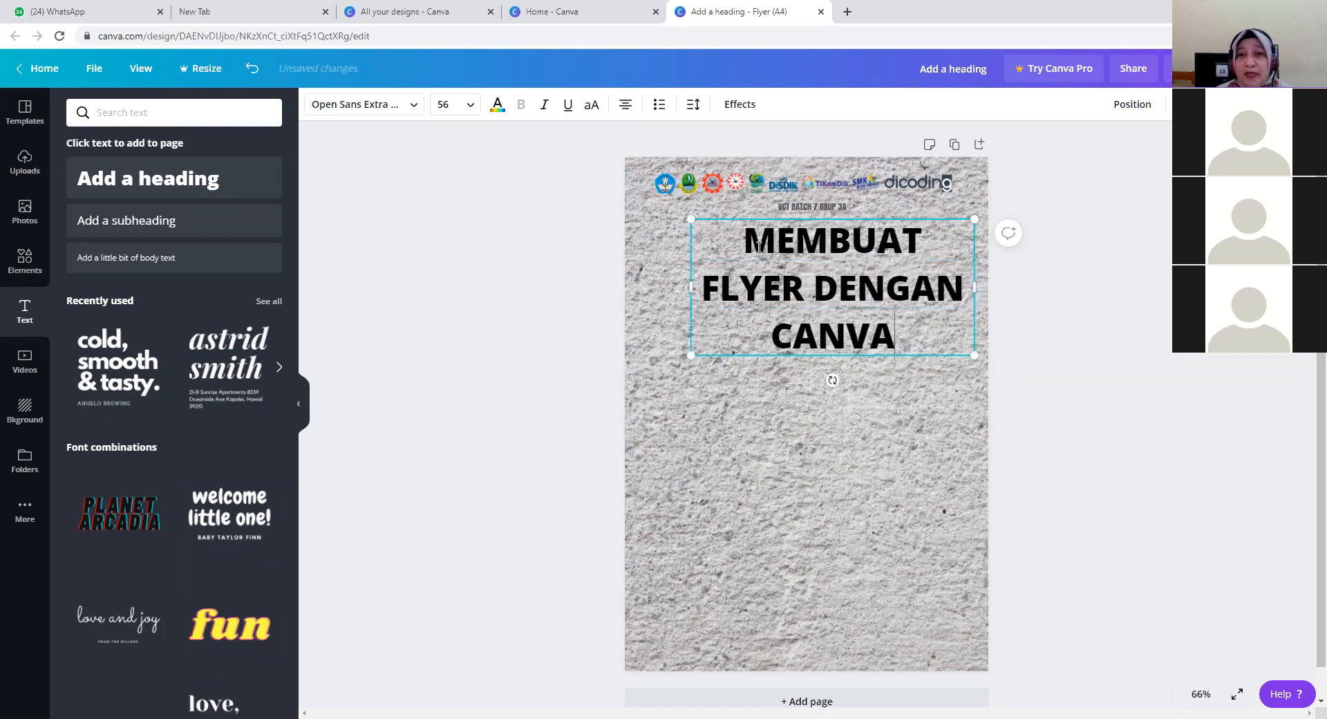
Reduce the font size of the "MEMBUAT FLYER DENGAN CANVA" heading to 28.
left_click_drag(745, 239, 926, 330)
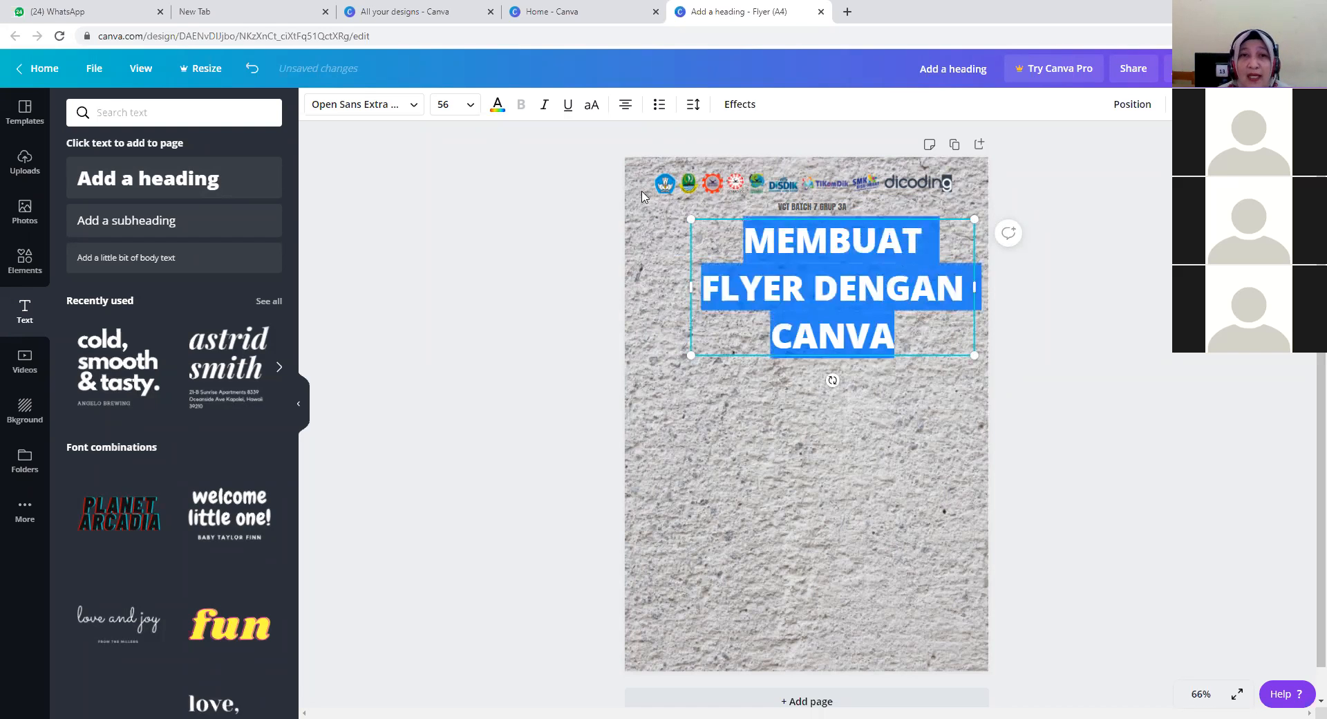
left_click(472, 107)
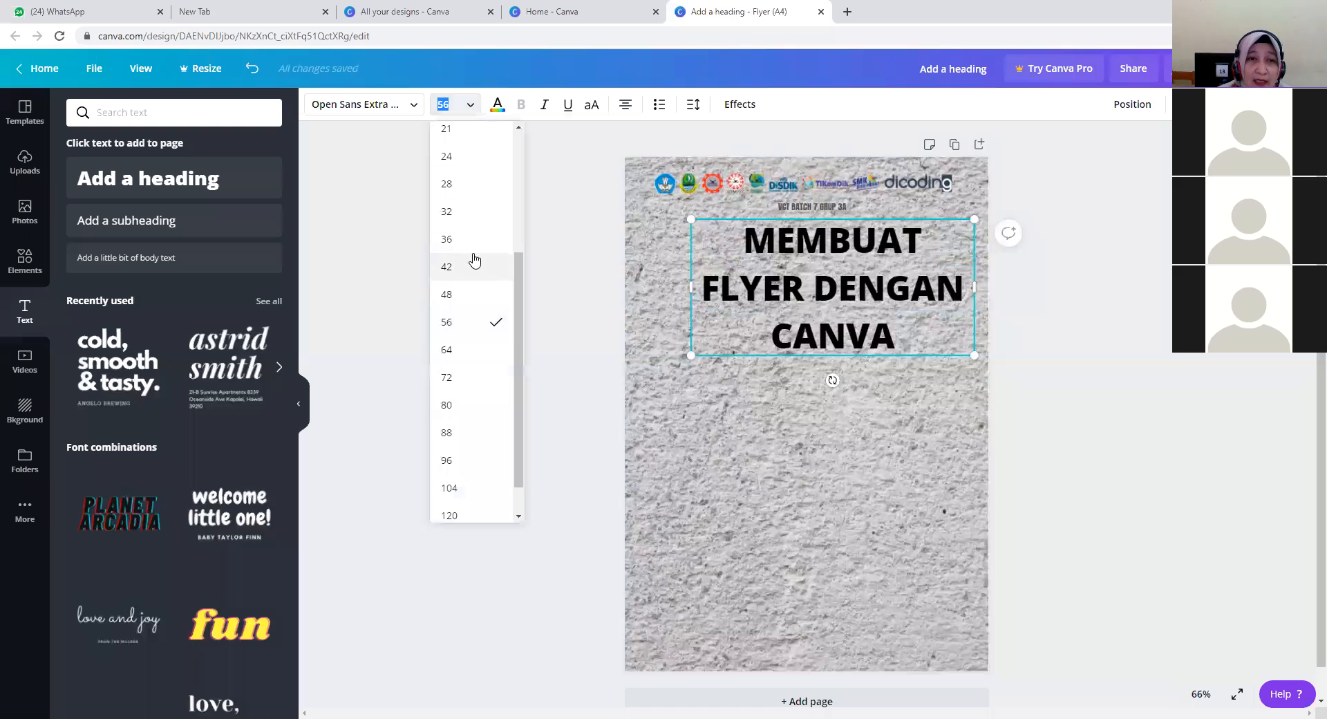
left_click(464, 207)
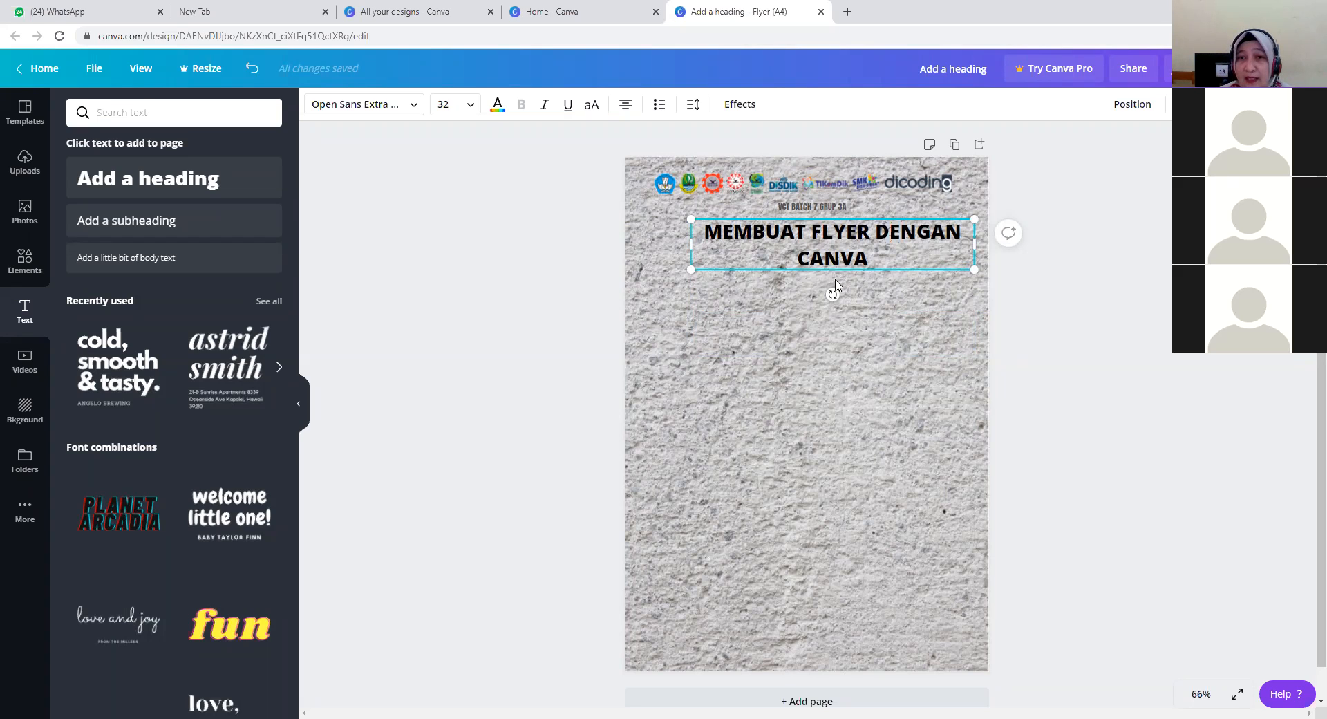
left_click(467, 105)
left_click(444, 294)
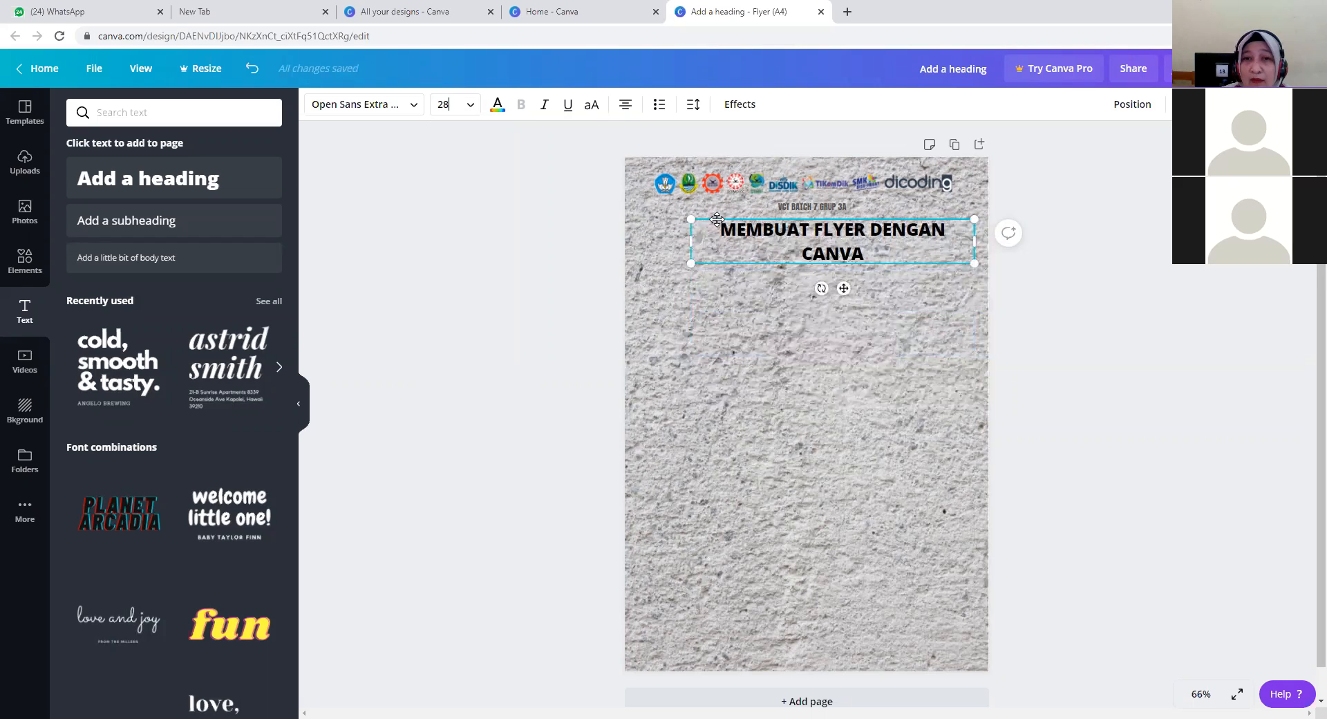
Try a narrower heading box and left, right and middle page alignments for it, and undo these changes.
left_click_drag(711, 240, 734, 241)
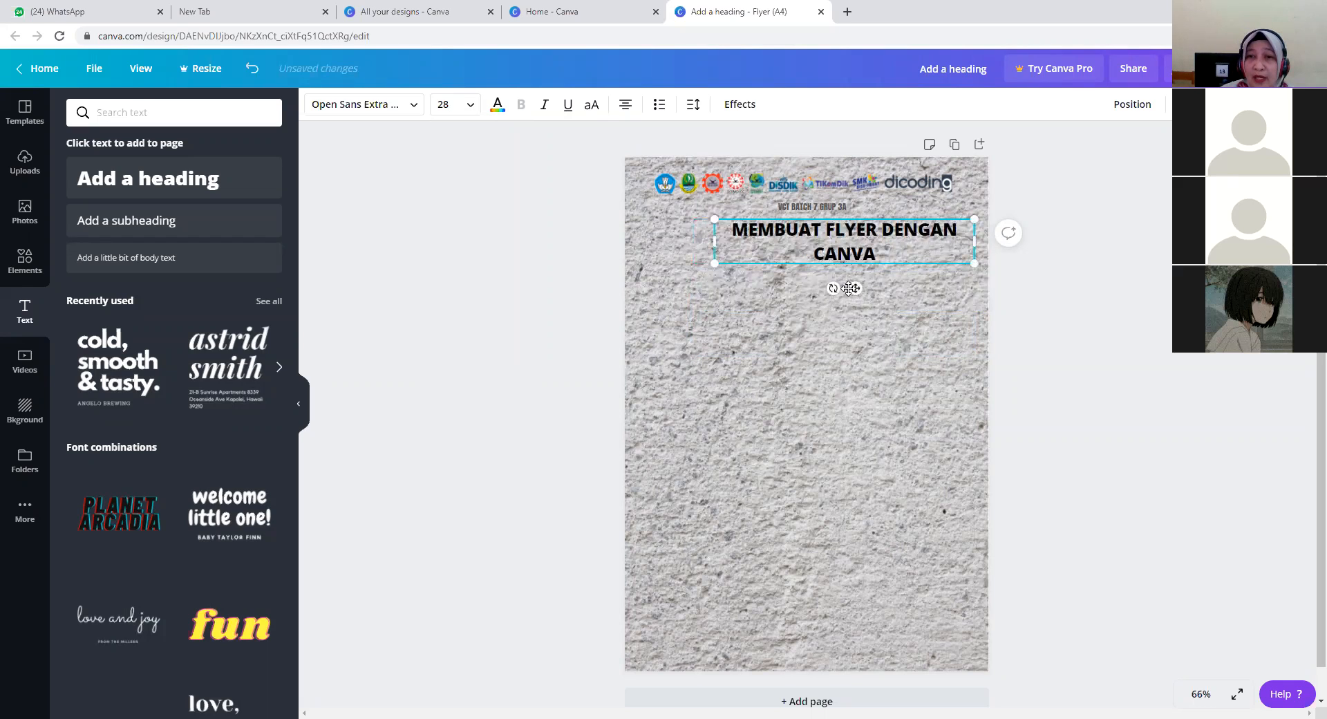
left_click_drag(854, 289, 841, 290)
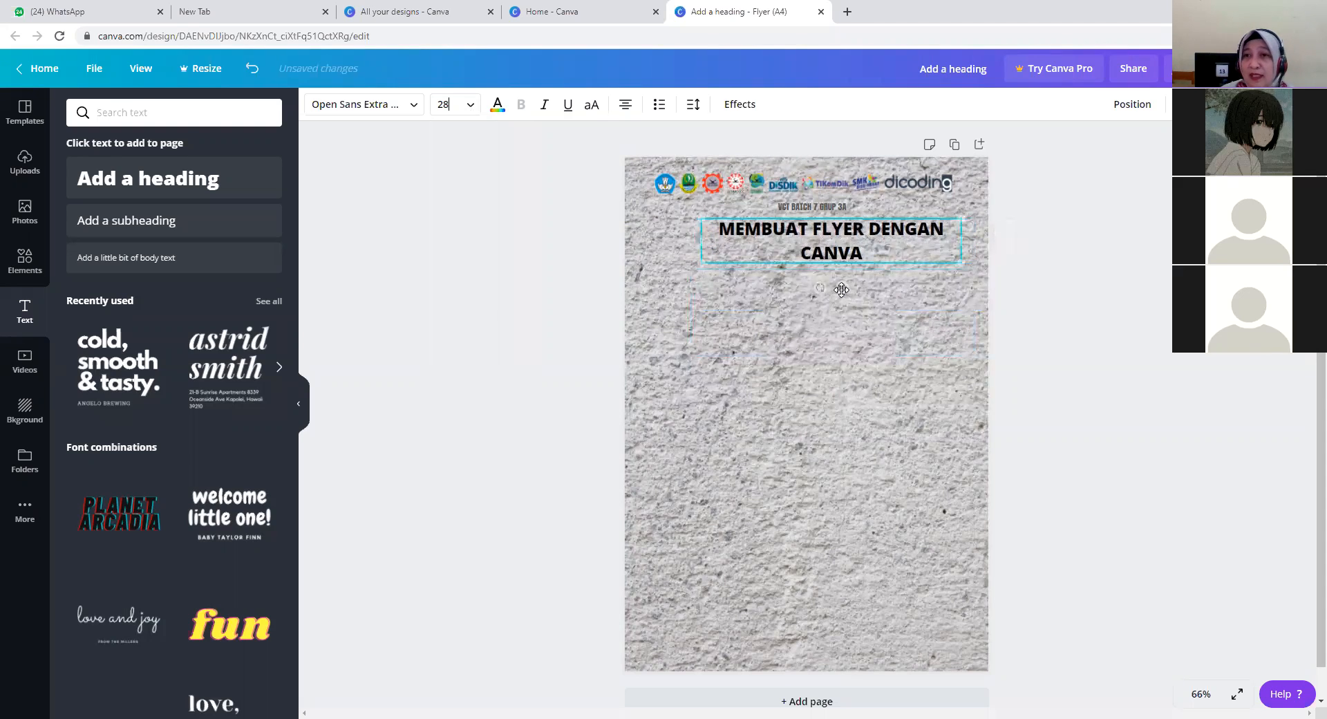
left_click(1130, 105)
left_click(1049, 206)
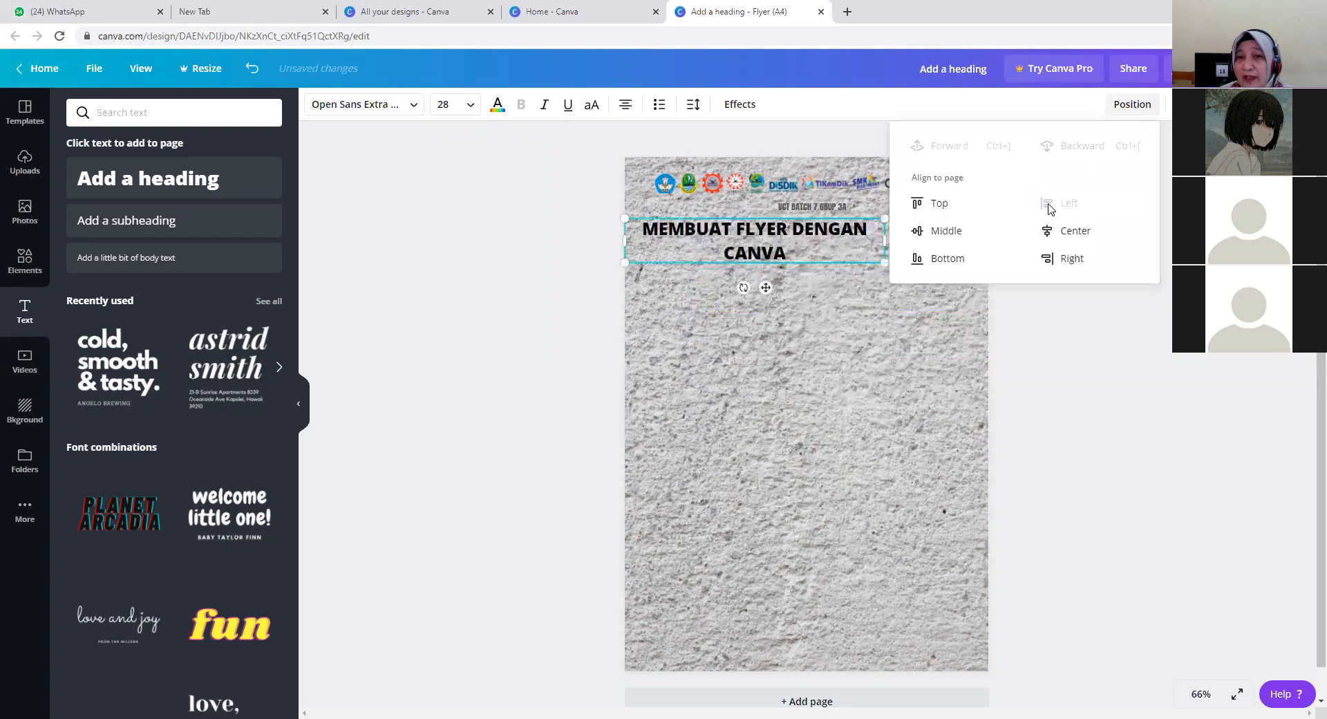
left_click(1069, 259)
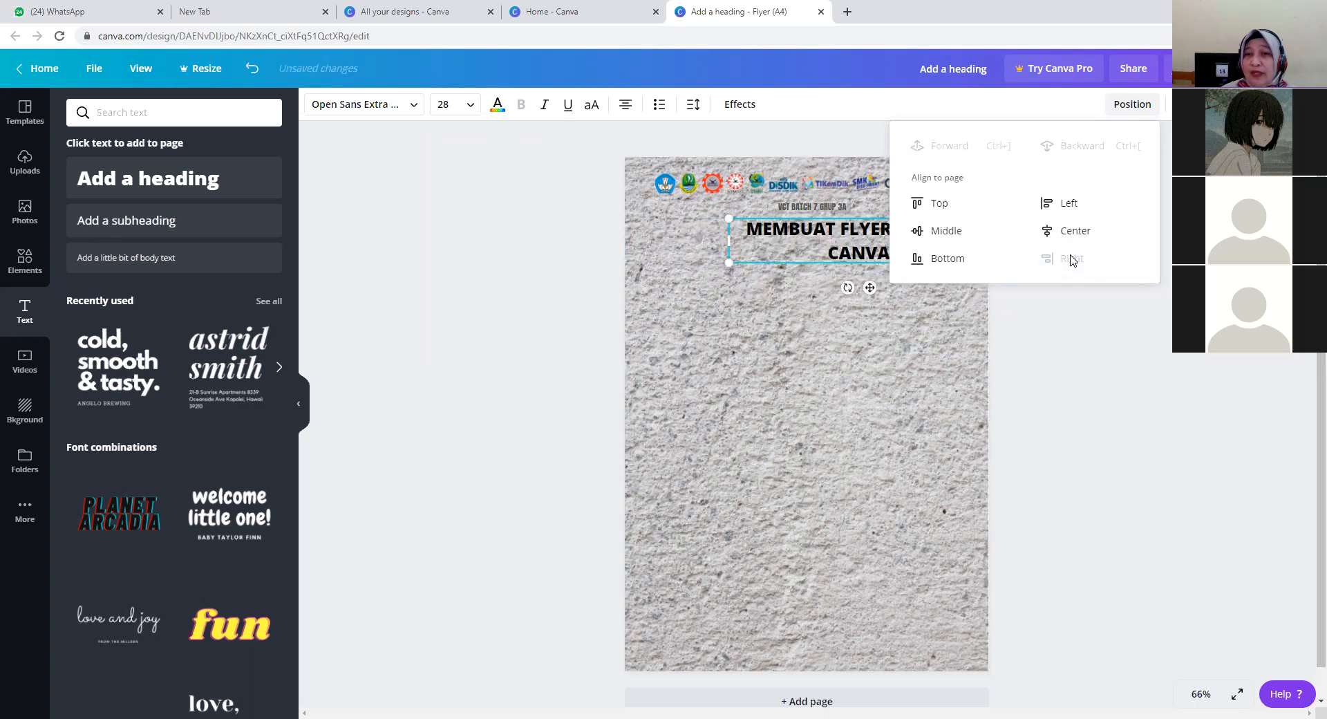
left_click(950, 232)
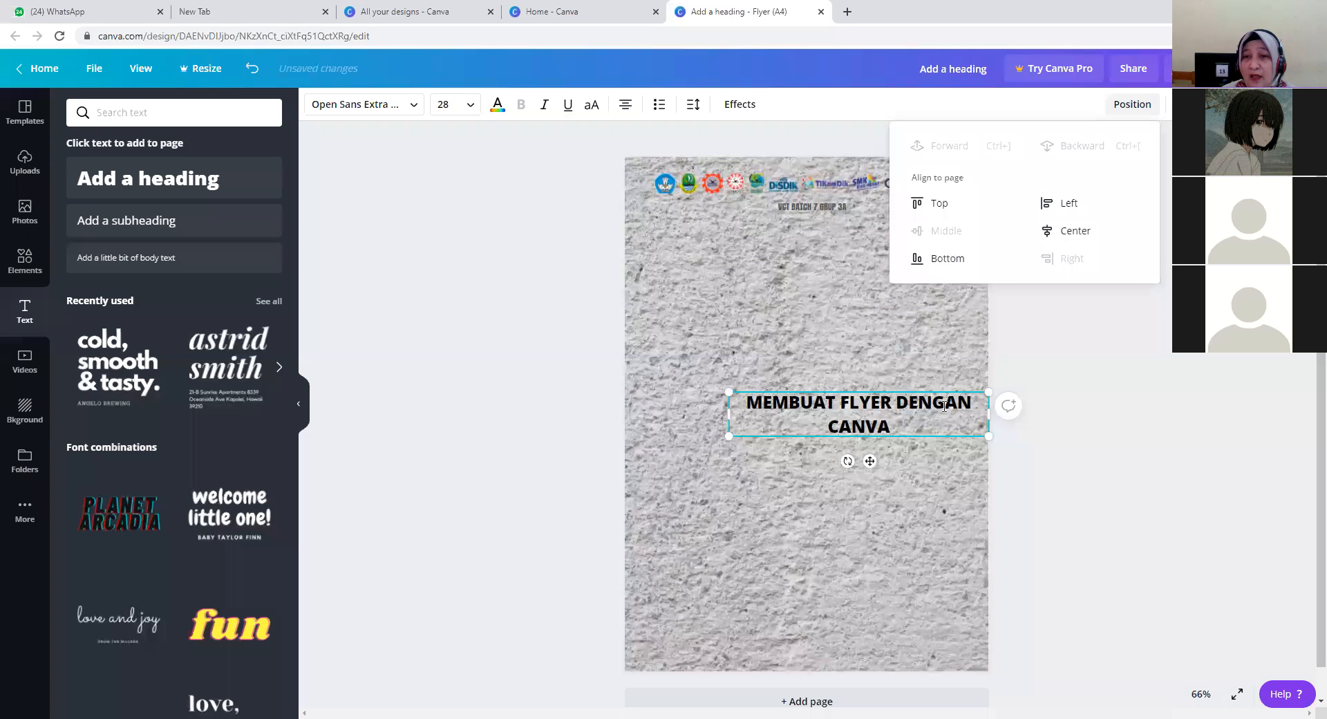
left_click(251, 68)
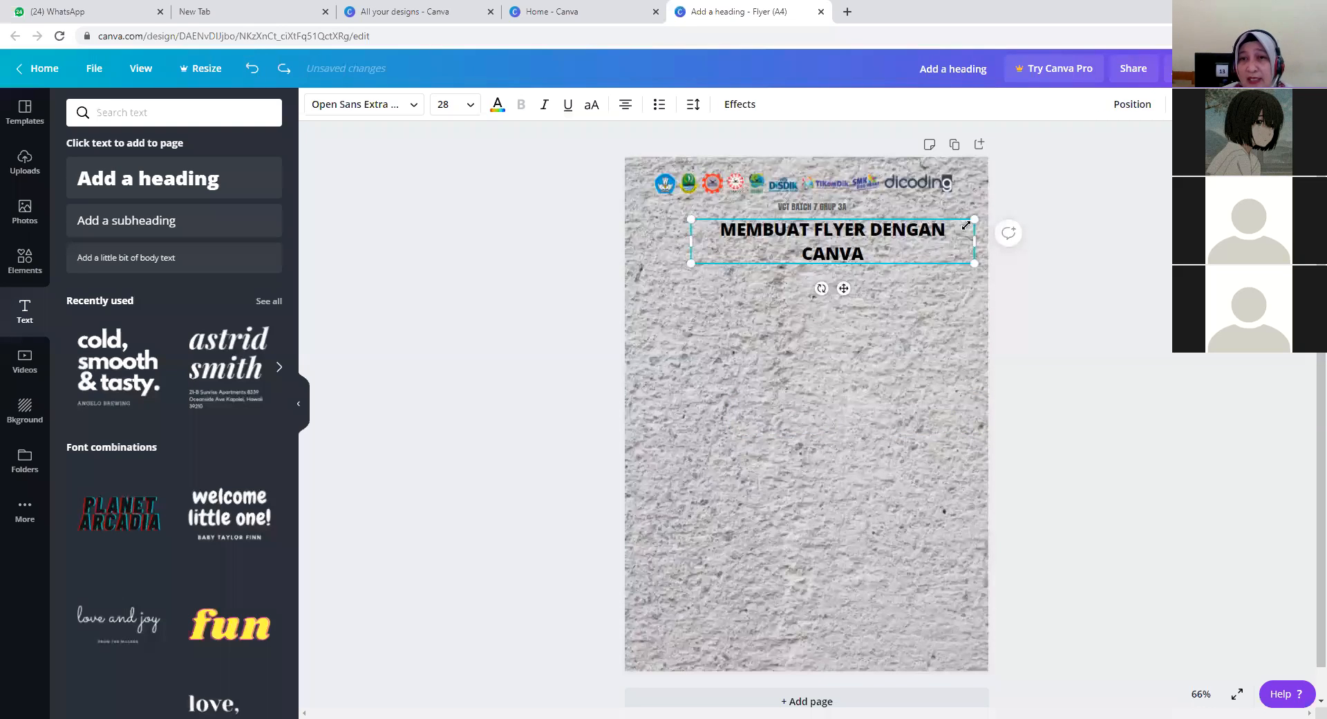
Move the "VCT BATCH 7 GRUP 3A" line slightly to the right so it is centred above the heading.
left_click(806, 209)
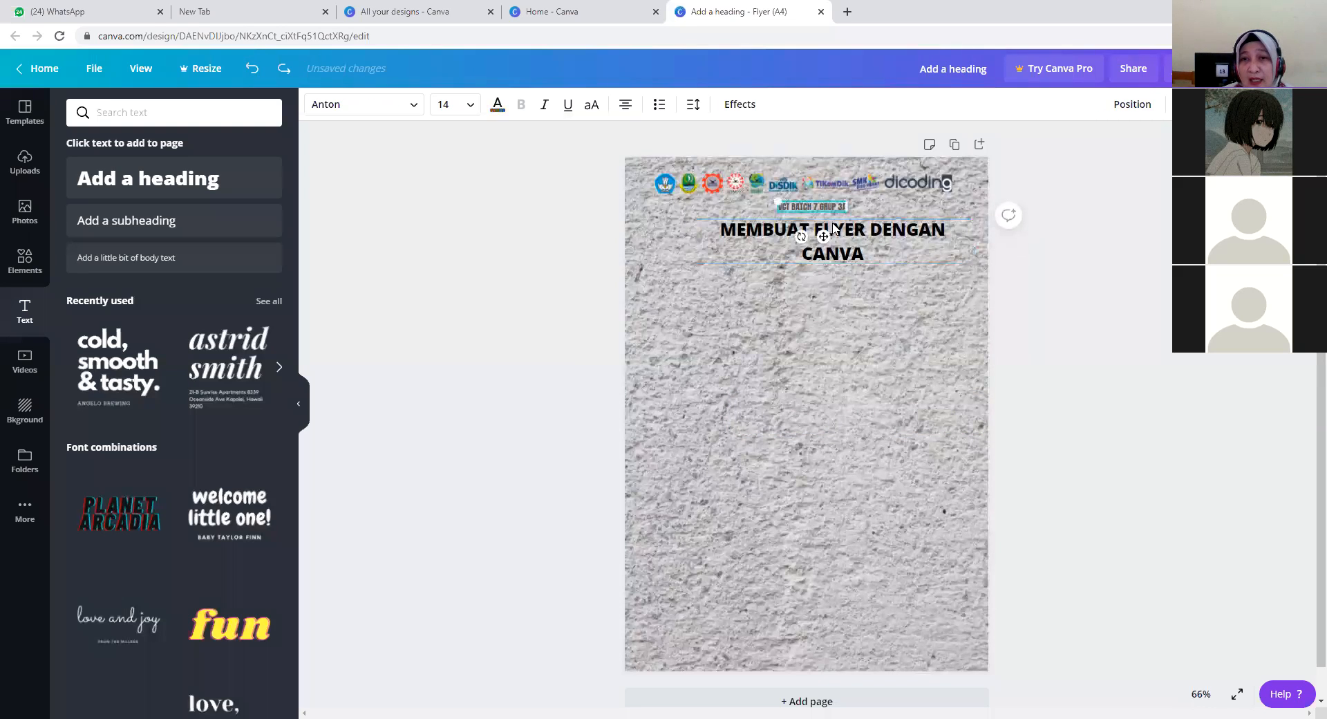
left_click_drag(826, 236, 842, 237)
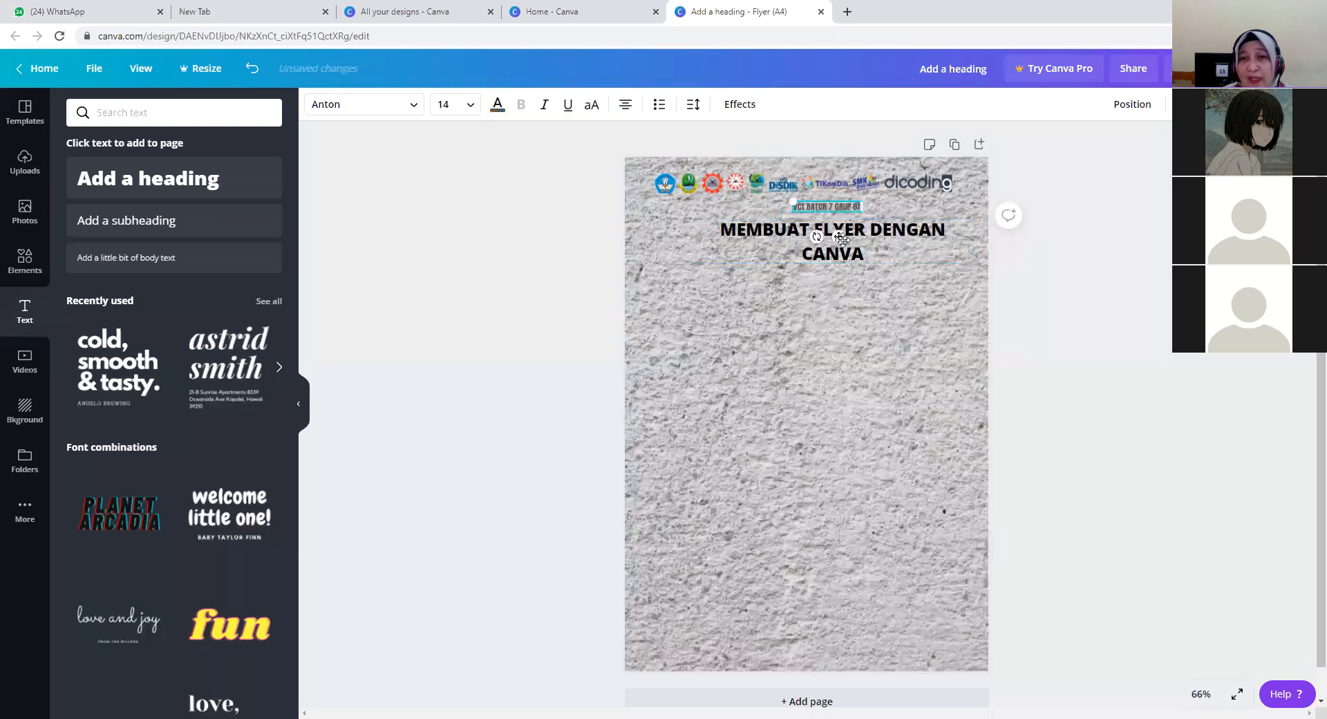
left_click(849, 288)
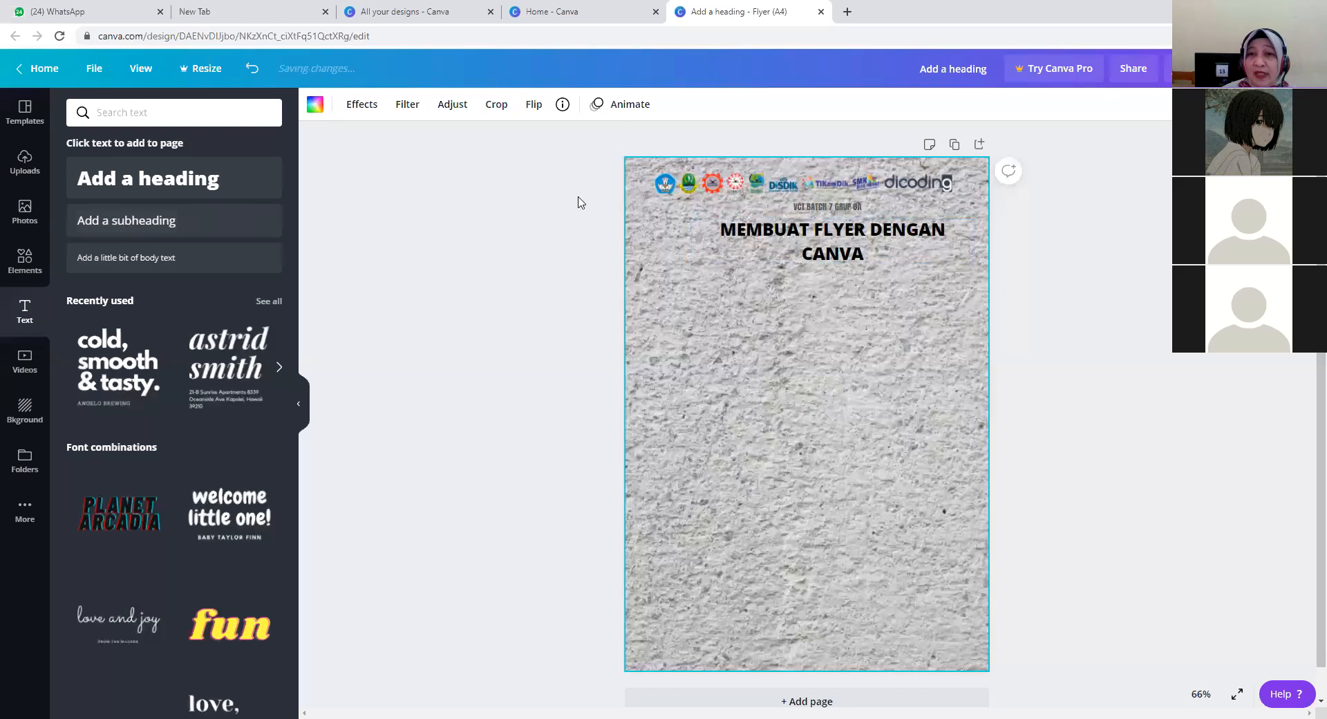
Add a body text box and place it centred just below the "MEMBUAT FLYER DENGAN CANVA" heading.
left_click(134, 222)
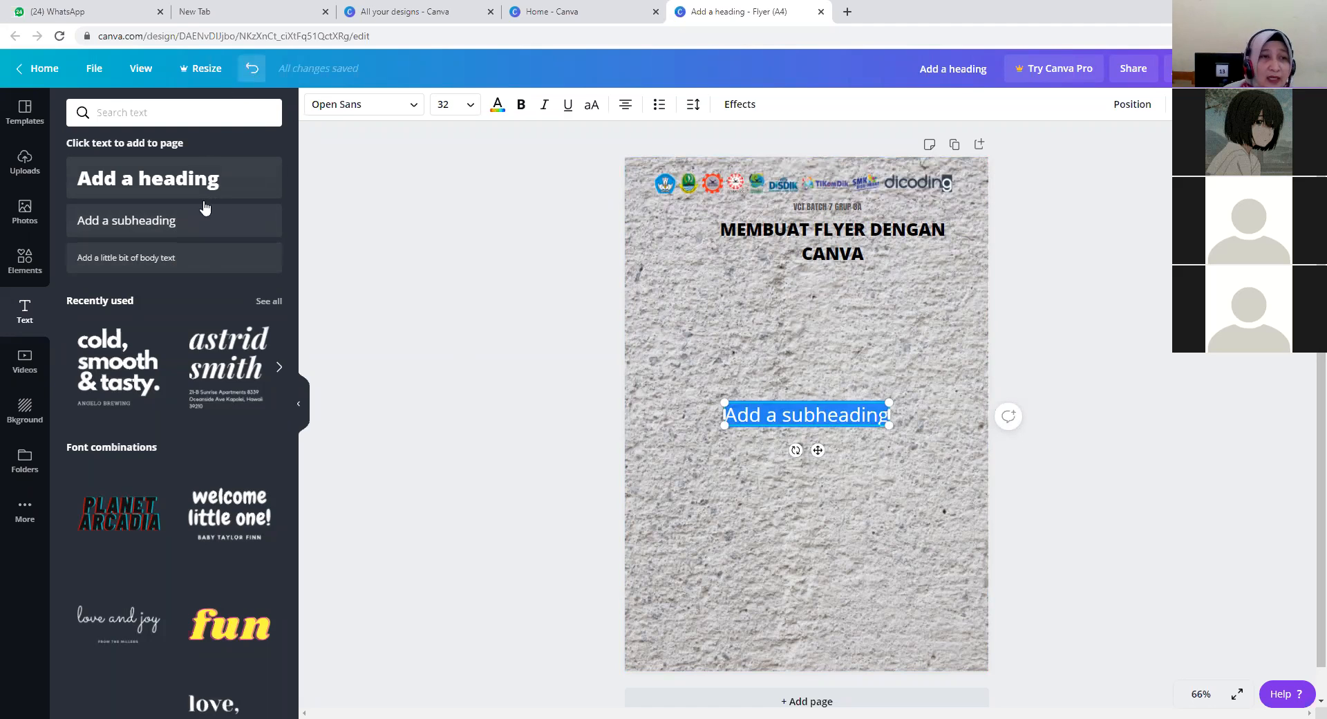
left_click(199, 258)
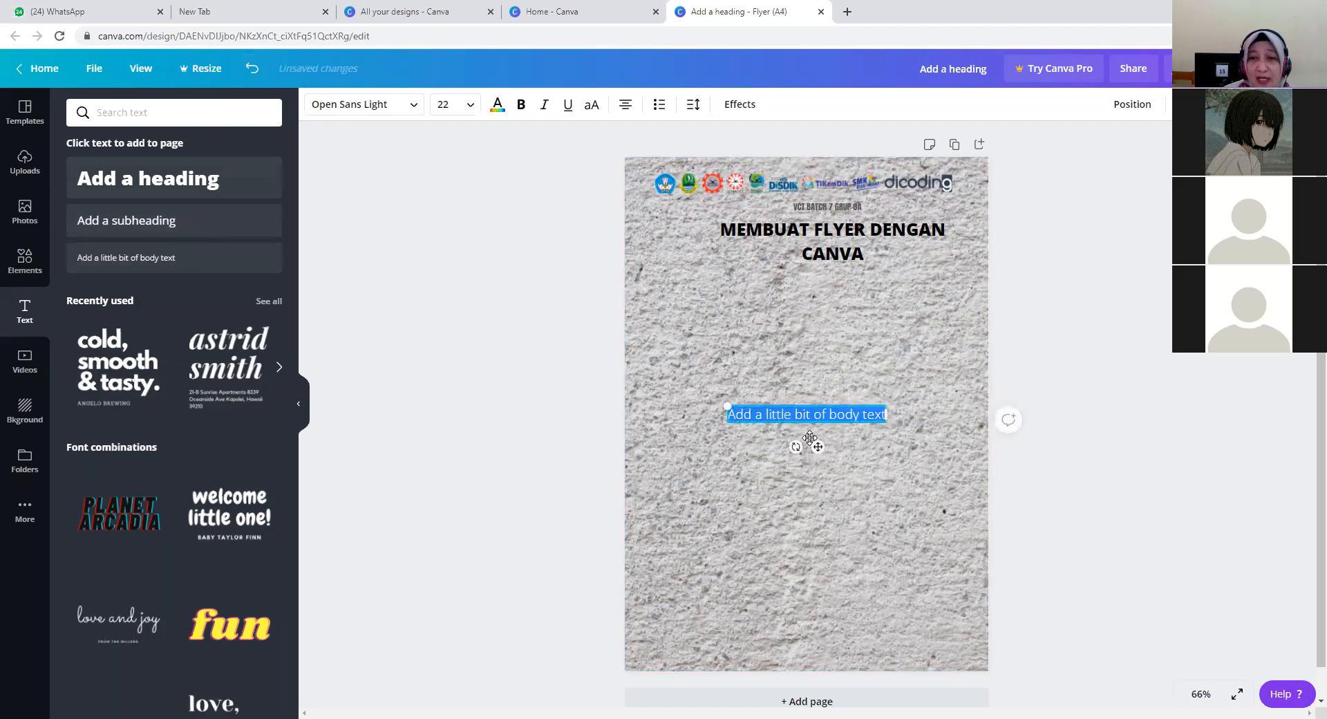
left_click_drag(810, 438, 847, 314)
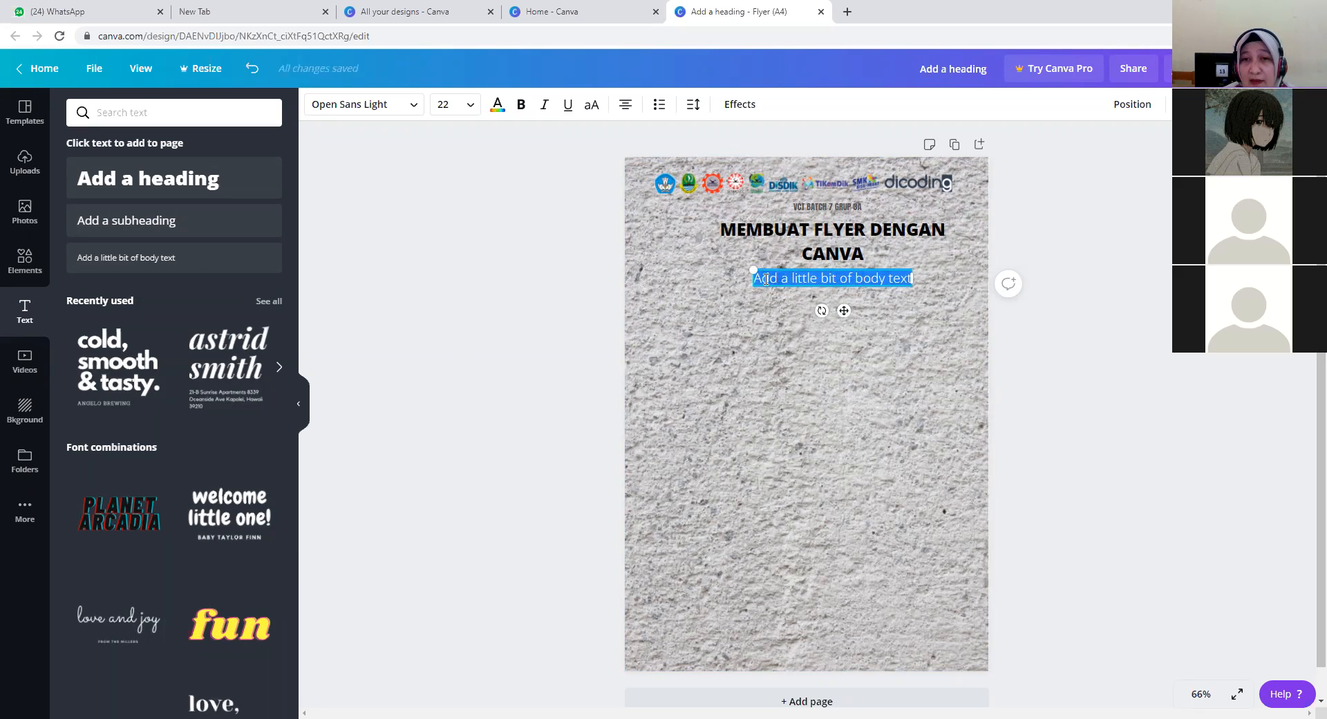
Replace the body text placeholder below the heading with the date "Selasa, 17 November 2020".
left_click(867, 277)
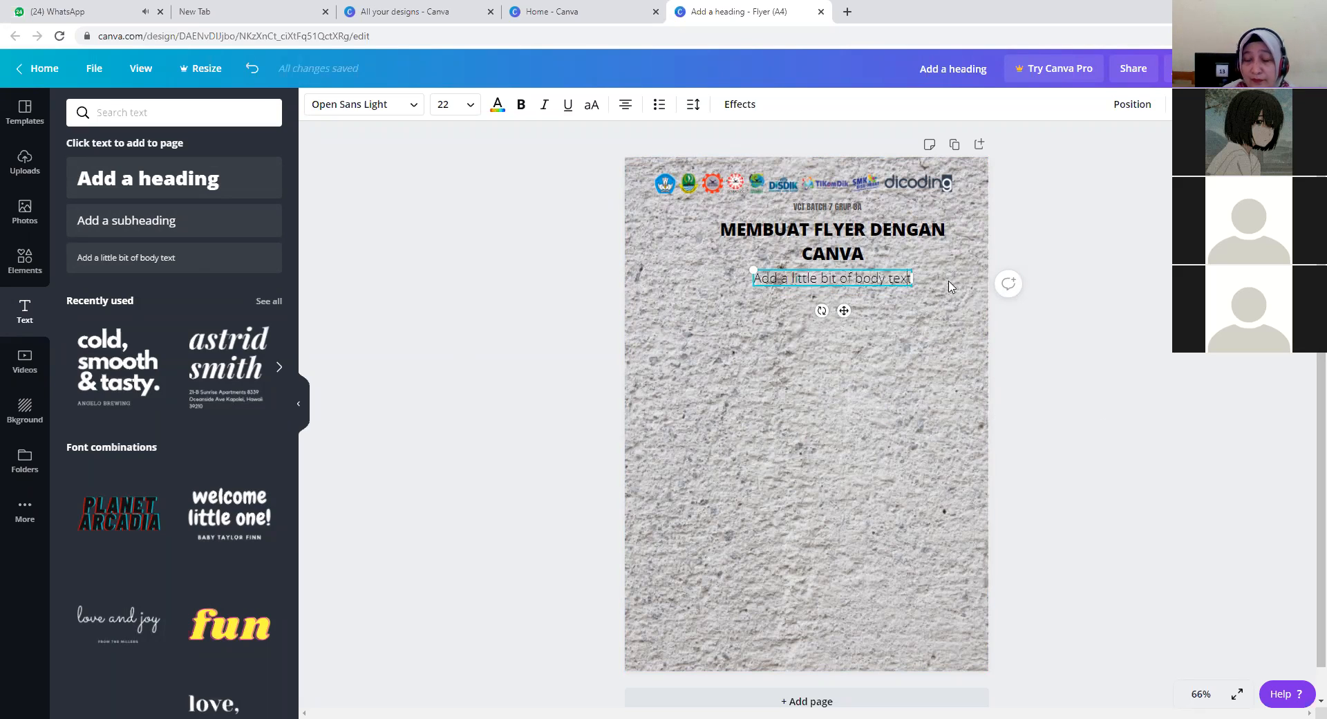
key("BackSpace")
key("BackSpace")
key("BackSpace")
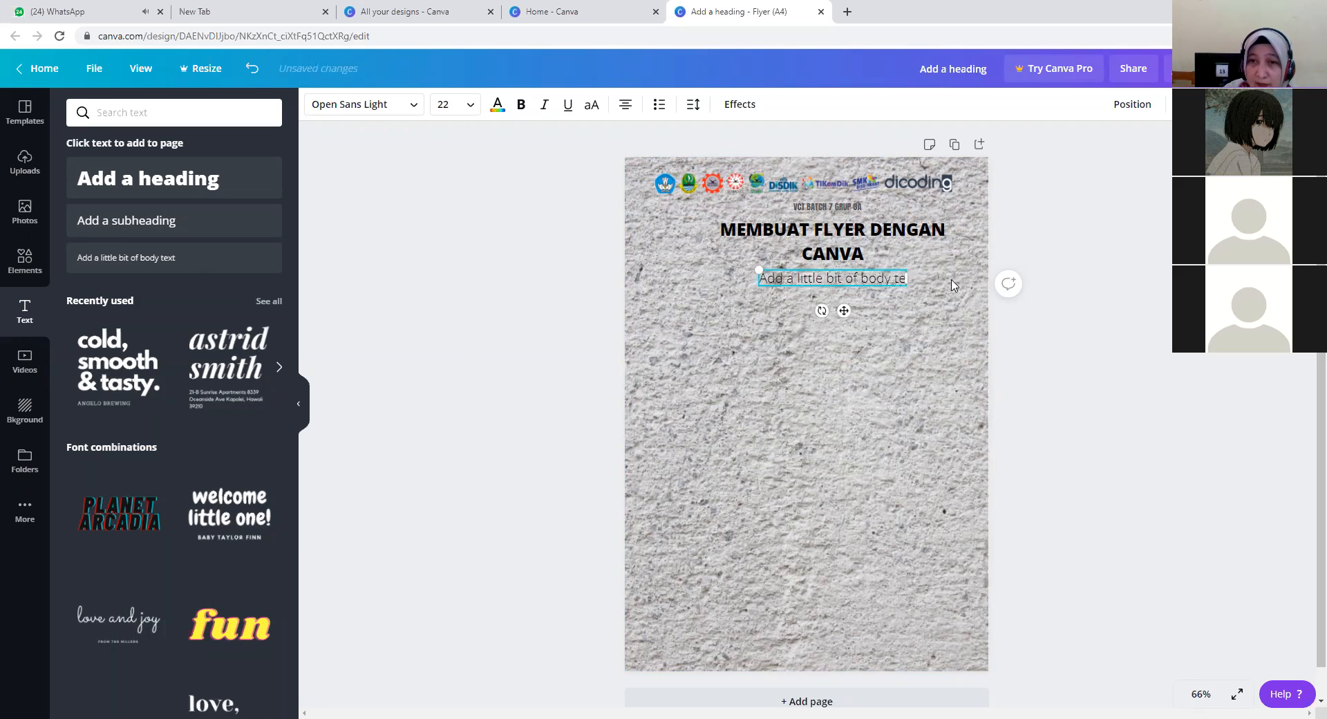
key("BackSpace")
key("BackSpace")
key("BackSpace")
key("BackSpace")
key("BackSpace")
key("BackSpace")
key("BackSpace")
key("BackSpace")
key("BackSpace")
key("BackSpace")
key("BackSpace")
key("BackSpace")
key("BackSpace")
key("BackSpace")
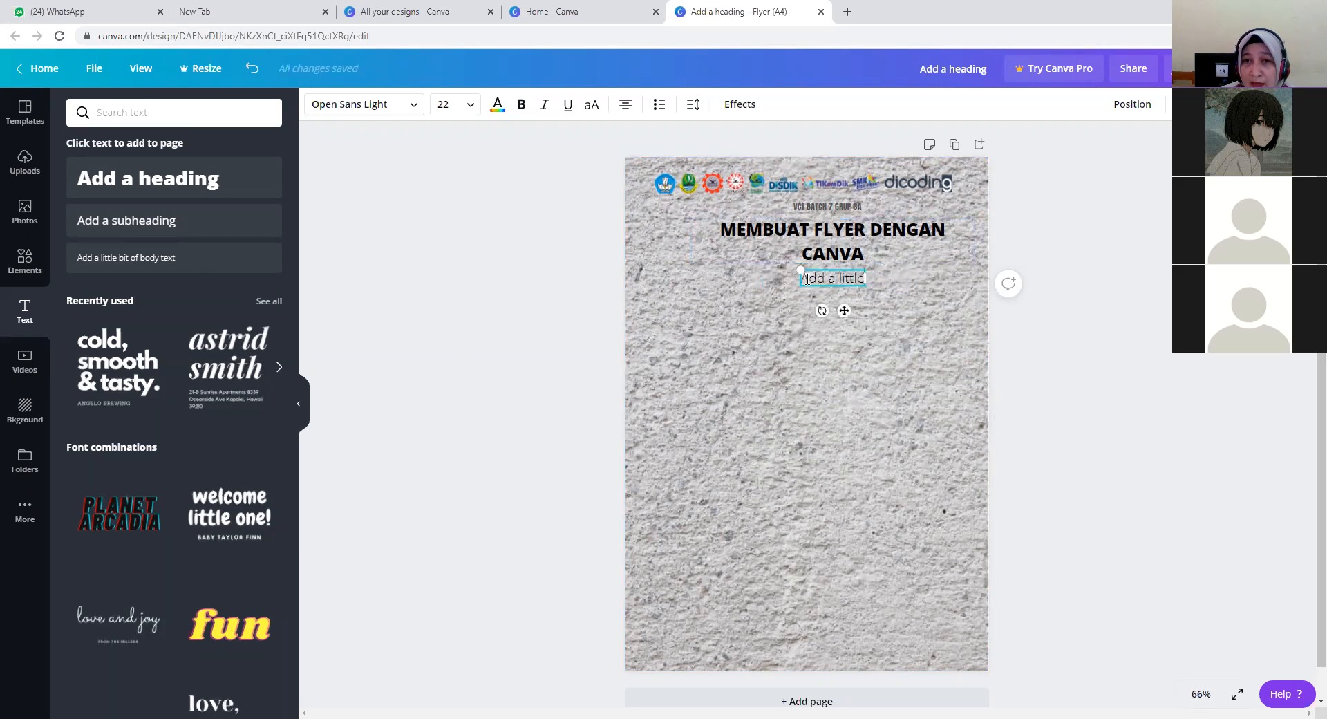
left_click_drag(804, 279, 850, 278)
left_click_drag(860, 279, 863, 279)
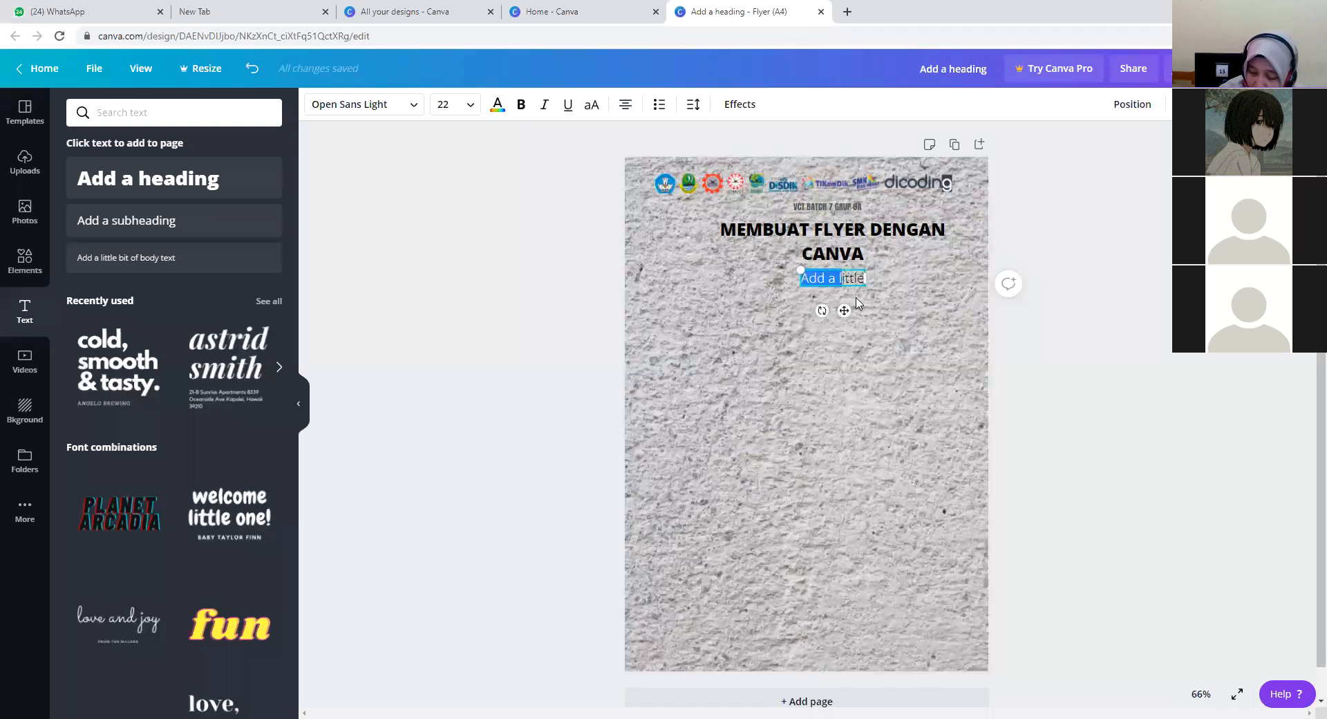
type("sE")
key("BackSpace")
key("BackSpace")
type("Selasa, 17 November 2020")
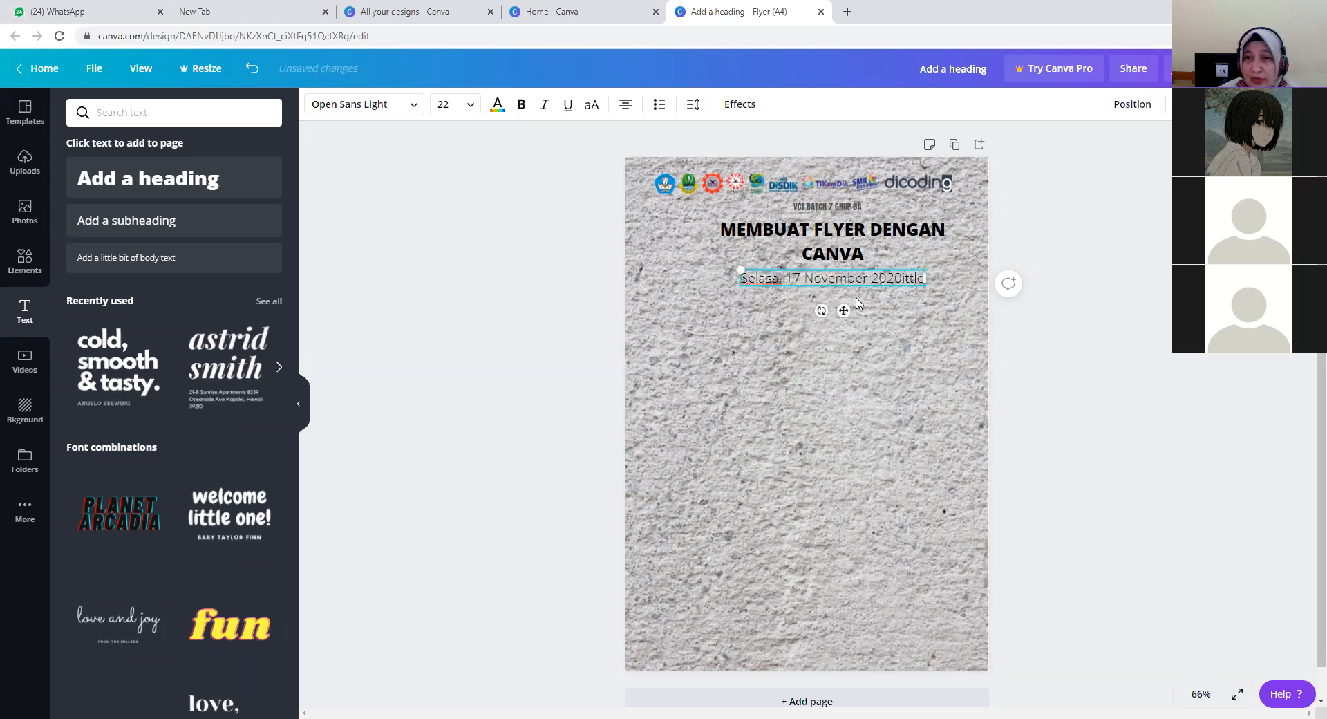
Remove the leftover placeholder letters "ittle" from the end of the date line.
key("shift+Left")
key("shift+Left")
key("shift+Left")
key("shift+Left")
key("shift+Left")
key("shift+Left")
left_click(921, 279)
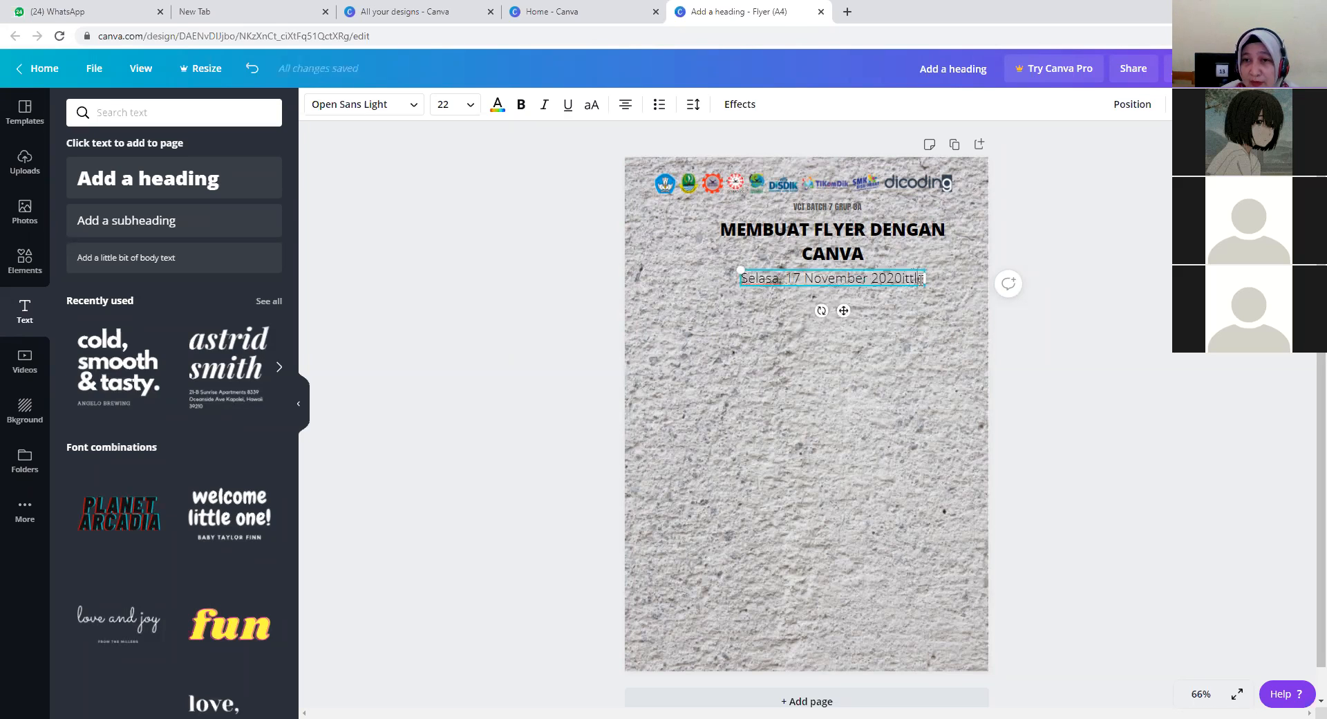
key("BackSpace")
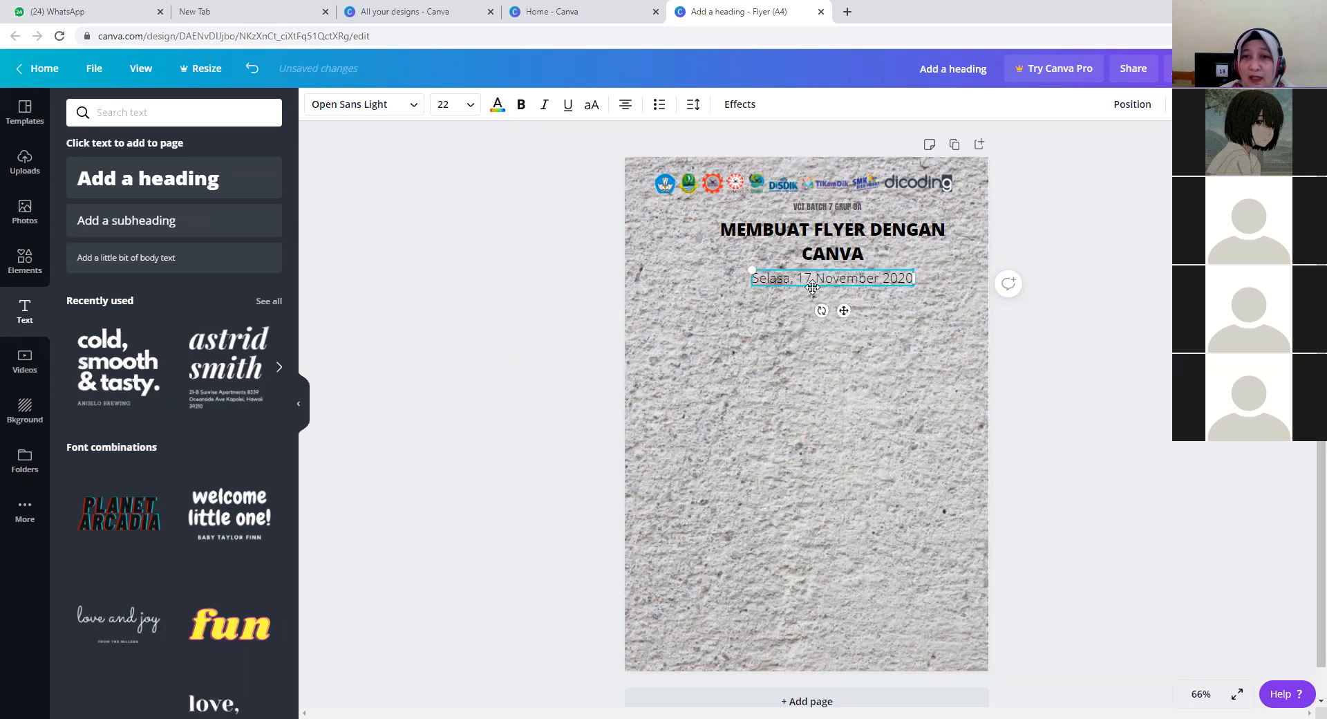
Reduce the font size of the "Selasa, 17 November 2020" date line to 18.
left_click_drag(754, 280, 912, 277)
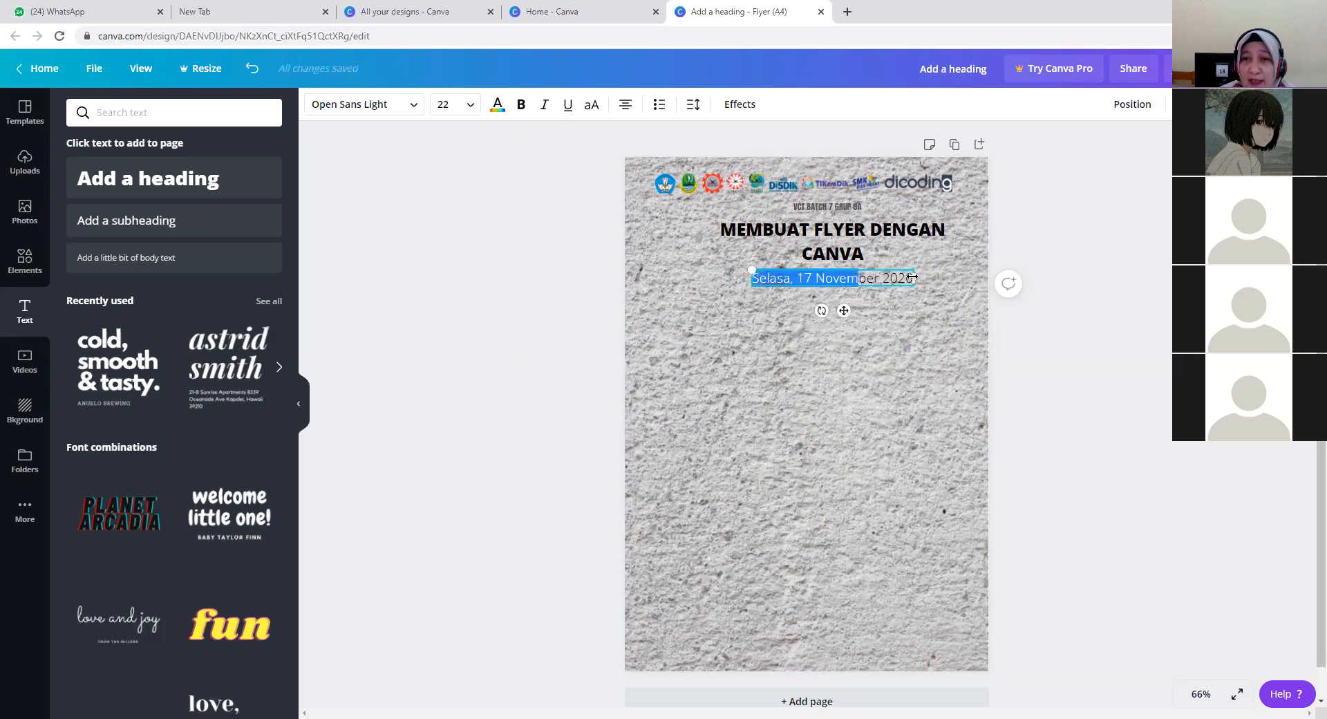
left_click(783, 300)
left_click(755, 279)
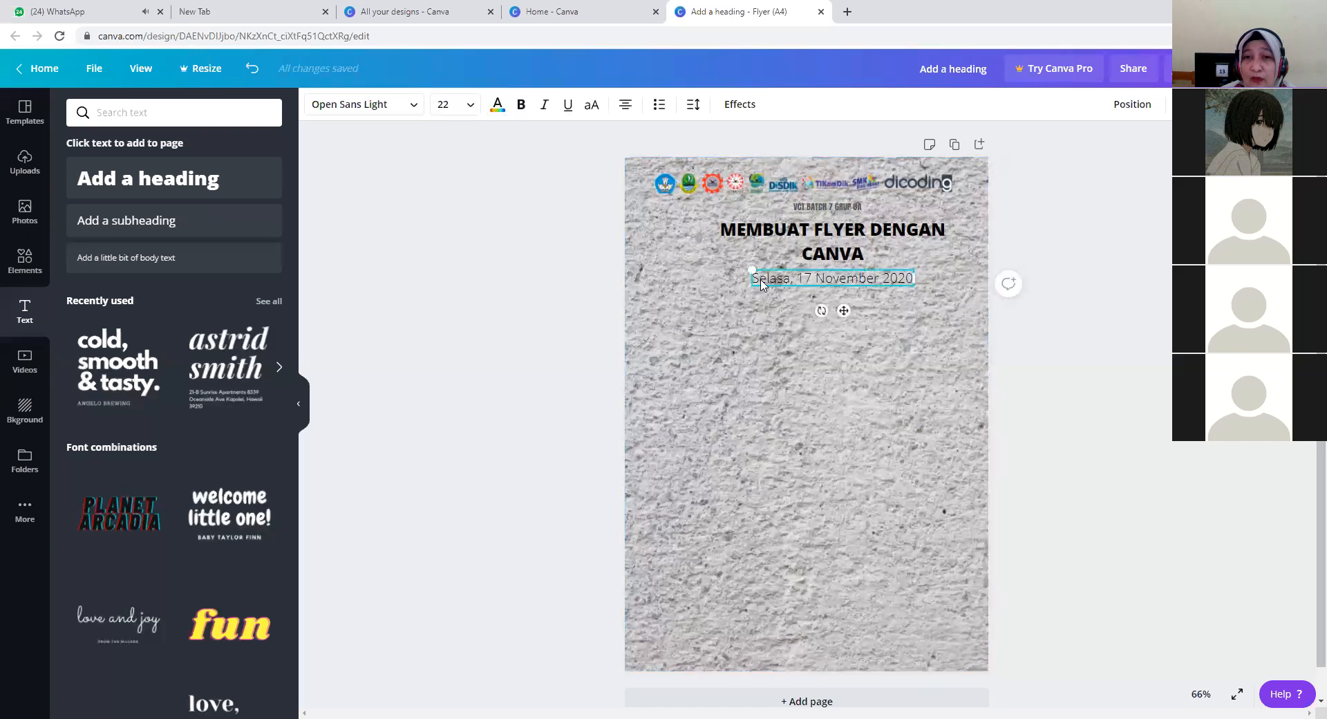
left_click_drag(754, 278, 913, 277)
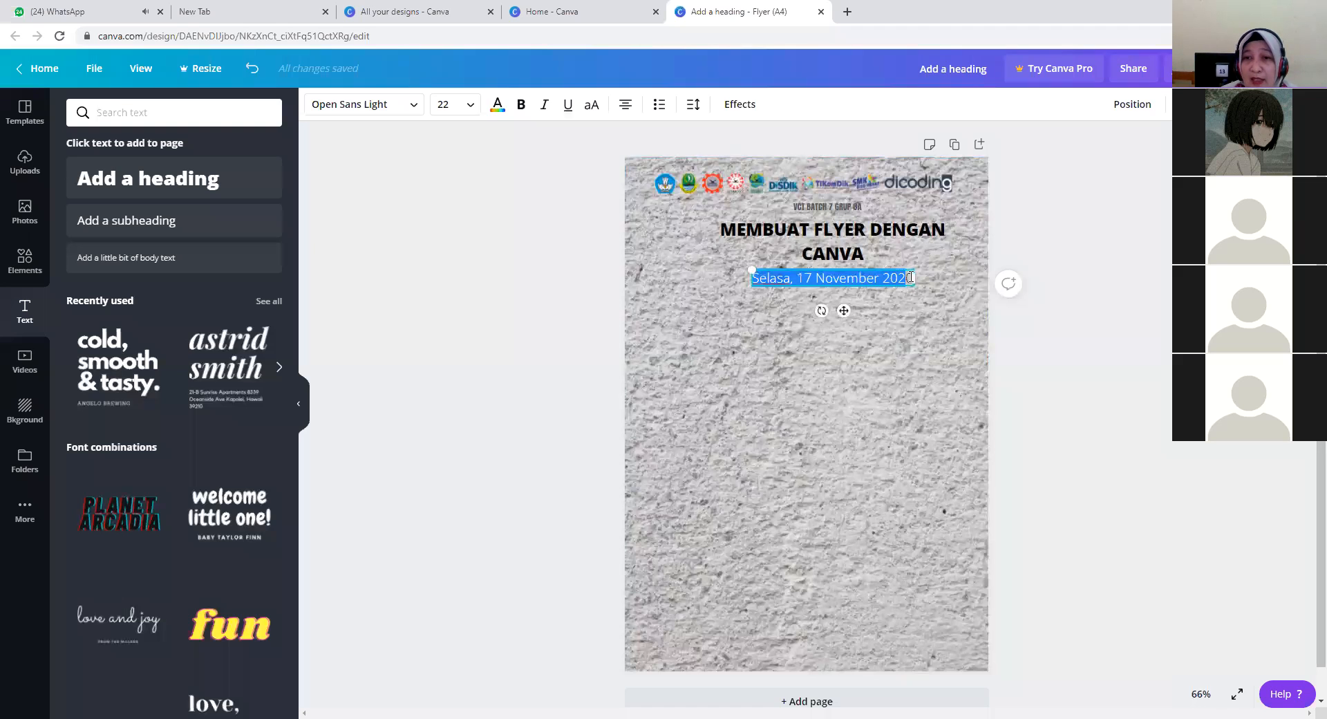
left_click(771, 303)
left_click(819, 279)
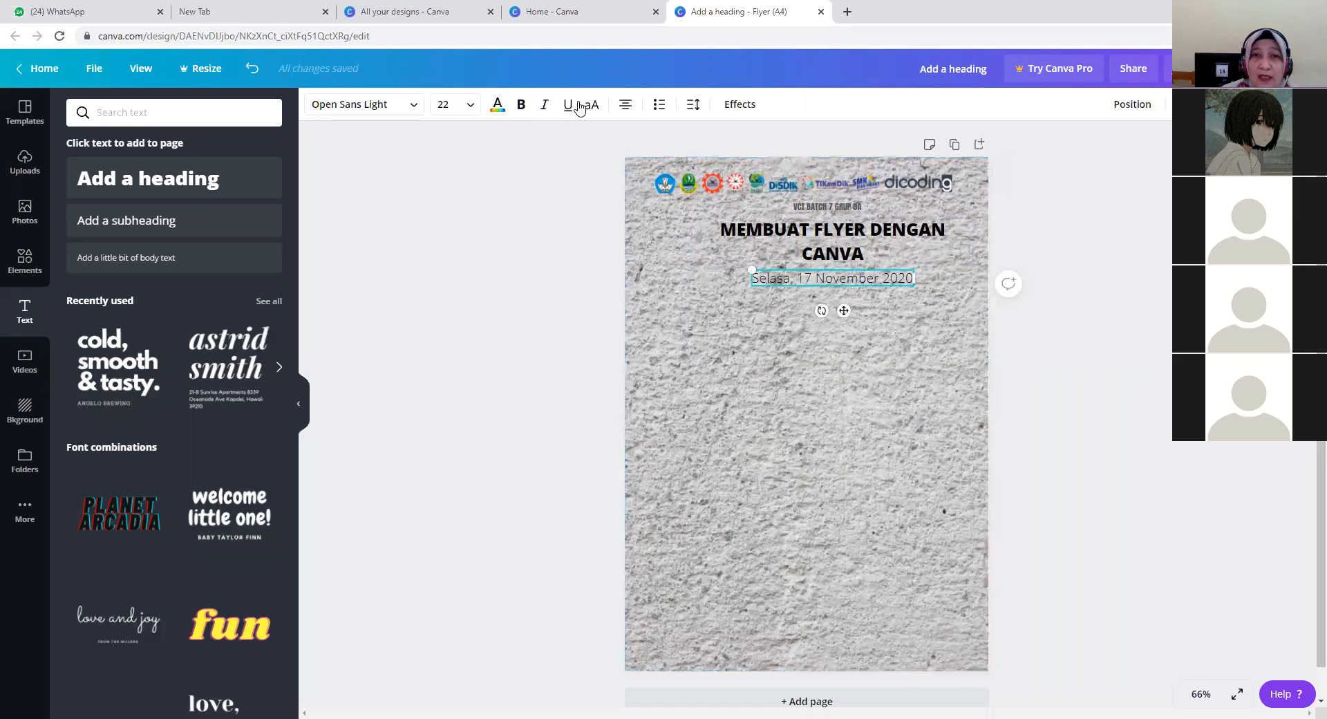
left_click(468, 104)
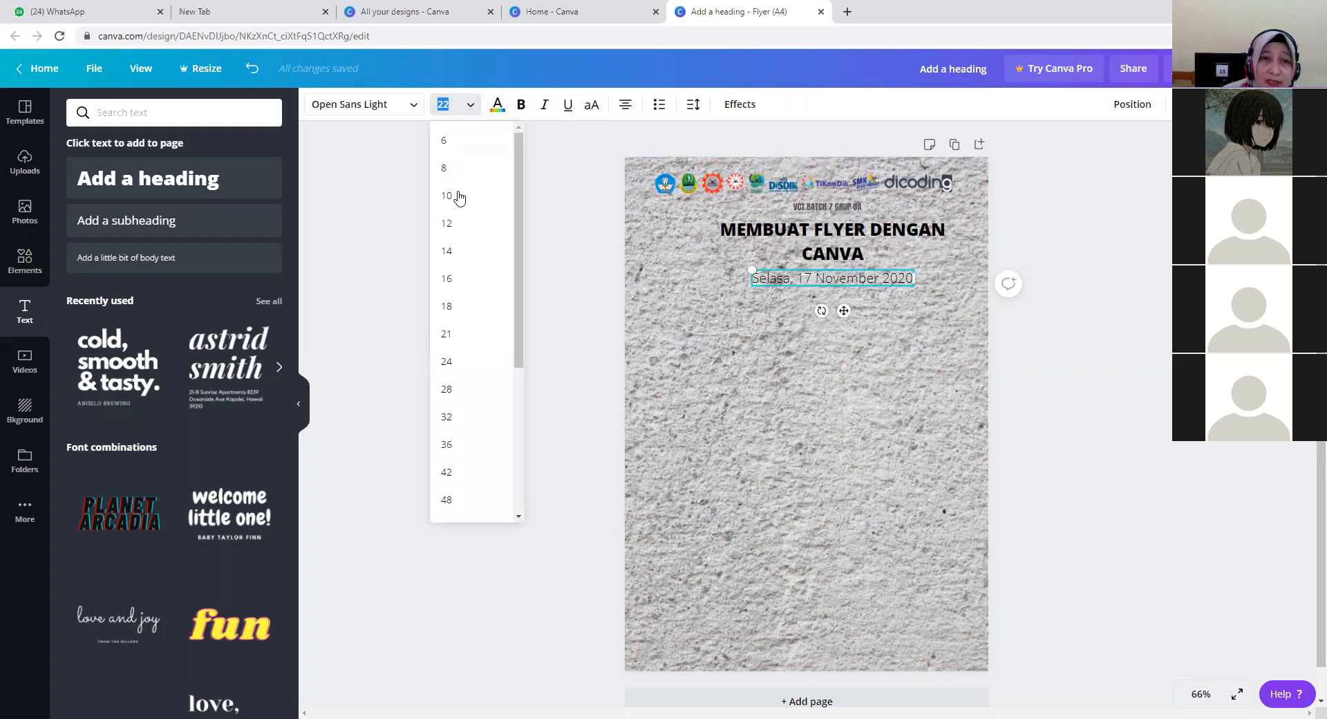
left_click(452, 312)
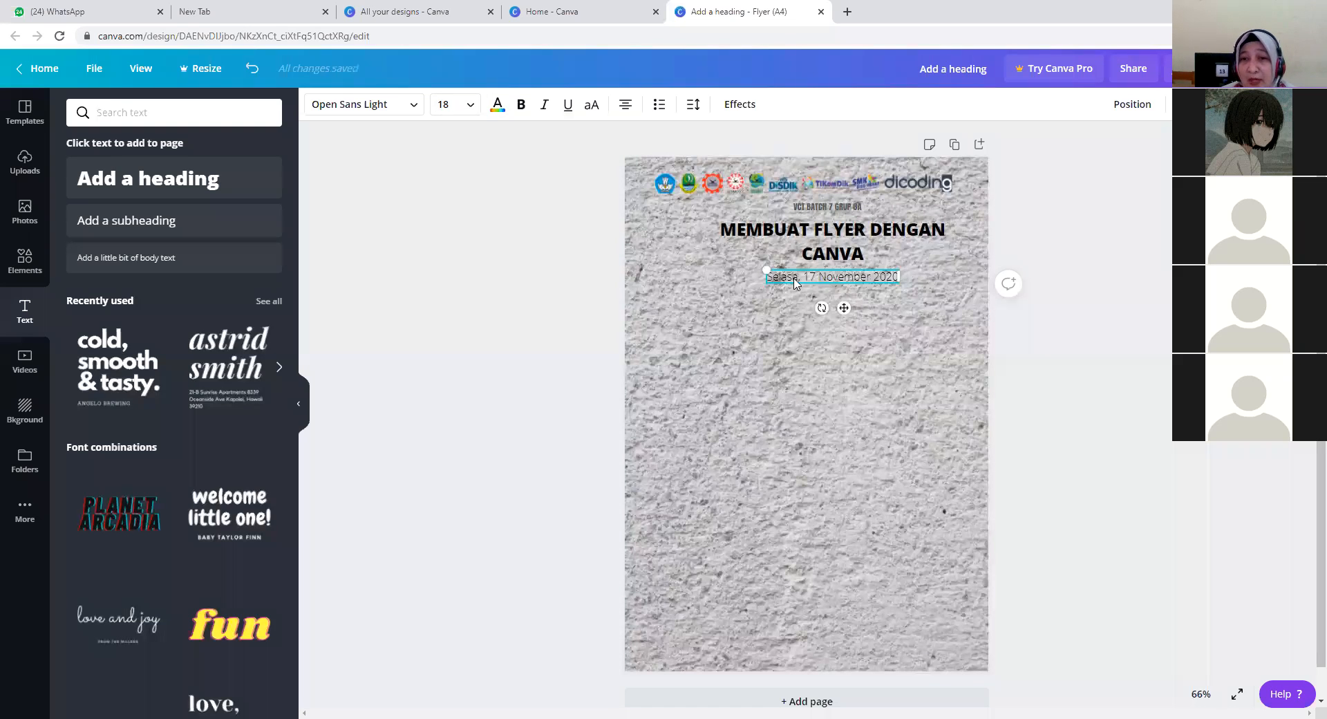
Copy and paste the date line, and align the copy directly beneath the original.
right_click(792, 282)
left_click(807, 303)
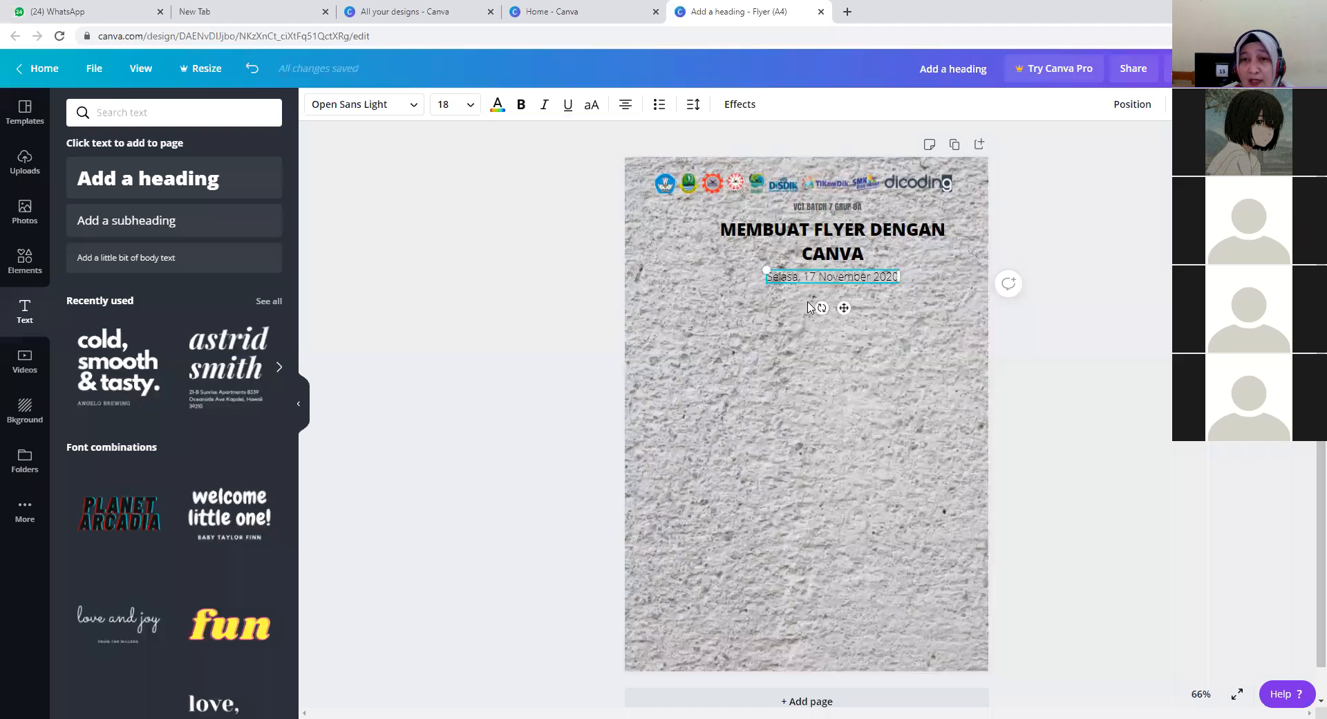
right_click(795, 300)
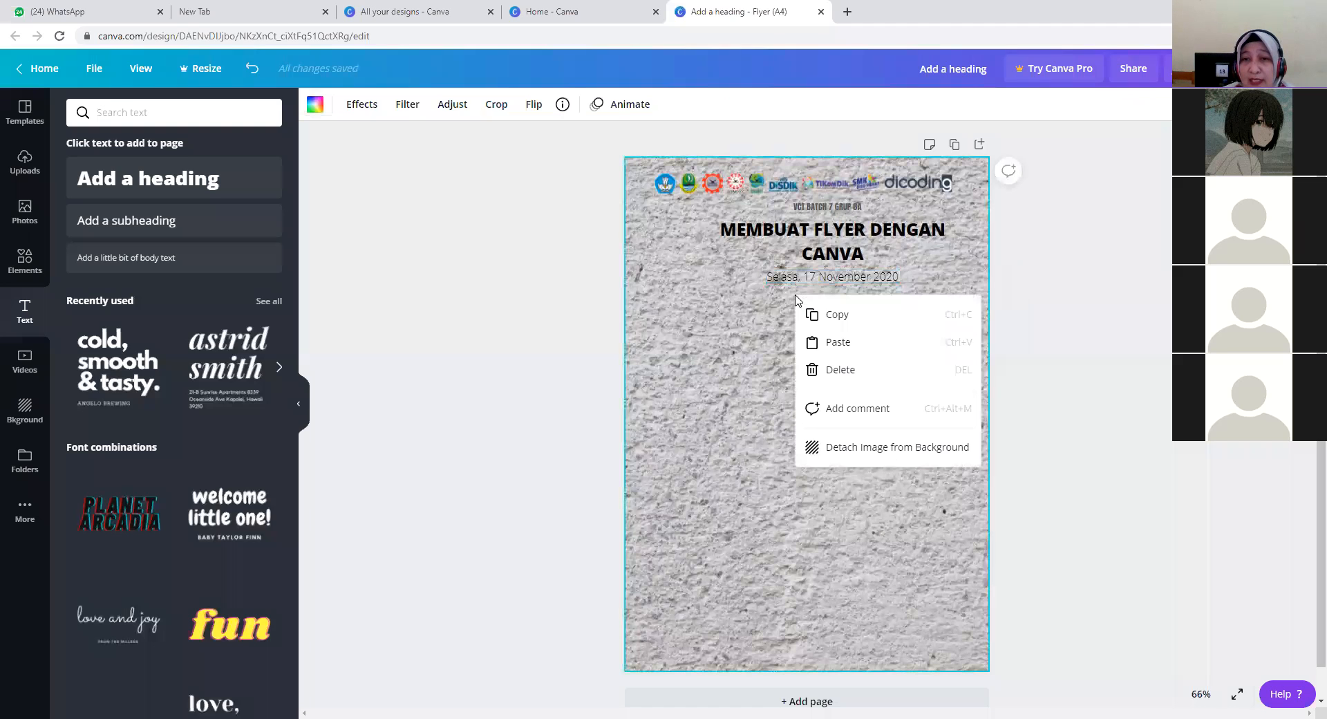
left_click(829, 341)
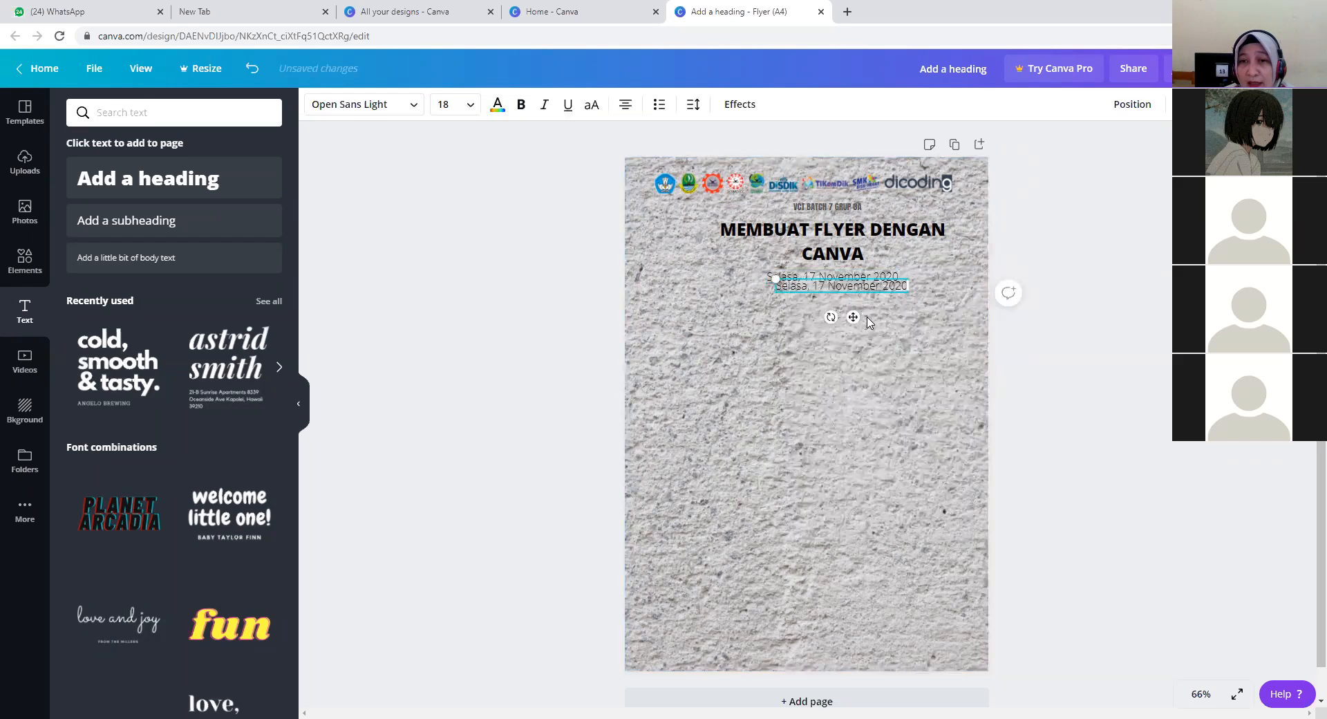
left_click_drag(852, 316, 844, 323)
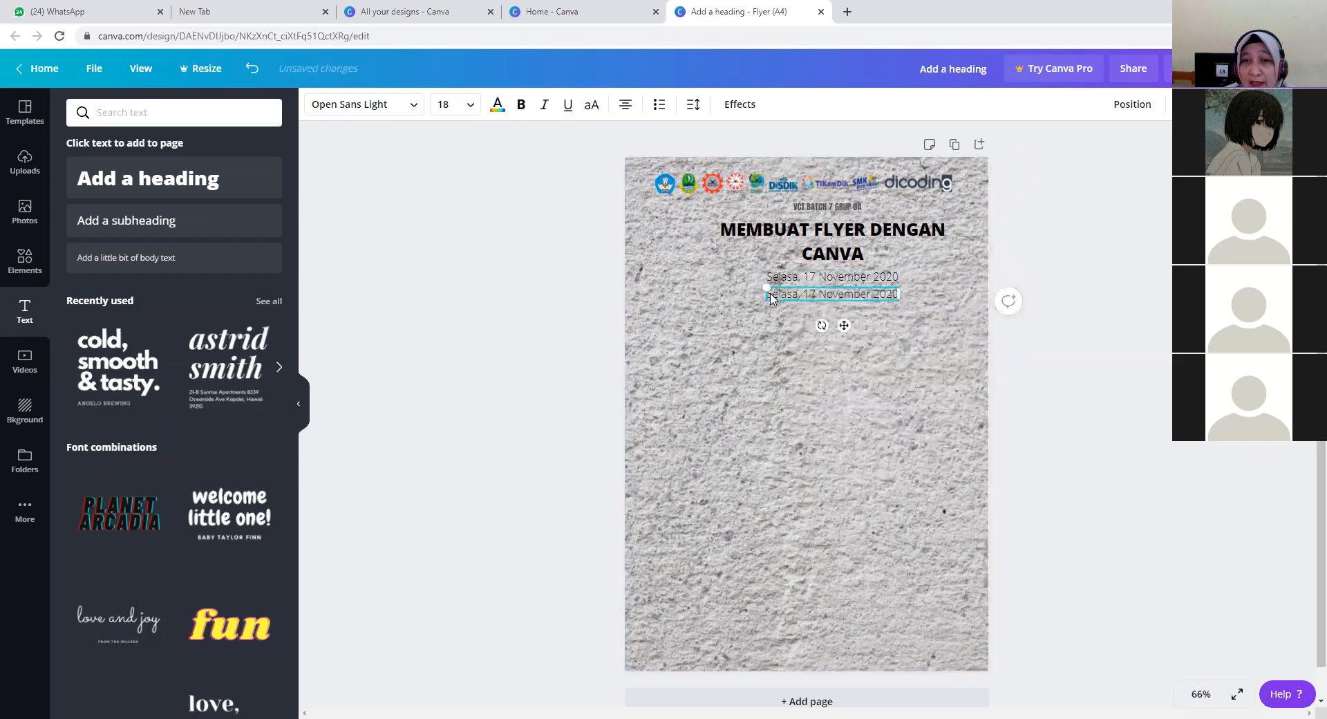
Replace the text of the copied line with "Pukul : 11.00 WIB s/d 11.45 WIB".
left_click_drag(769, 294, 899, 293)
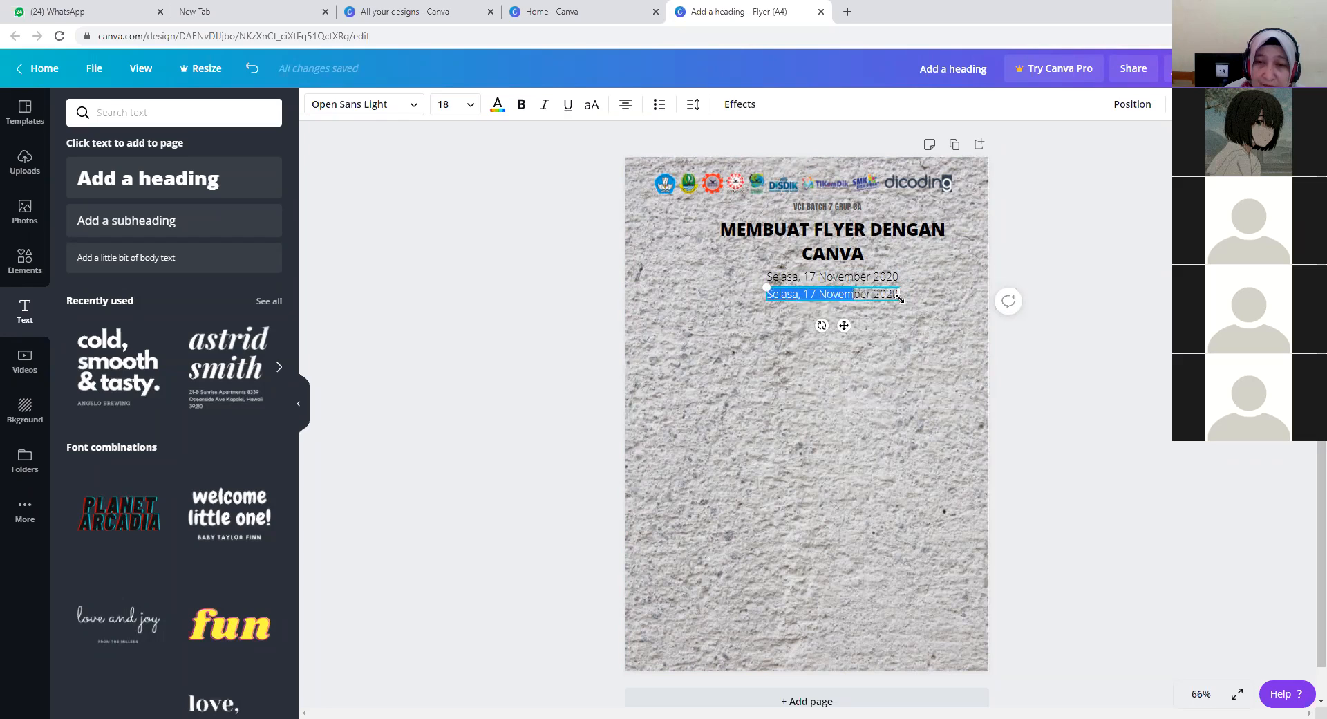
key("BackSpace")
key("BackSpace")
key("BackSpace")
key("BackSpace")
key("BackSpace")
key("BackSpace")
key("BackSpace")
key("BackSpace")
key("BackSpace")
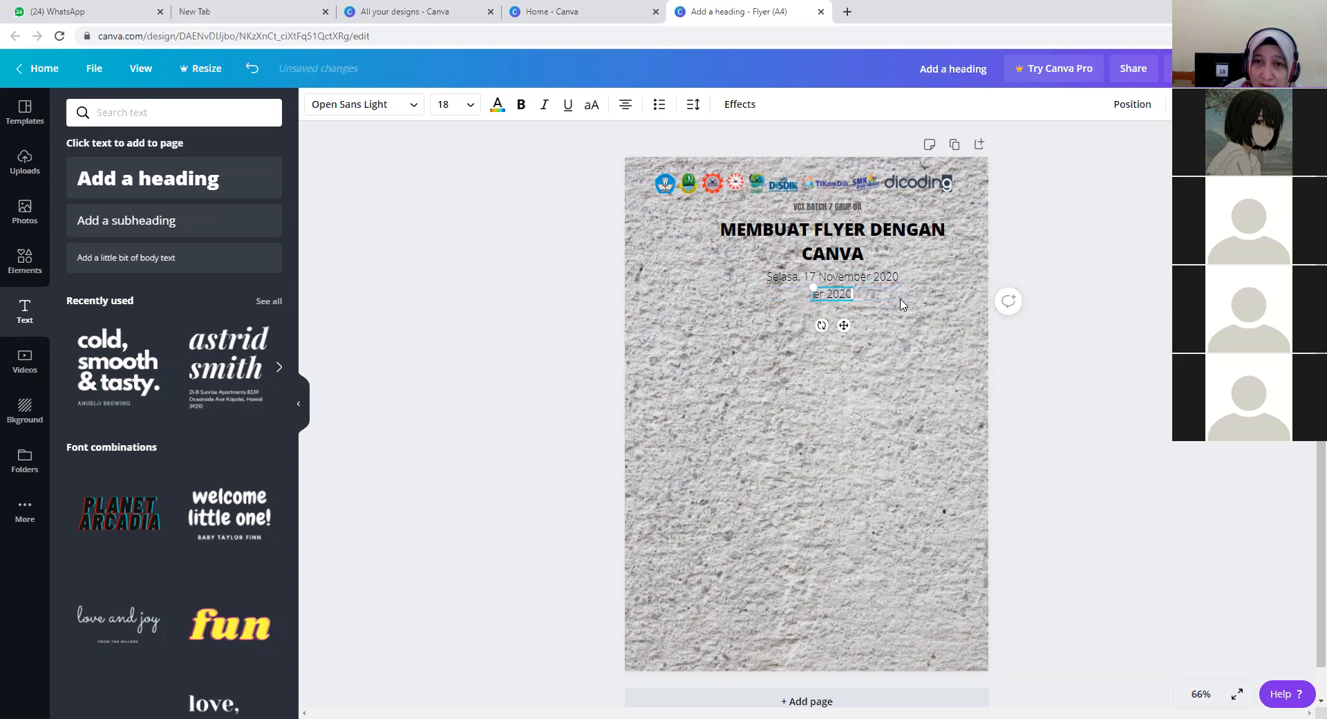
type("Pukul 1: 11.00 WIB")
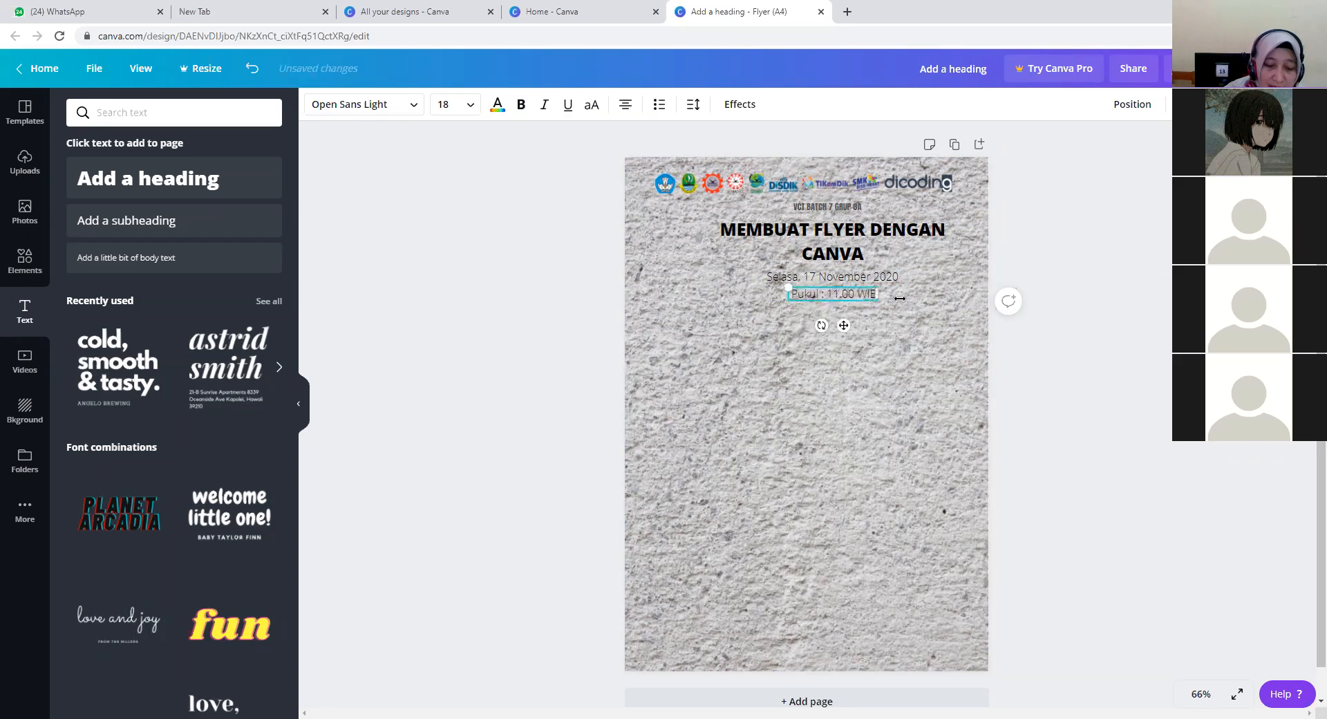
type(" s/d")
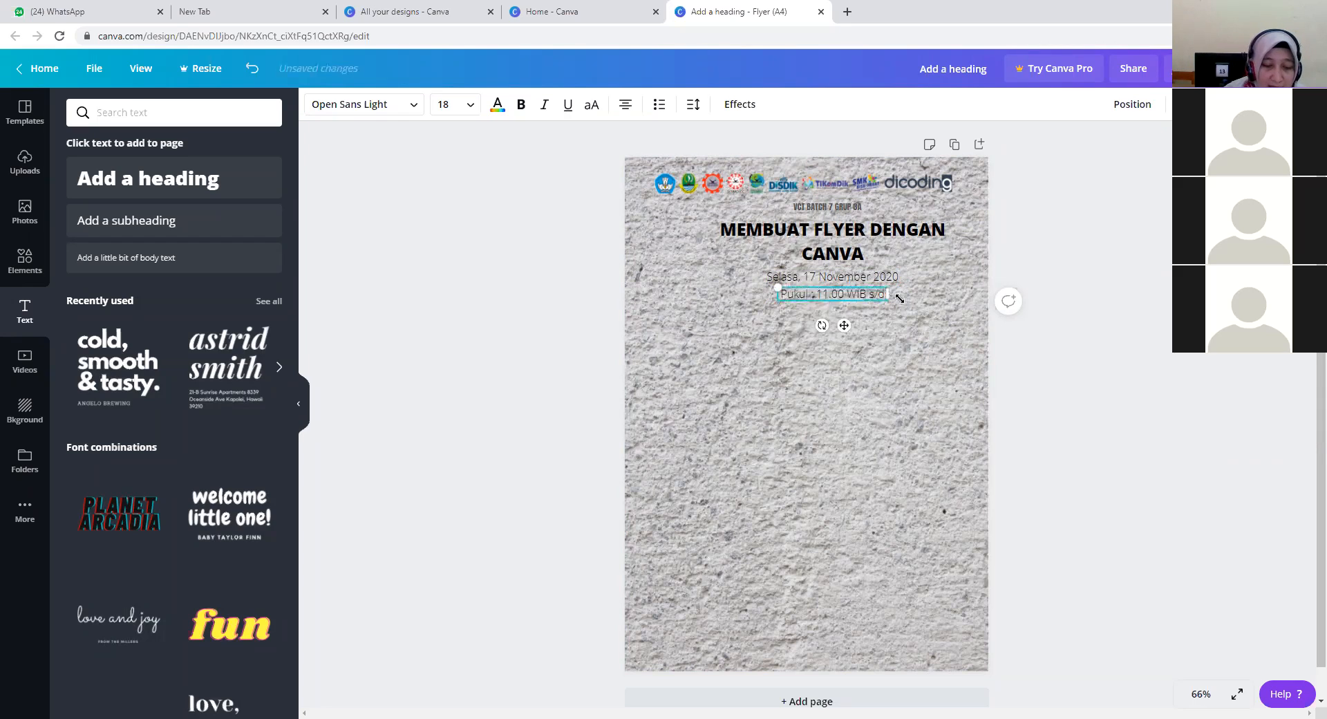
type(" 11.45 WIB")
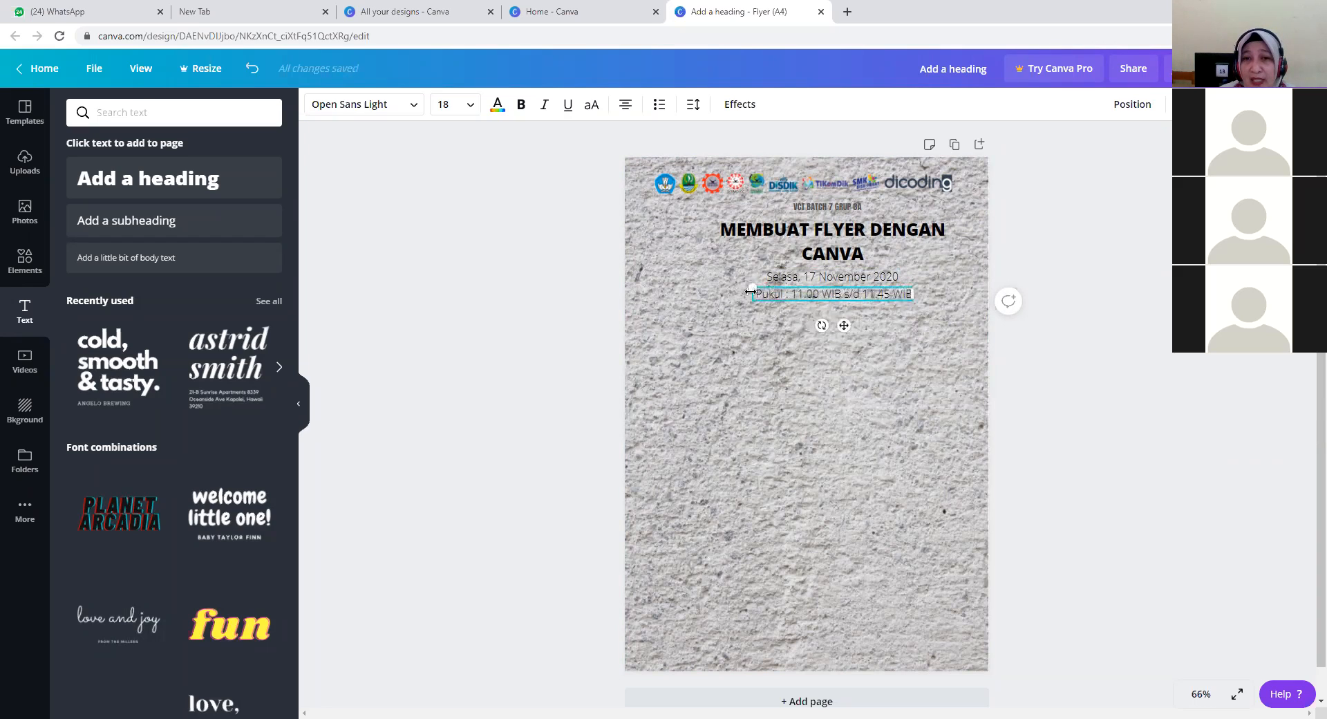
Set the font size of the "Pukul : 11.00 WIB s/d 11.45 WIB" line to 16.
left_click_drag(758, 293, 913, 293)
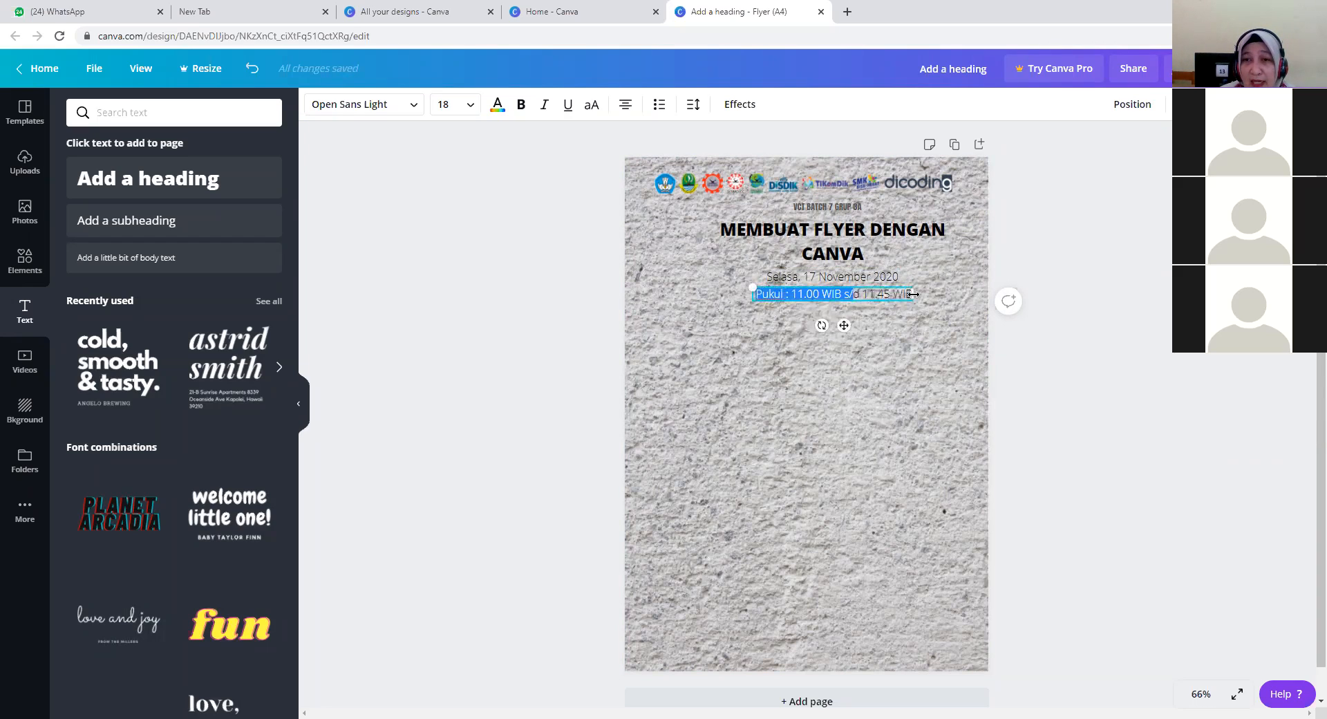
left_click(760, 310)
left_click(758, 299)
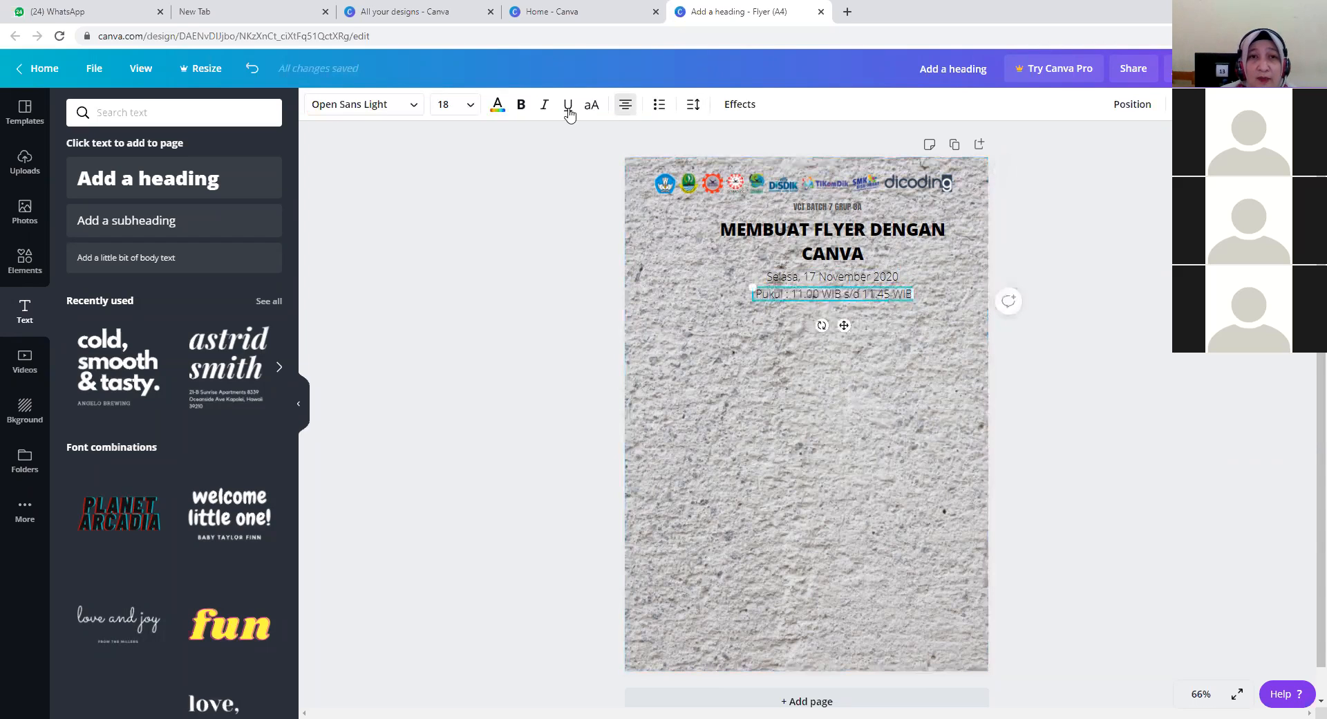
left_click(474, 109)
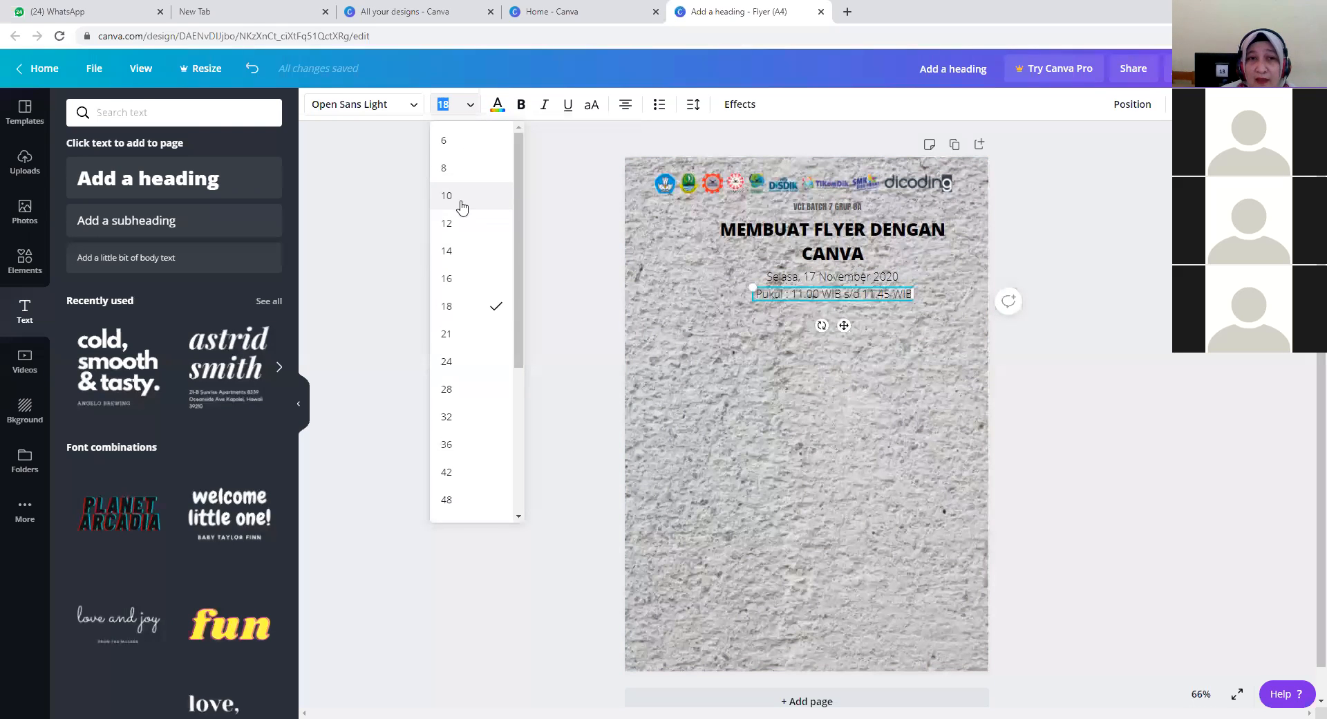
left_click(456, 228)
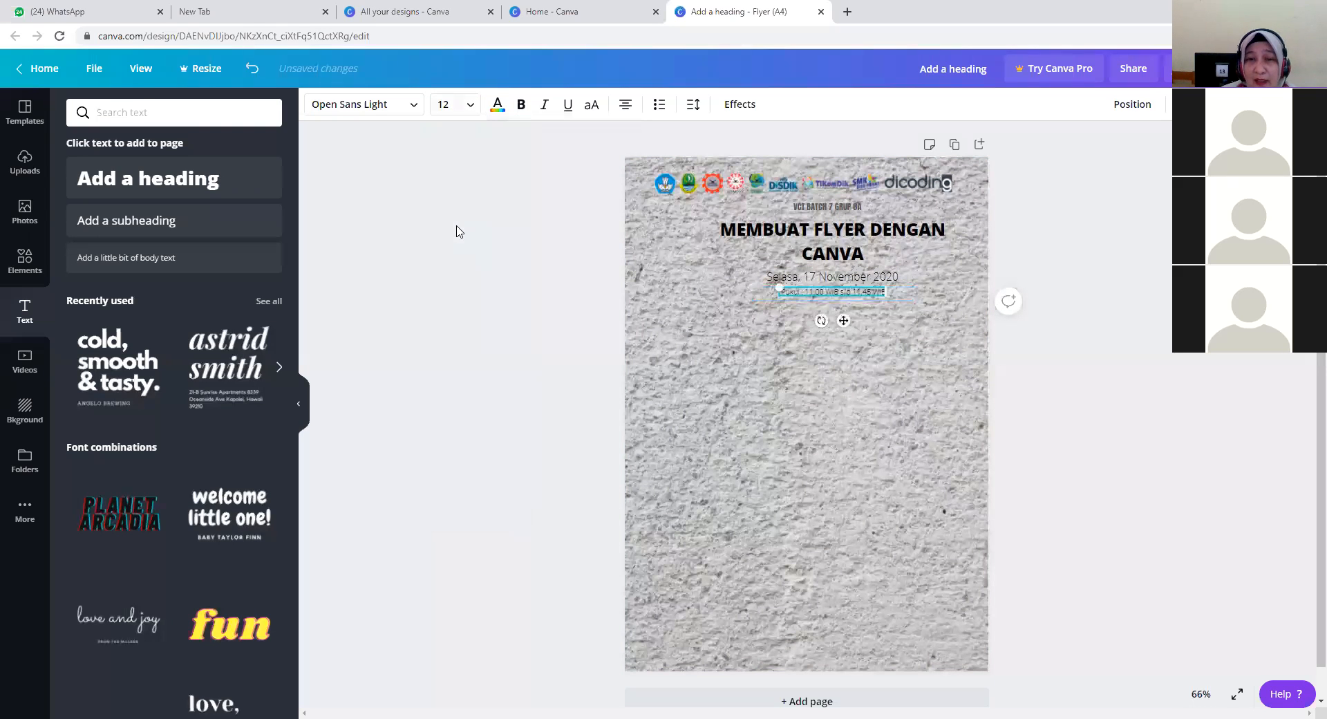
left_click(465, 109)
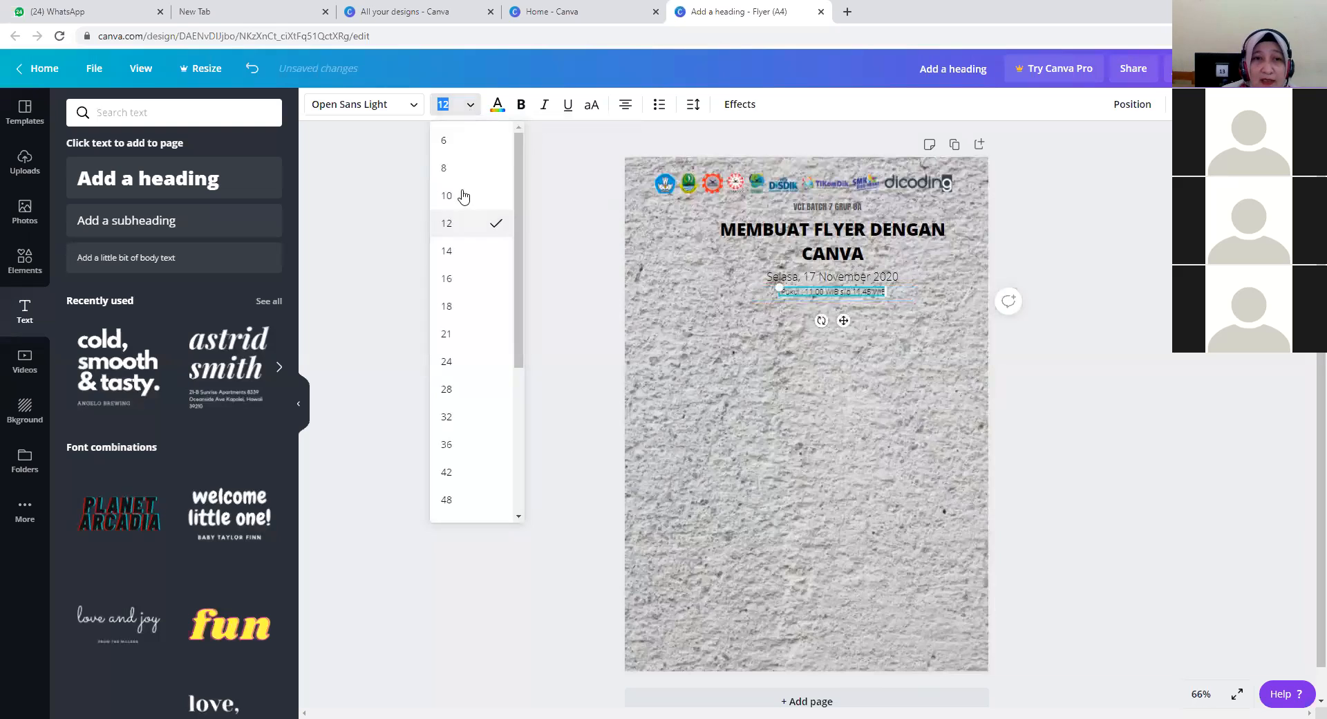
left_click(450, 253)
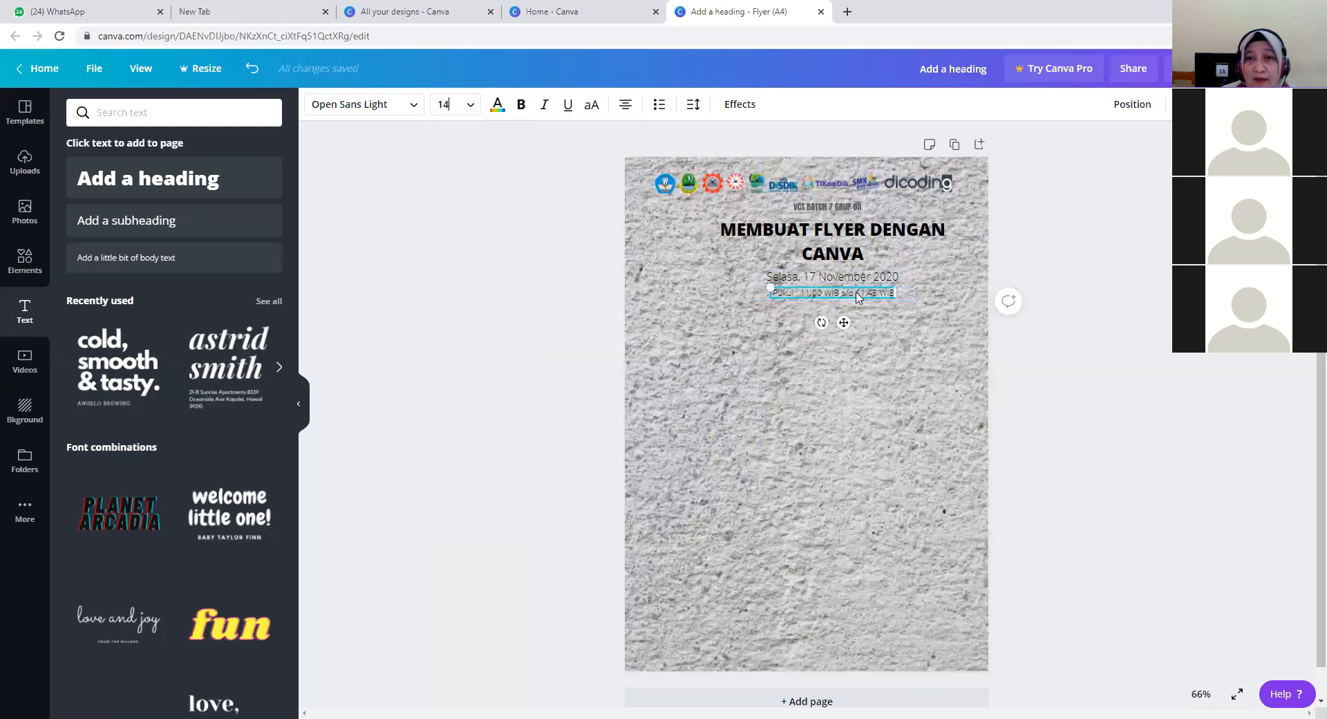
left_click(469, 105)
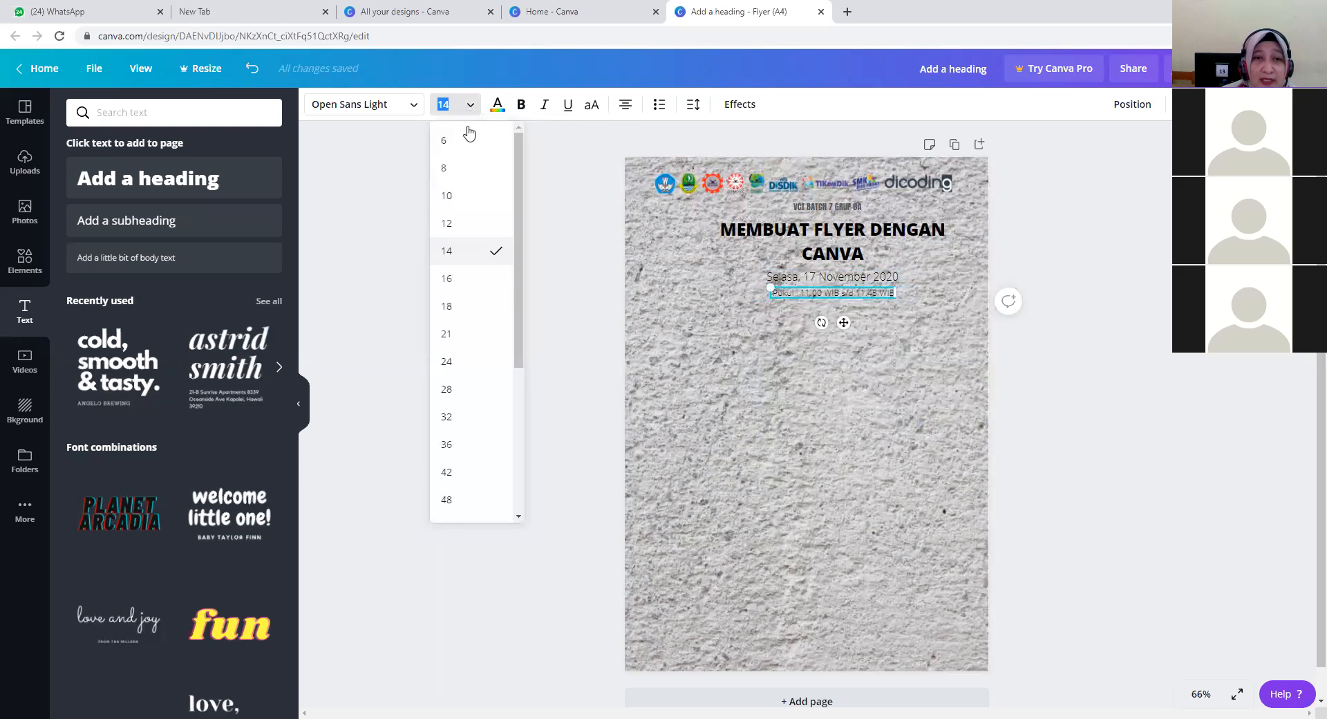
left_click(471, 280)
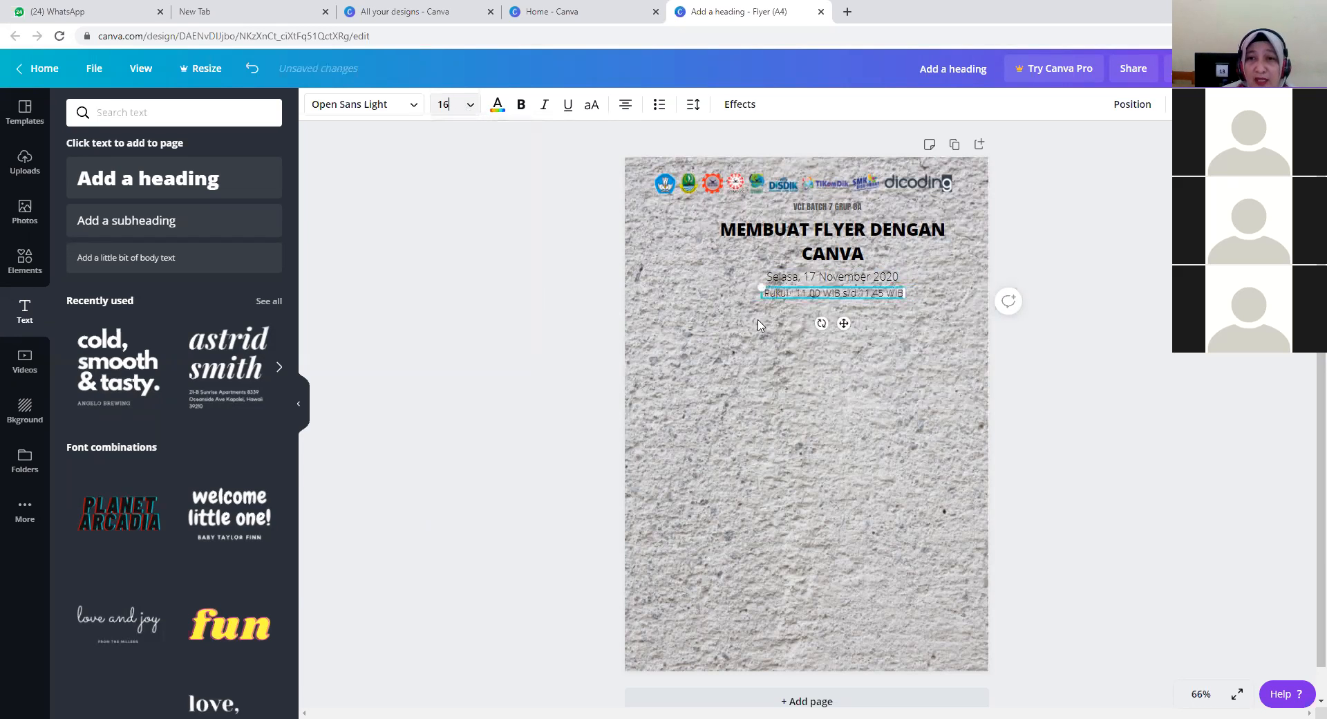
left_click(910, 339)
Set the font size of the "Selasa, 17 November 2020" date line to 16.
left_click(832, 277)
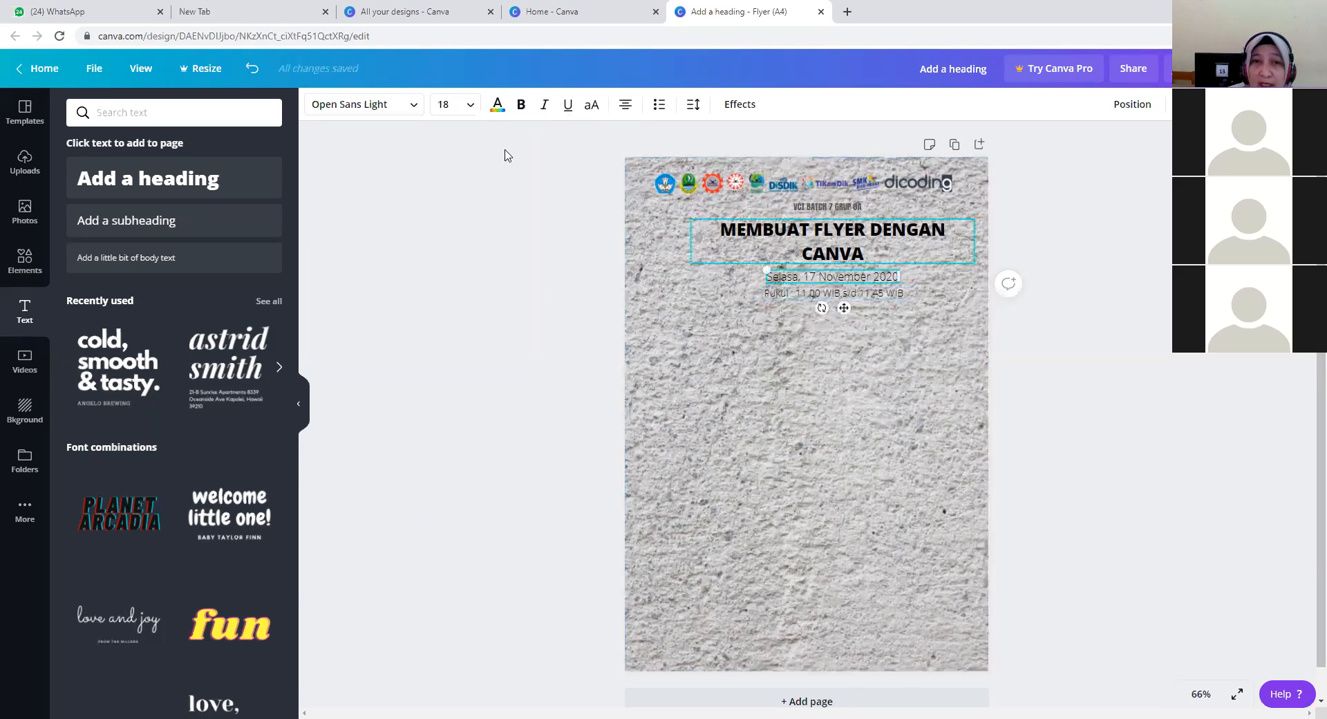
left_click(476, 110)
left_click(465, 280)
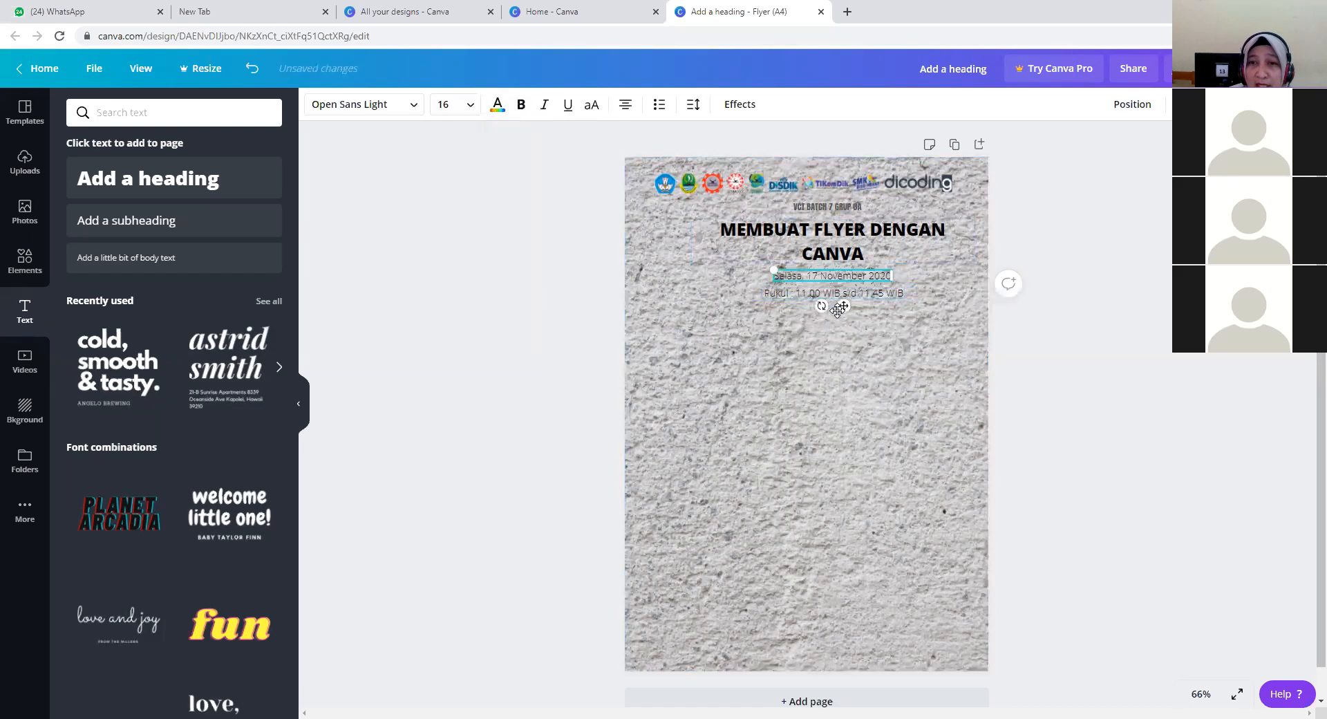
Change the font of both the date line and the time line to Anton.
left_click(418, 105)
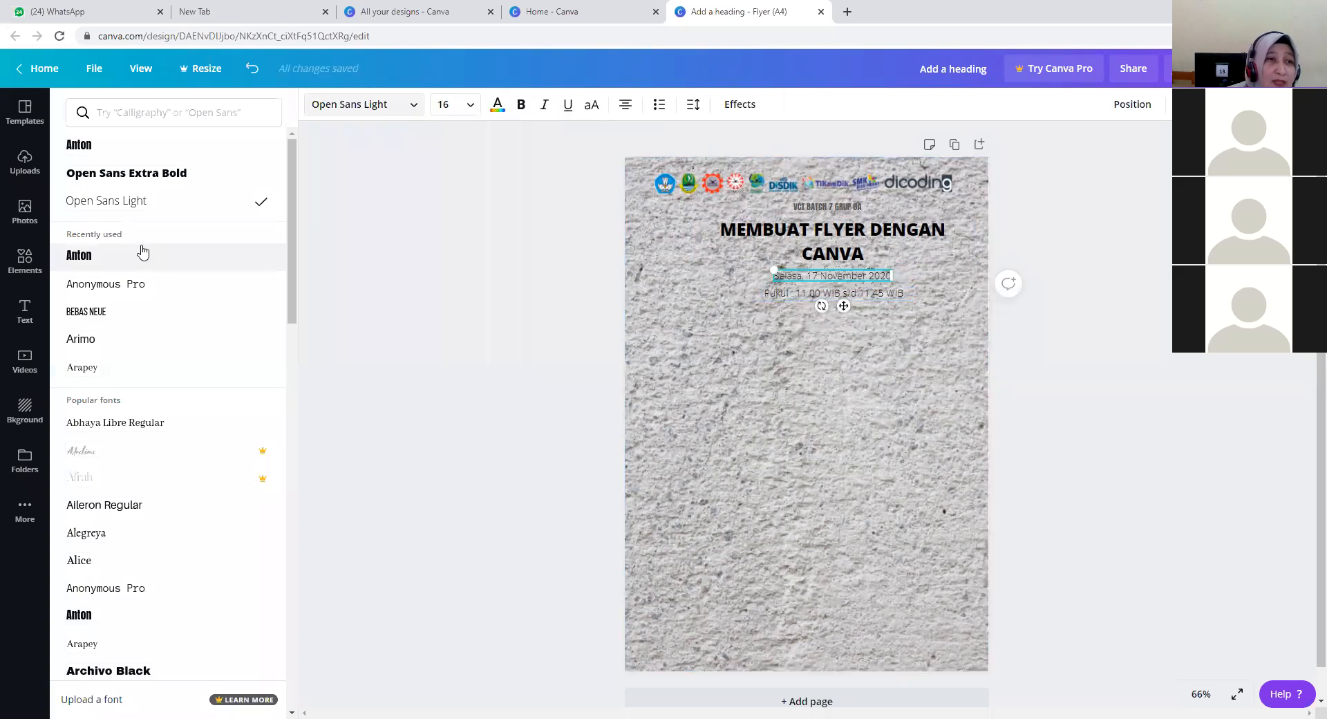
left_click(192, 260)
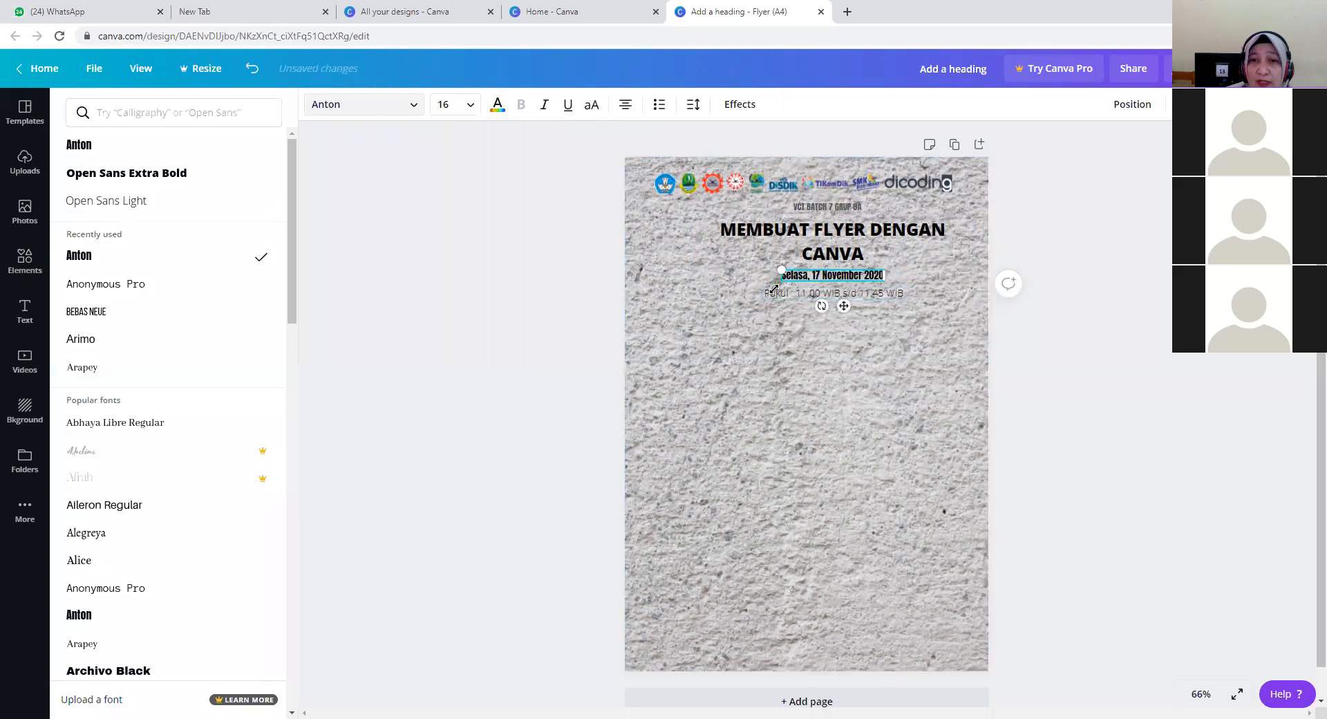
left_click(818, 299)
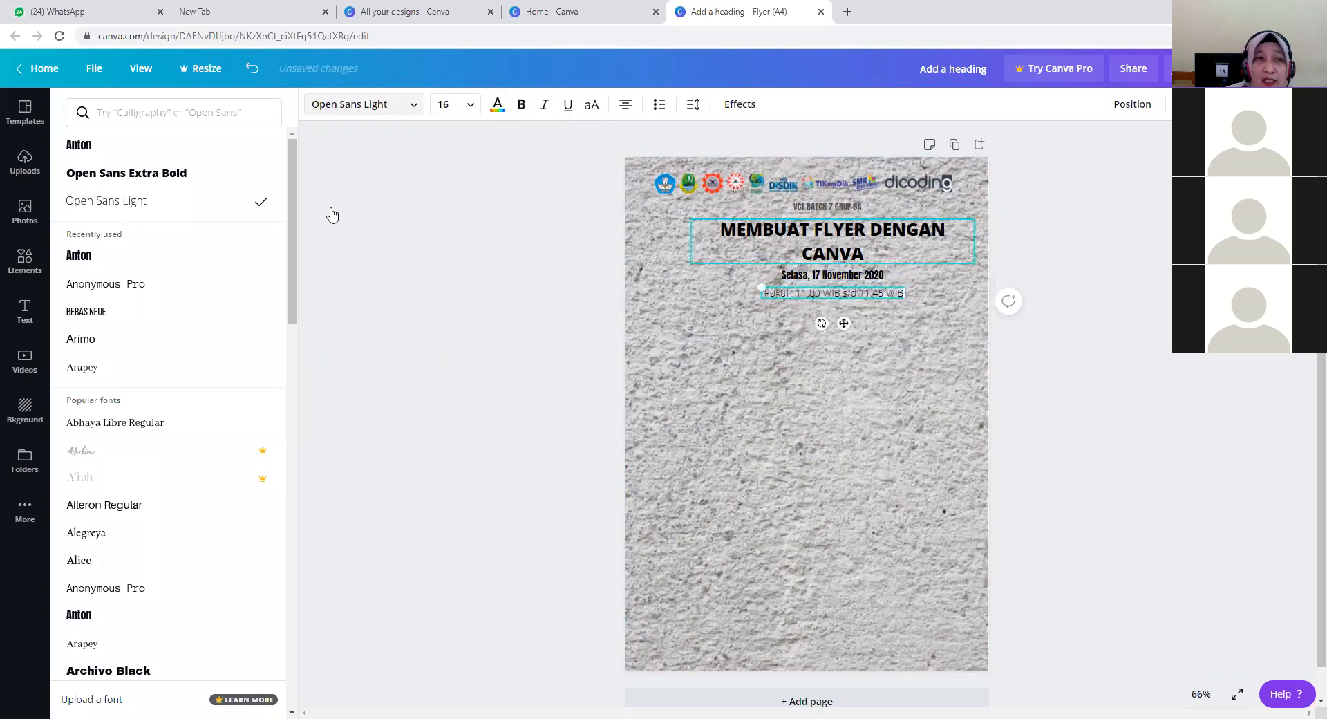
left_click(102, 259)
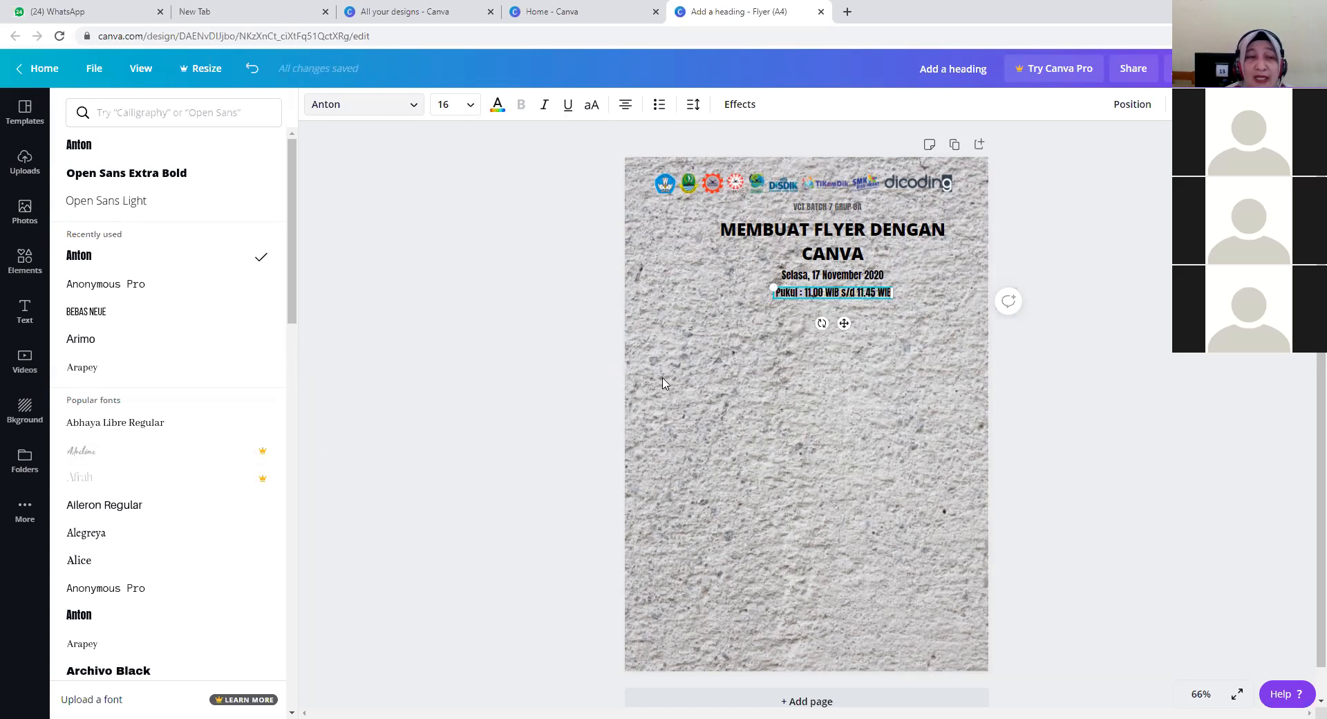
Browse the graphic element collections, including Bold Foliage, for a flyer decoration and look through the Bright Leaves collection.
left_click(27, 277)
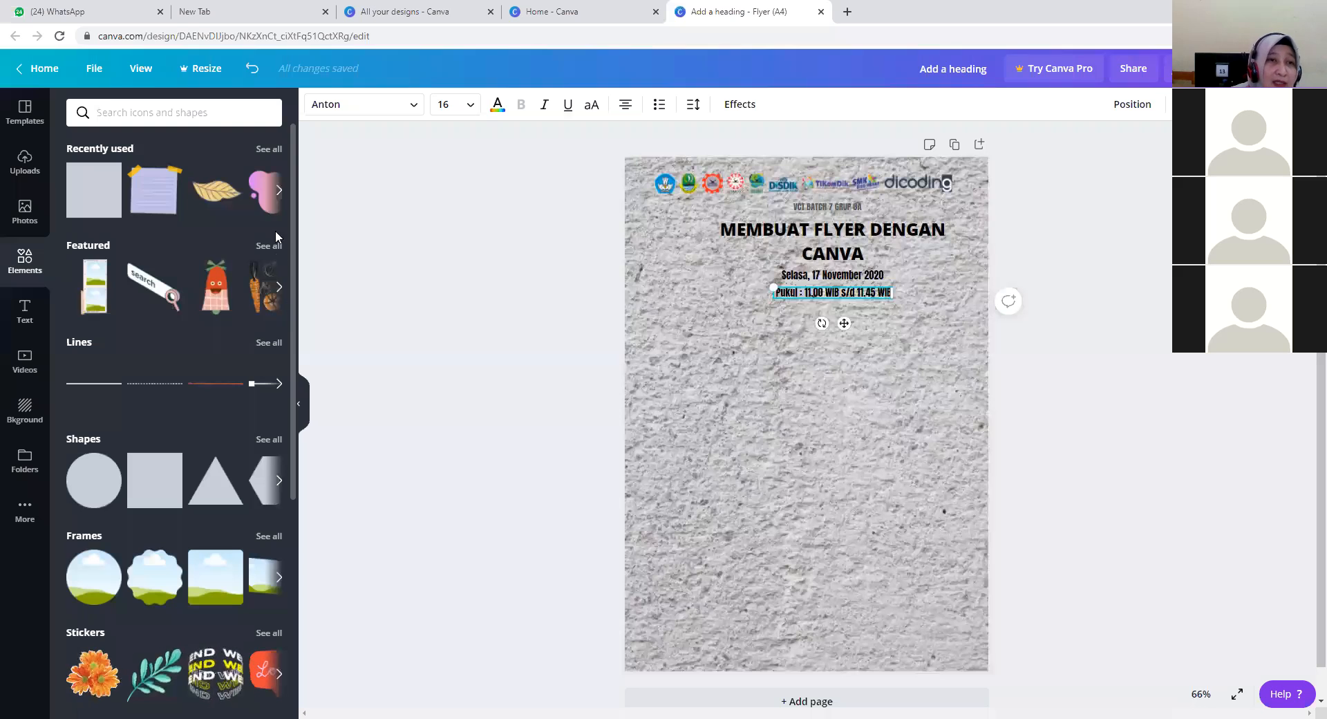
left_click(278, 192)
left_click(276, 192)
left_click(274, 189)
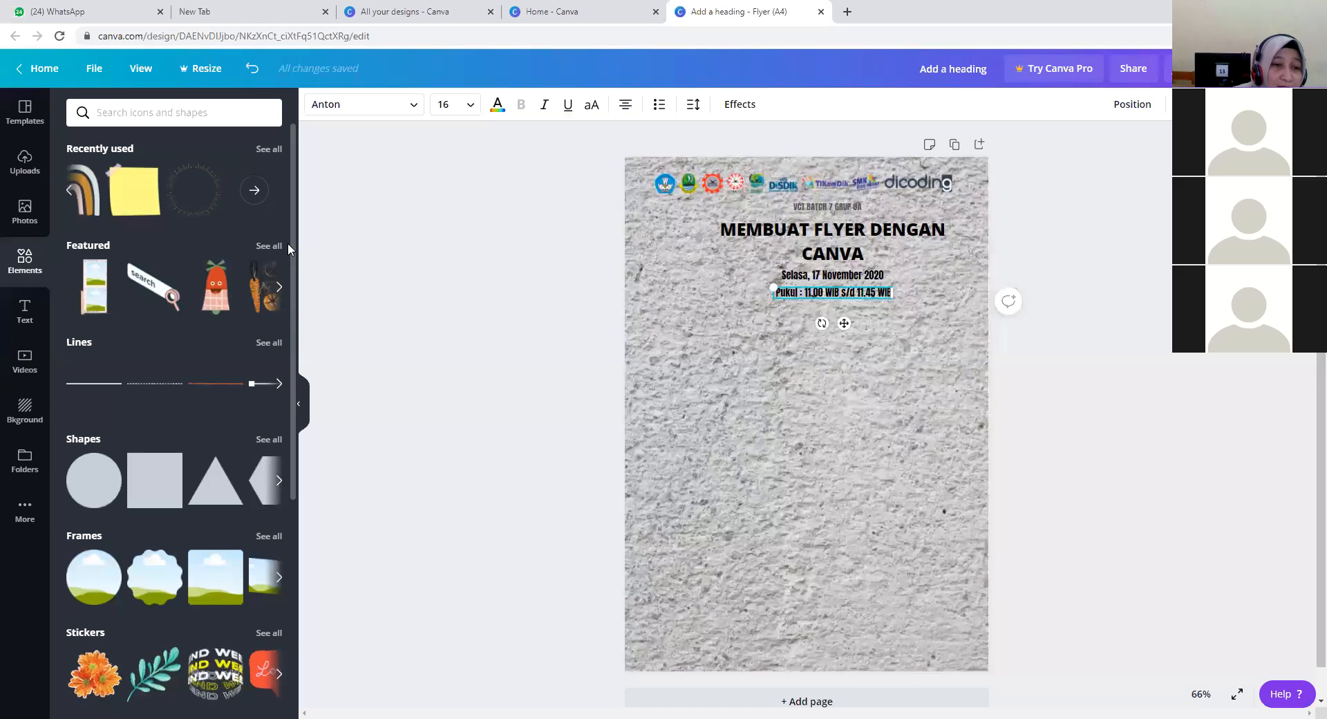
left_click(279, 674)
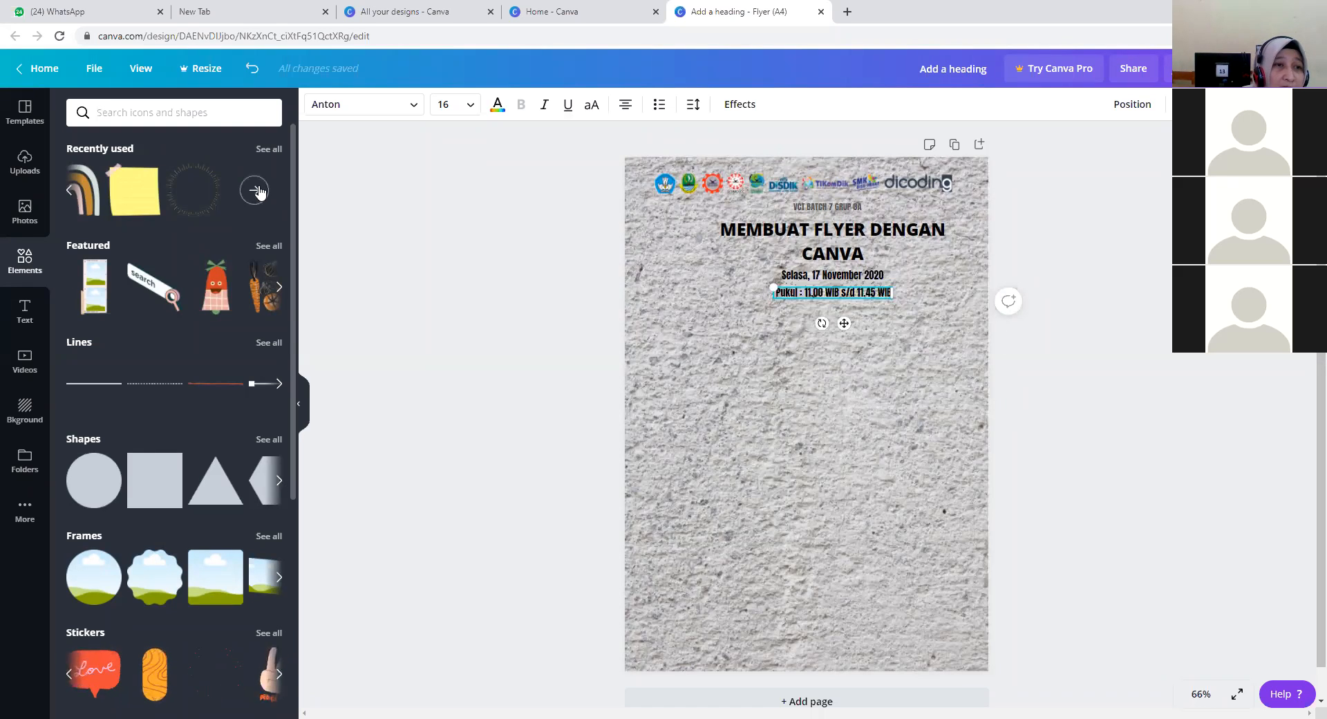
scroll(217, 421, "down", 3)
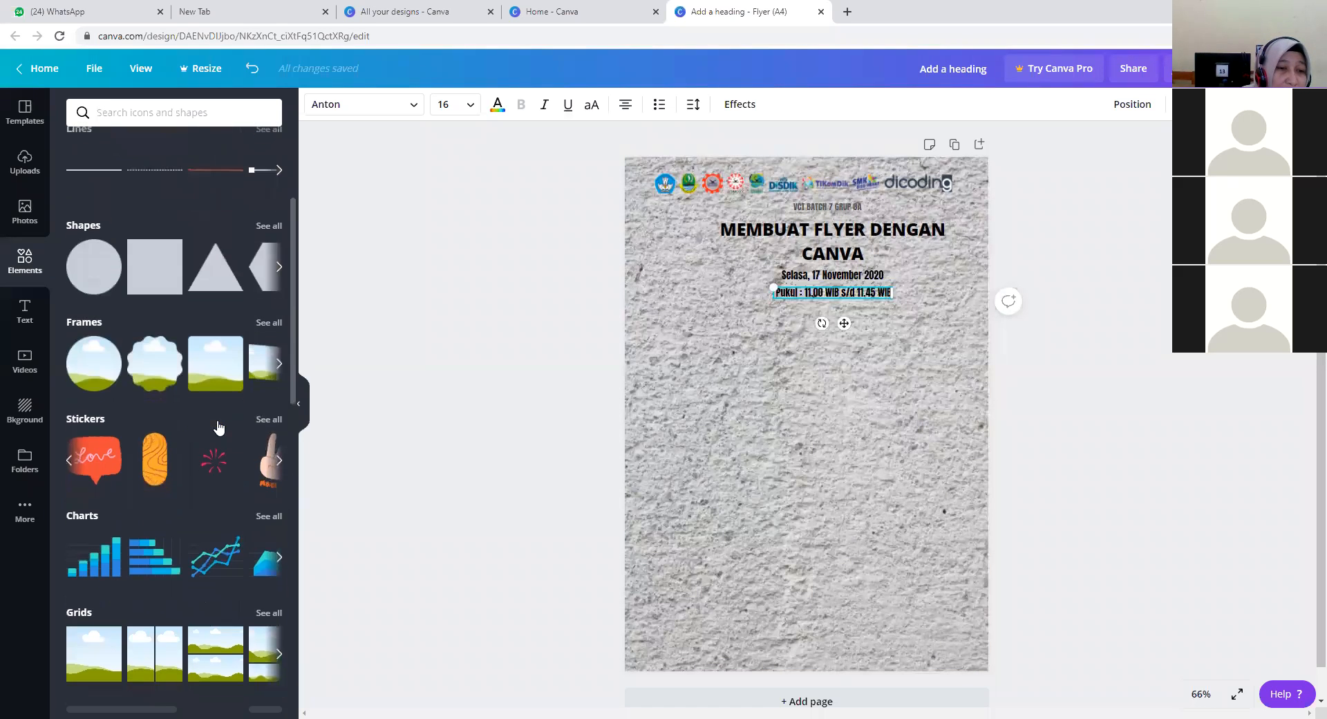
scroll(217, 426, "down", 5)
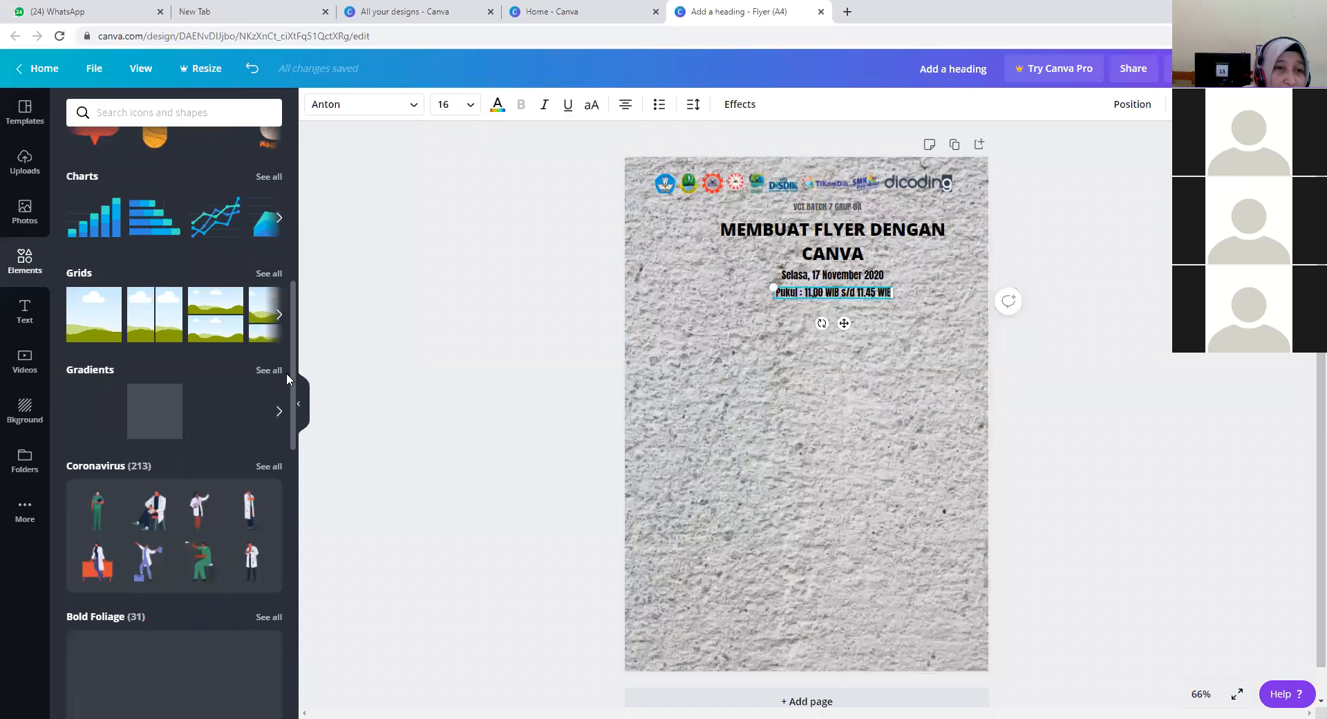
scroll(289, 382, "down", 5)
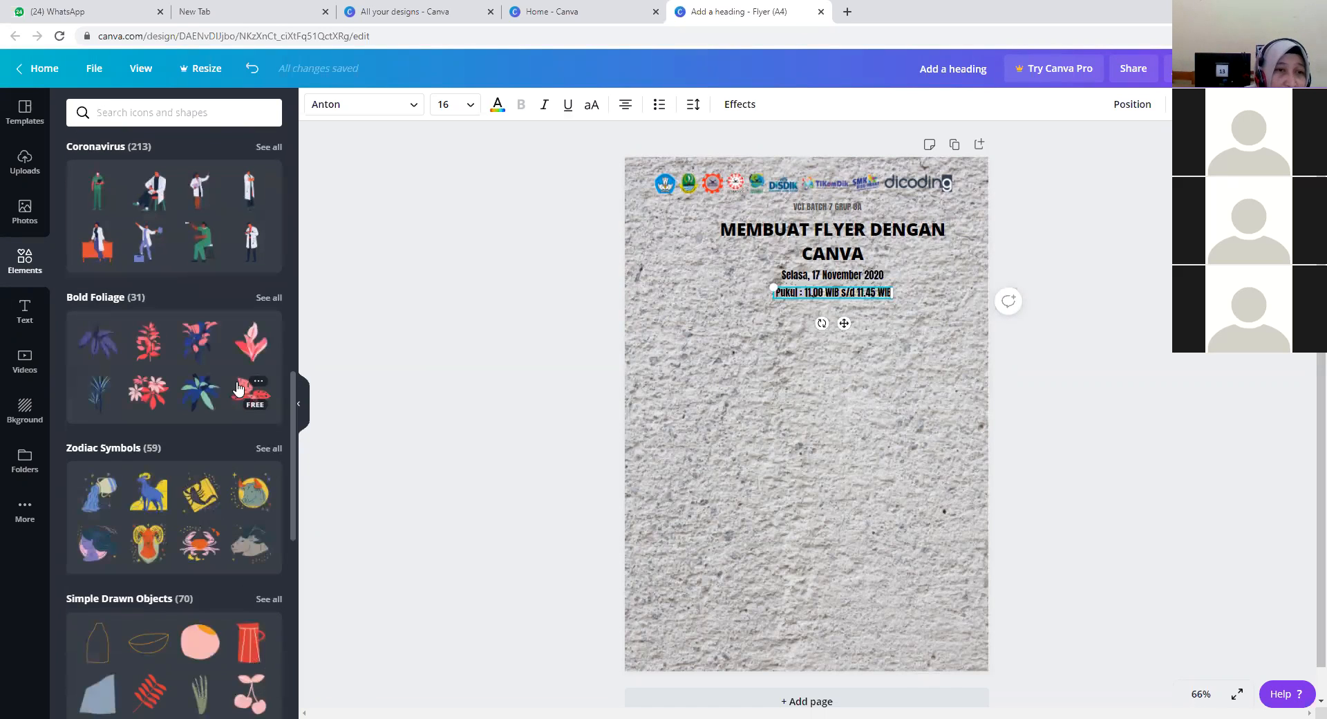
left_click(269, 297)
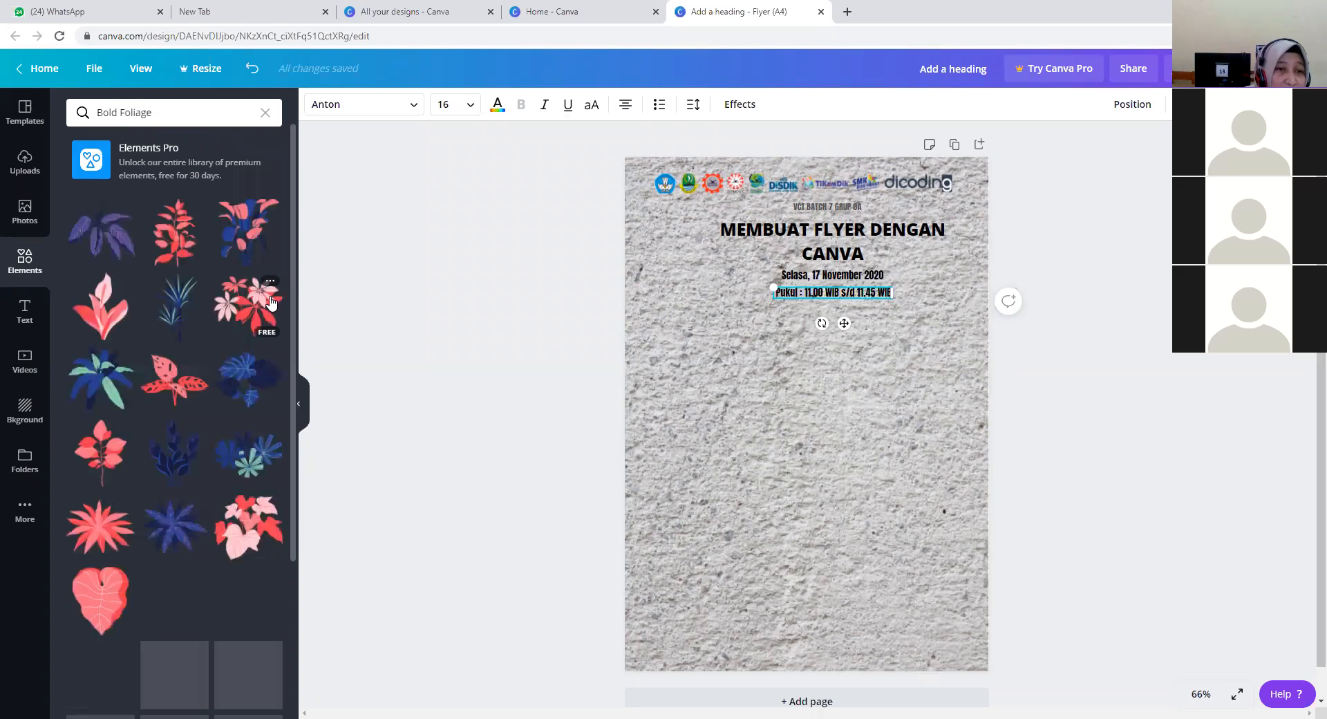
left_click_drag(294, 328, 335, 281)
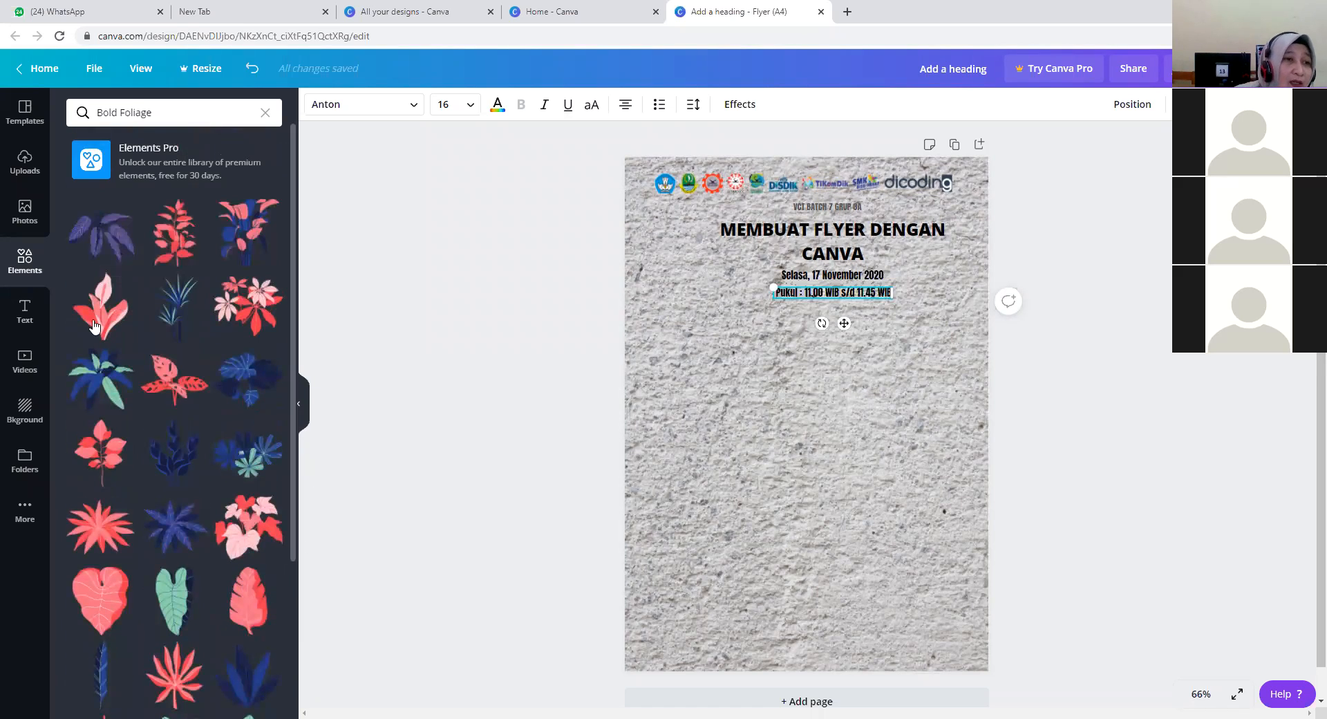
left_click(265, 114)
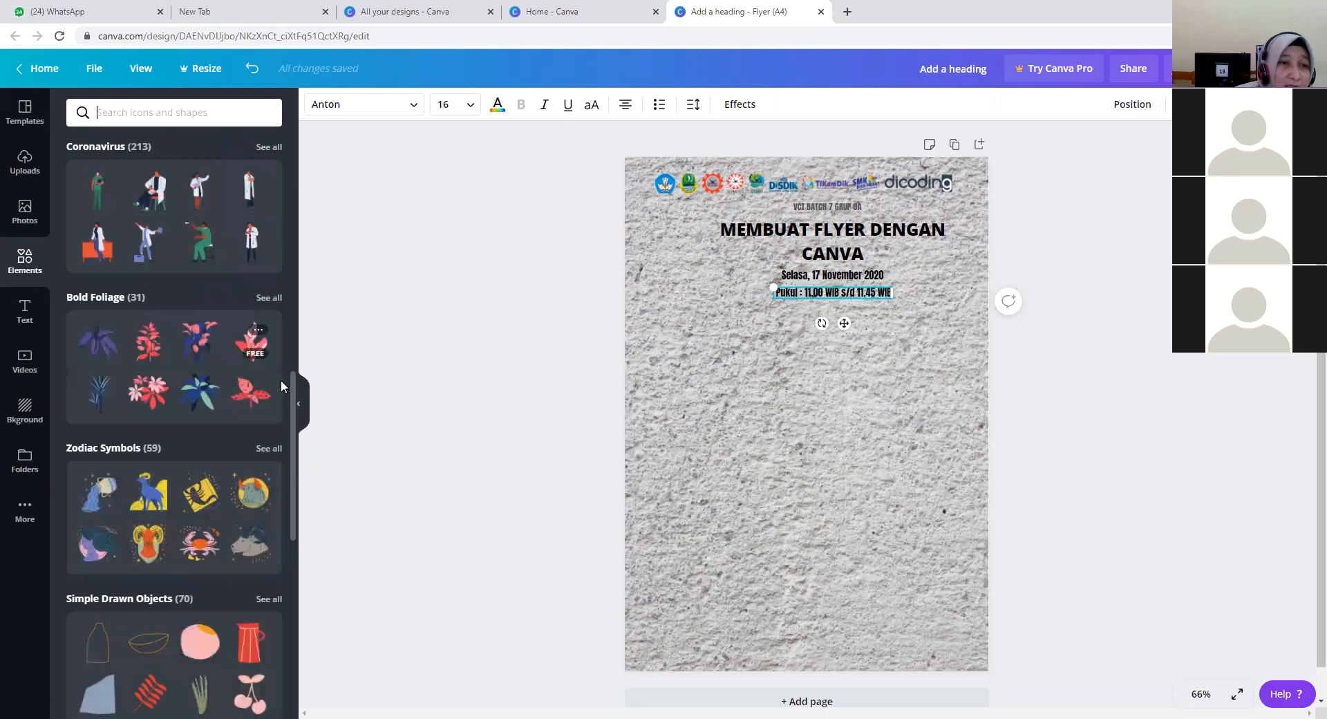
scroll(281, 399, "down", 6)
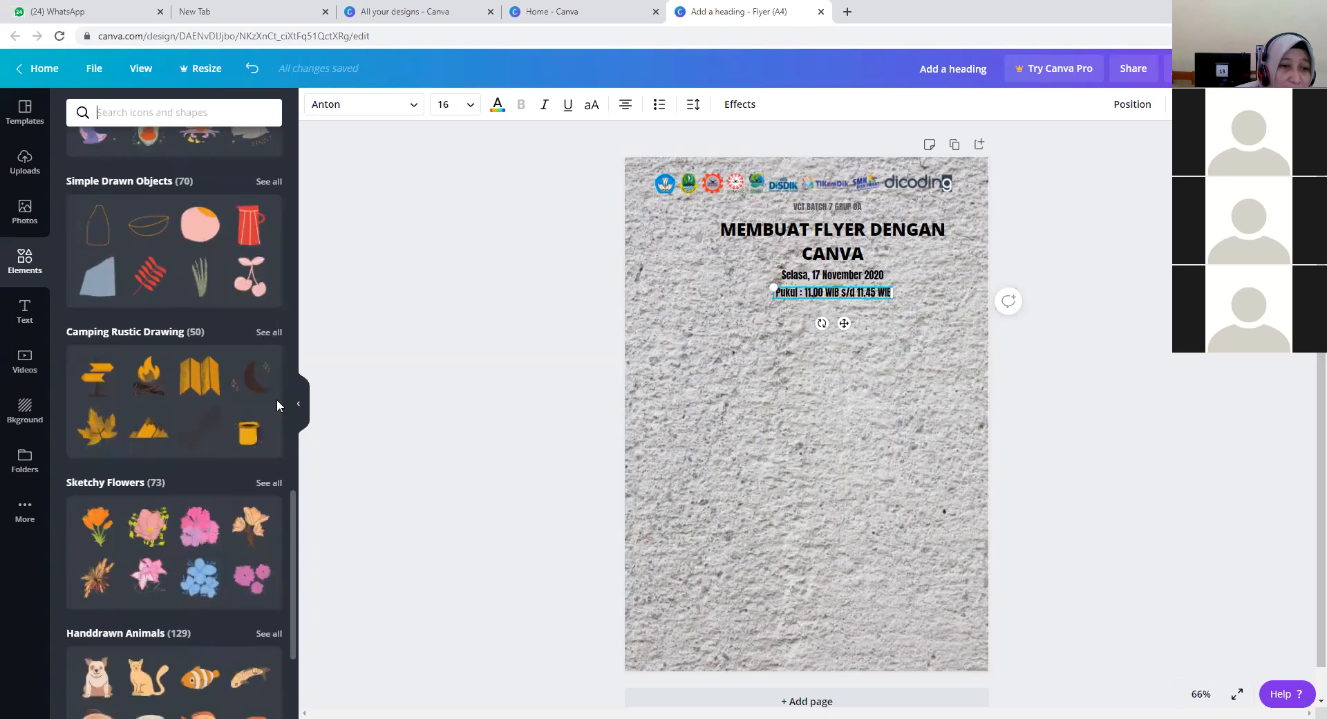
scroll(276, 405, "down", 7)
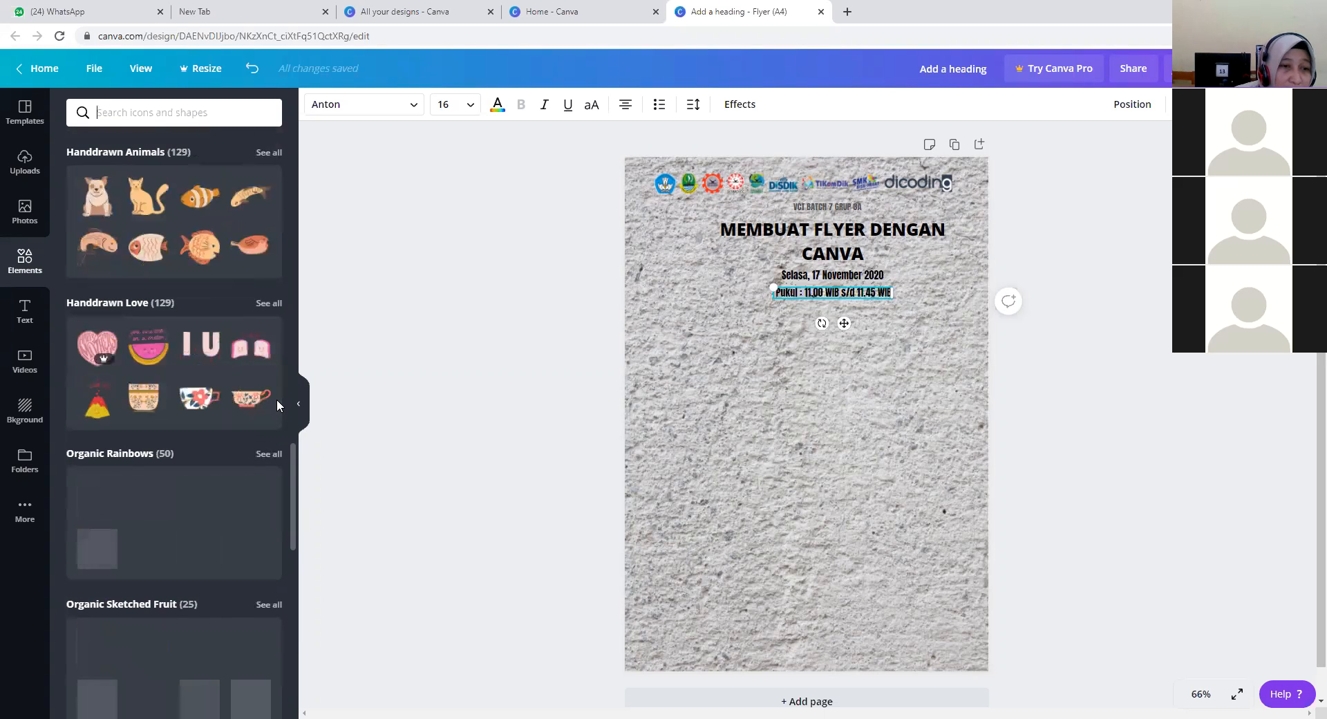
scroll(277, 405, "down", 3)
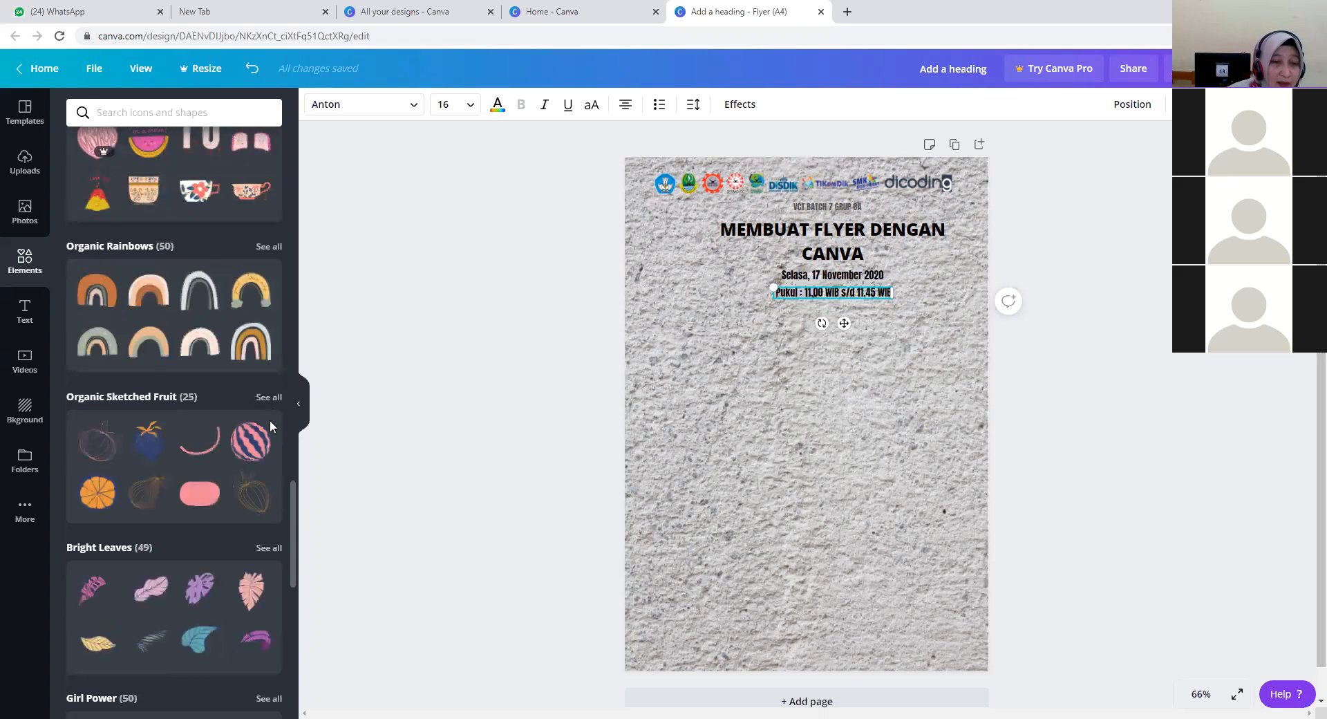
left_click(263, 548)
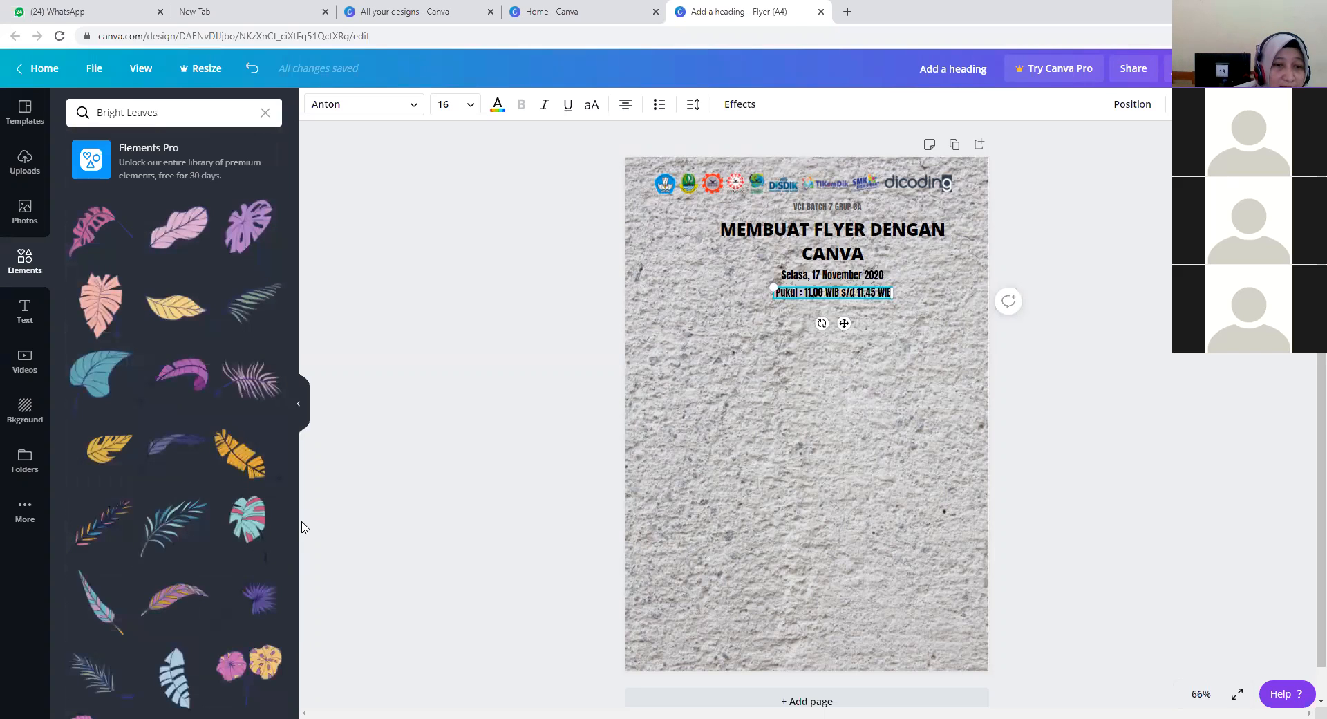
scroll(289, 622, "down", 1)
scroll(287, 636, "down", 4)
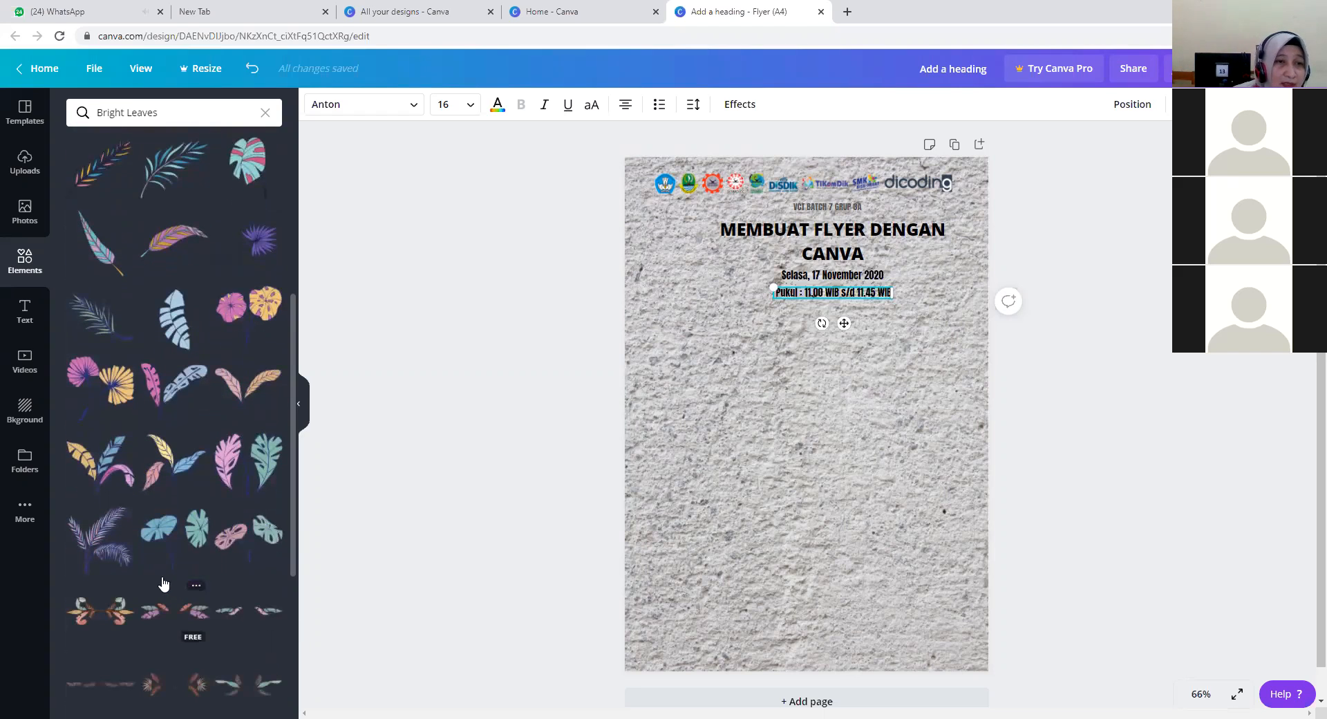
Try the purple three-frond palm leaf from Bright Leaves as a small decoration beside the heading, then undo its last move.
left_click(116, 552)
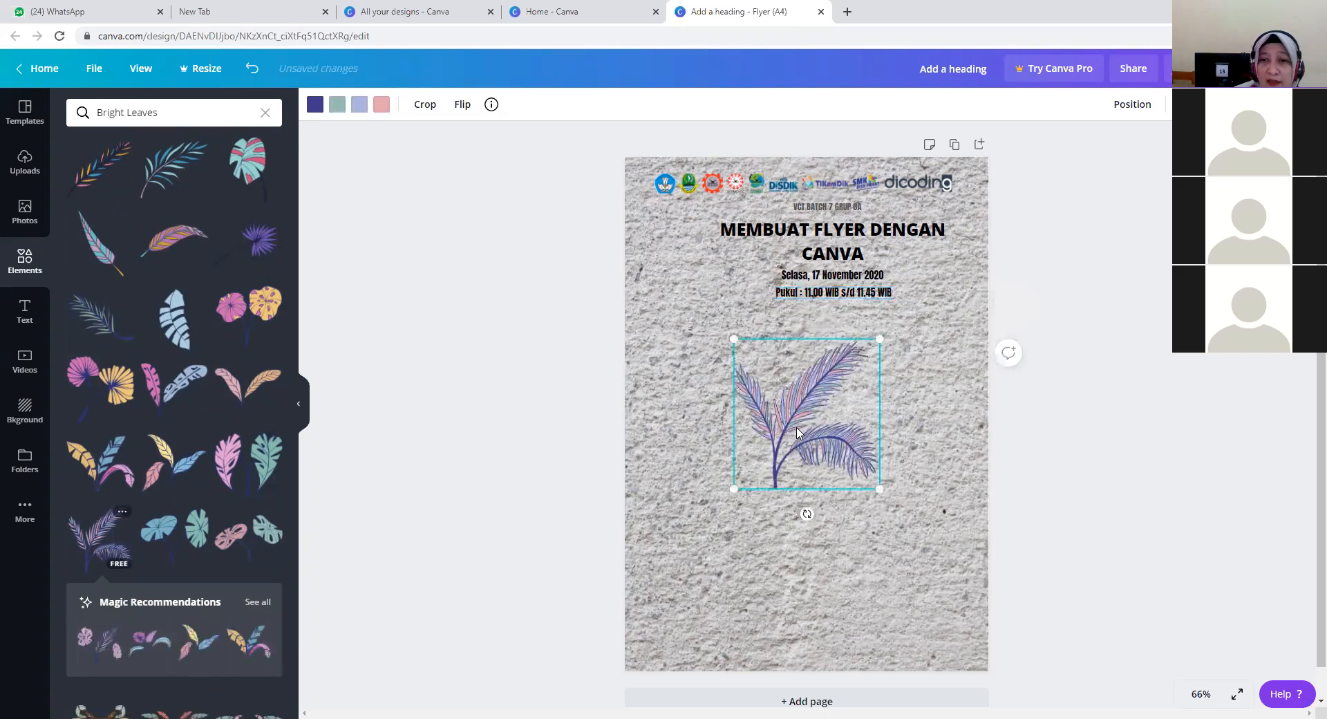
left_click_drag(772, 415, 685, 342)
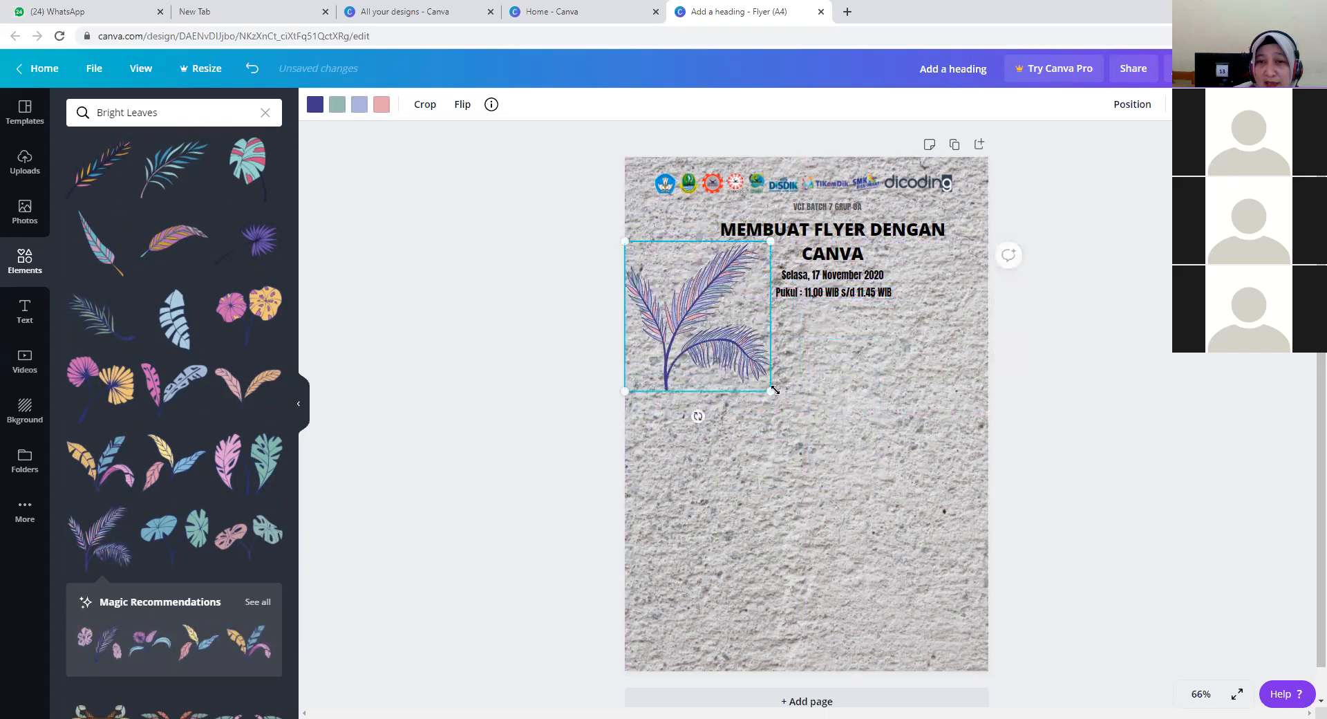
left_click_drag(760, 368, 680, 266)
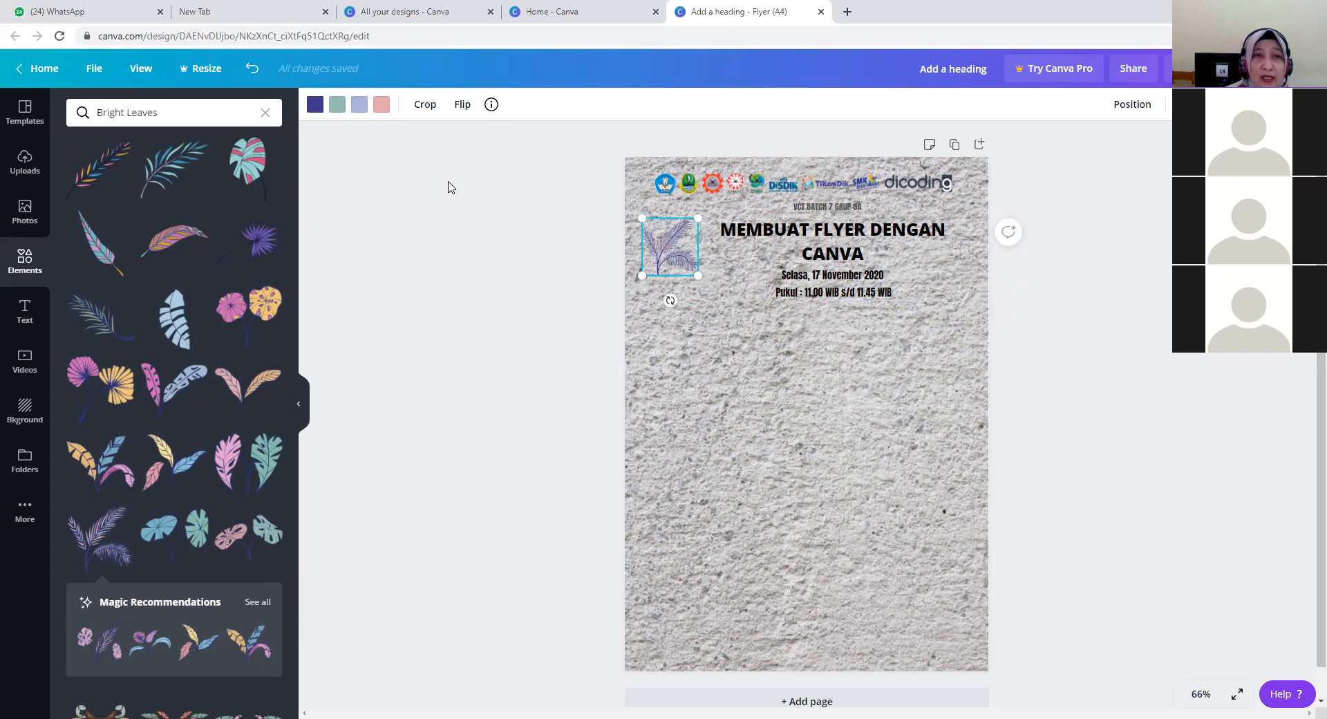
left_click(255, 65)
Add the single dark blue feathery leaf from Bright Leaves and delete the purple palm leaf.
left_click(112, 320)
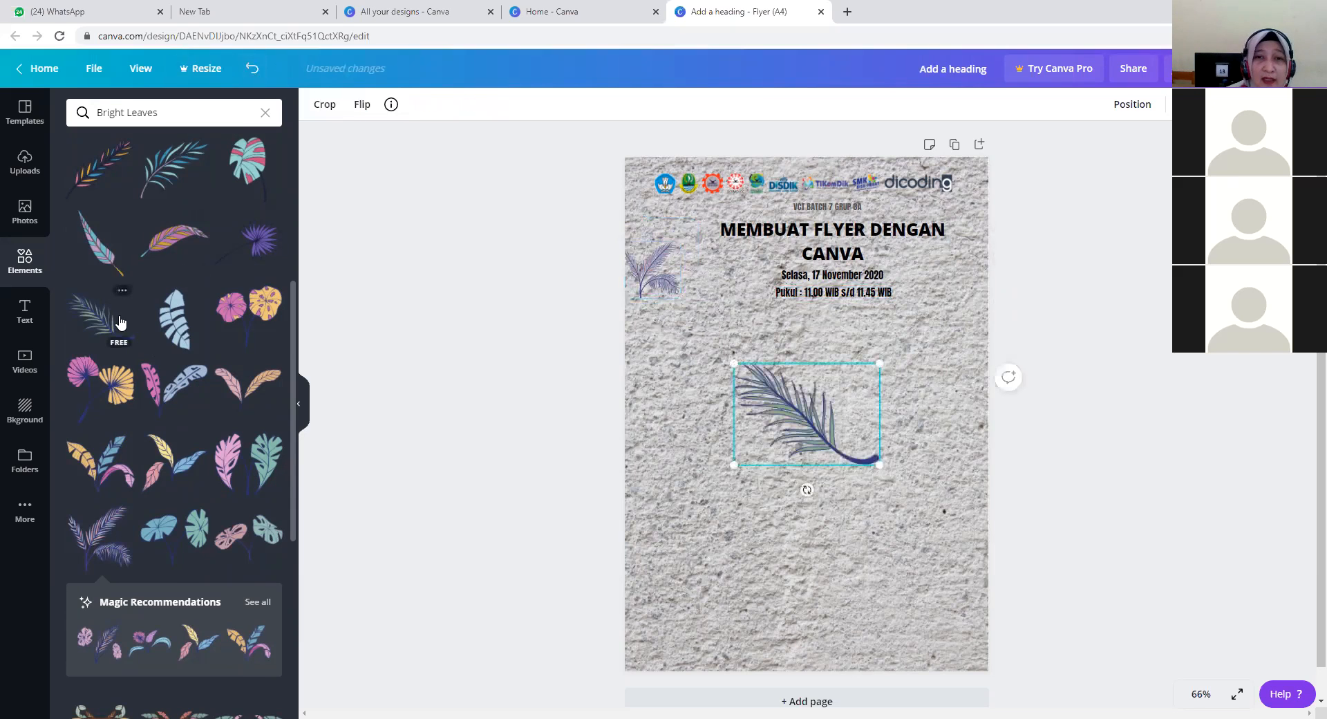
left_click(652, 282)
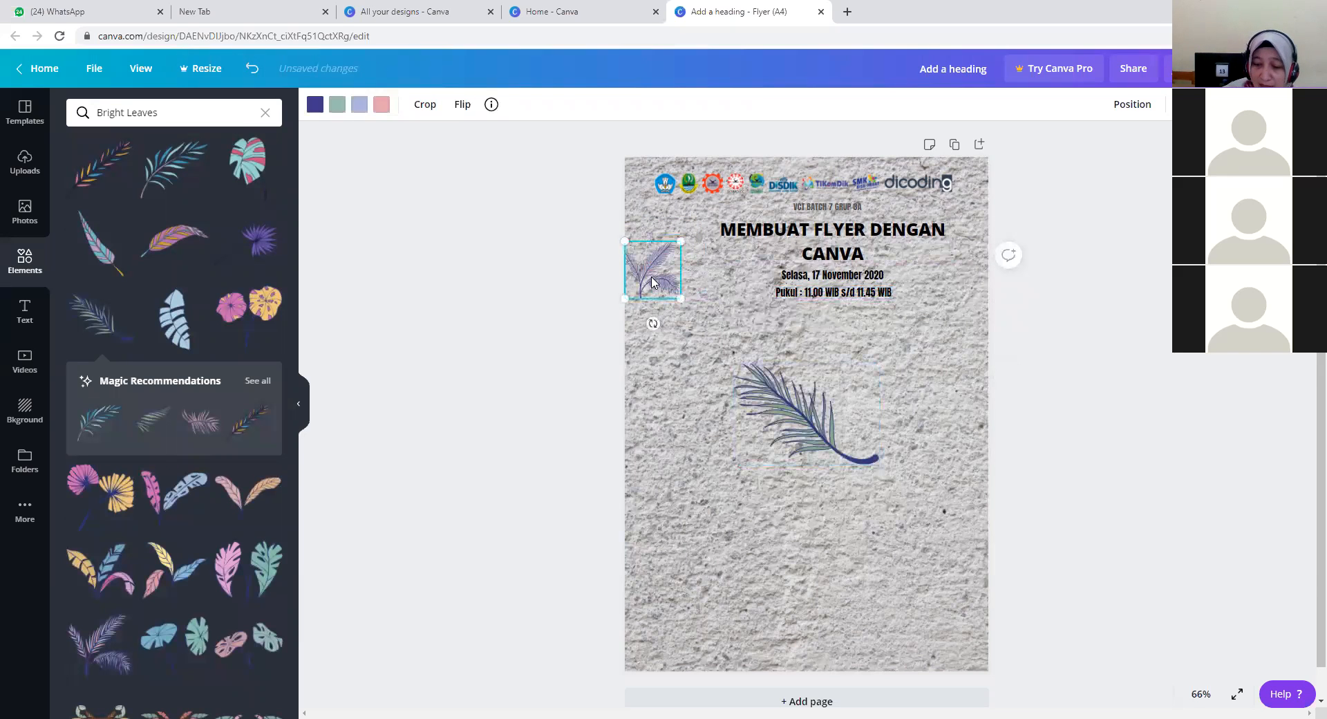
key("Delete")
Shrink the dark blue feathery leaf and place it to the left of the heading and date lines.
left_click(838, 457)
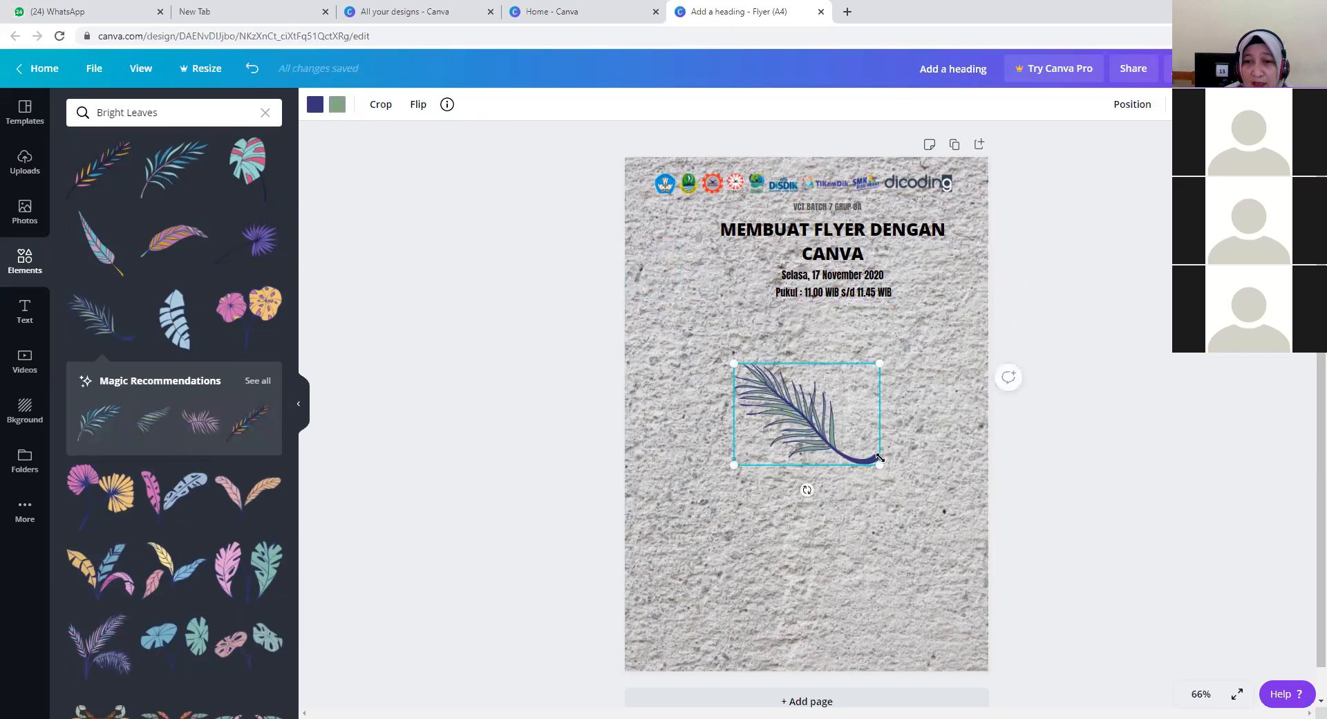
left_click_drag(815, 410, 731, 302)
left_click(774, 499)
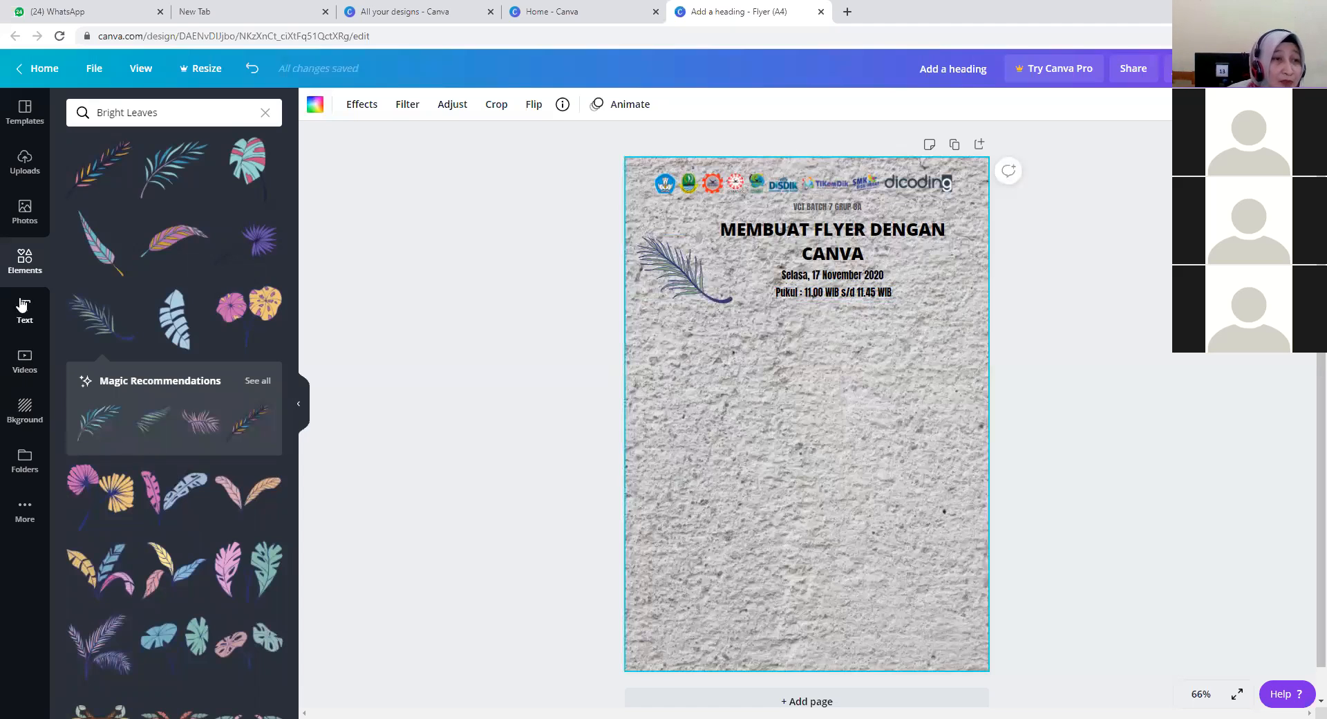
Add the uploaded outdoor portrait photo, shrink it below the date lines and crop its lower edge.
left_click(25, 164)
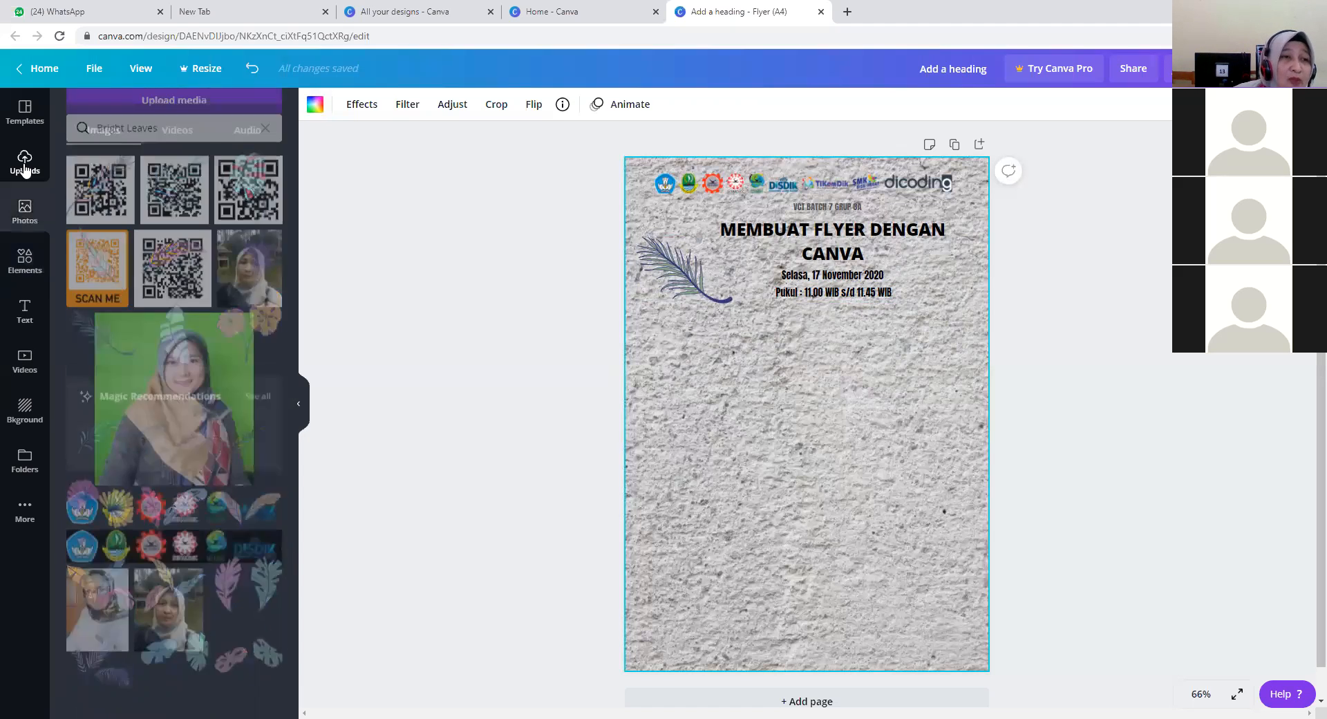
left_click(257, 291)
left_click_drag(896, 521, 758, 364)
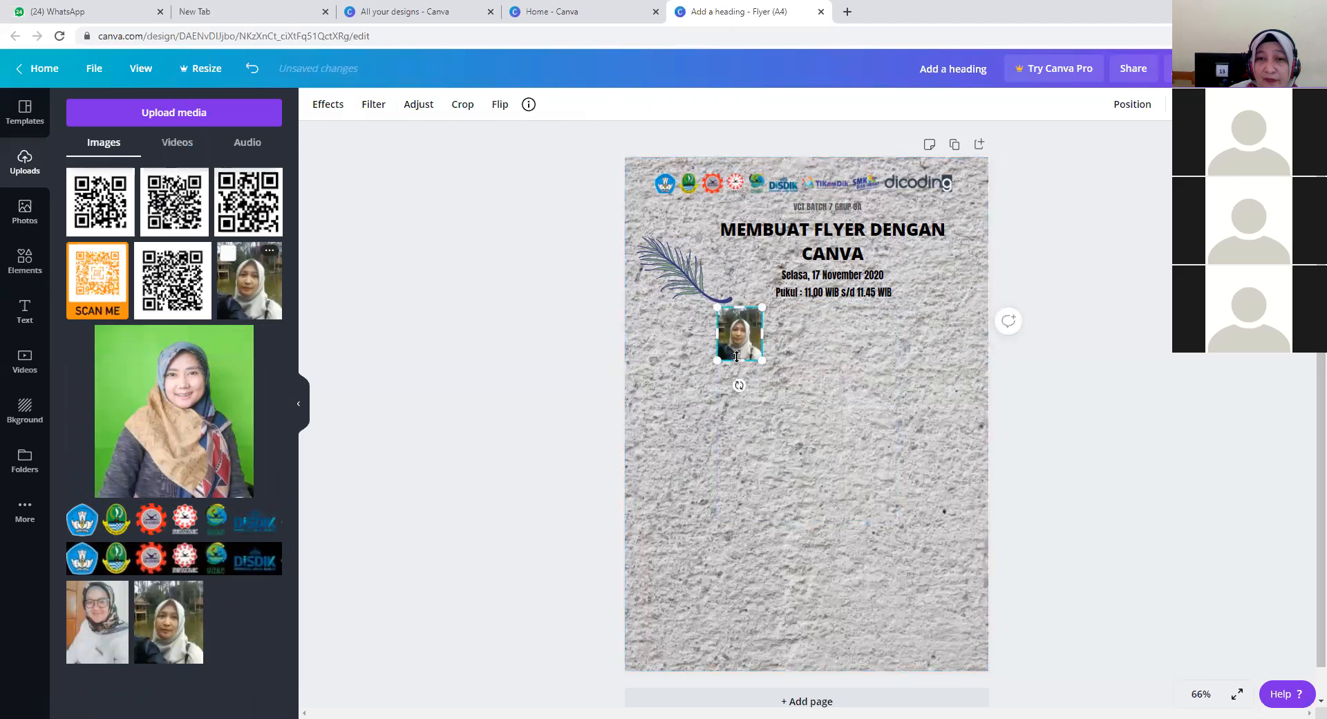
mouse_move(726, 361)
left_mouse_down()
mouse_move(727, 376)
mouse_move(727, 353)
left_mouse_up()
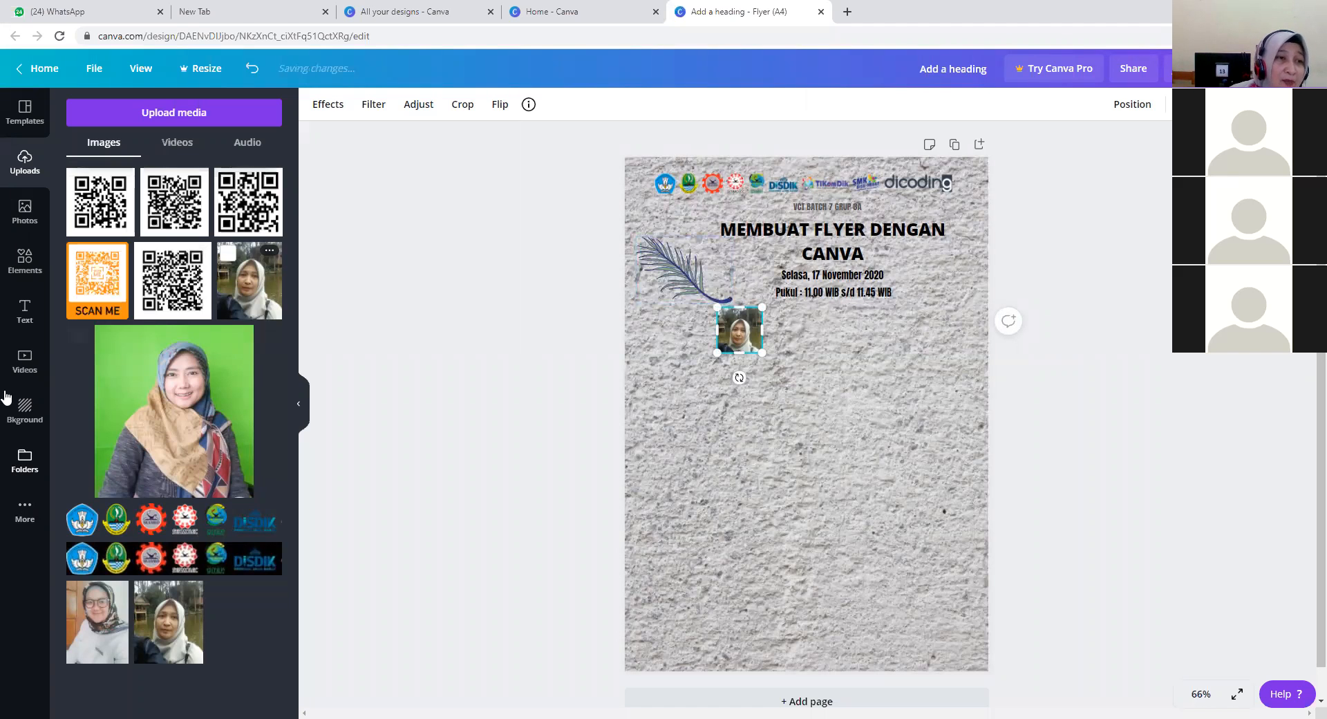
Add a circular photo frame and shrink it to a small circle below the leaf and date lines.
left_click(21, 264)
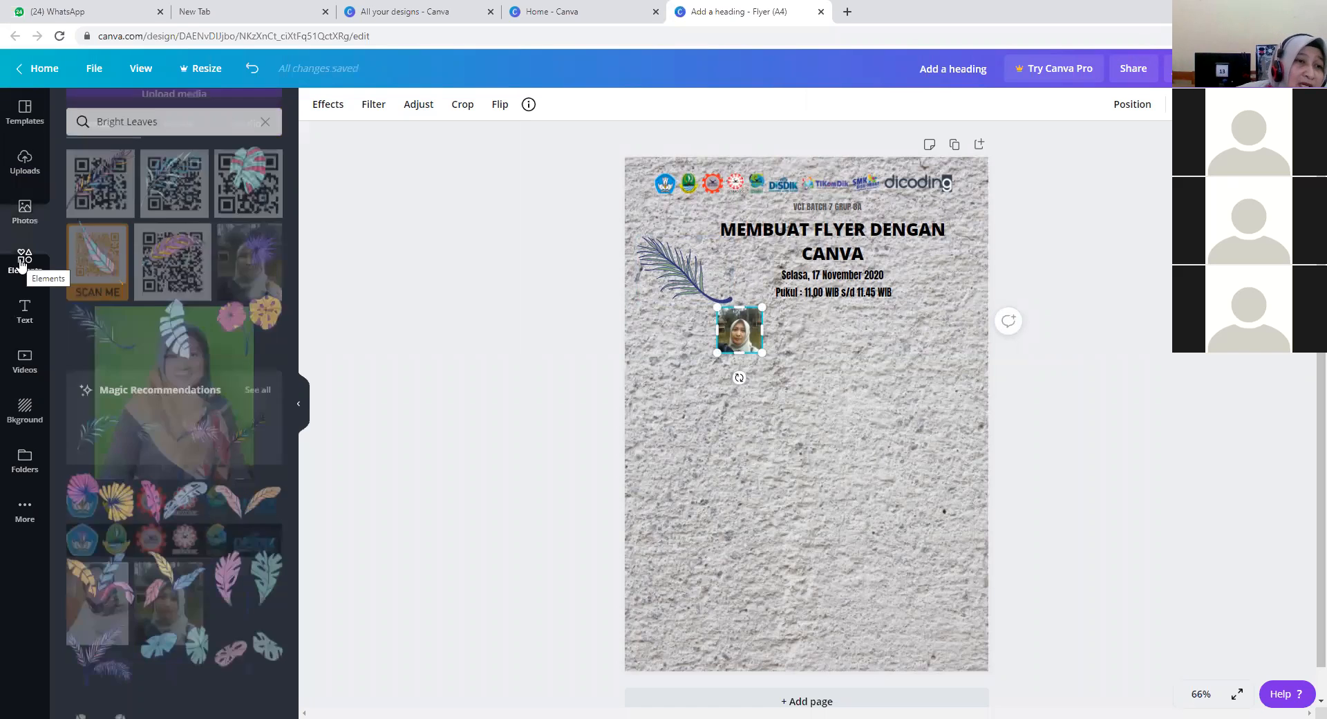
left_click(266, 113)
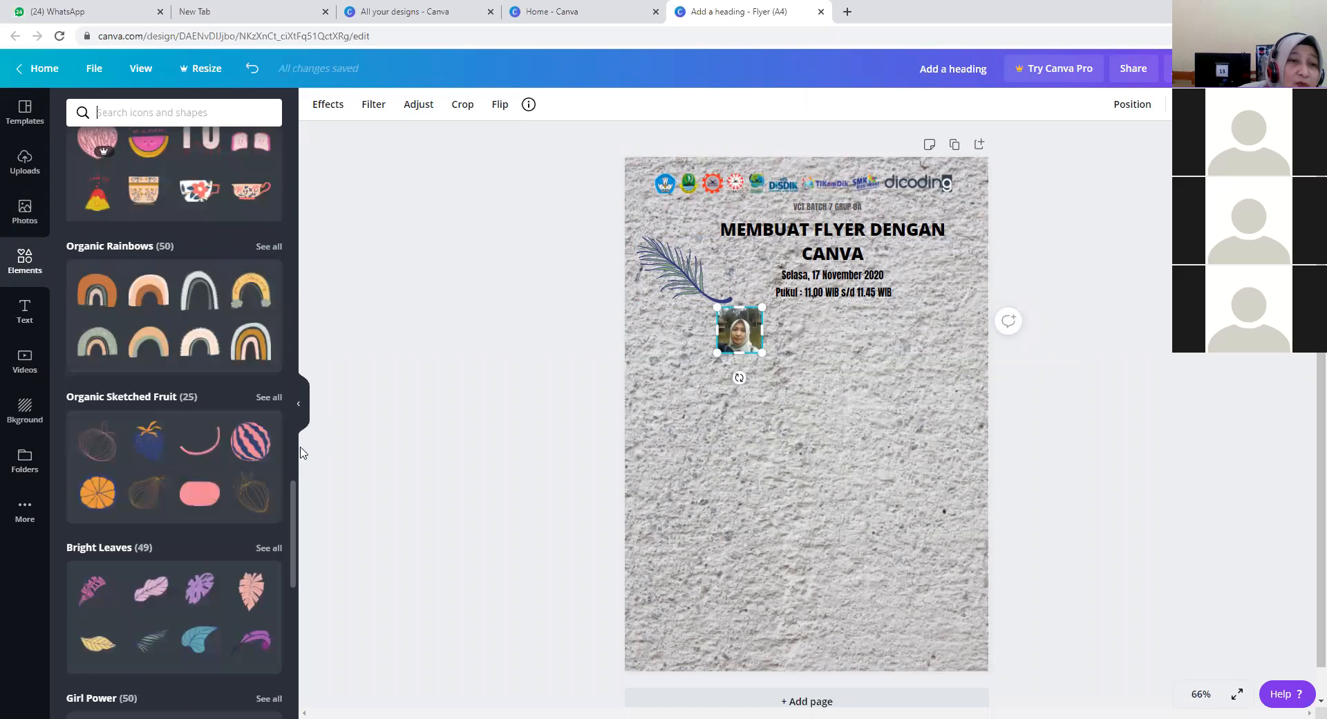
scroll(293, 512, "up", 1)
left_click_drag(317, 394, 324, 193)
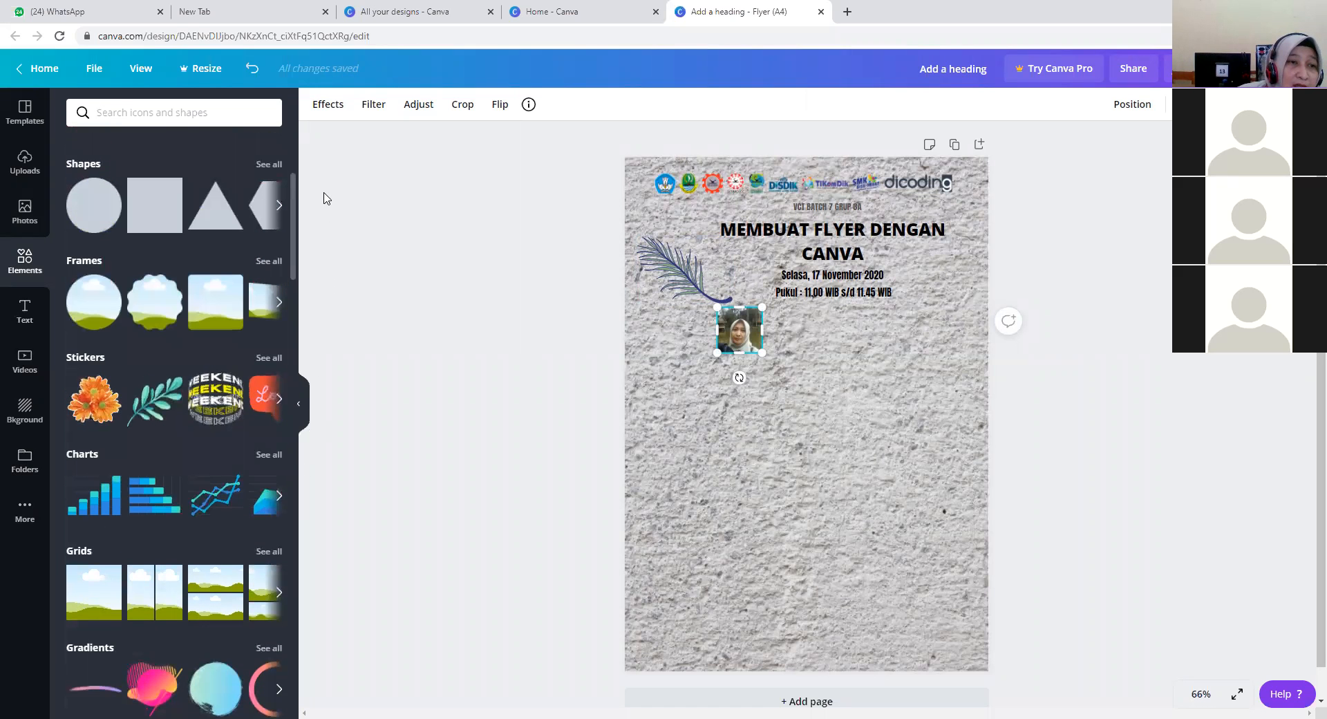
left_click(90, 297)
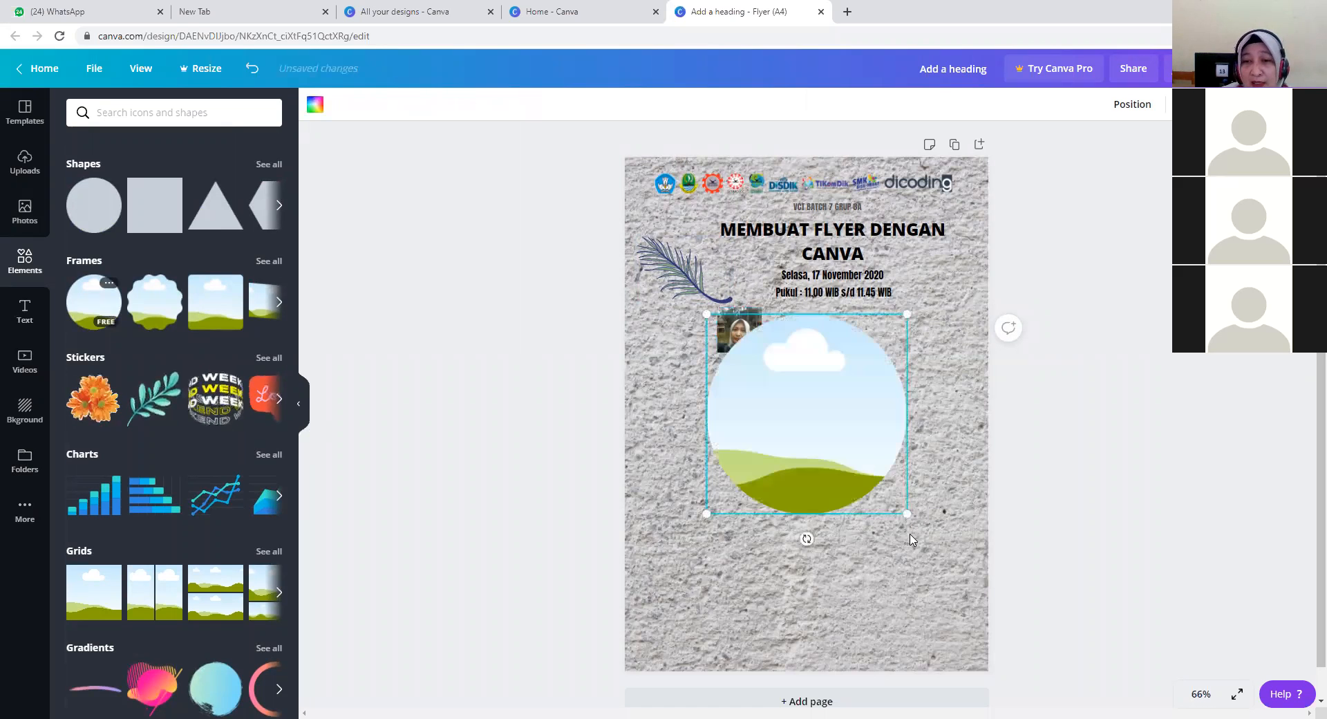
left_click_drag(907, 514, 764, 364)
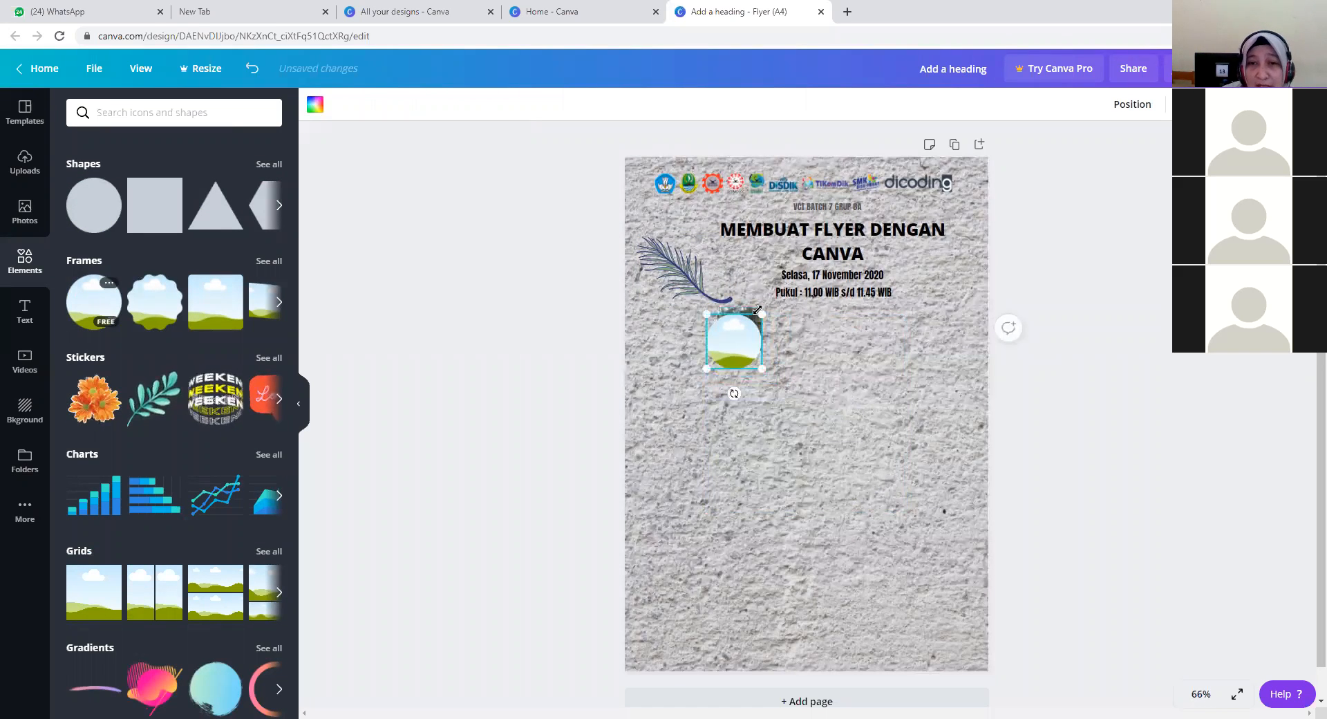
Try to move the loose portrait photo into the circular frame and remove the photo from the page.
left_click(748, 311)
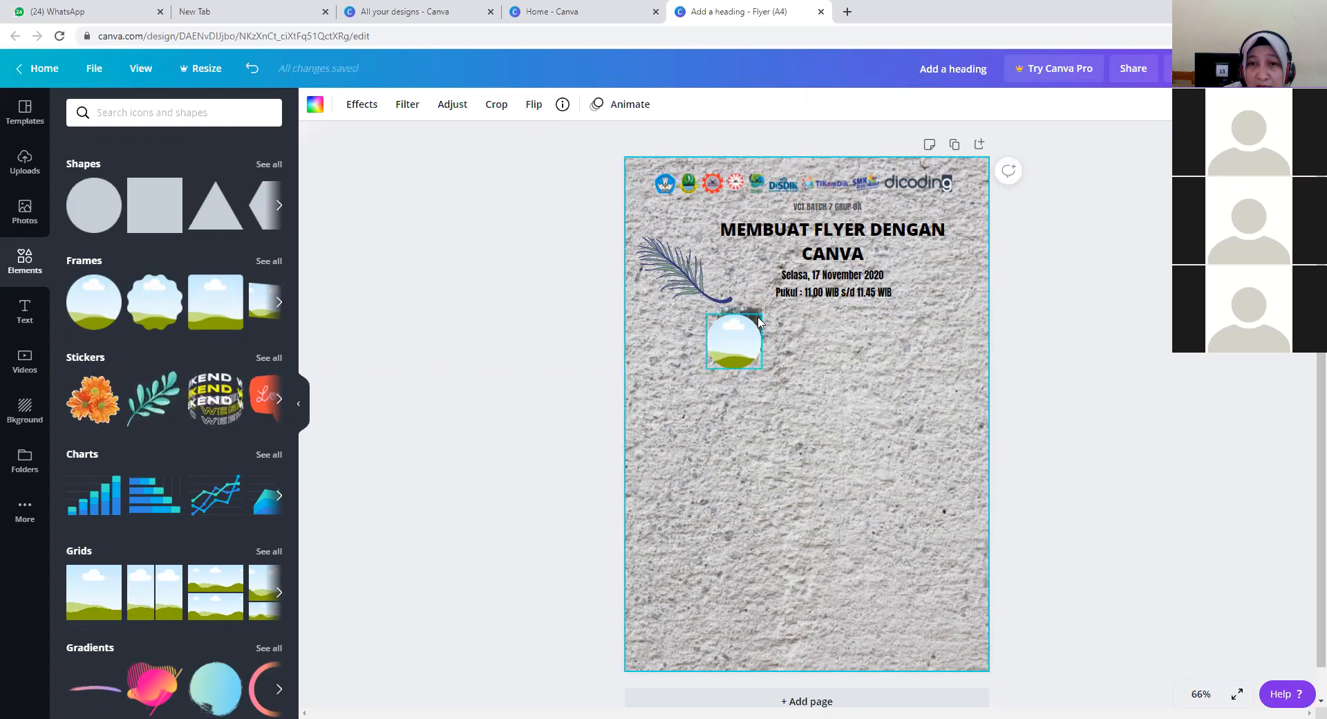
left_click(757, 325)
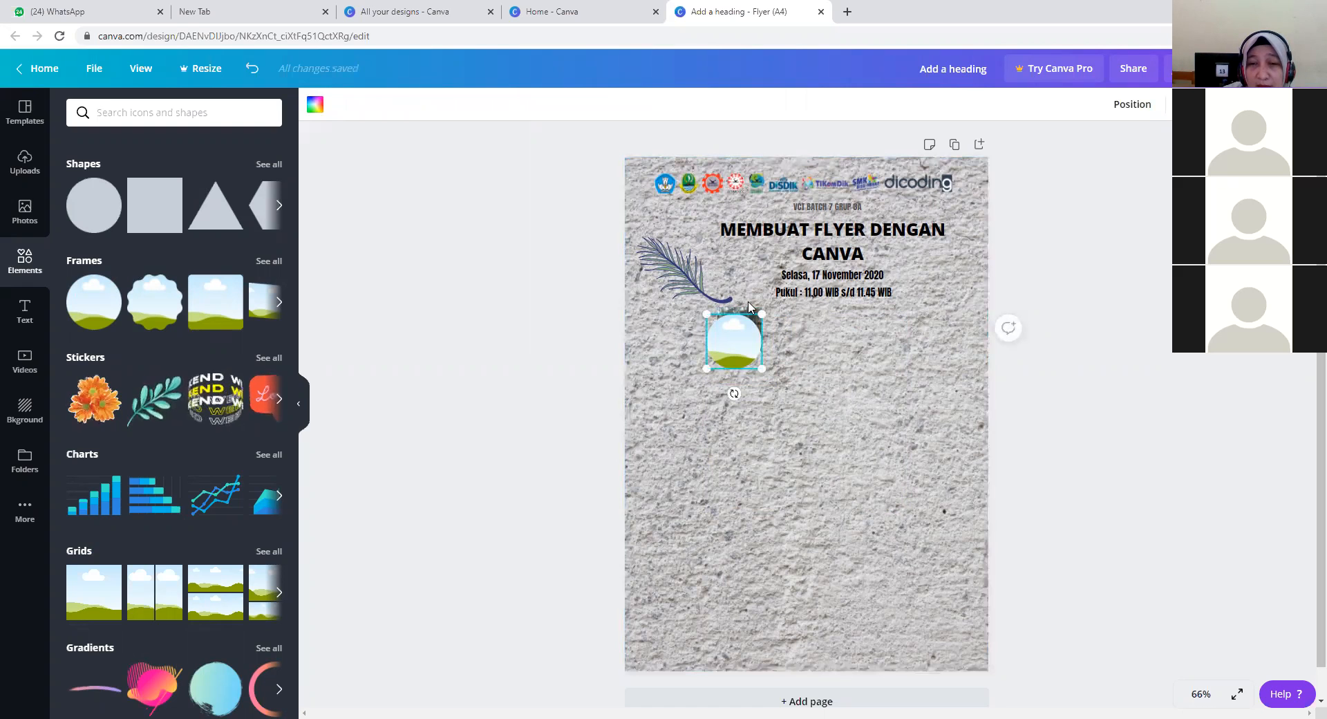
left_click(748, 311)
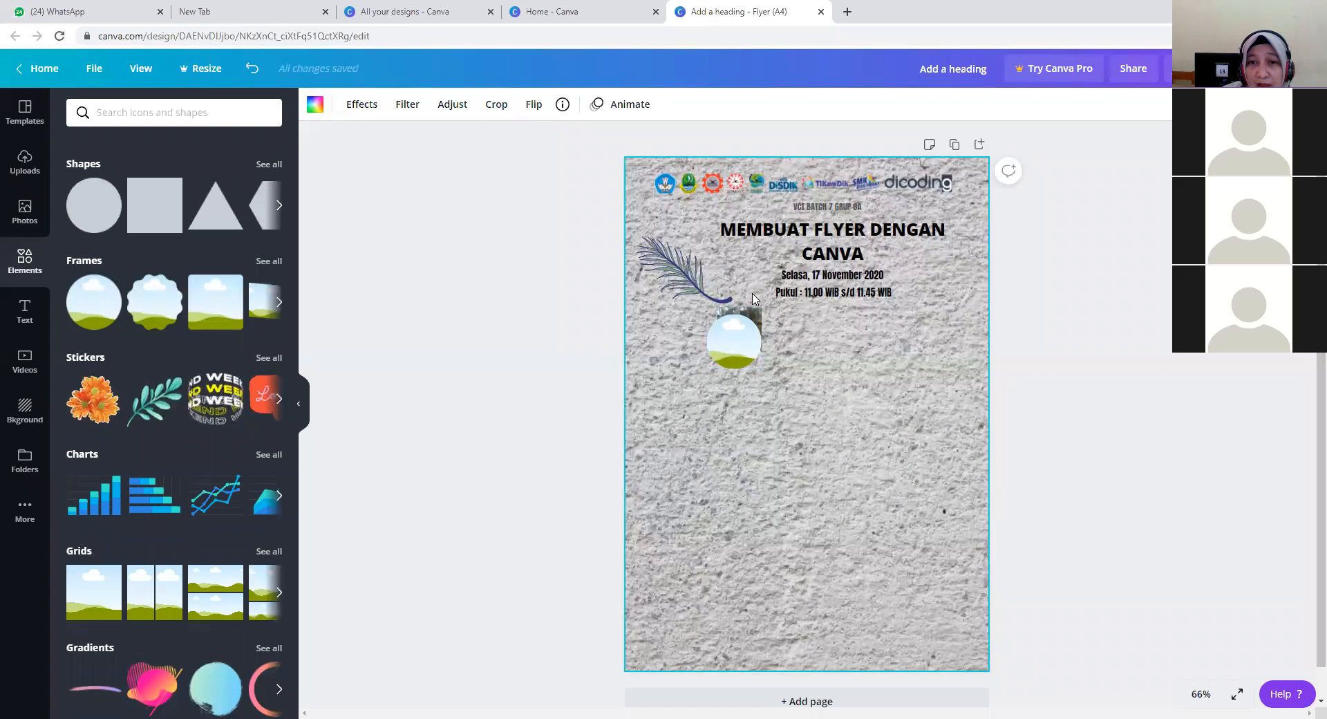
left_click(760, 311)
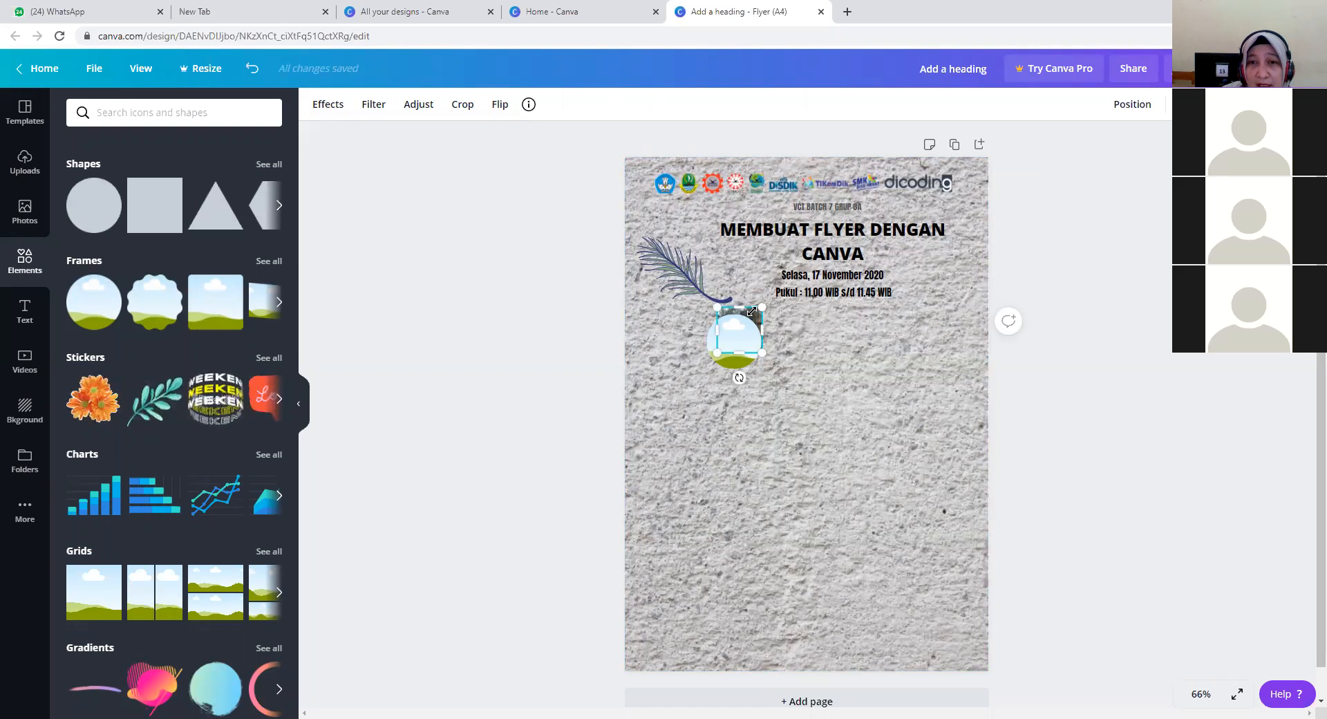
left_click_drag(751, 317, 738, 343)
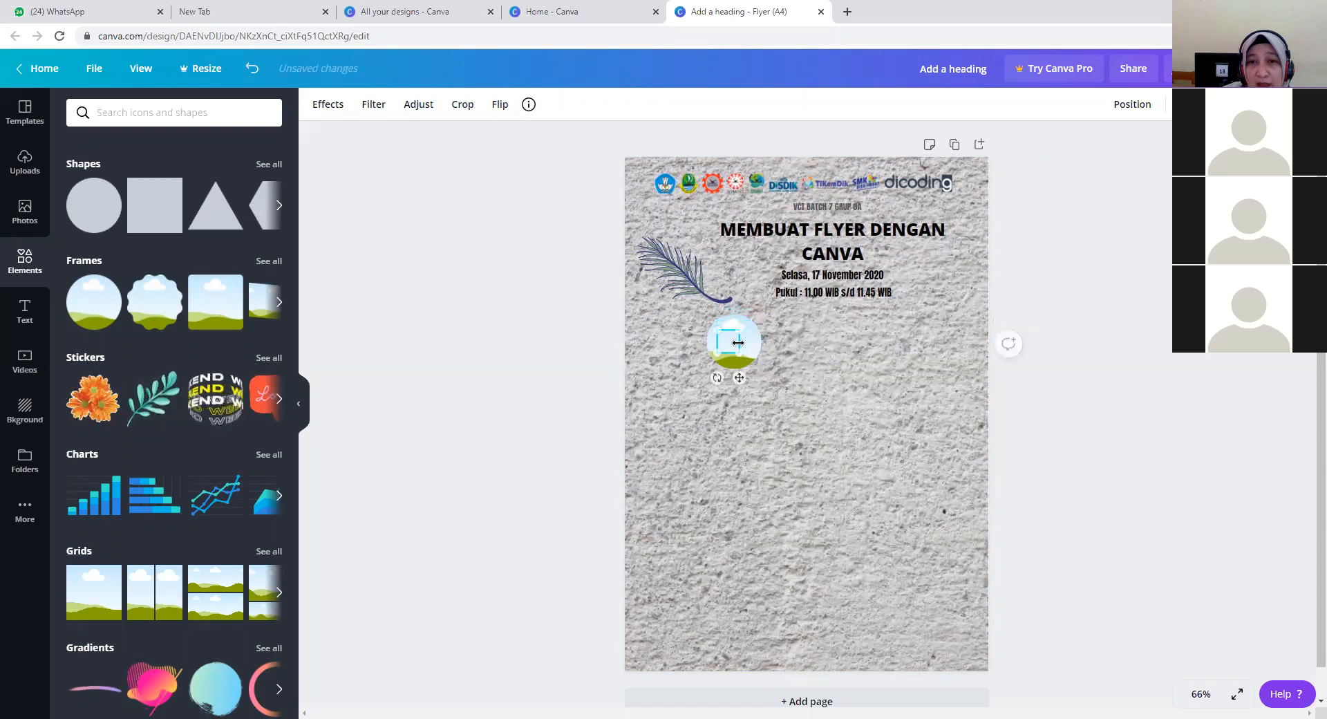
left_click(875, 439)
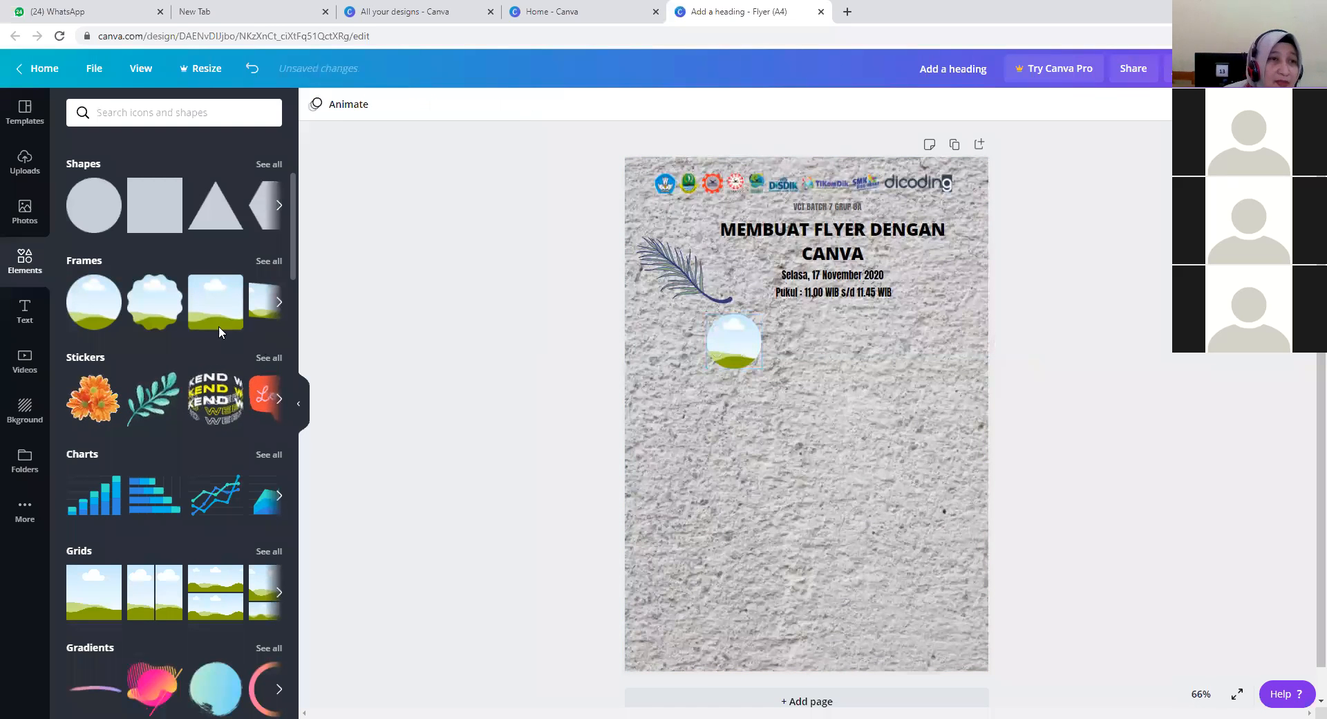
Add the uploaded outdoor portrait photo to the page and fill the circular frame with it.
left_click(25, 212)
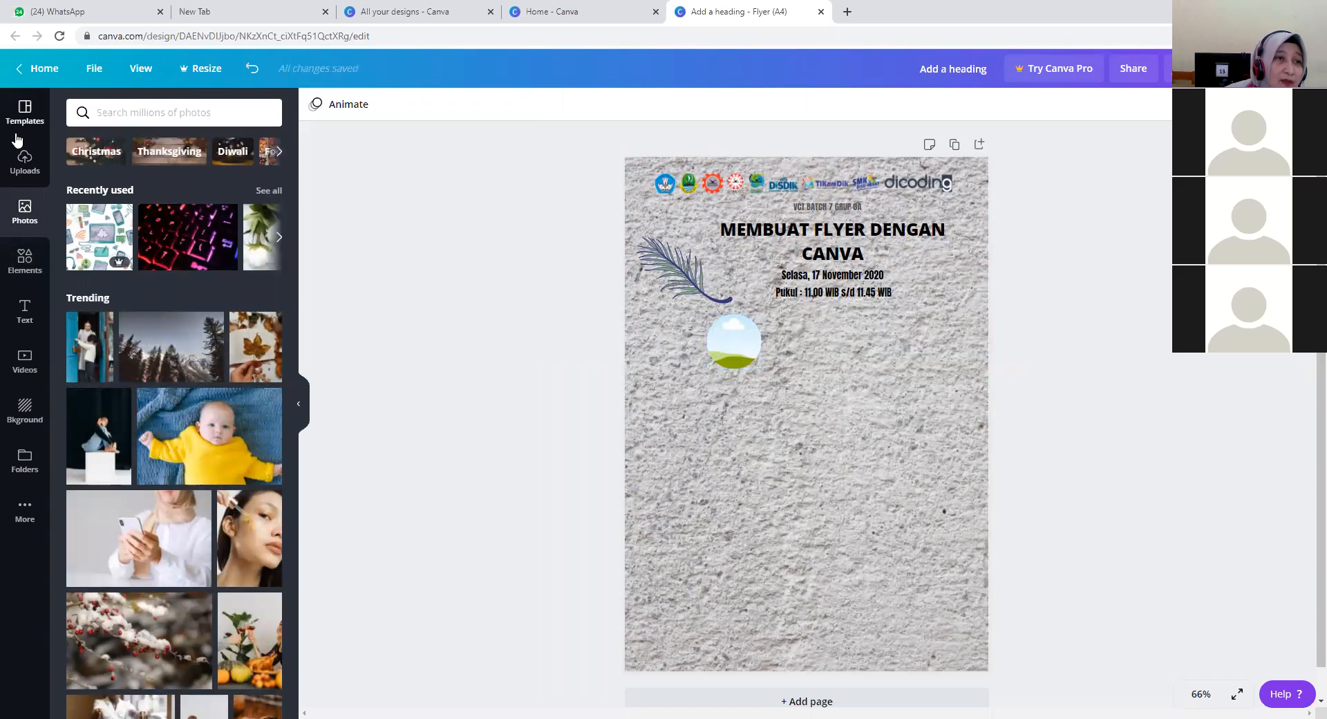
left_click(21, 162)
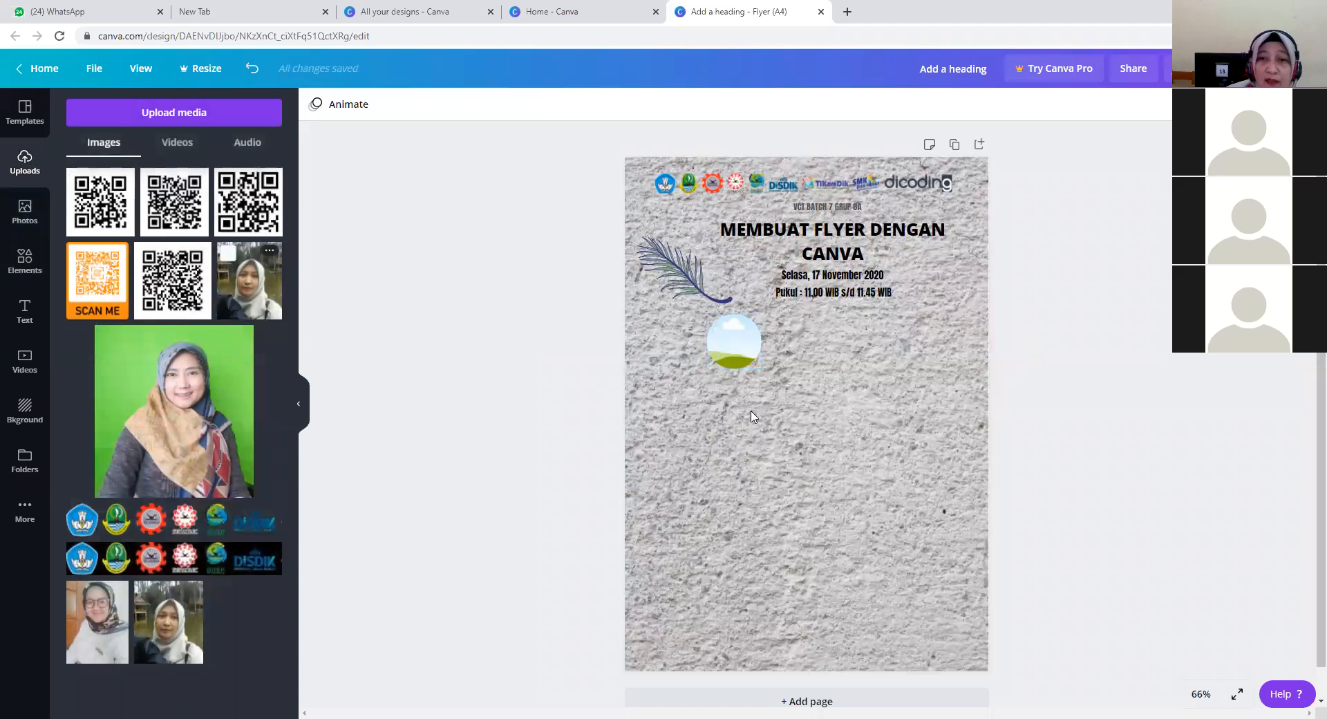
left_click(250, 280)
left_click_drag(860, 473, 768, 374)
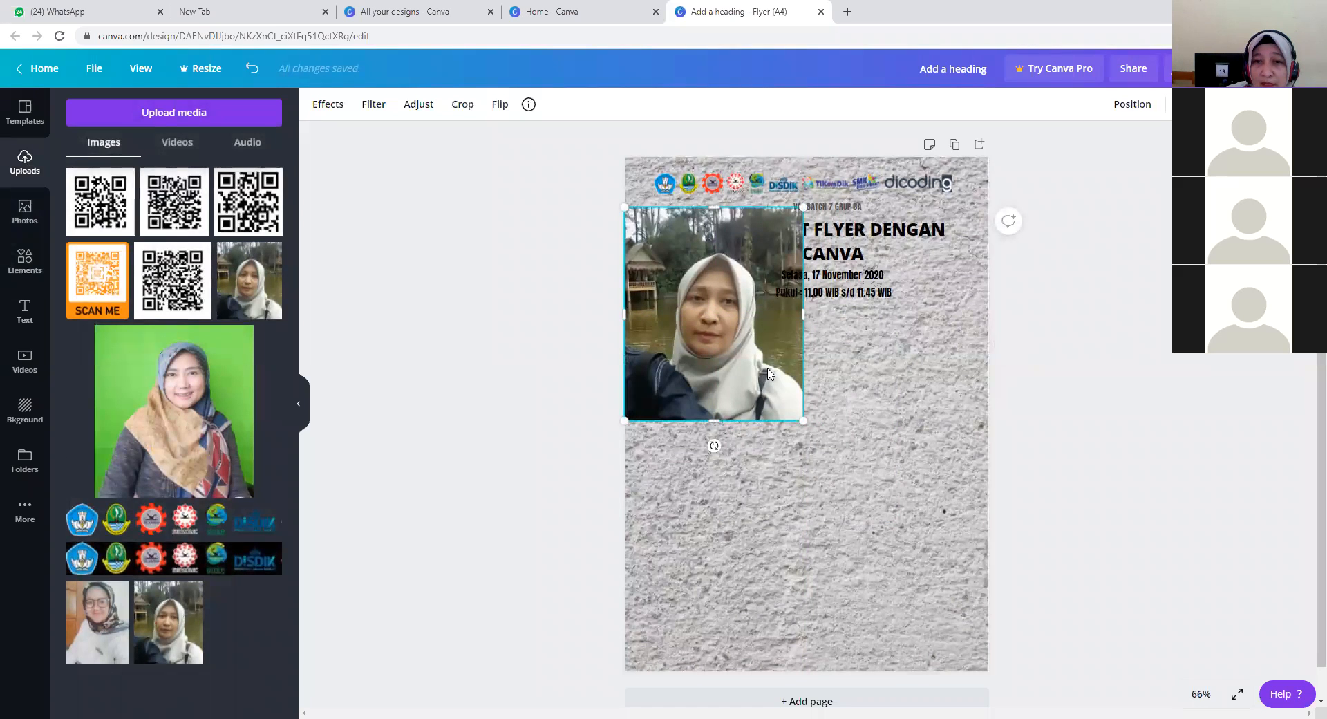
left_click_drag(792, 398, 731, 348)
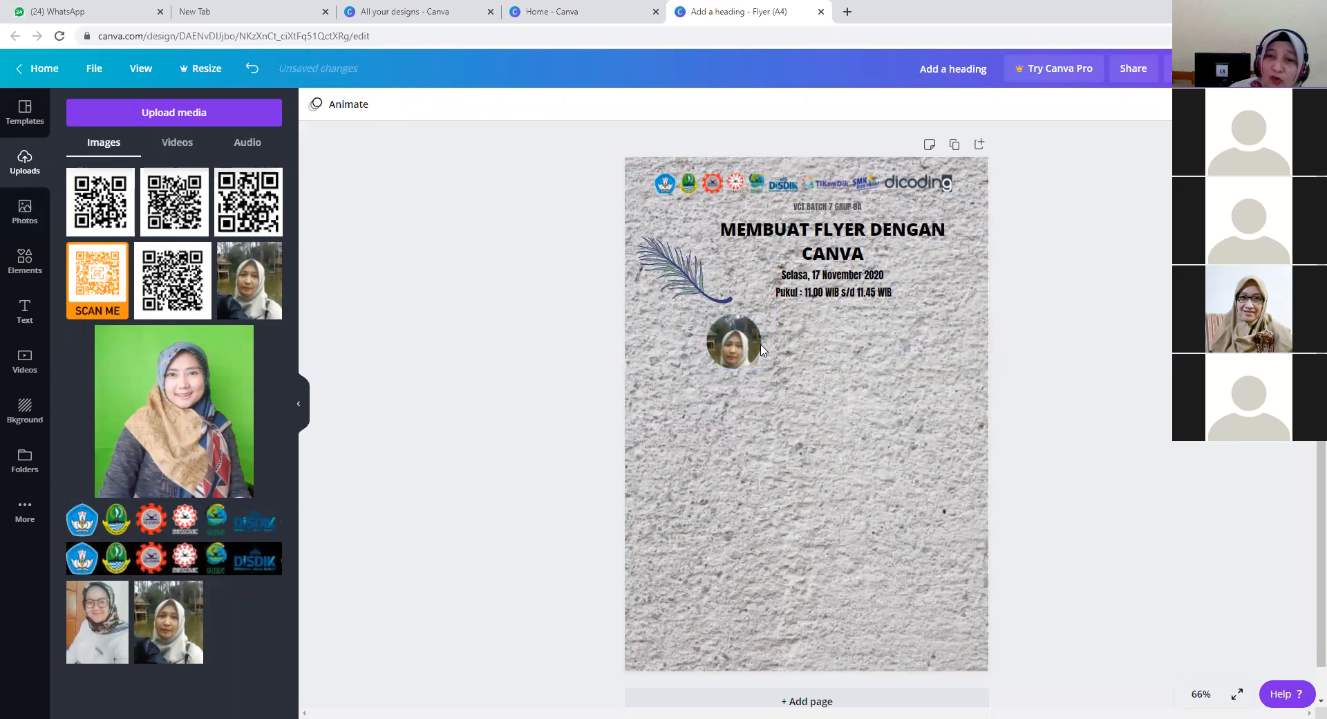
Shrink the circular portrait slightly and place it just below the leaf decoration.
left_click(734, 349)
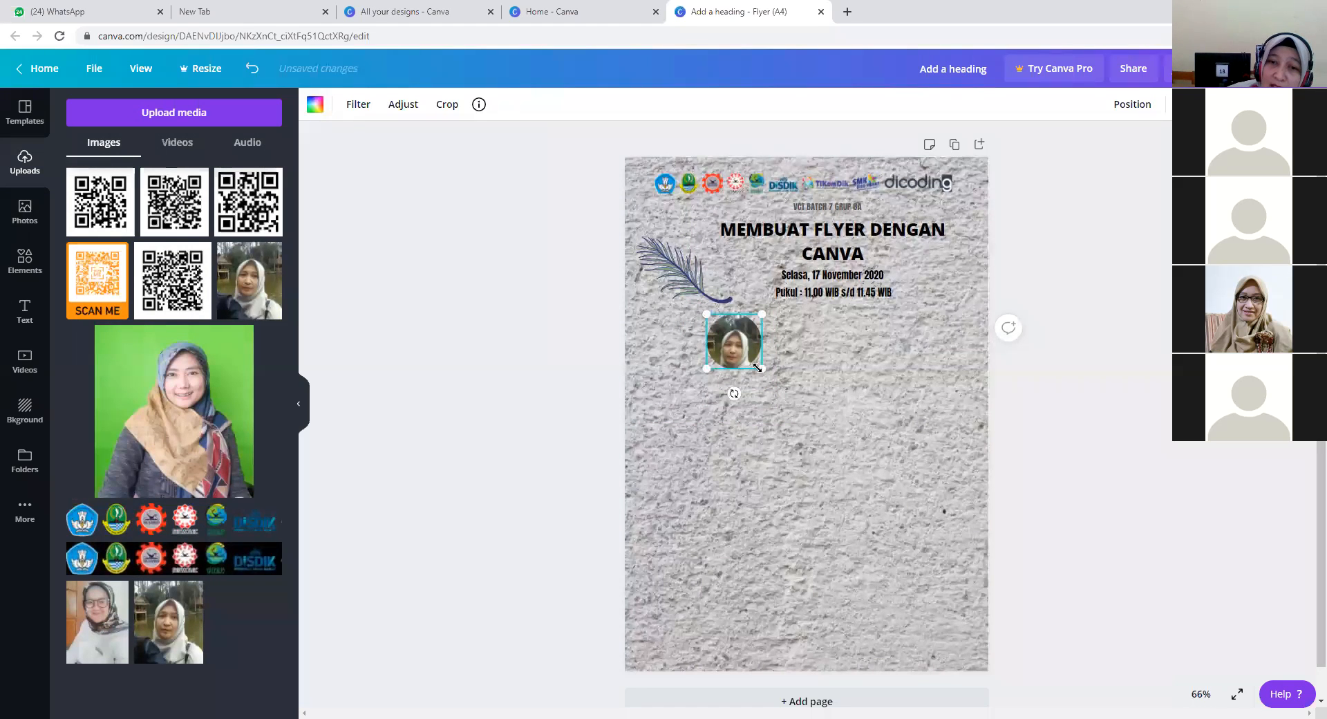
left_click_drag(758, 376, 703, 370)
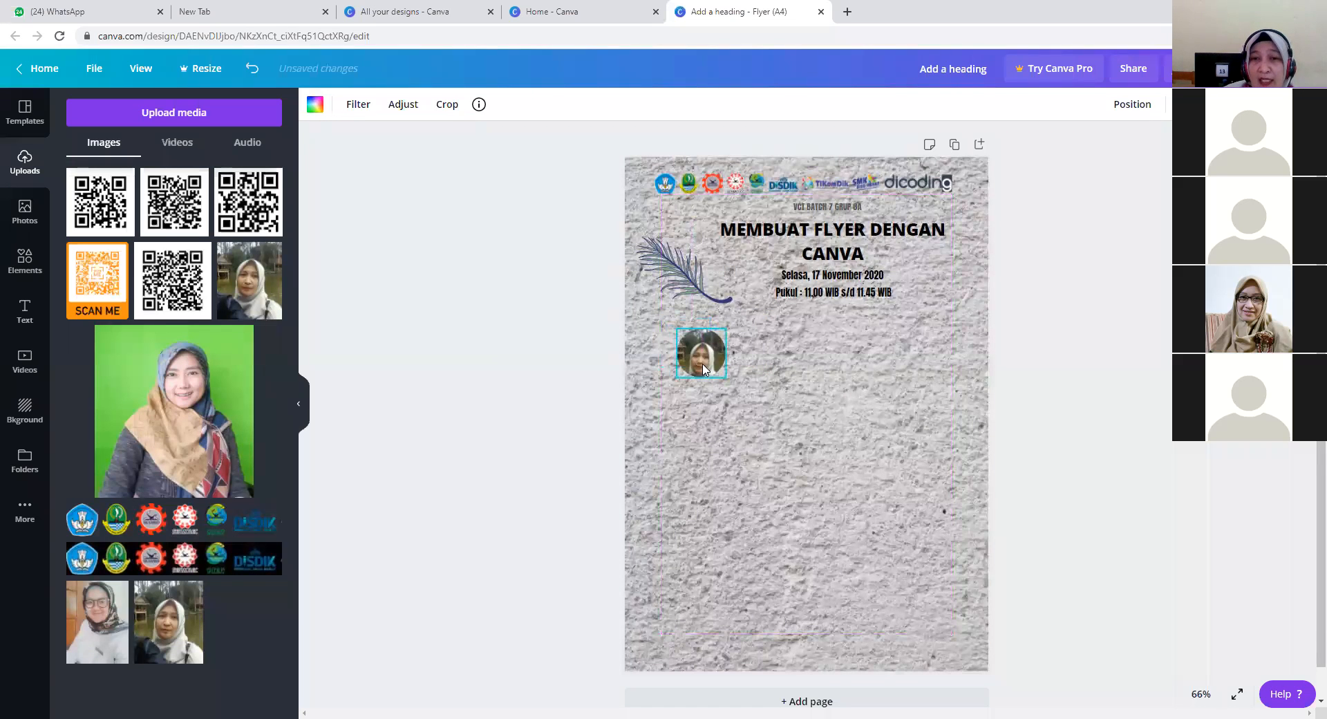
left_click(783, 340)
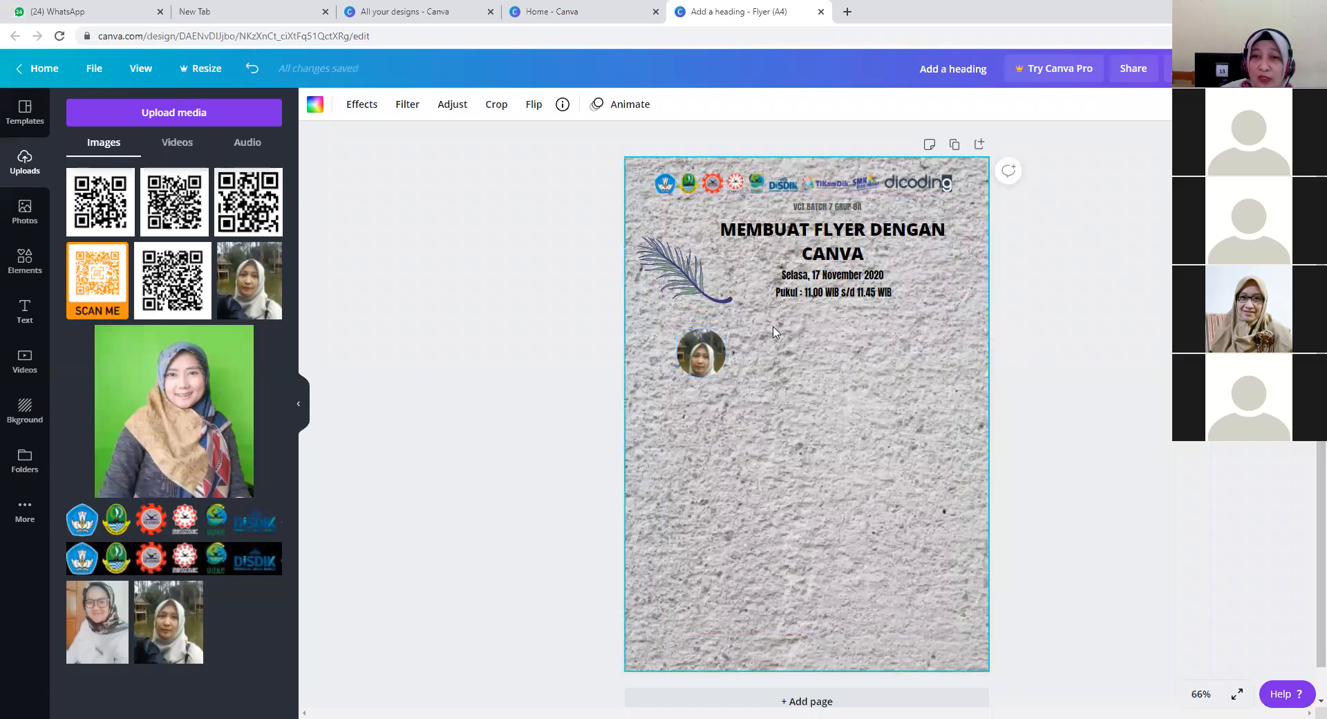
Add a body text box beside the circular portrait, below the time line, and set its font size to 14.
left_click(26, 310)
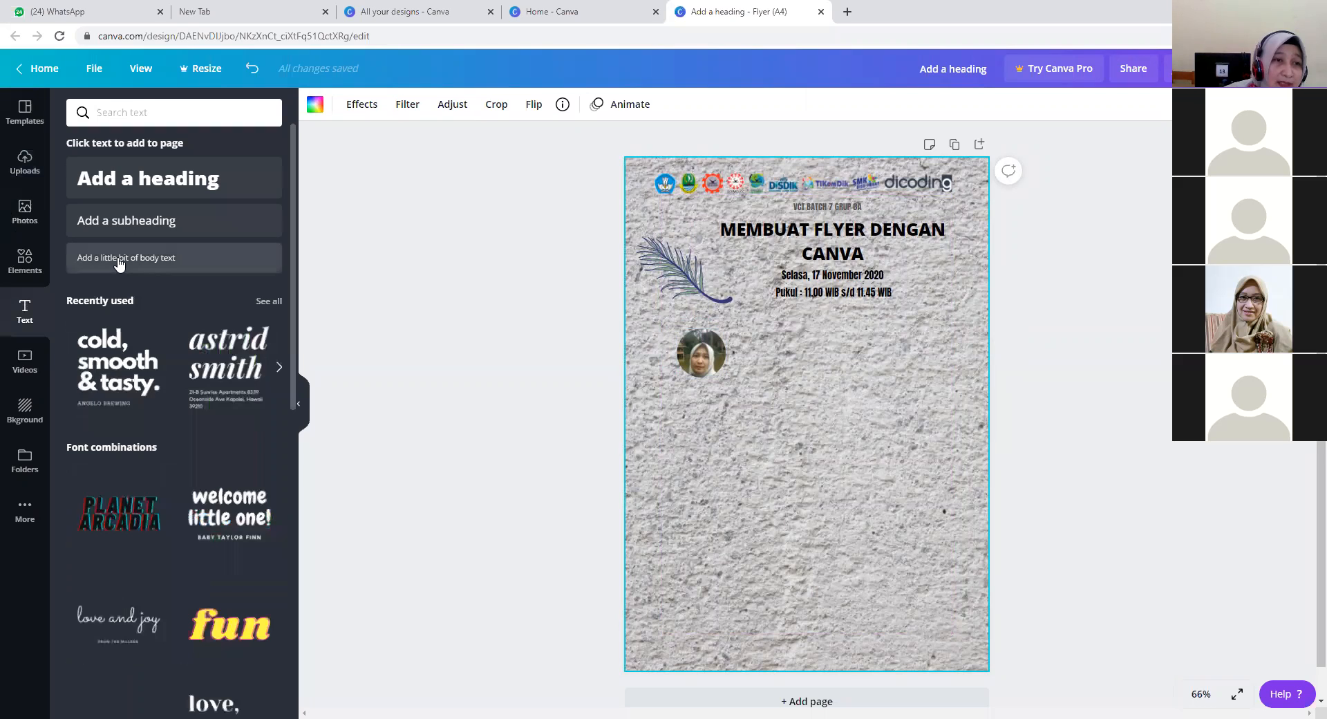
left_click(119, 262)
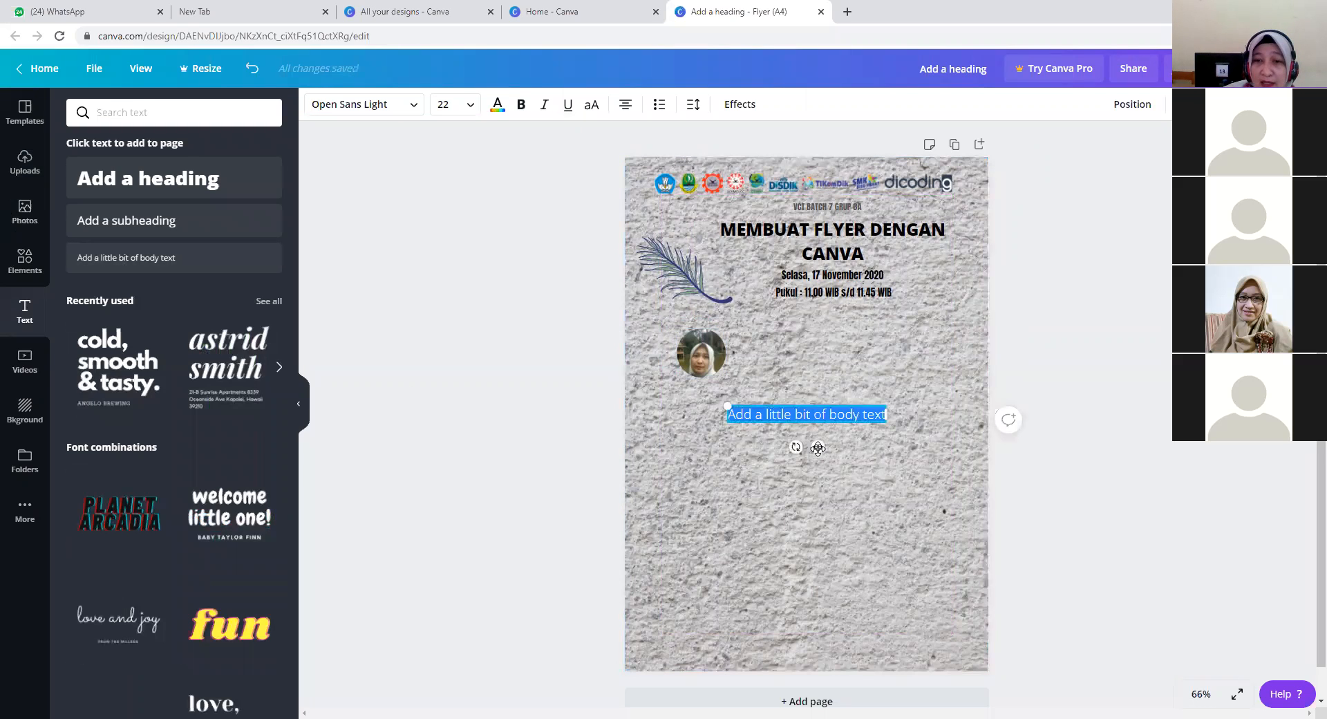
left_click_drag(817, 447, 829, 370)
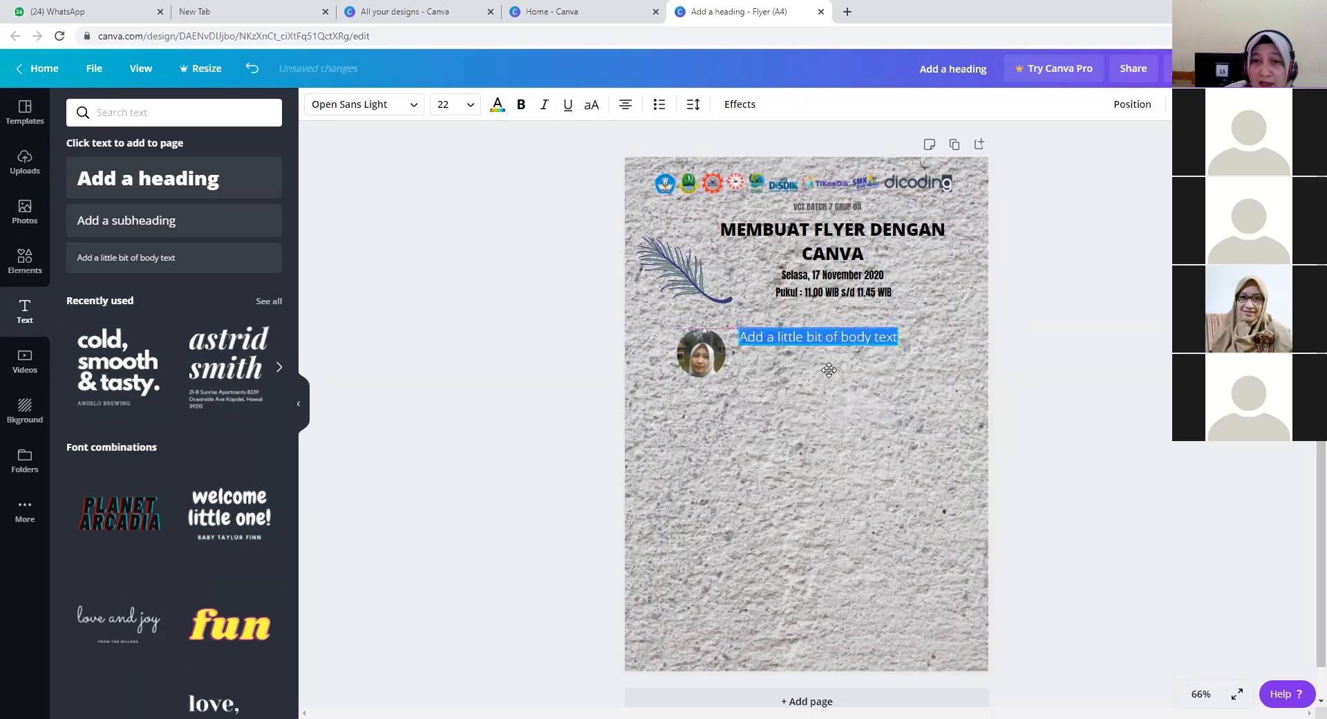
left_click(468, 105)
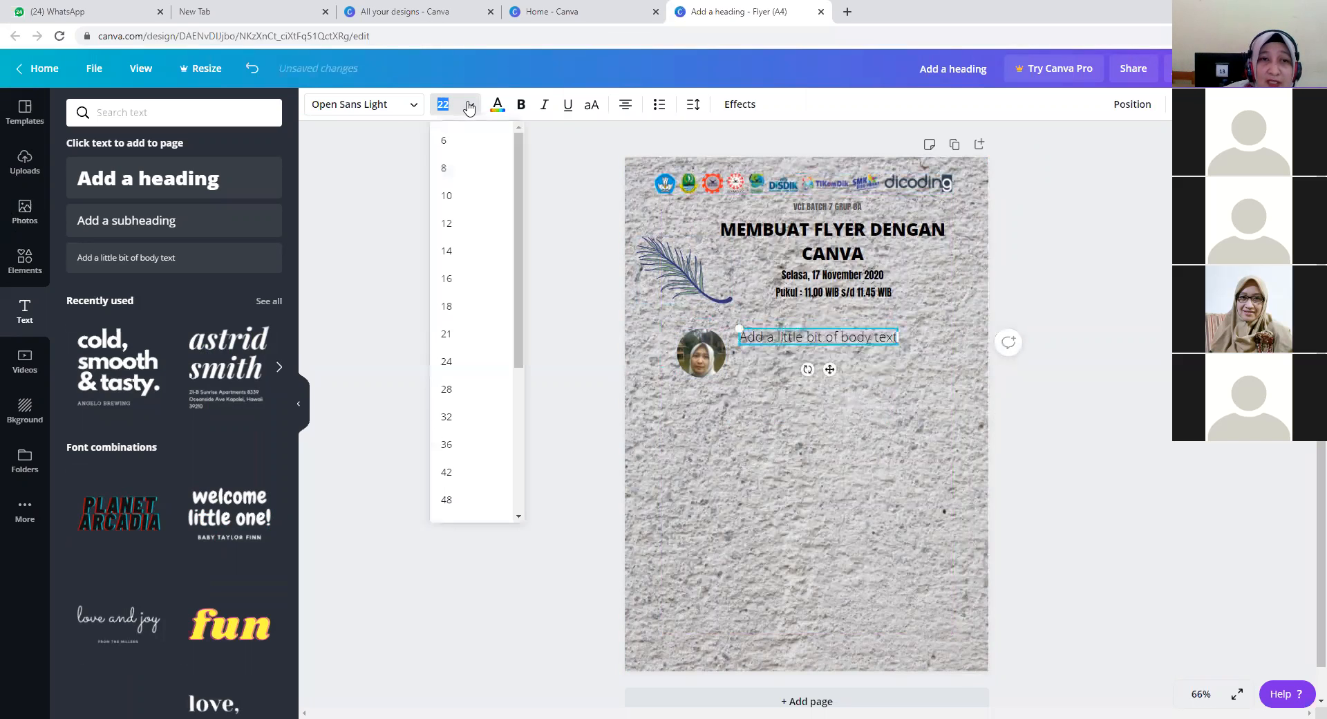
left_click(465, 221)
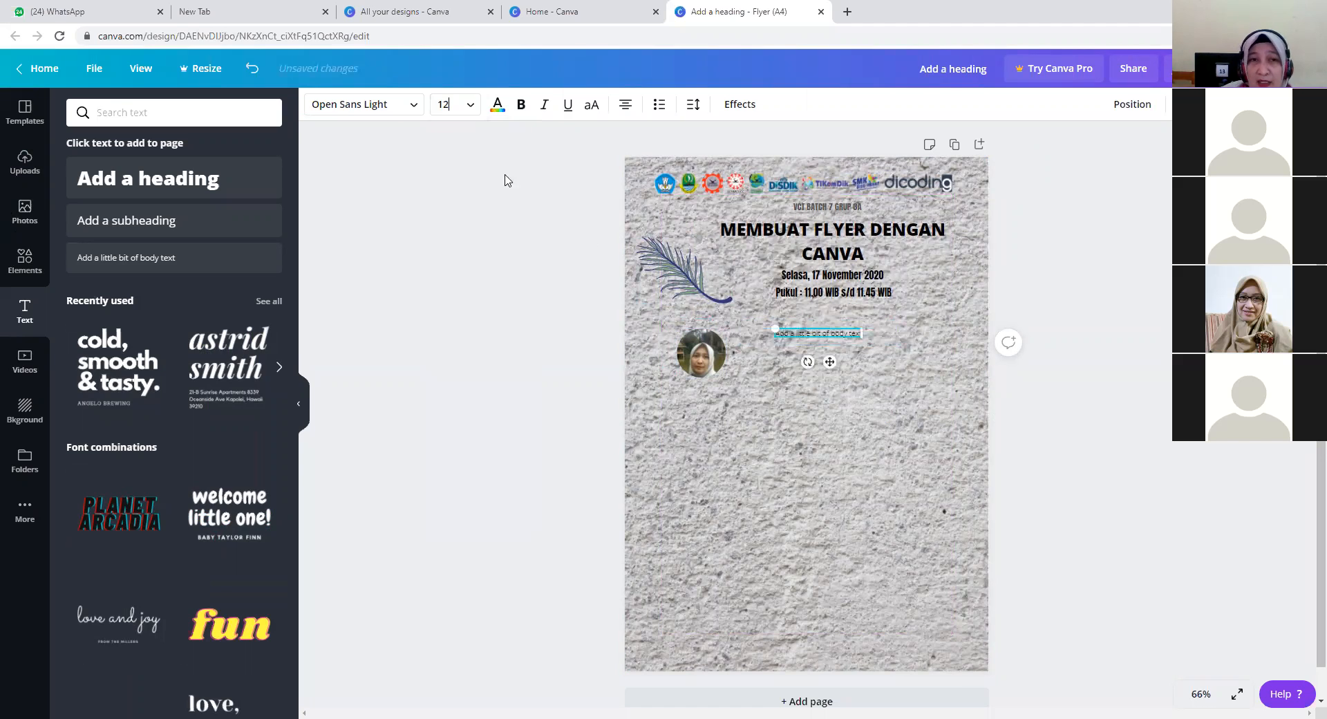
left_click(471, 104)
left_click(468, 260)
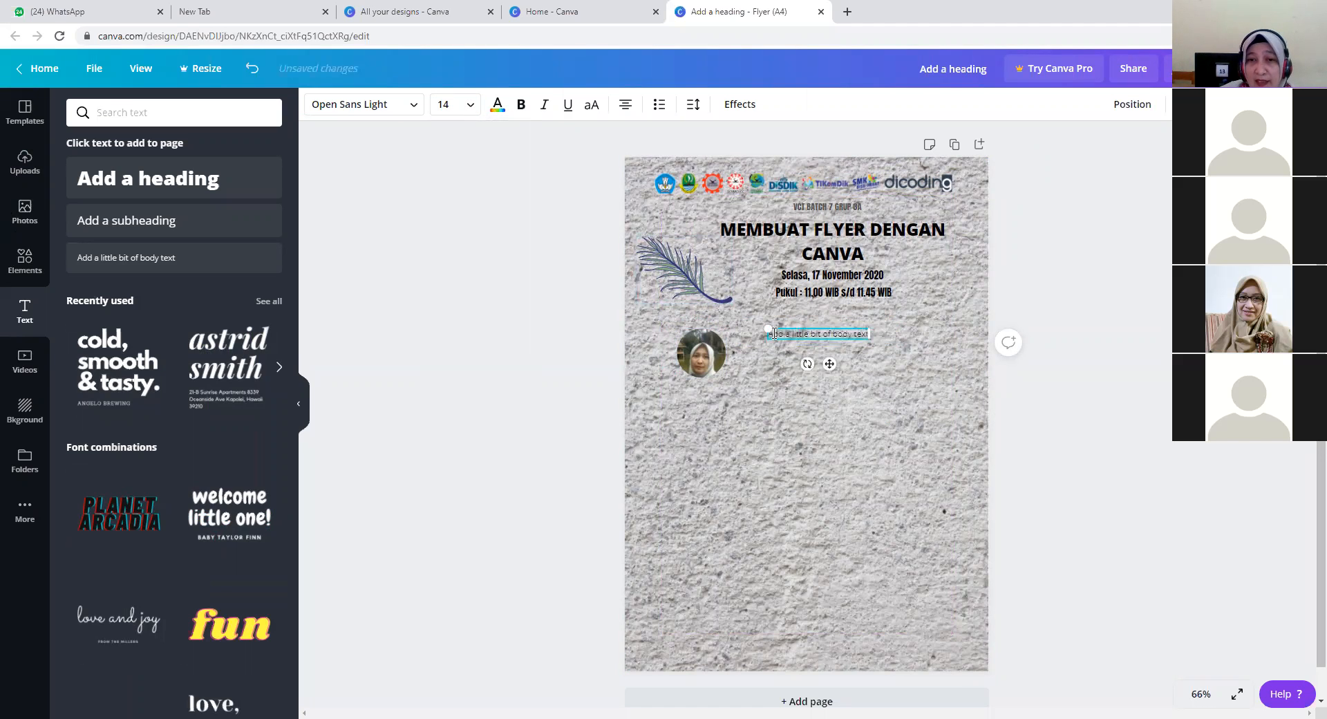
Replace the placeholder body text beside the portrait with "Presenter".
left_click_drag(793, 333, 864, 334)
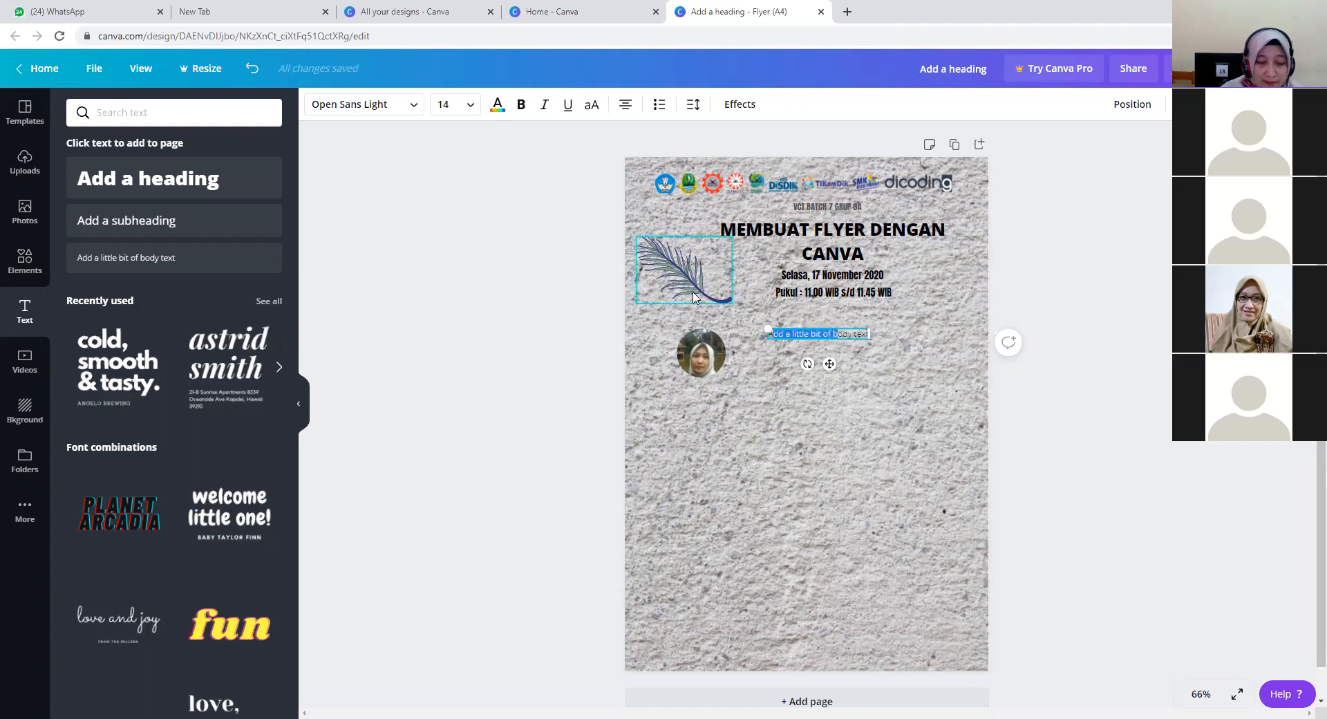
type("A")
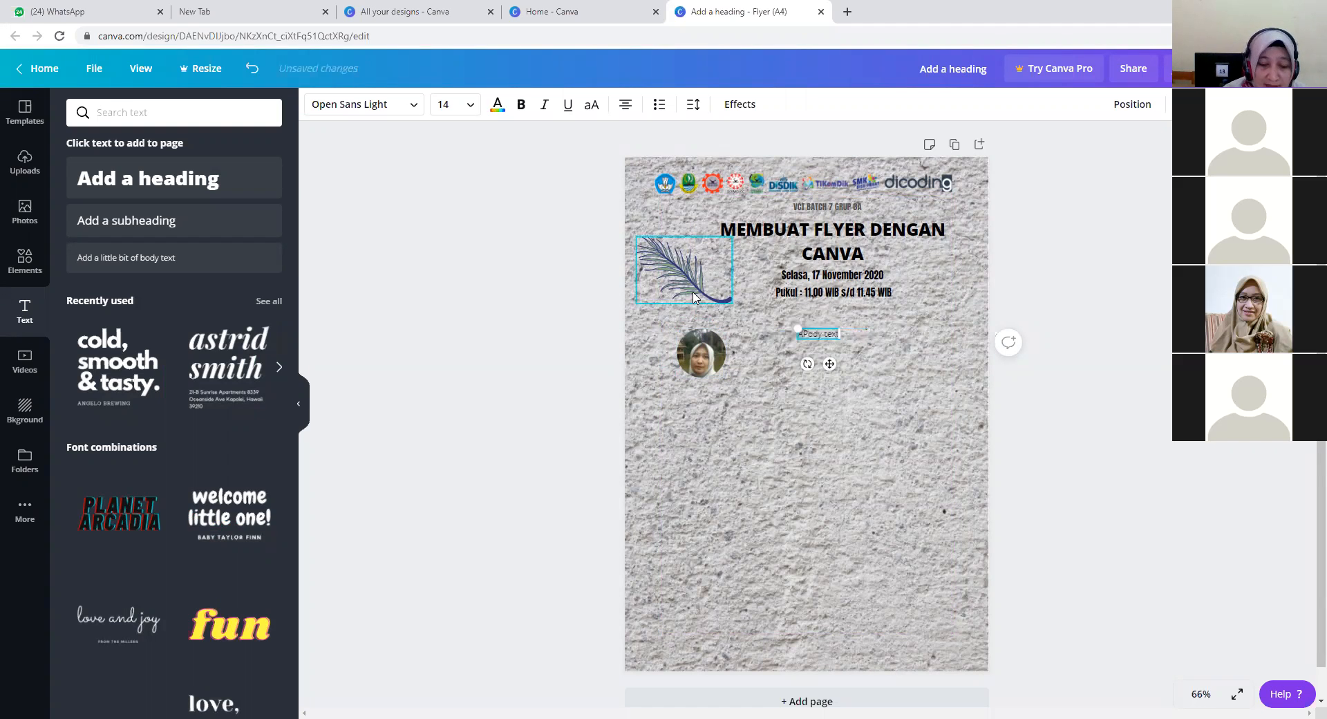
key("BackSpace")
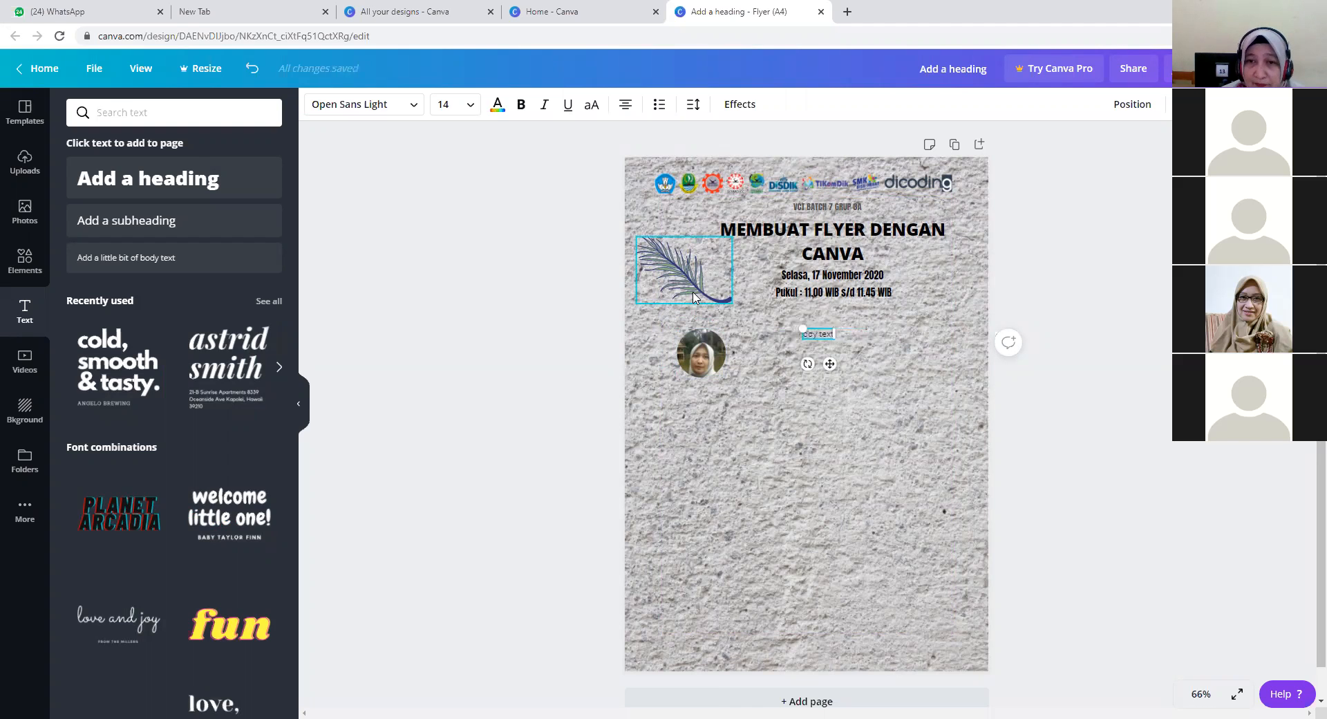
key("Delete")
key("Delete")
key("Delete")
key("Delete")
key("Delete")
key("Delete")
key("Delete")
key("Delete")
type("Pr")
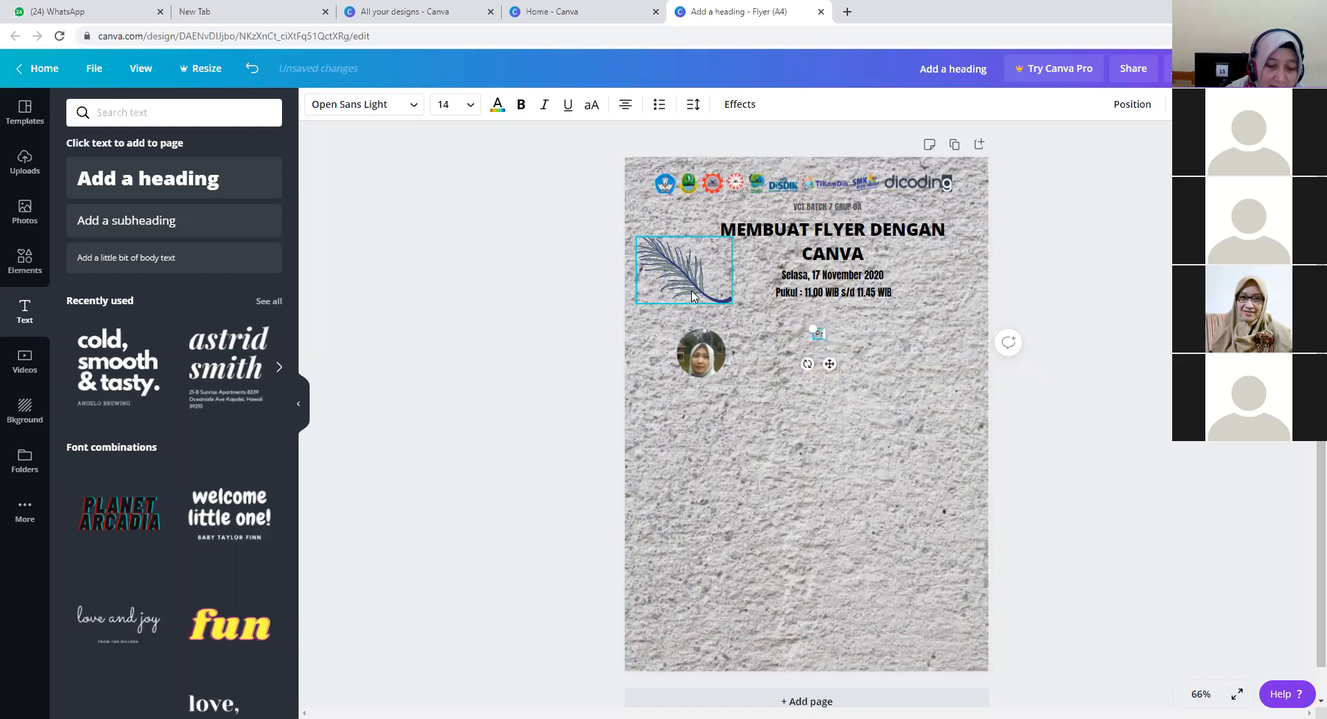
type("esenter")
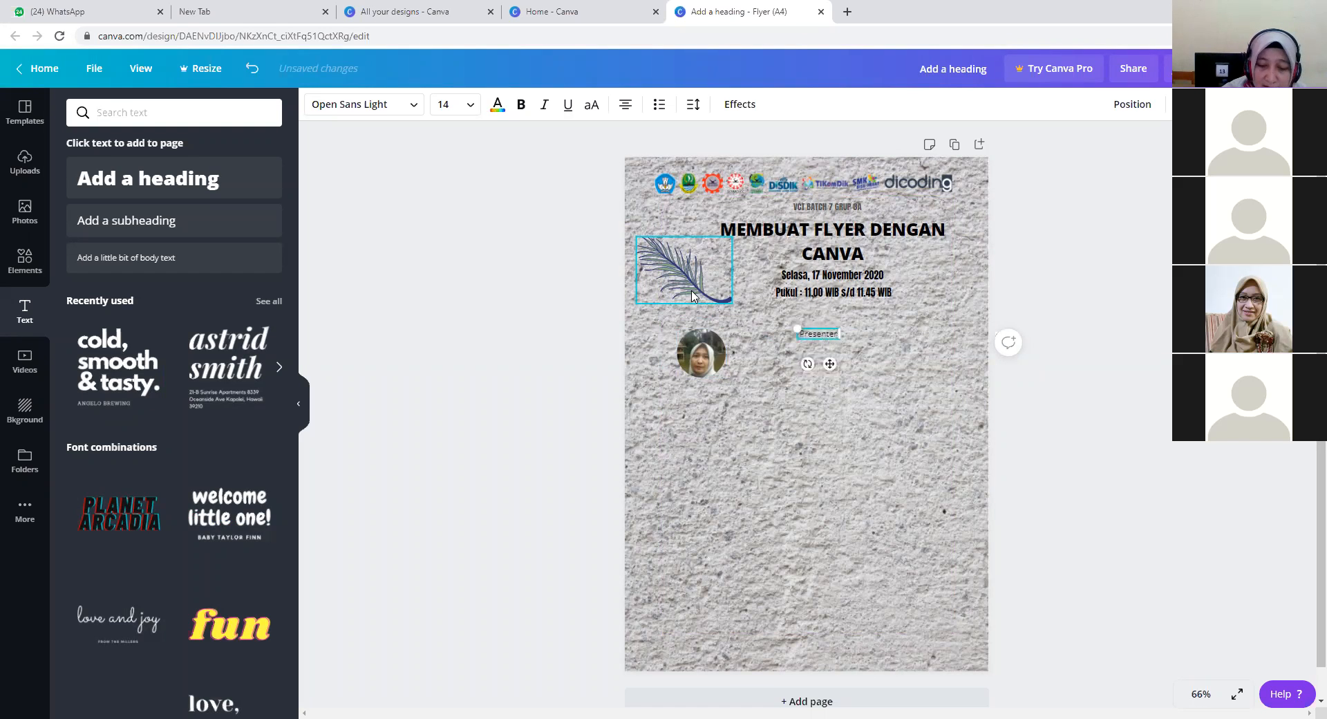
left_click(820, 351)
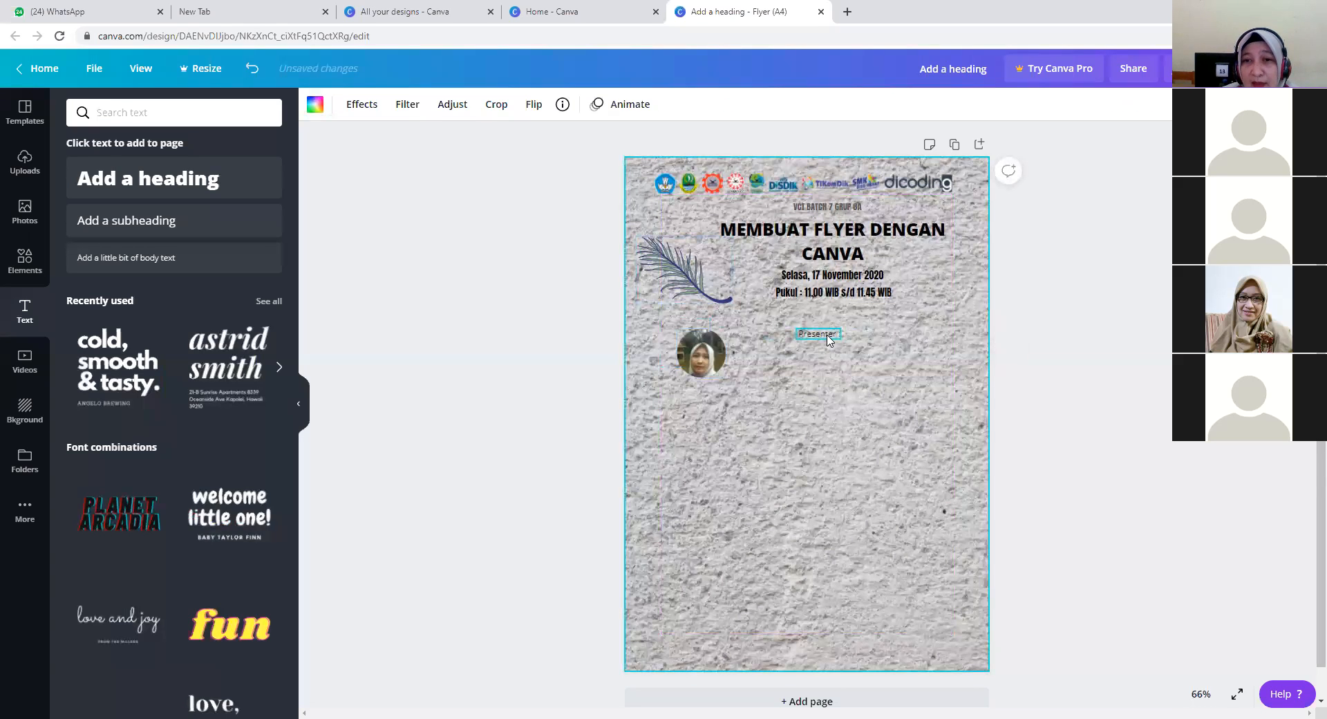
Change the font of the "Presenter :" label to Anton.
left_click(829, 339)
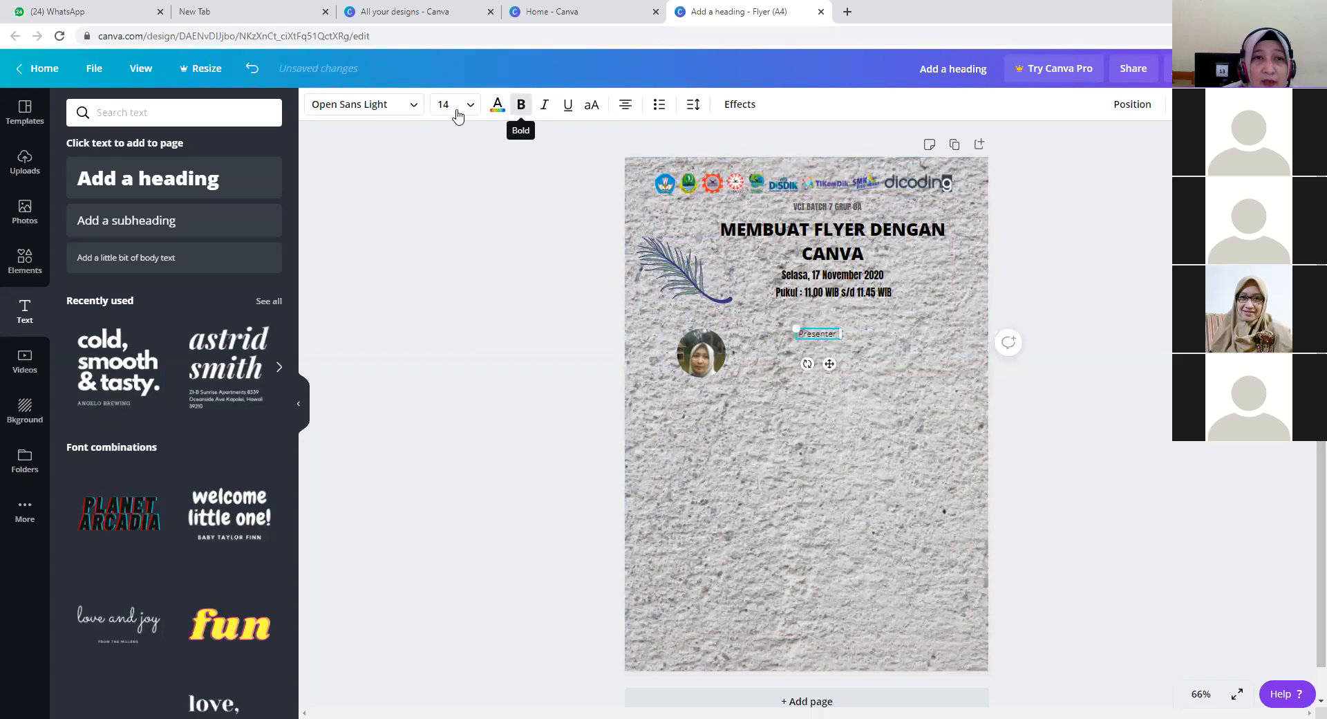
left_click(412, 113)
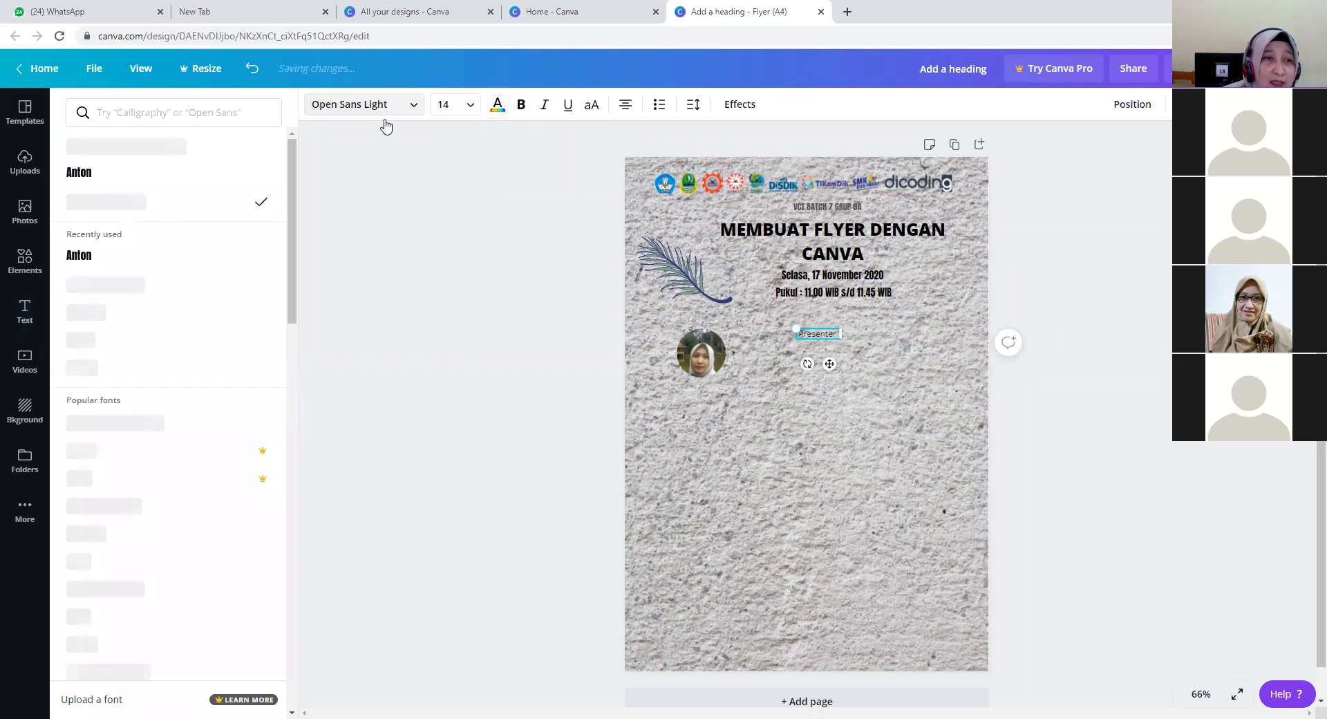
left_click(138, 255)
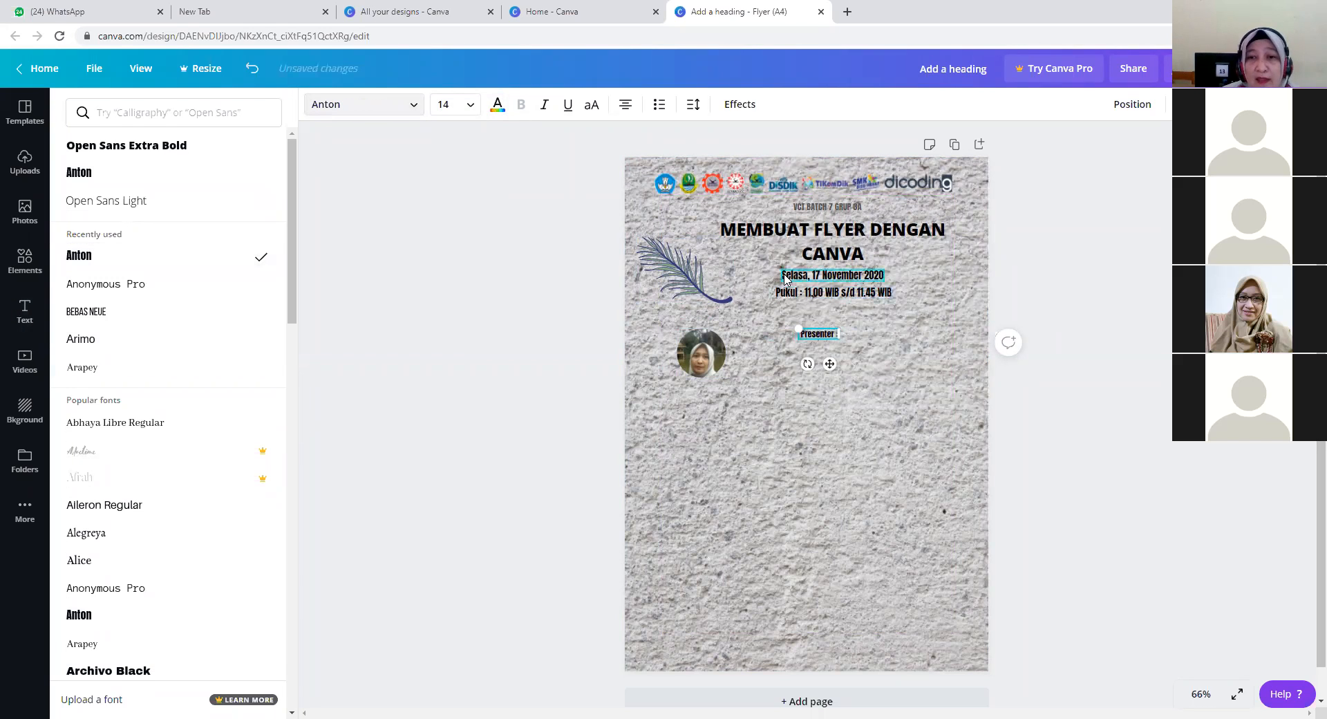
Duplicate the "Presenter :" label and place both copies beside the circular portrait, one below the other.
right_click(816, 336)
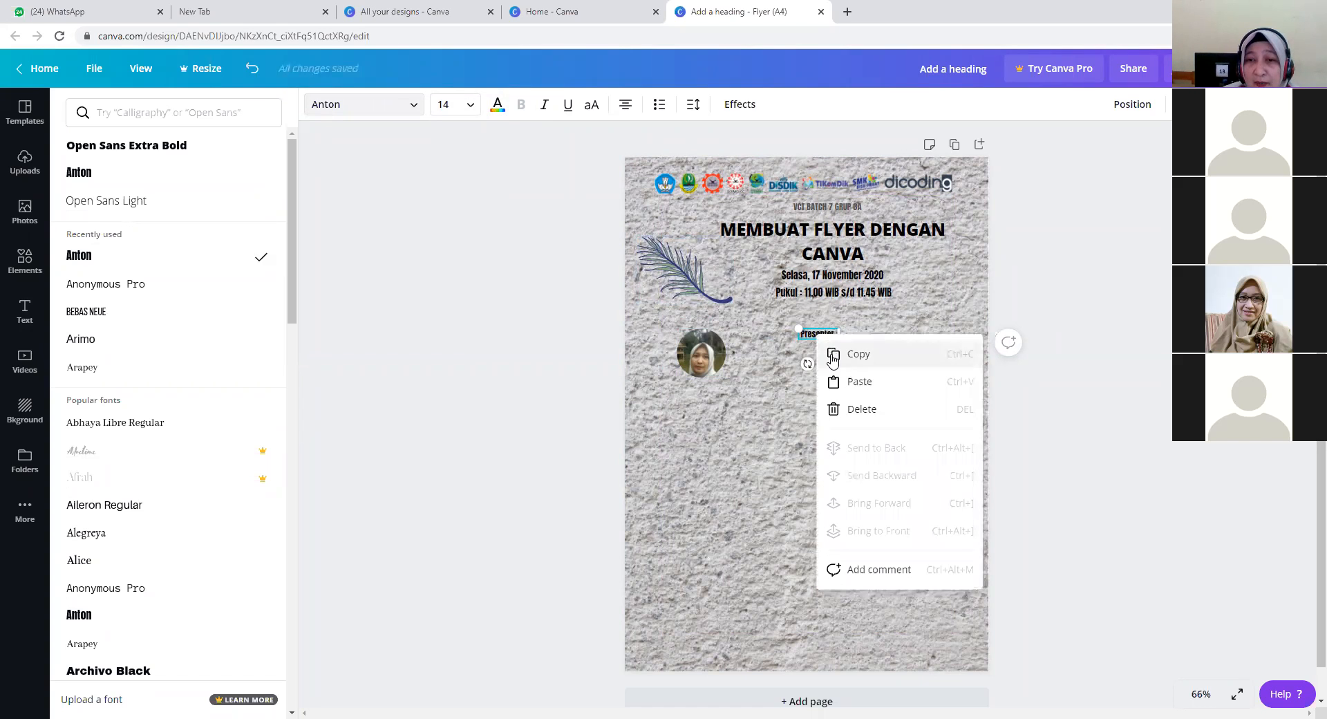
left_click(833, 355)
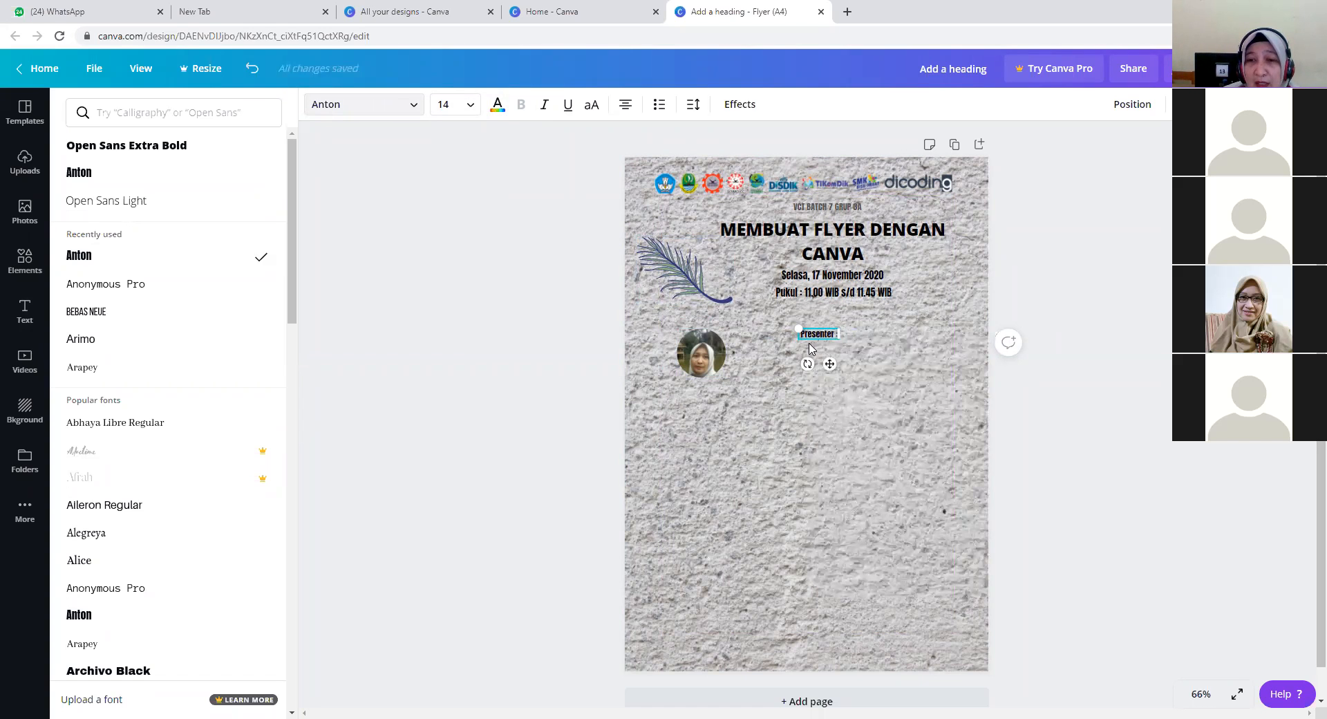
right_click(809, 347)
left_click(825, 389)
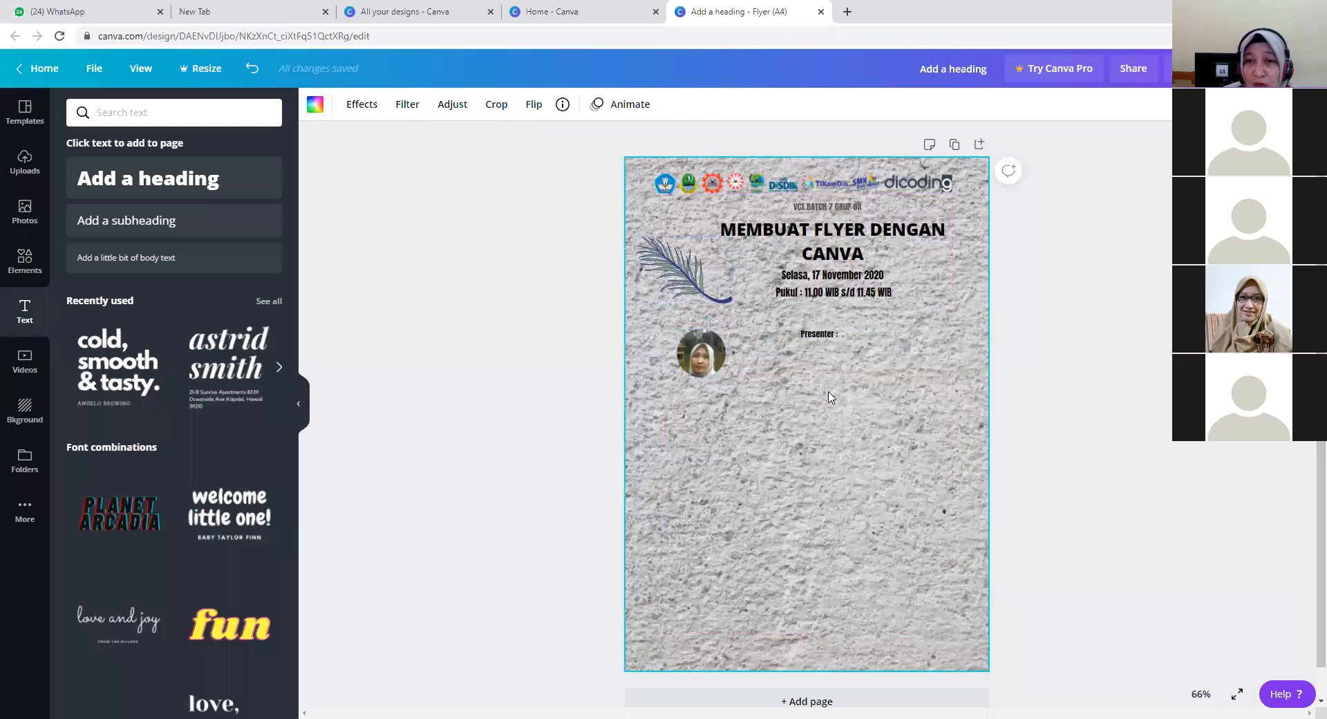
left_click_drag(838, 376, 781, 359)
left_click(826, 335)
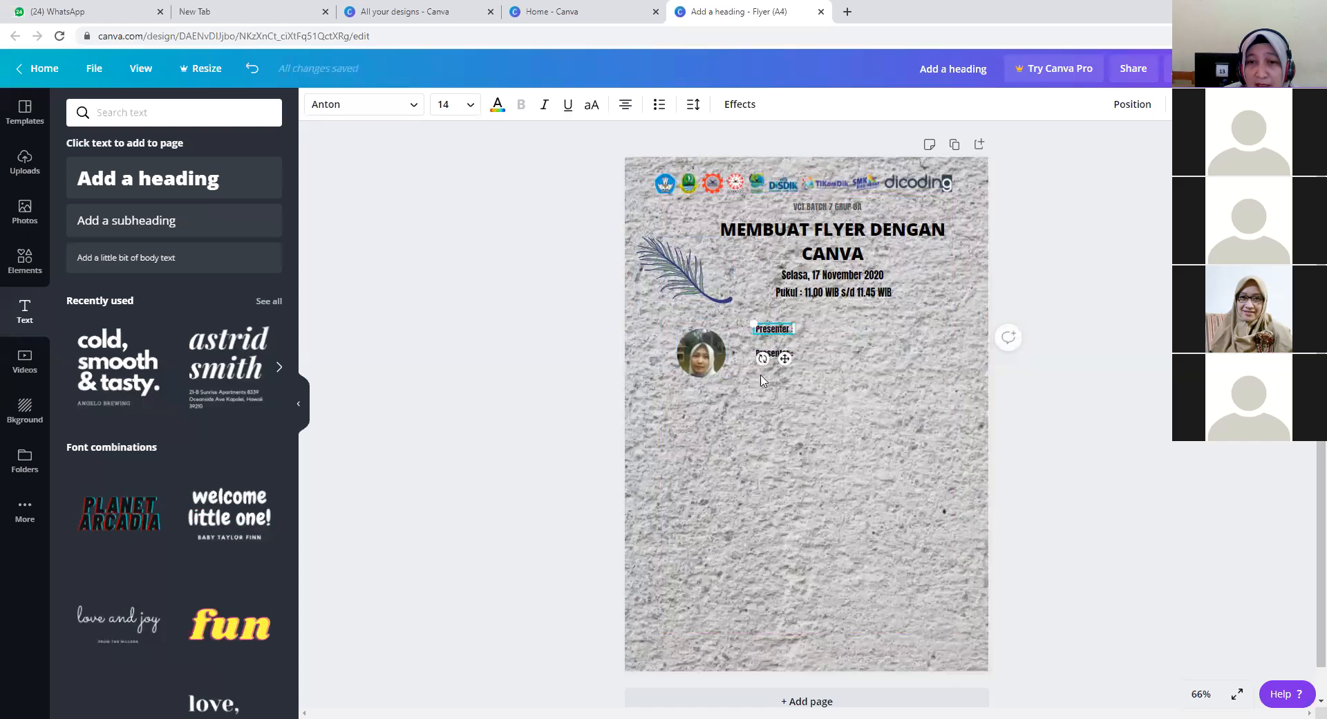
left_click(754, 403)
Replace the text of the lower "Presenter :" copy with the presenter's full name.
left_click(774, 354)
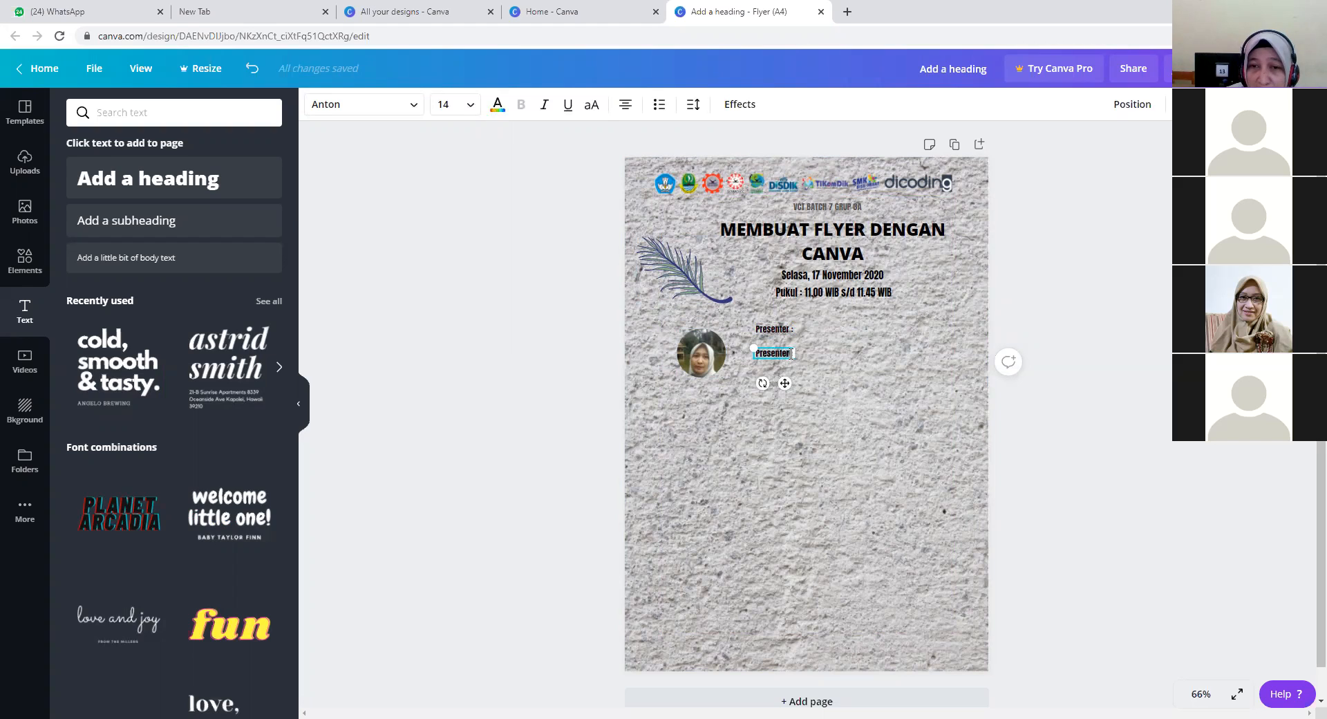
key("BackSpace")
key("BackSpace")
key("BackSpace")
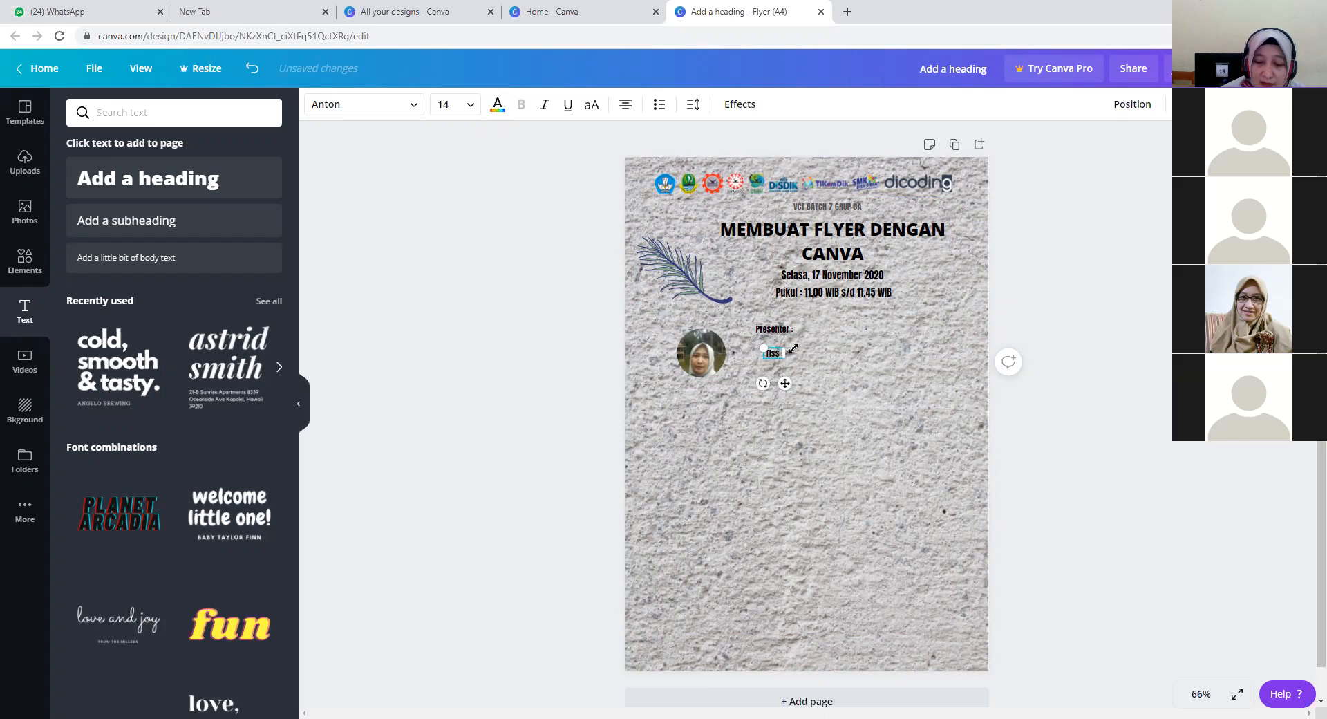
key("BackSpace")
key("BackSpace")
key("BackSpace")
key("BackSpace")
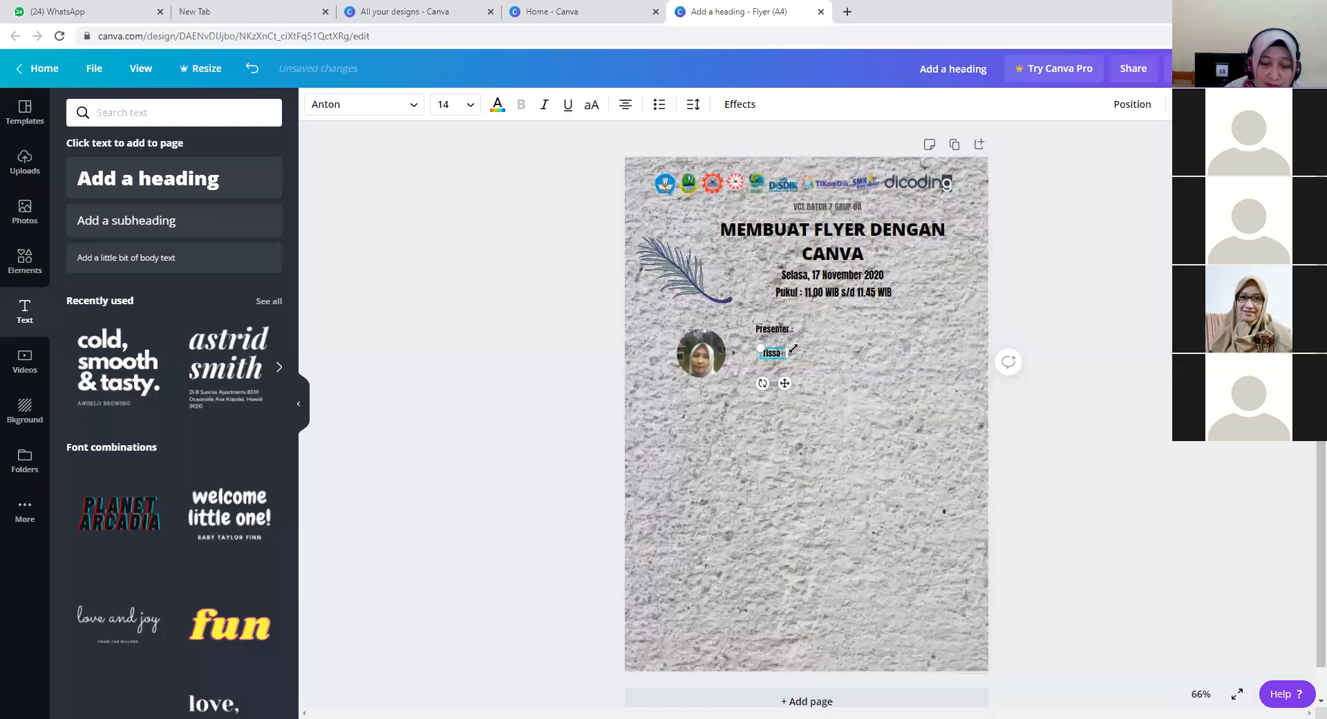
type("nita :")
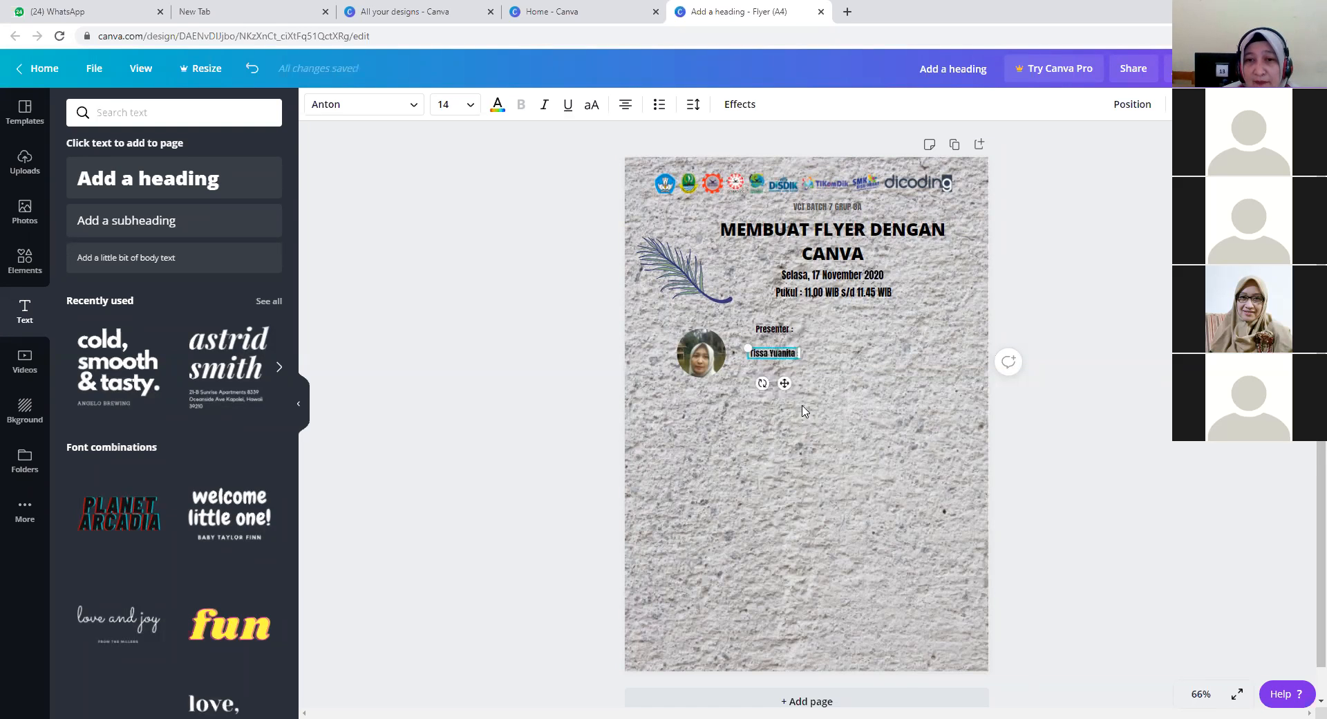
left_click(796, 382)
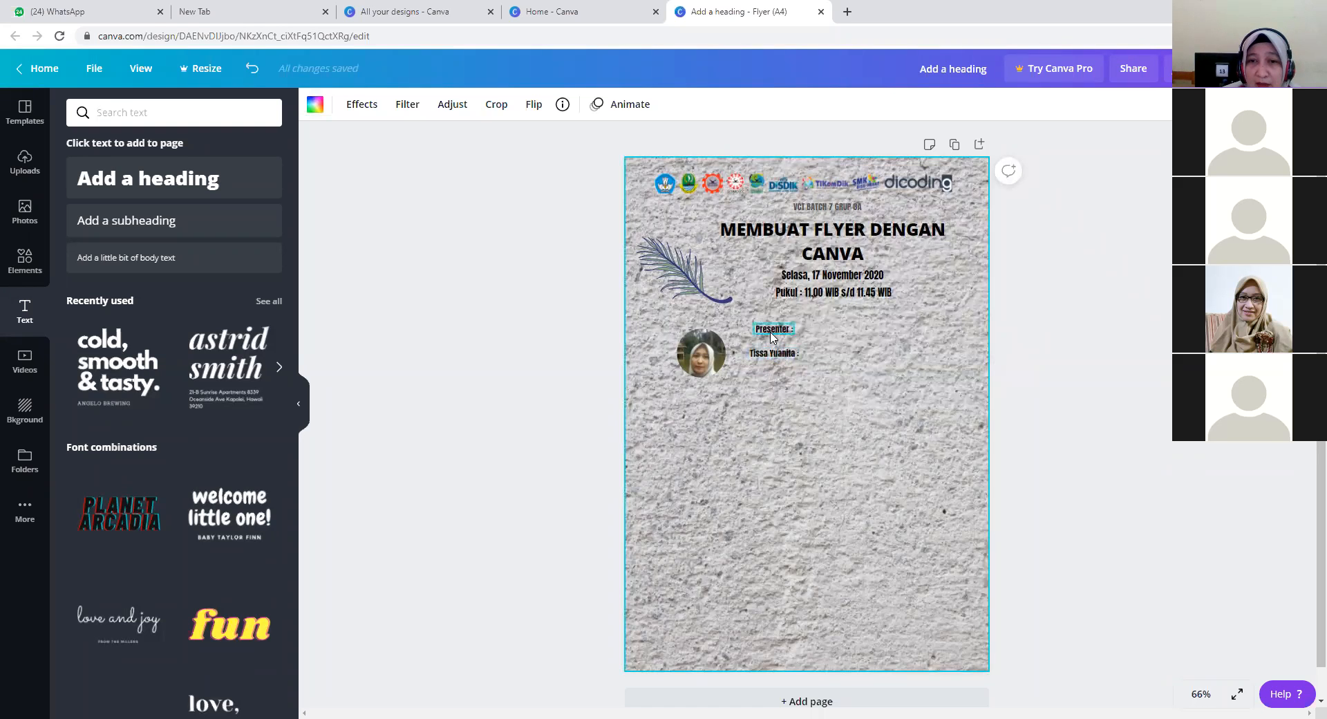
Move the "Presenter :" label closer above the presenter's name and line up their left edges.
left_click(771, 336)
left_click_drag(769, 335, 768, 336)
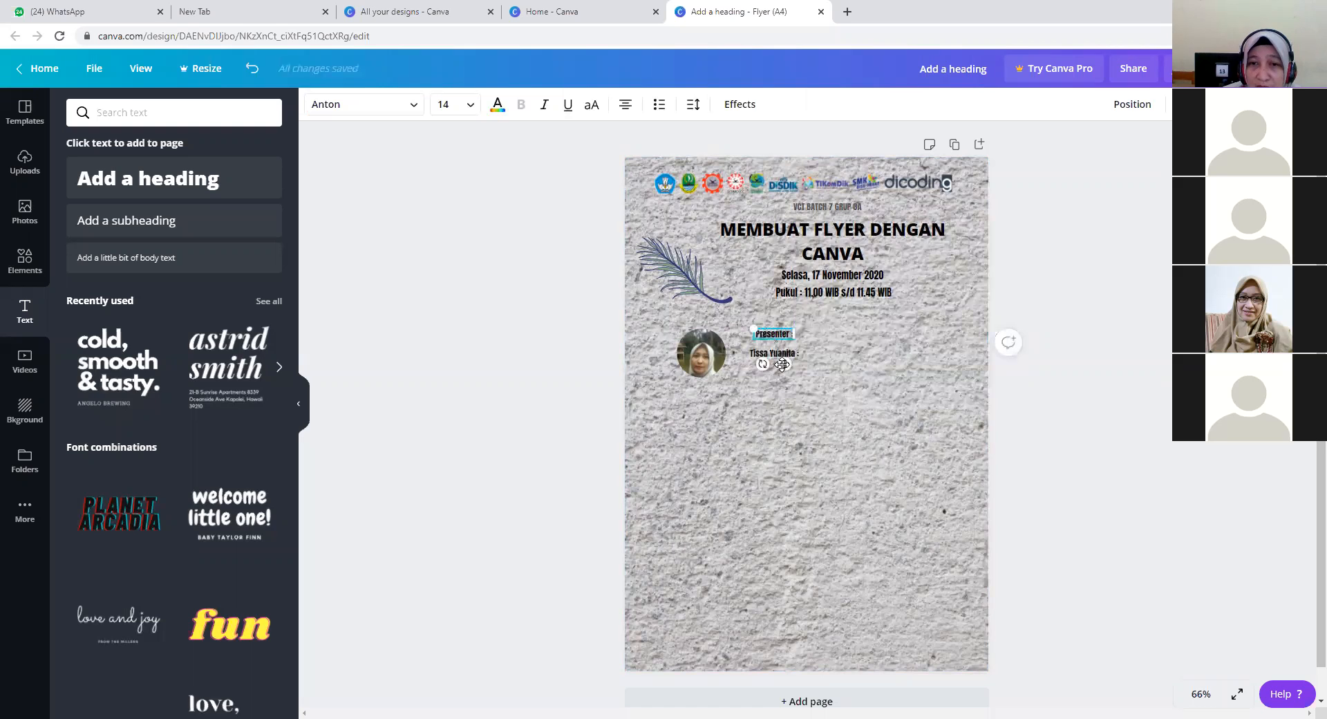
left_click_drag(779, 365, 773, 364)
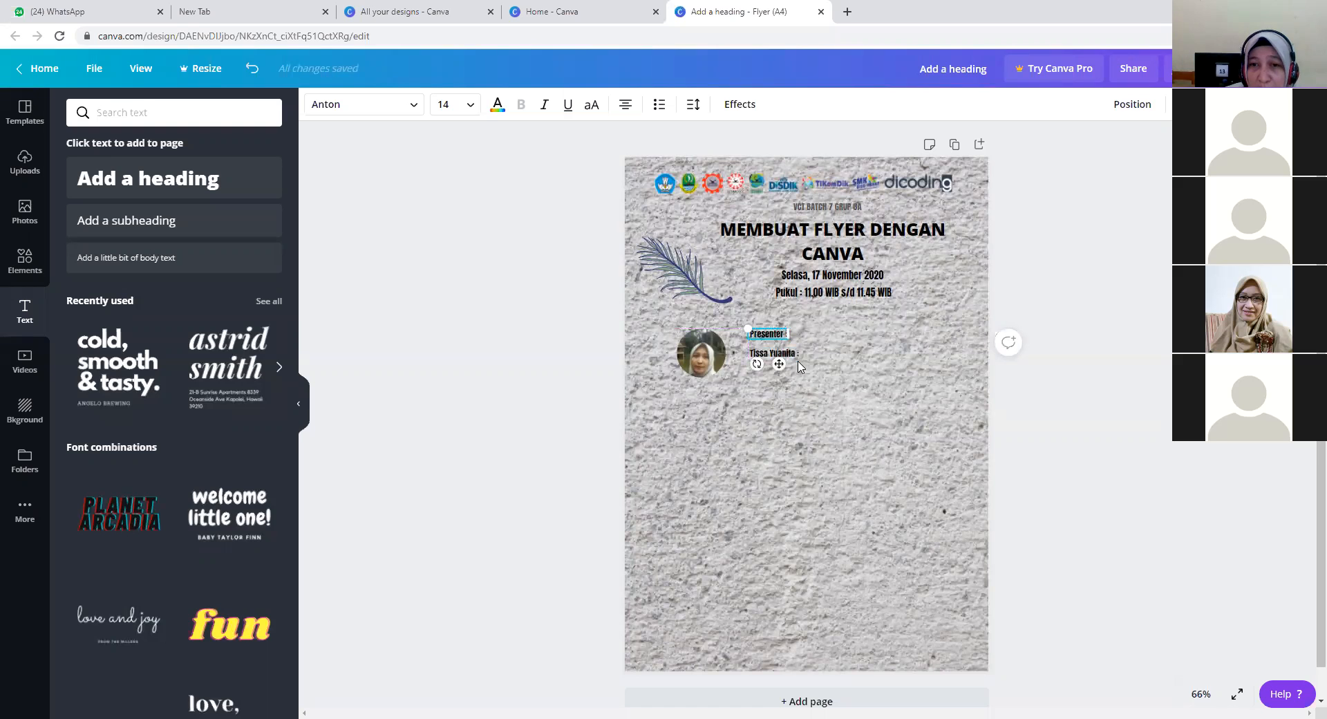
Duplicate the presenter's name line and place the copy directly below it, aligned at the left.
left_click(767, 362)
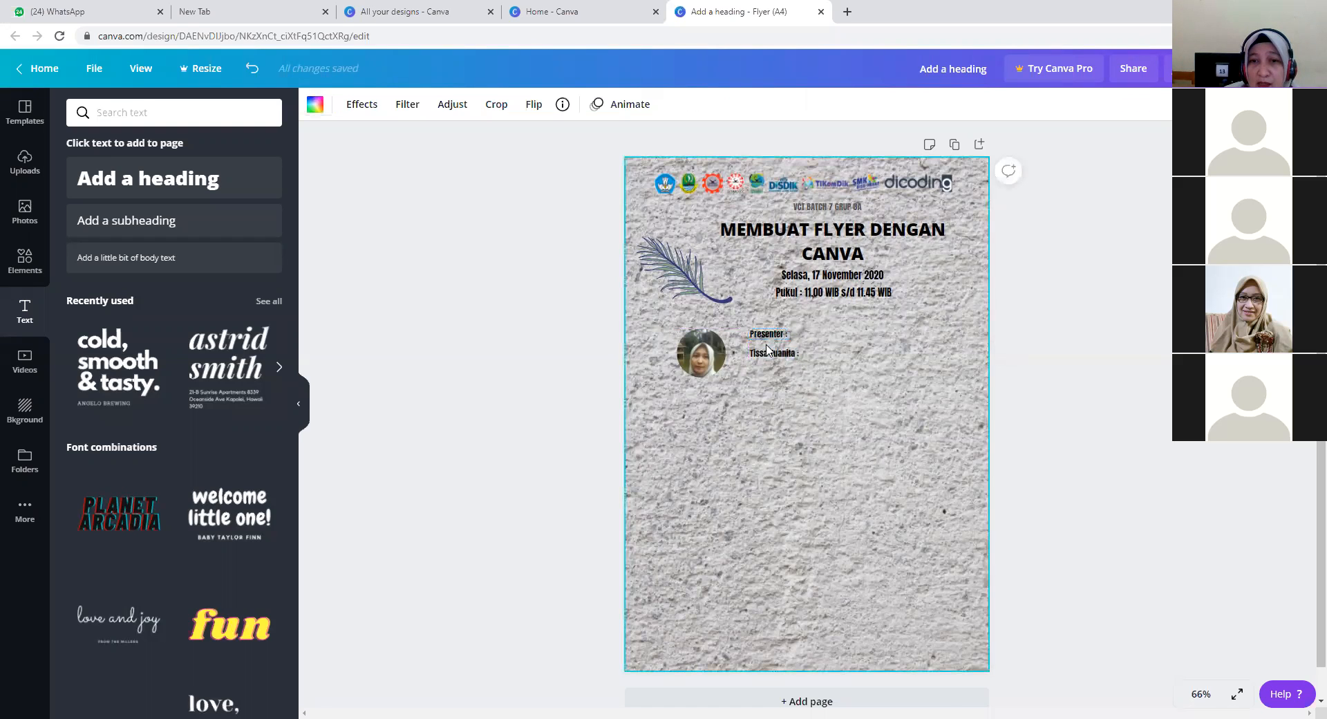
left_click(764, 354)
double_click(764, 354)
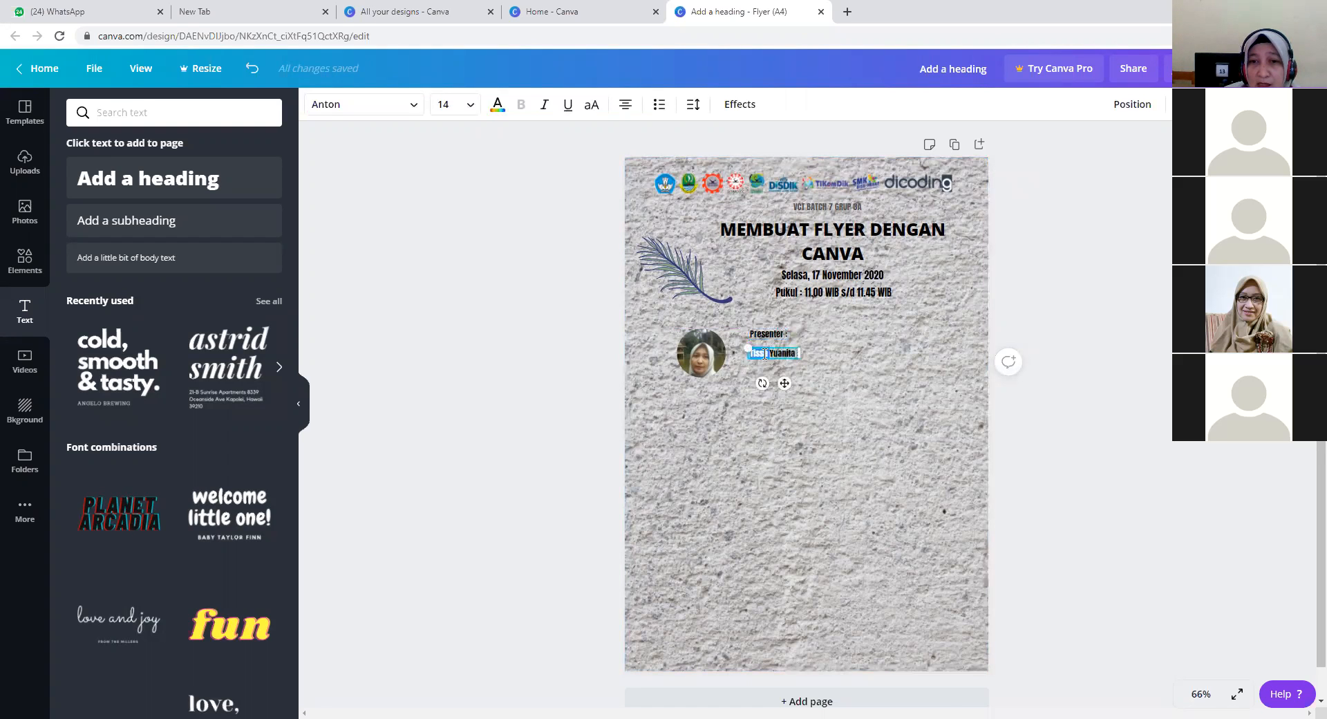
left_click(788, 353)
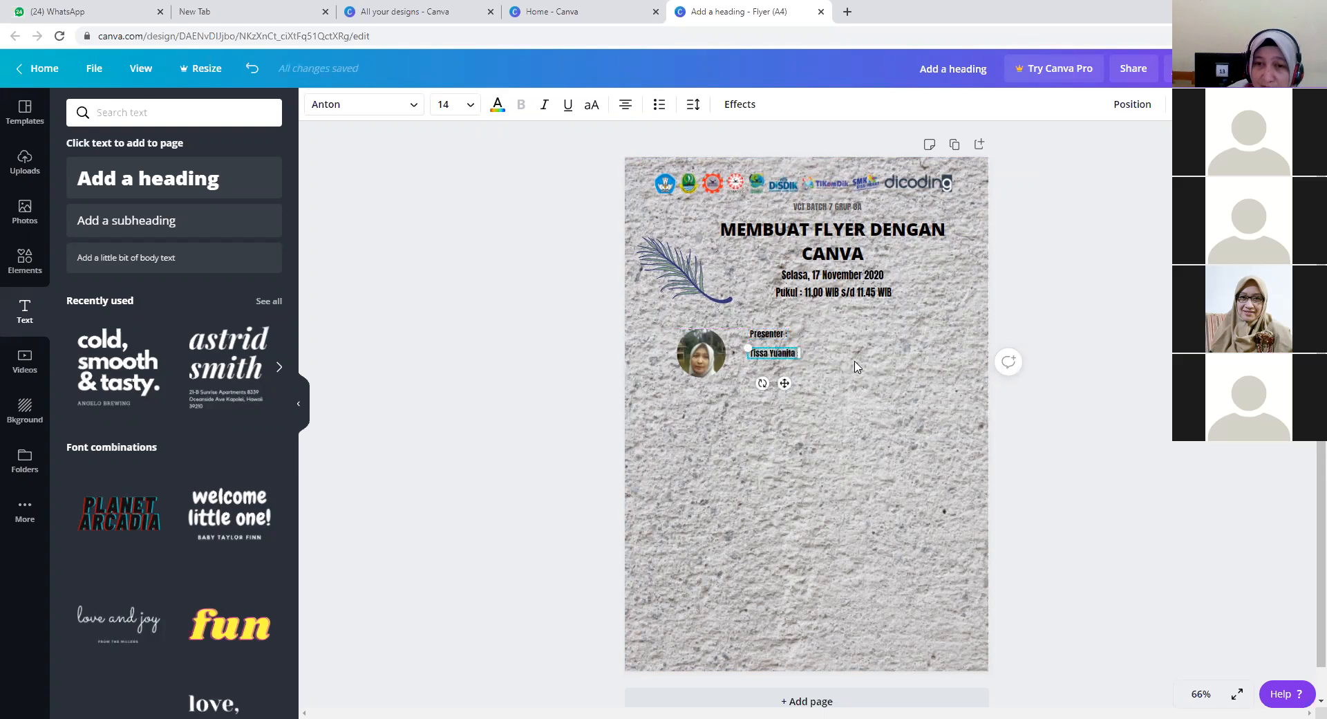
right_click(758, 353)
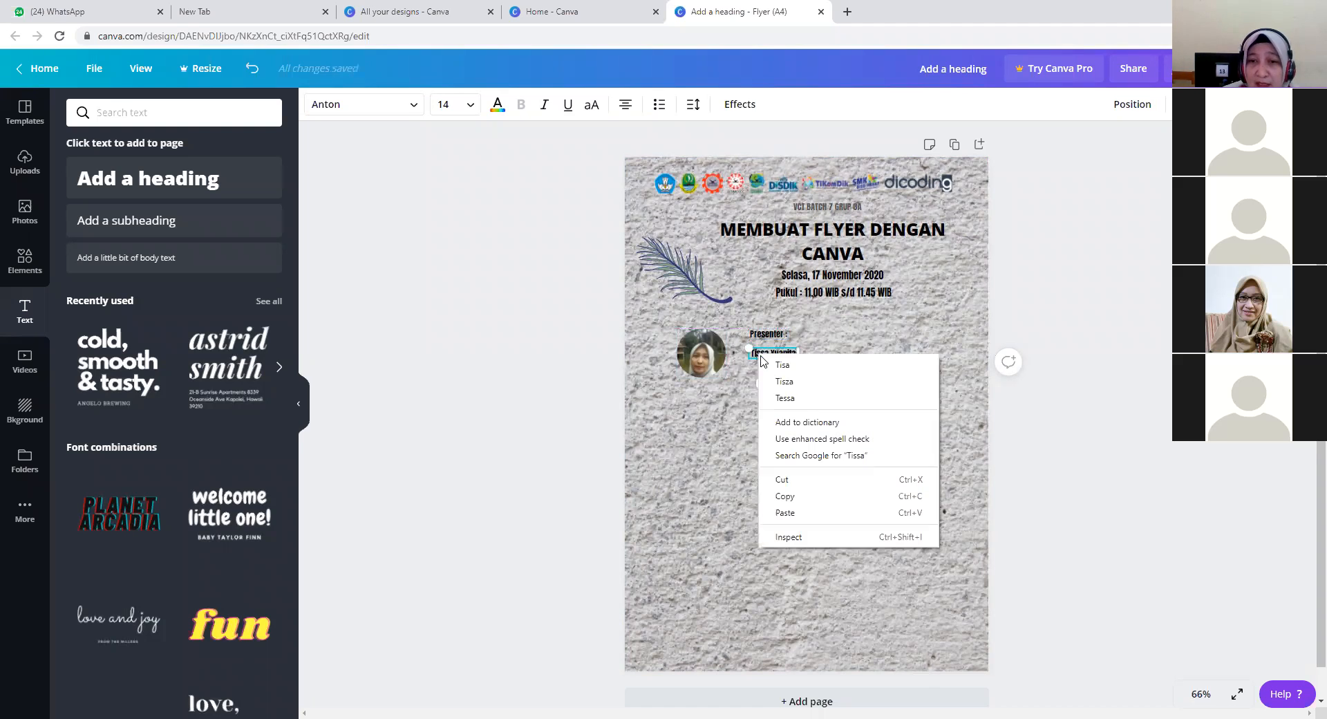
left_click(738, 418)
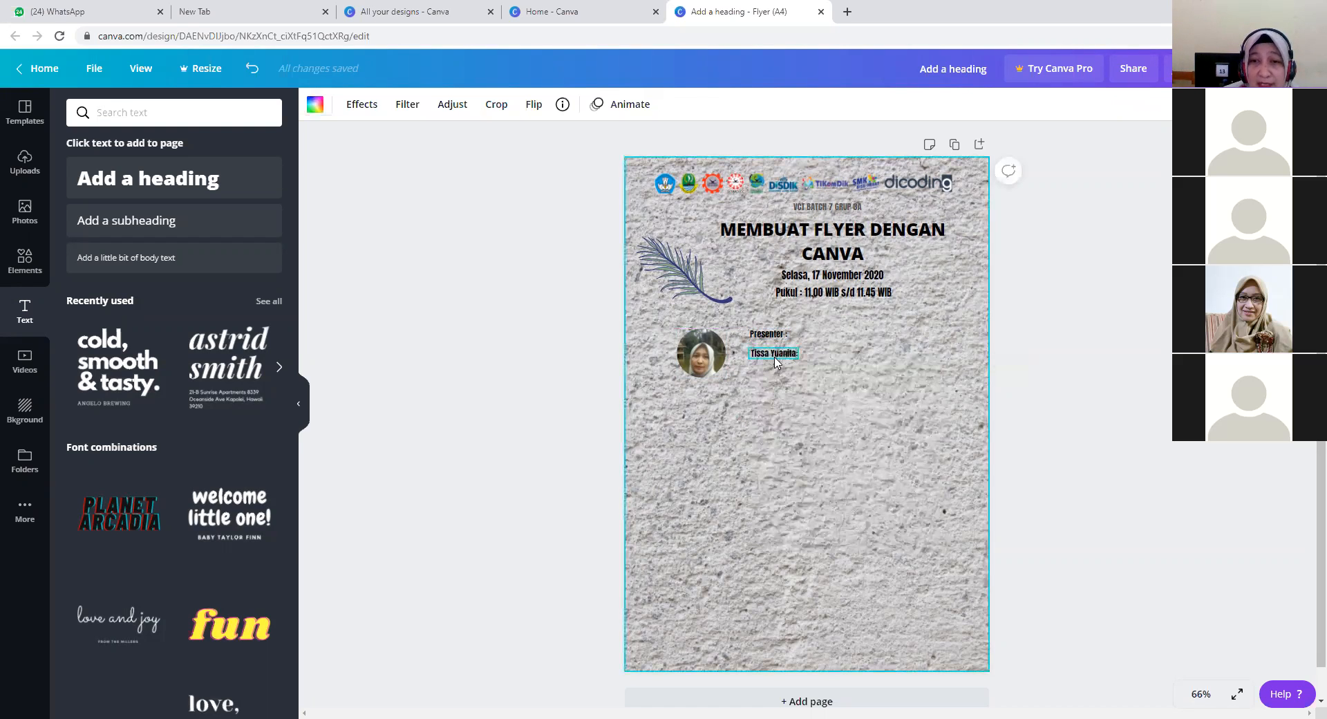
left_click(774, 360)
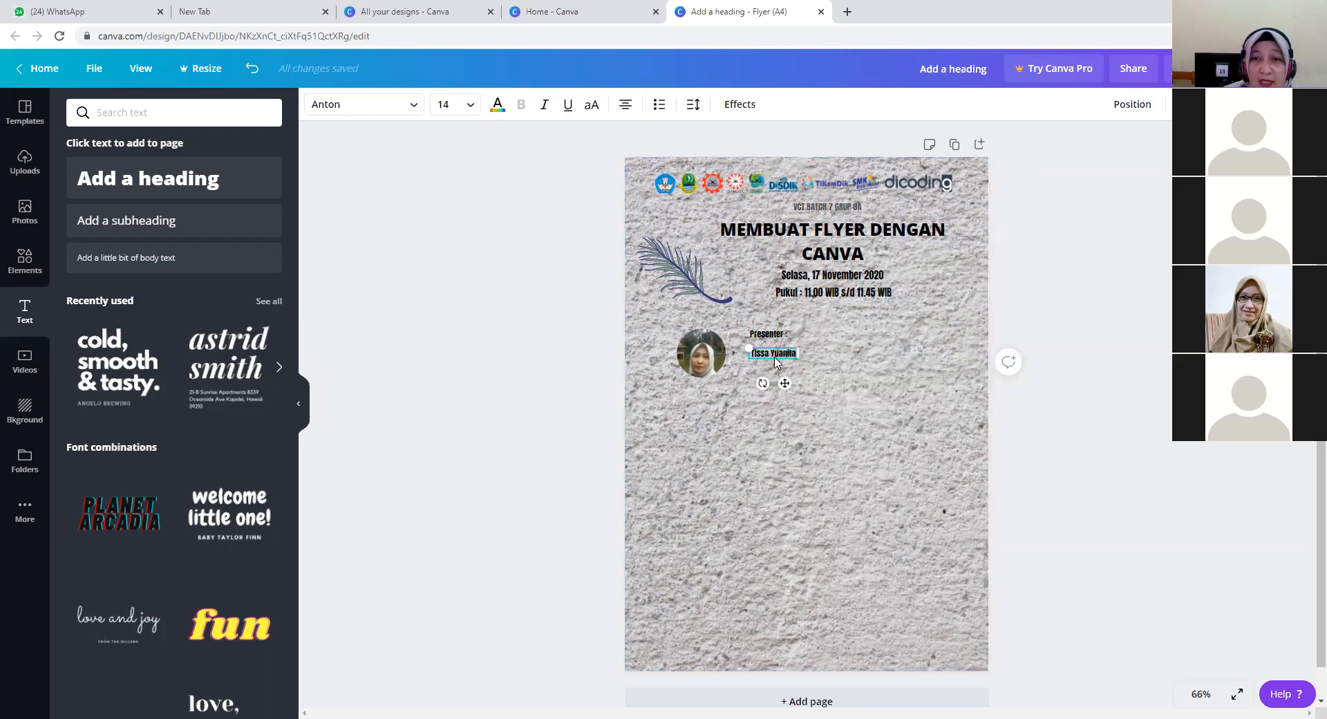
right_click(775, 360)
left_click(776, 376)
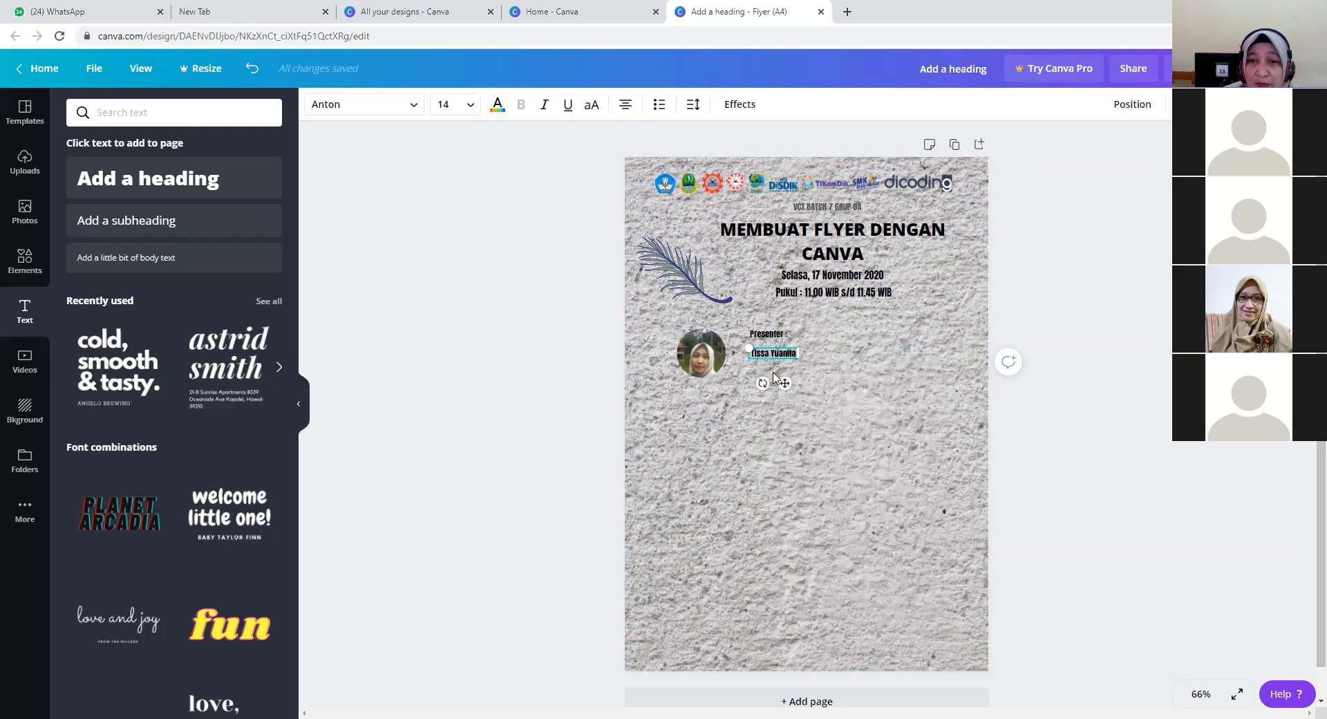
right_click(774, 377)
left_click(785, 418)
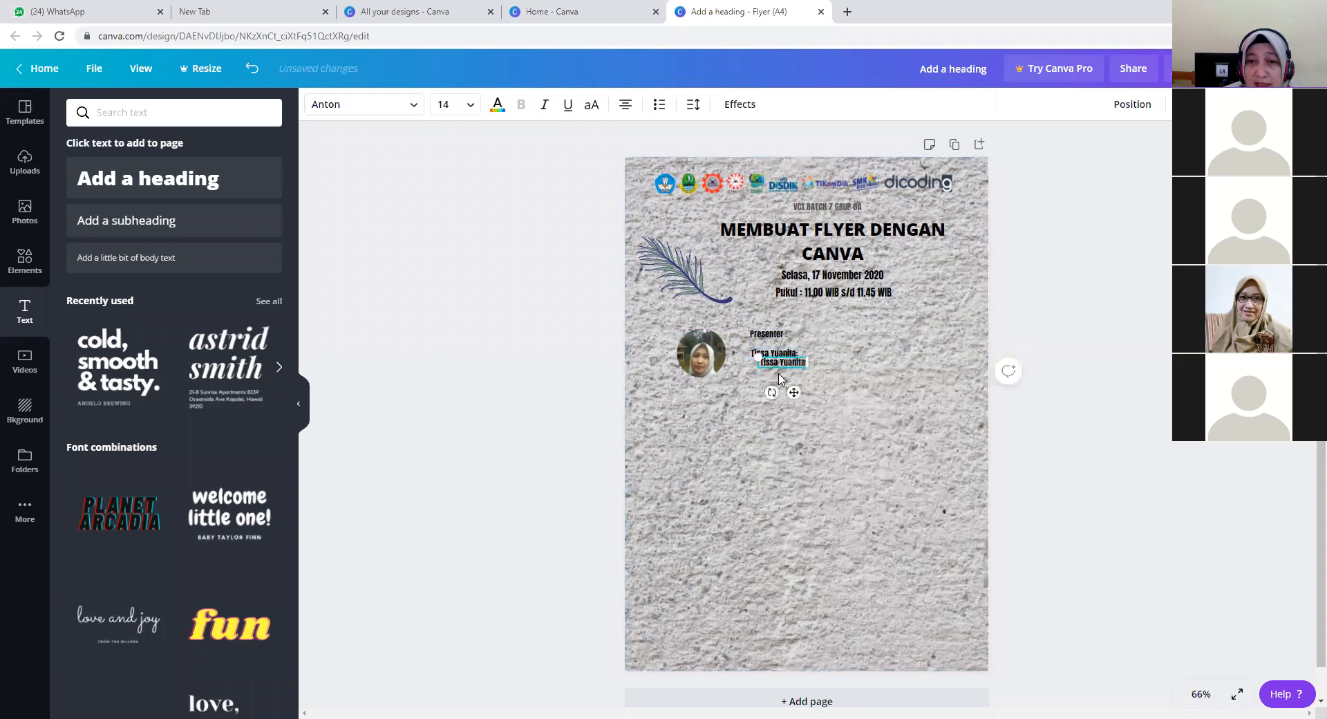
left_click_drag(794, 393, 785, 387)
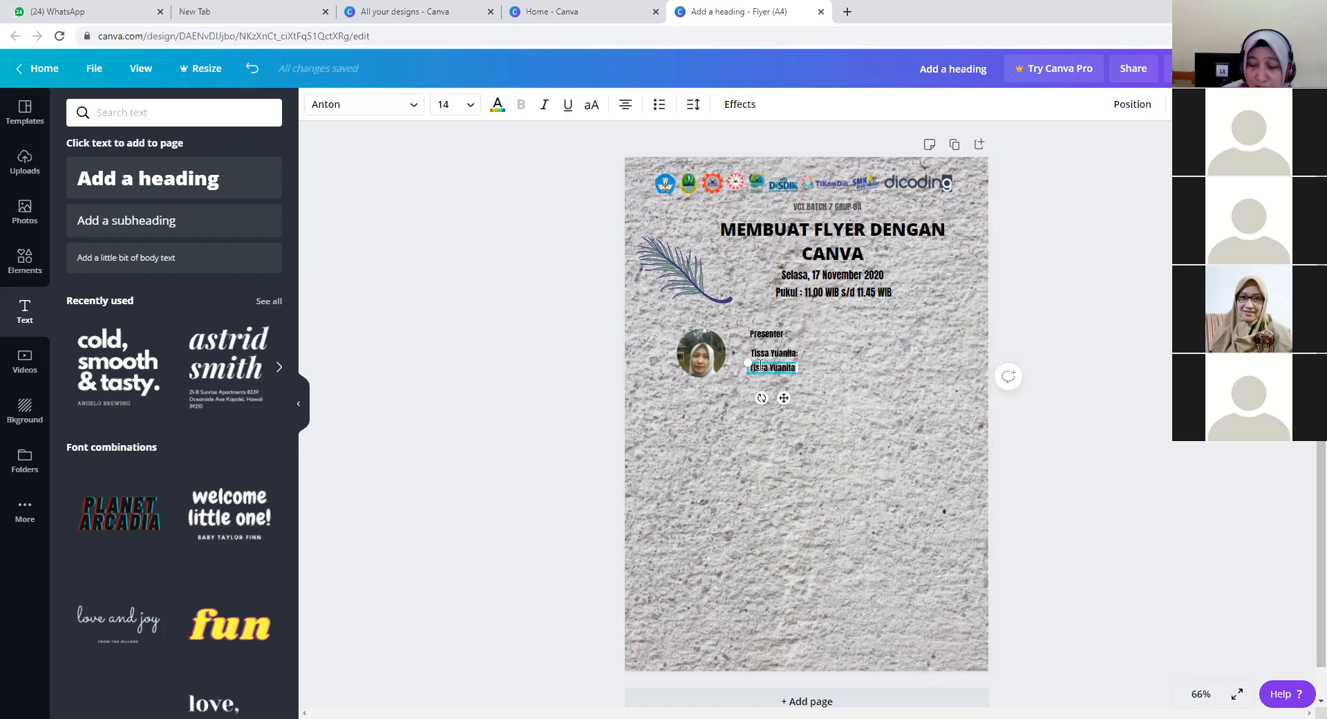
Replace the duplicated name with "Guru SMA PGRI 2 Bandung" and place the line directly under the presenter's name, left-aligned with it.
key("BackSpace")
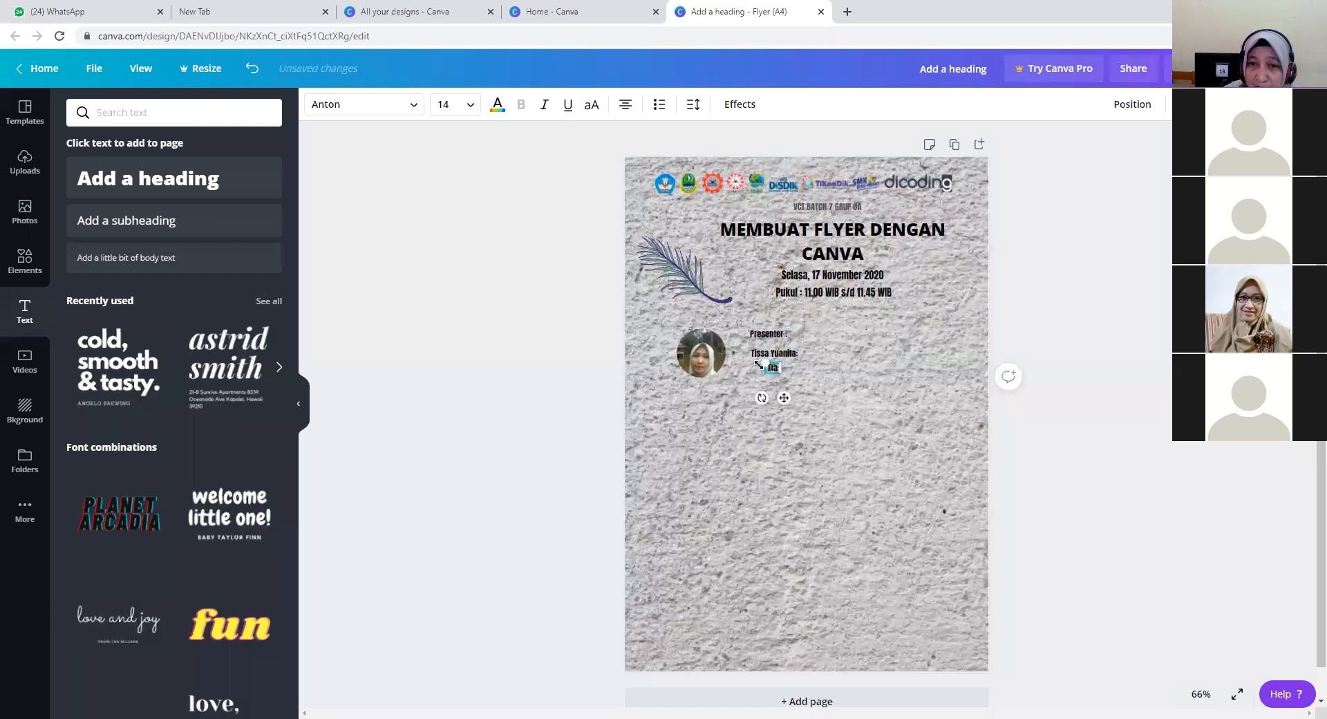
type("Guru")
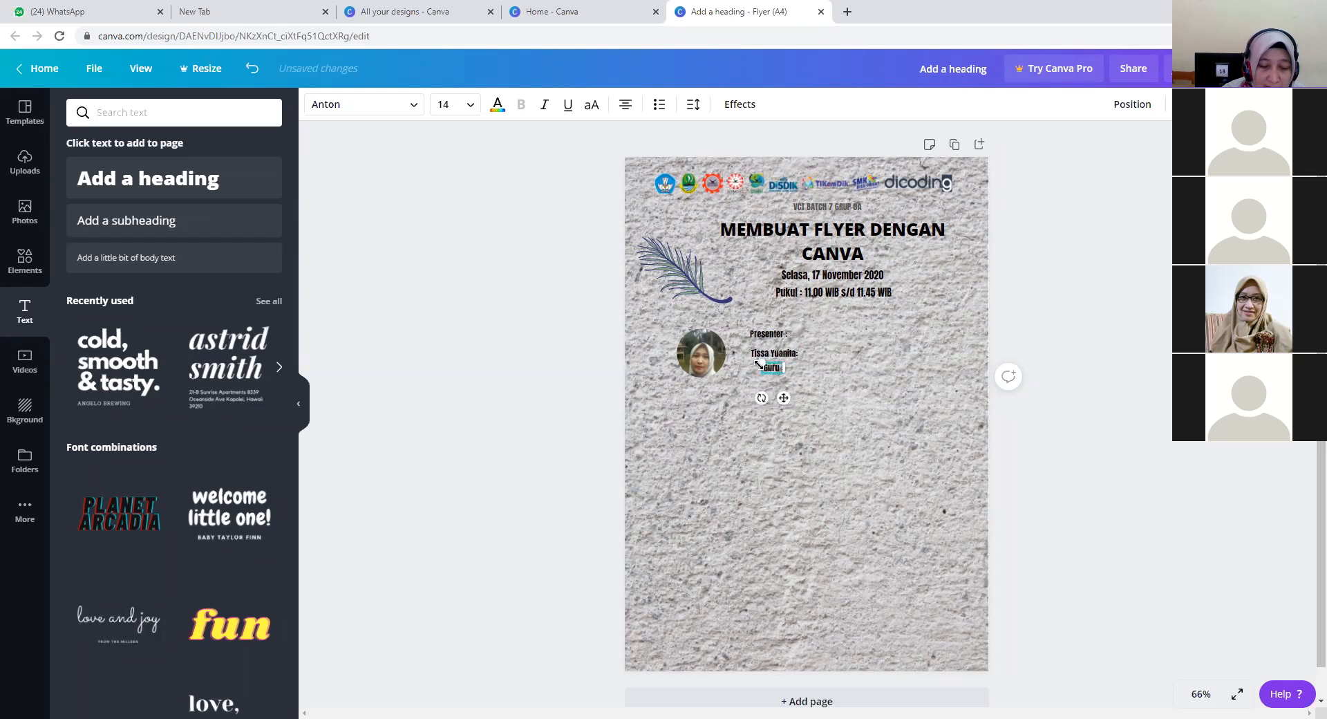
type(" sma")
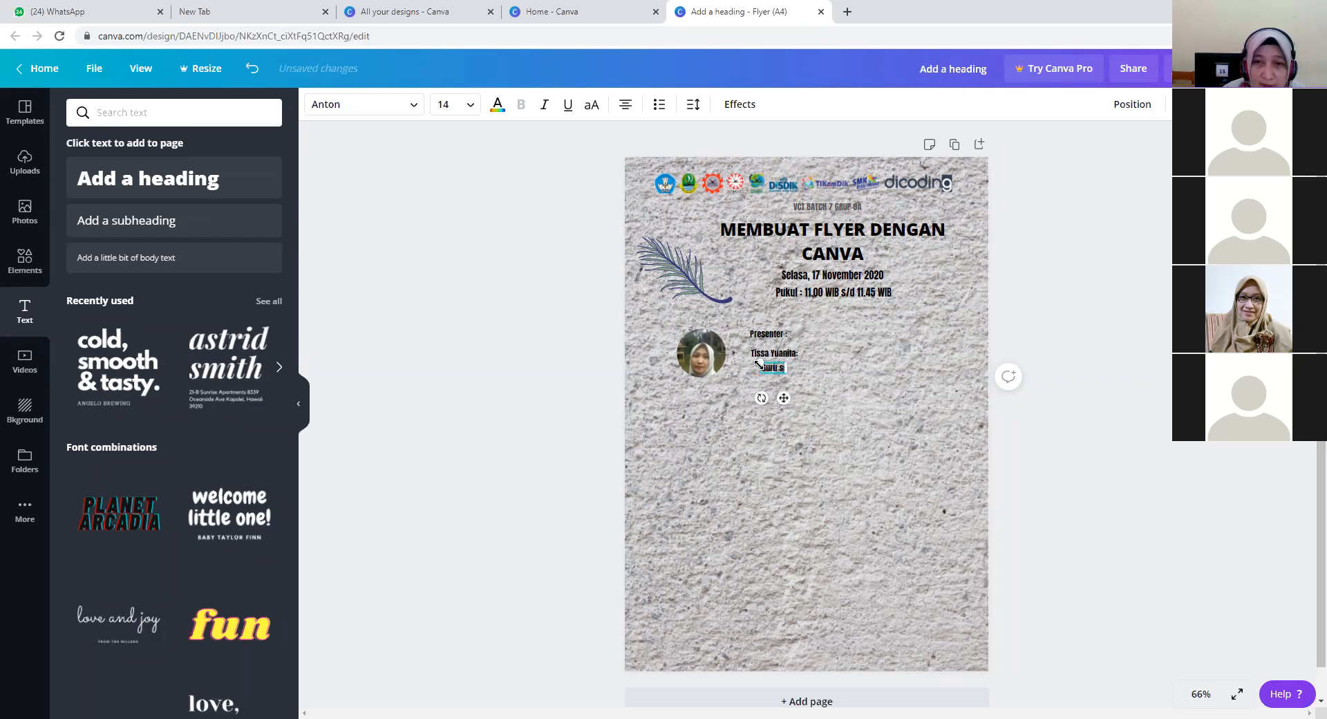
key("BackSpace")
key("BackSpace")
key("BackSpace")
key("BackSpace")
key("BackSpace")
key("BackSpace")
key("BackSpace")
key("BackSpace")
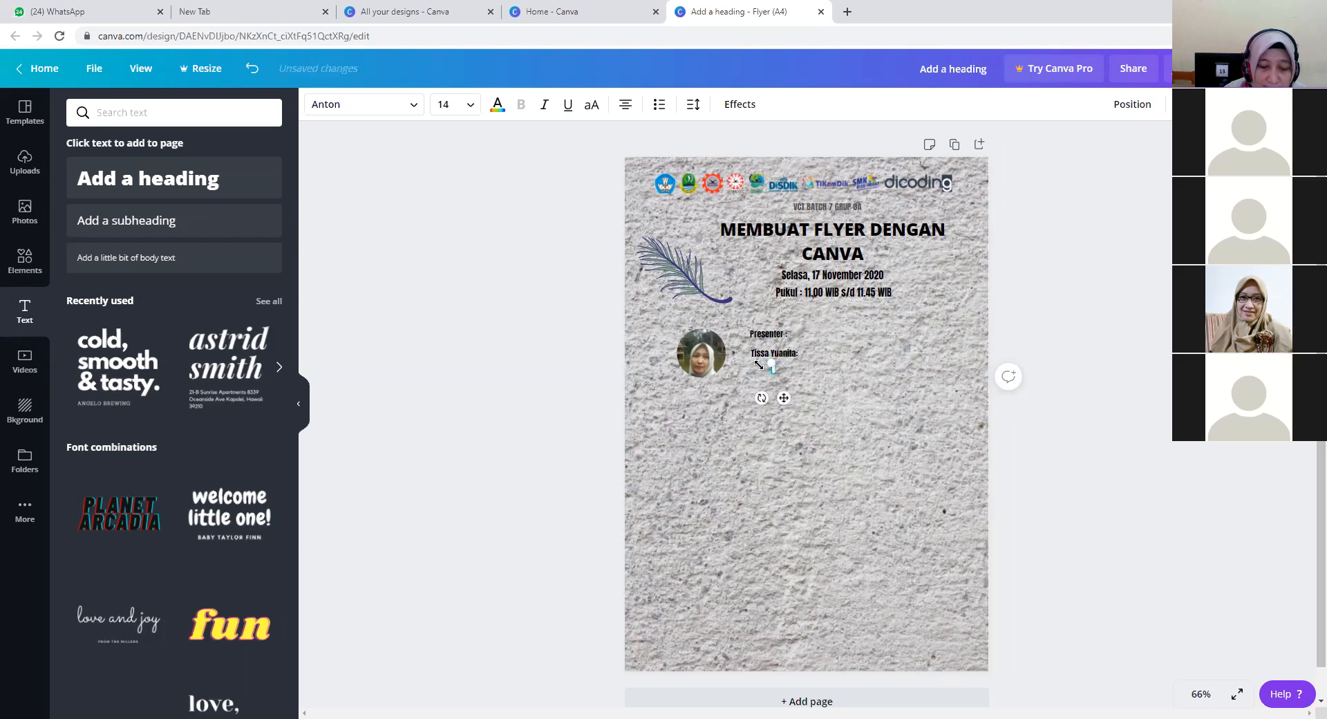
type("Guru")
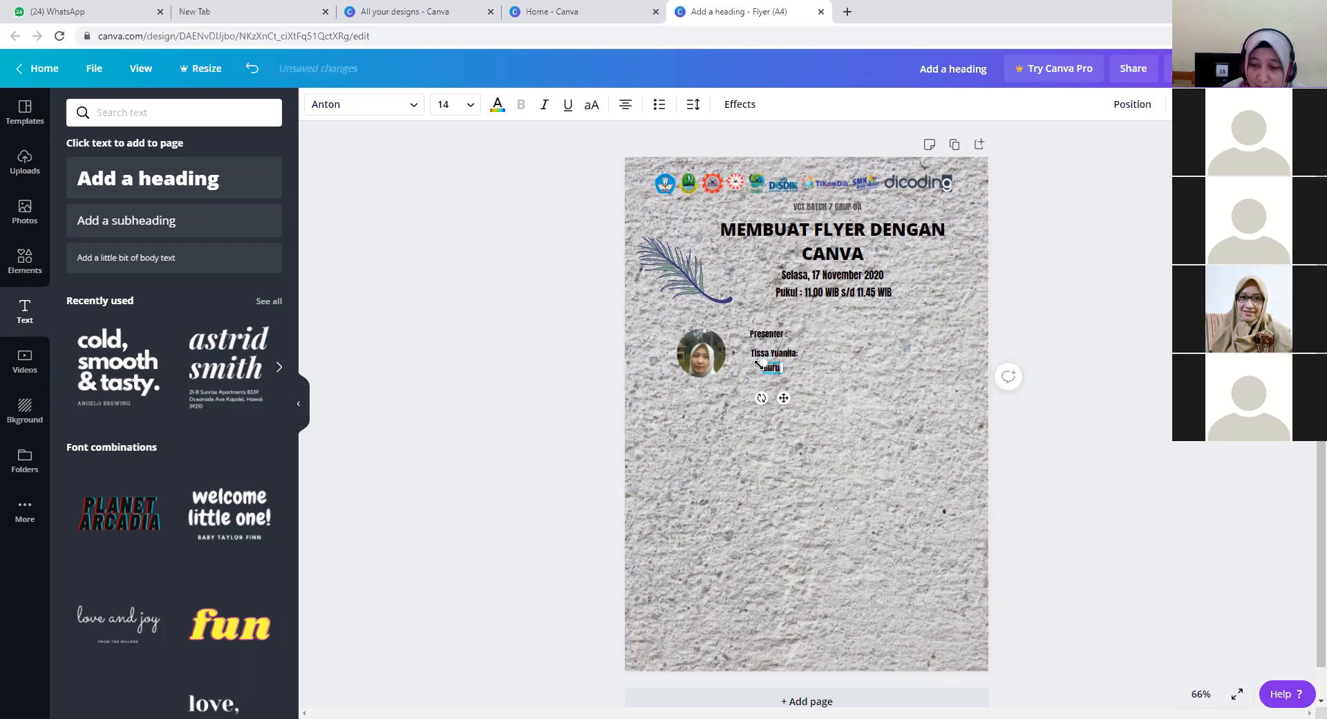
type(" SMA PGRI 2 Bandung")
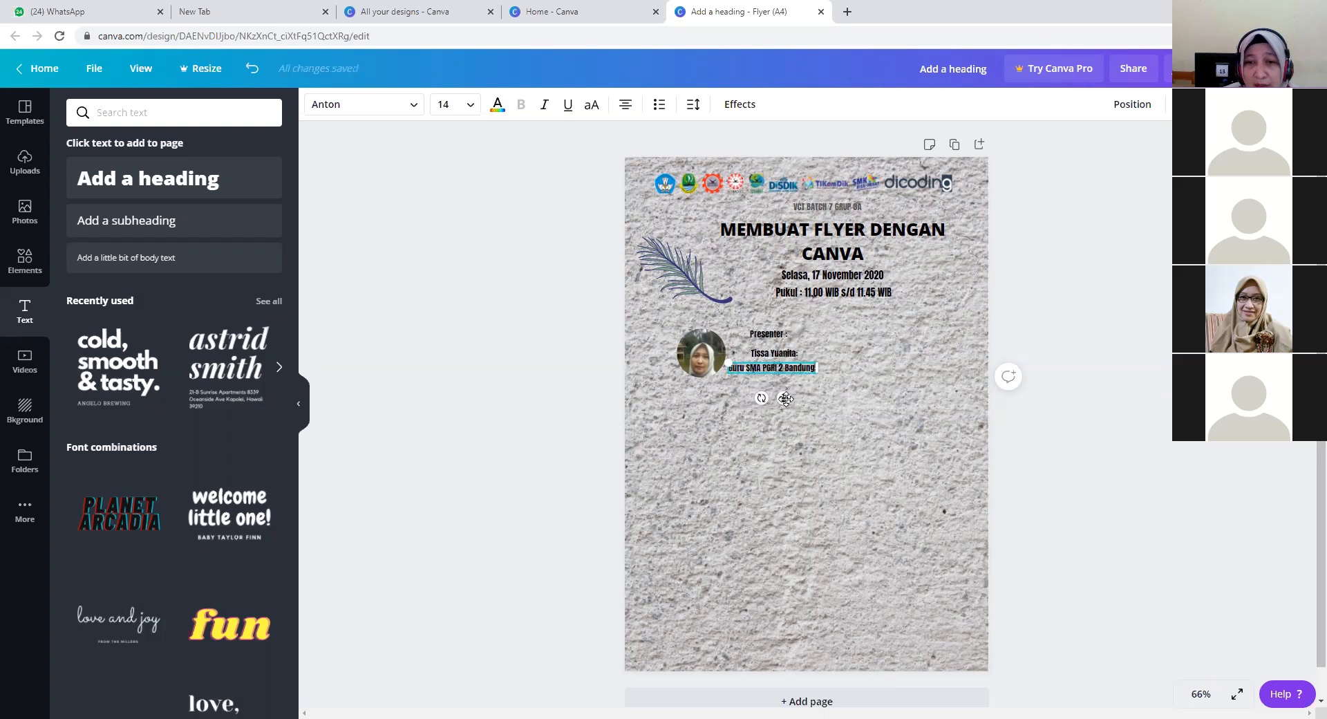
left_click_drag(784, 397, 805, 393)
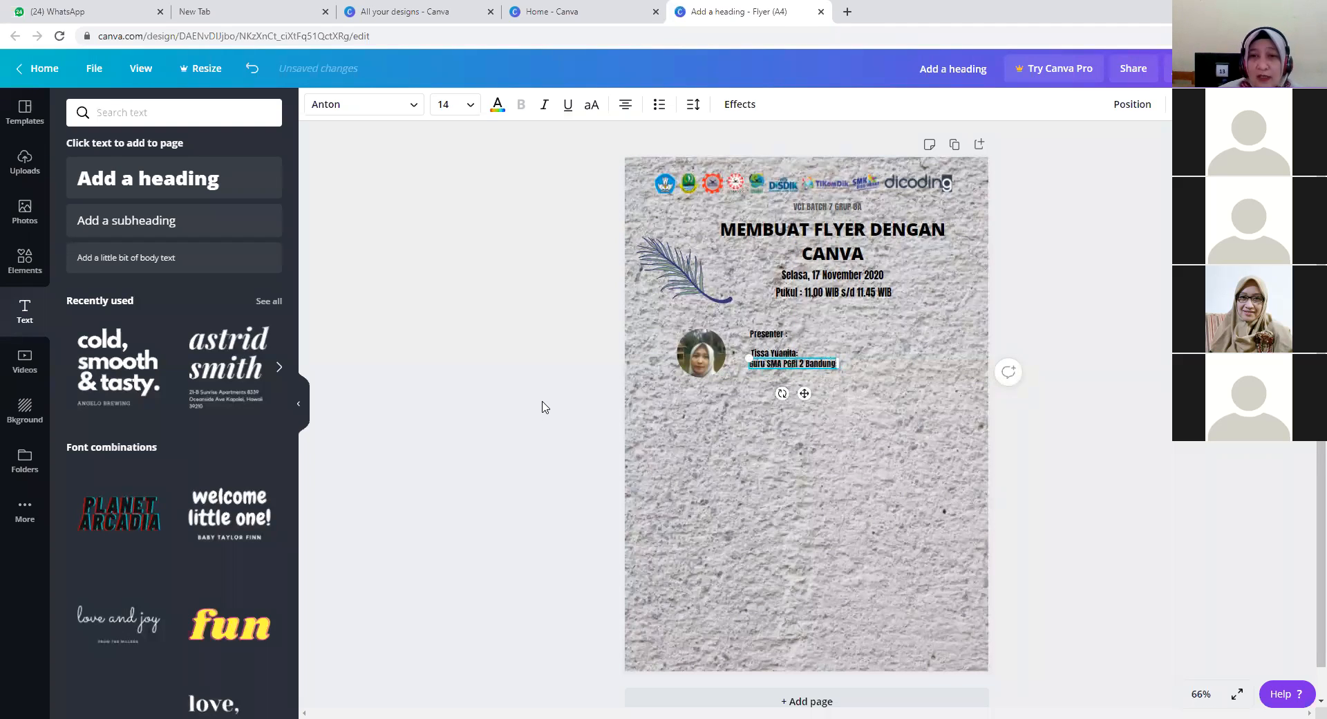
left_click(724, 443)
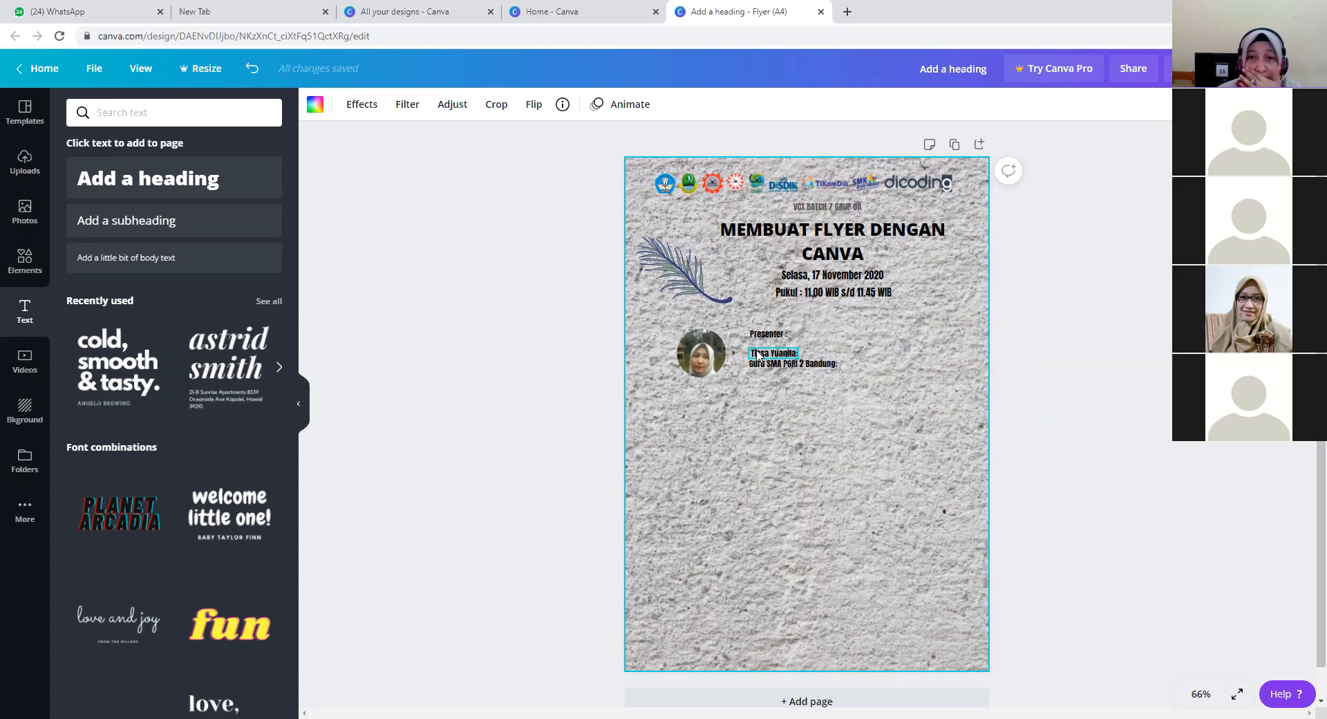
left_click(763, 364)
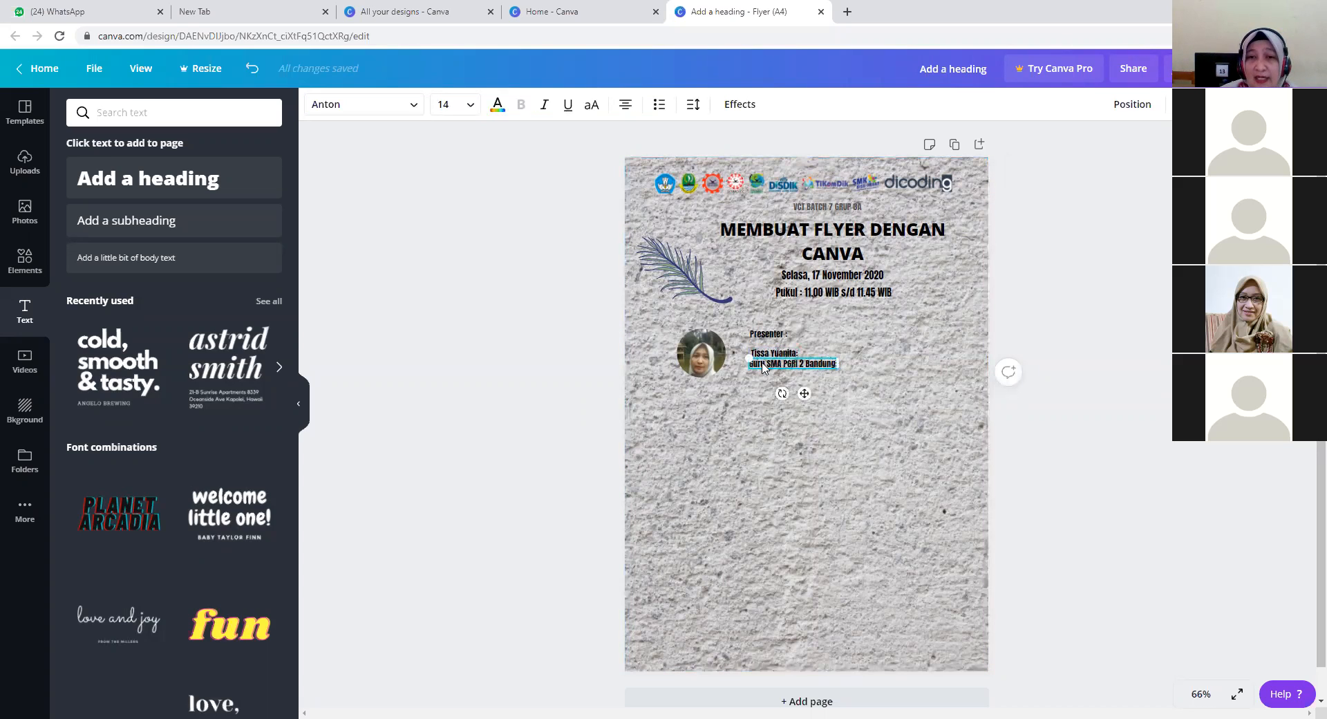
right_click(762, 366)
left_click(781, 382)
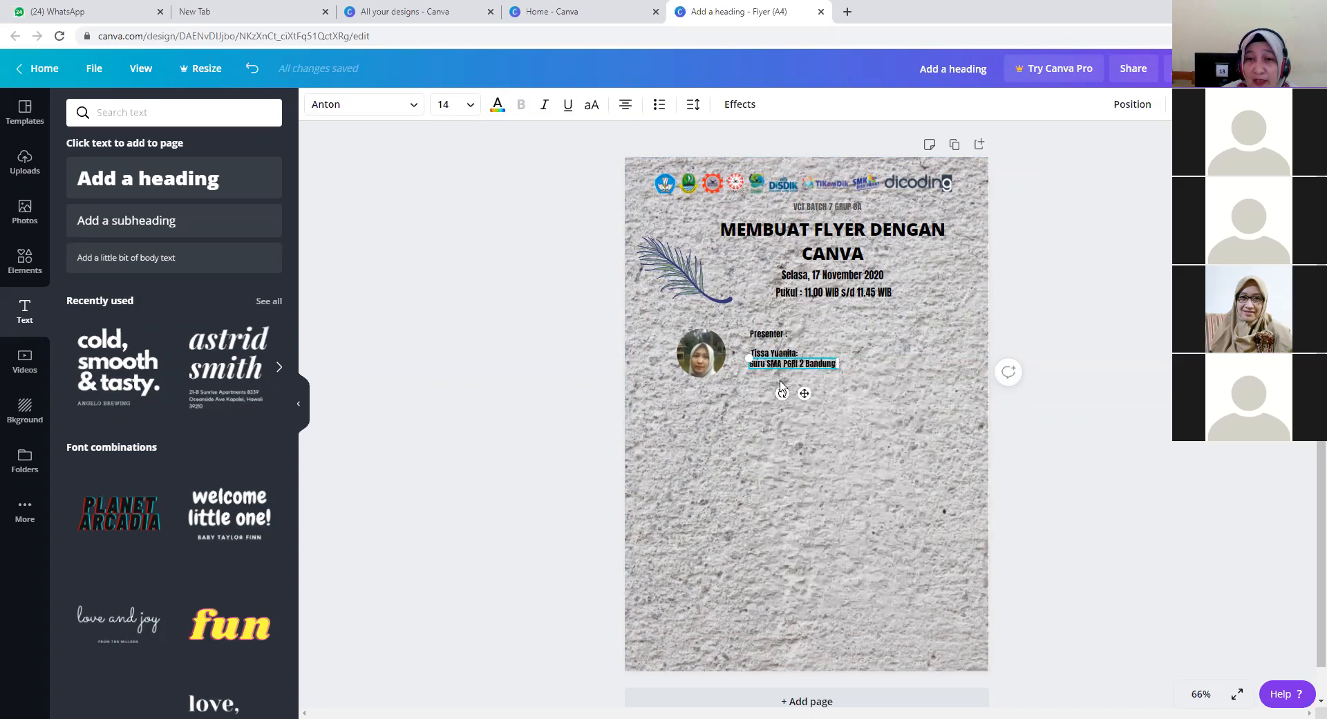
right_click(729, 414)
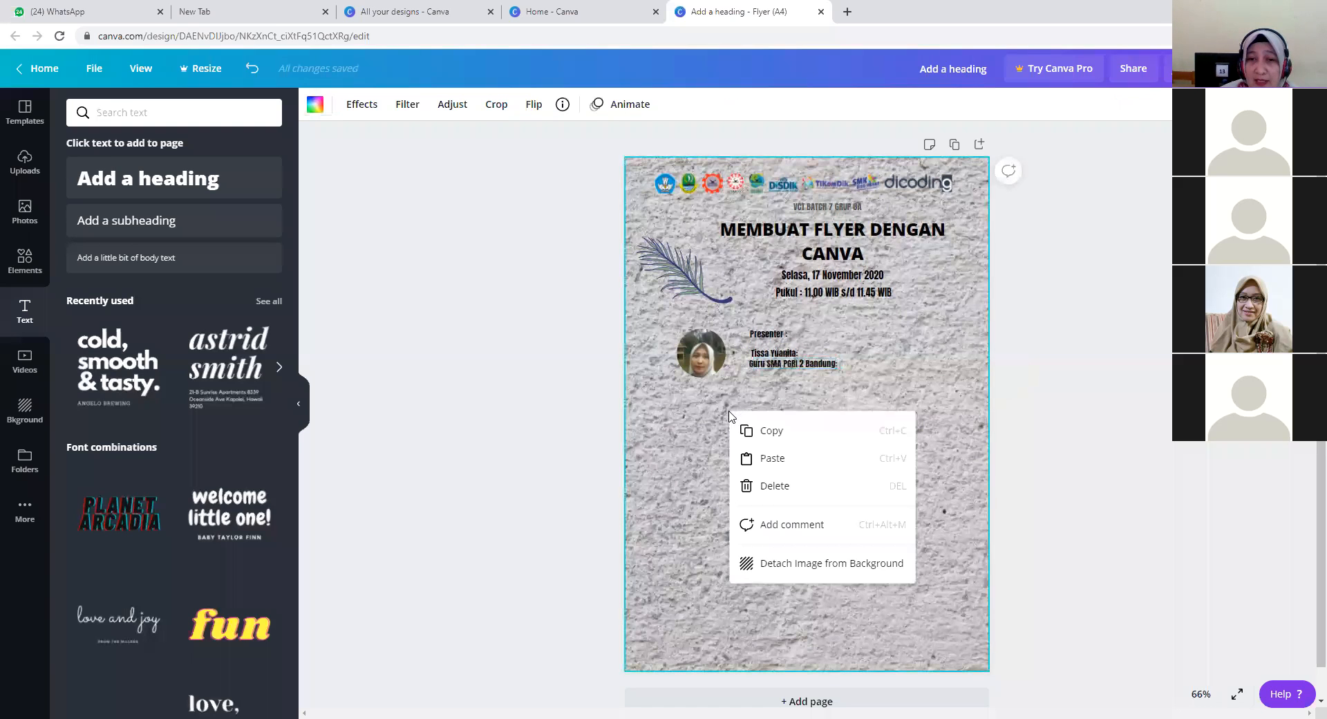
left_click(768, 457)
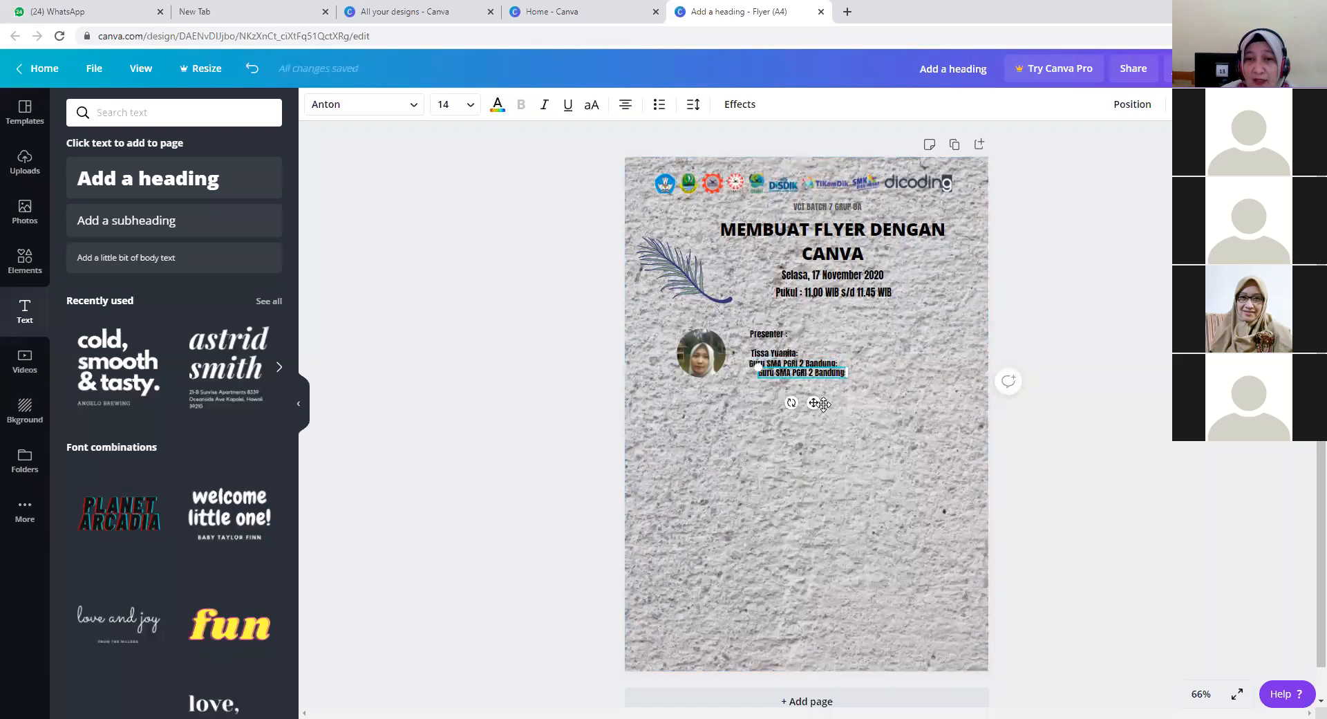
left_click_drag(811, 403, 886, 429)
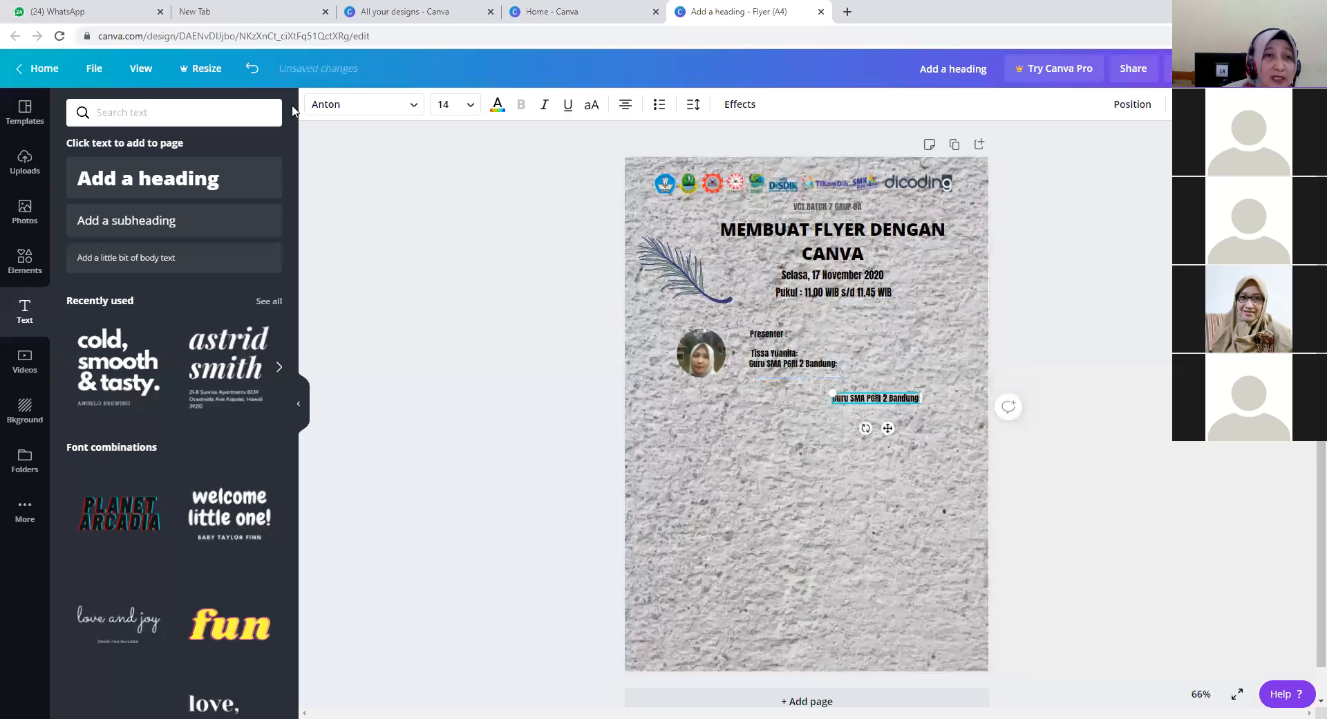
left_click(260, 79)
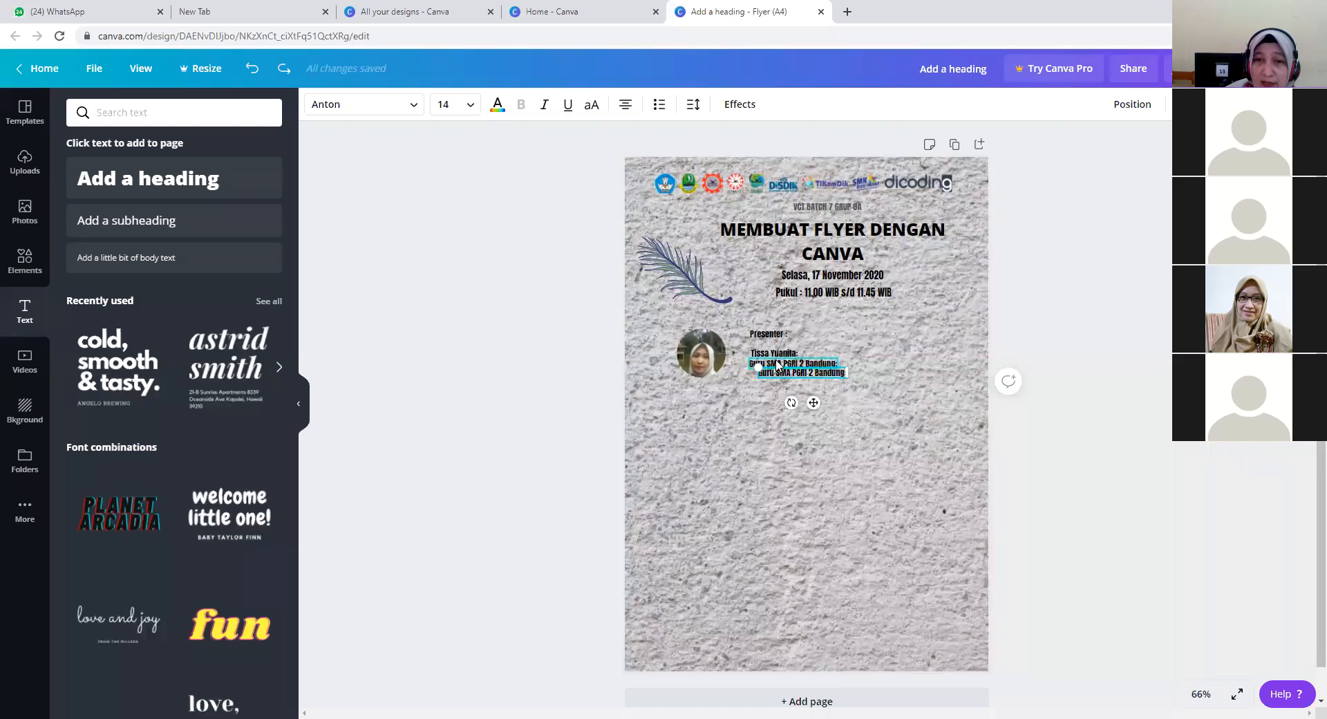
key("Delete")
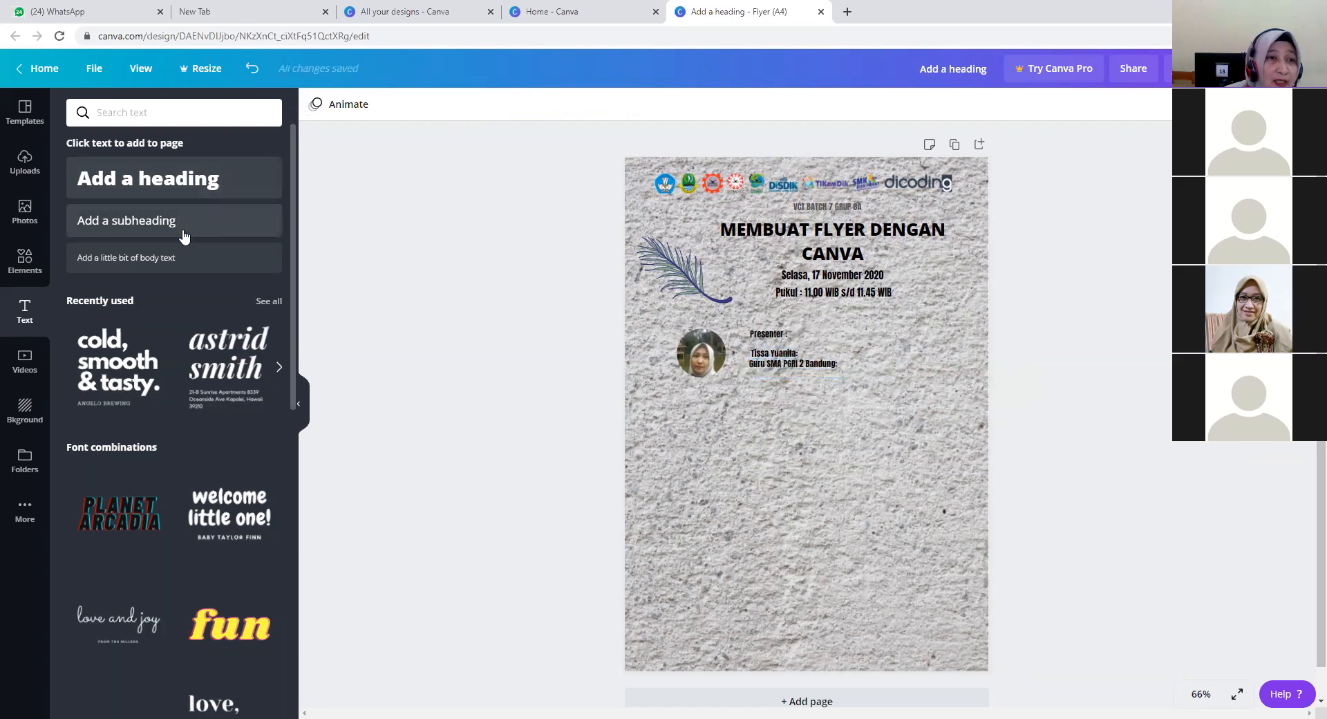
Add a subheading right of centre below the presenter details and replace its placeholder with "DISEMINASI SKILL SET VCT BATCH 7".
left_click(184, 222)
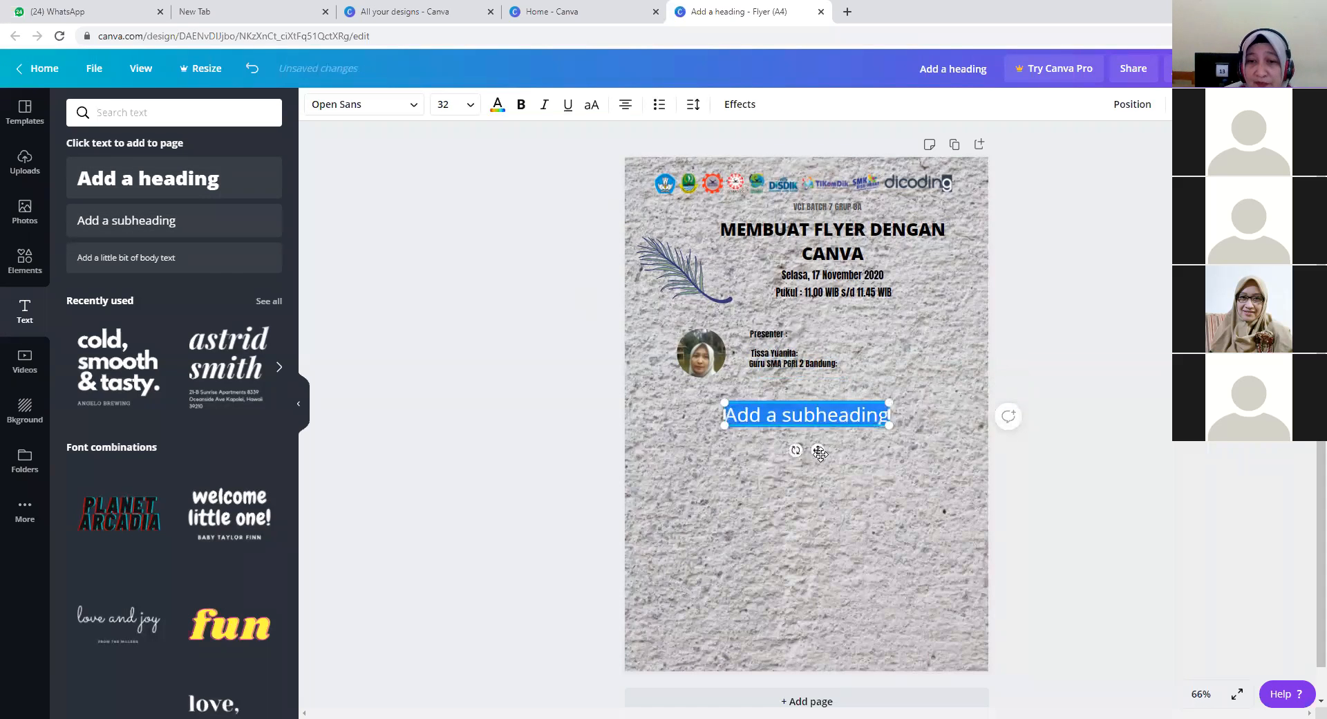
left_click_drag(819, 452, 874, 442)
left_click(795, 415)
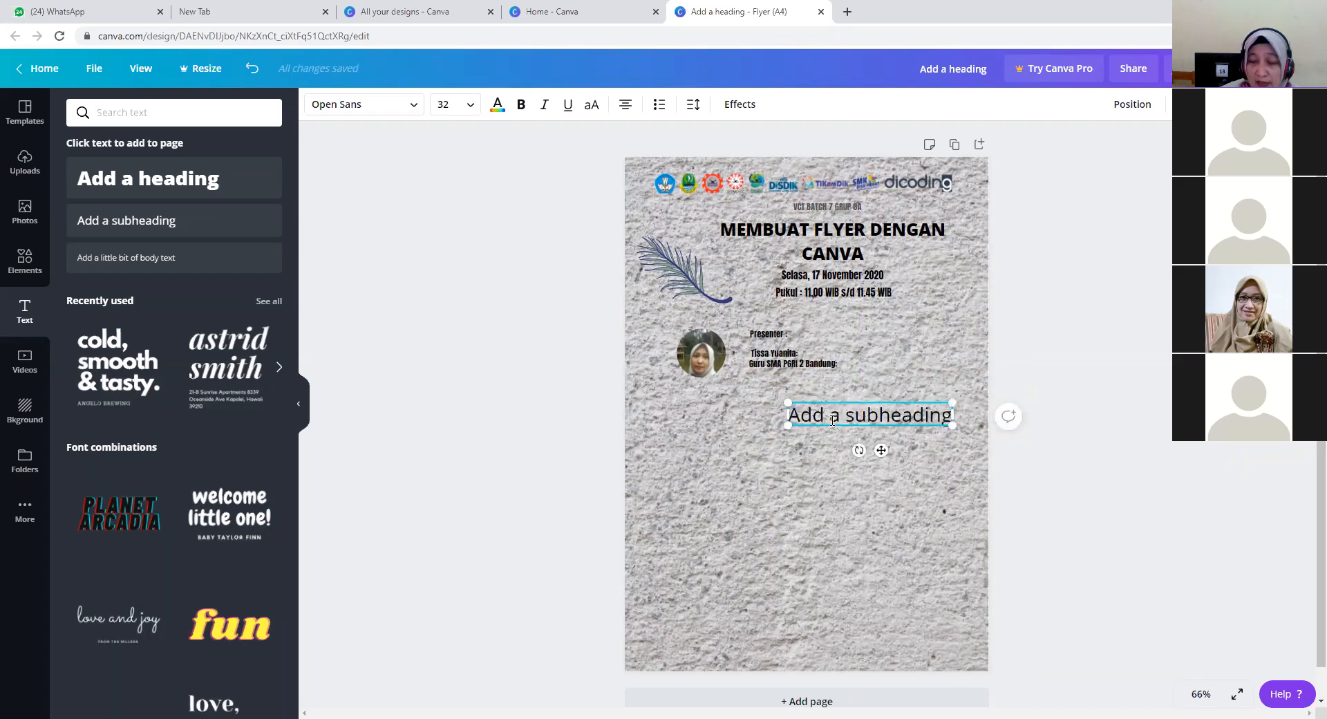
key("Delete")
key("Delete")
key("Delete")
key("Delete")
key("Delete")
key("Delete")
key("Delete")
key("Delete")
key("Delete")
key("Delete")
key("Delete")
key("Delete")
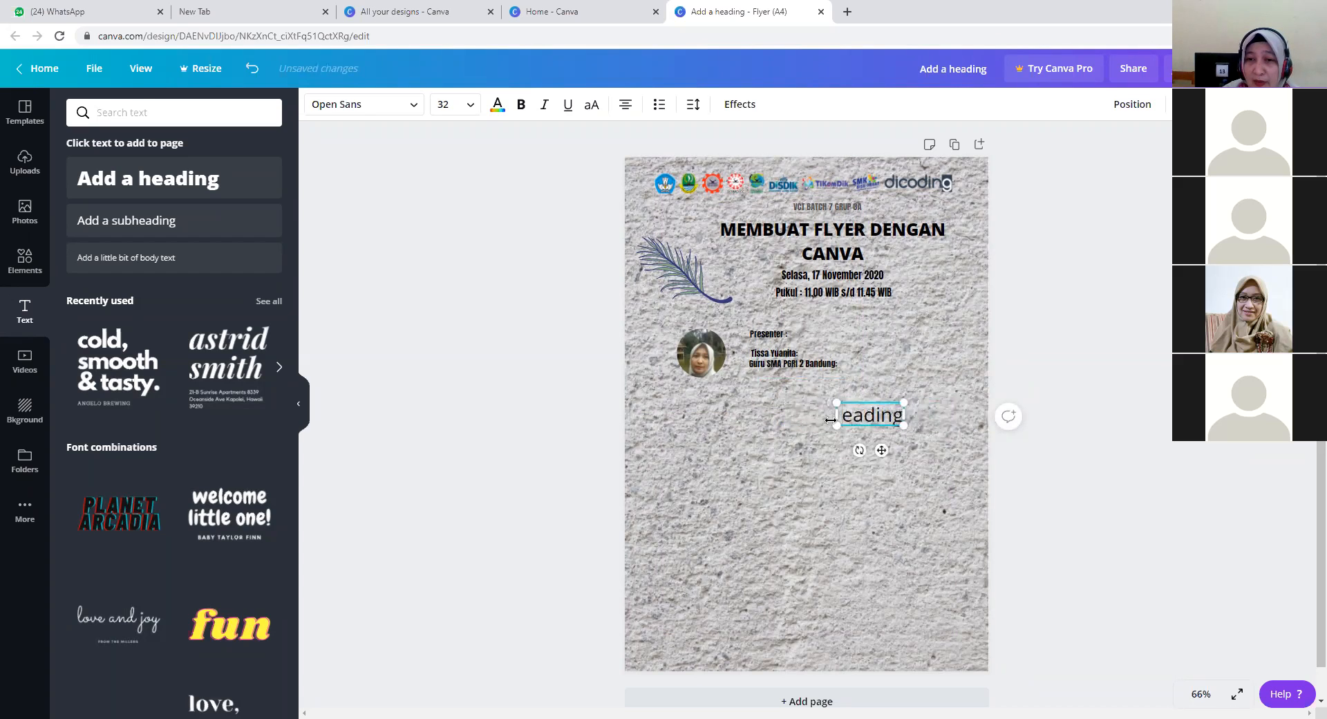
key("Delete")
key("Delete")
key("Delete")
key("Delete")
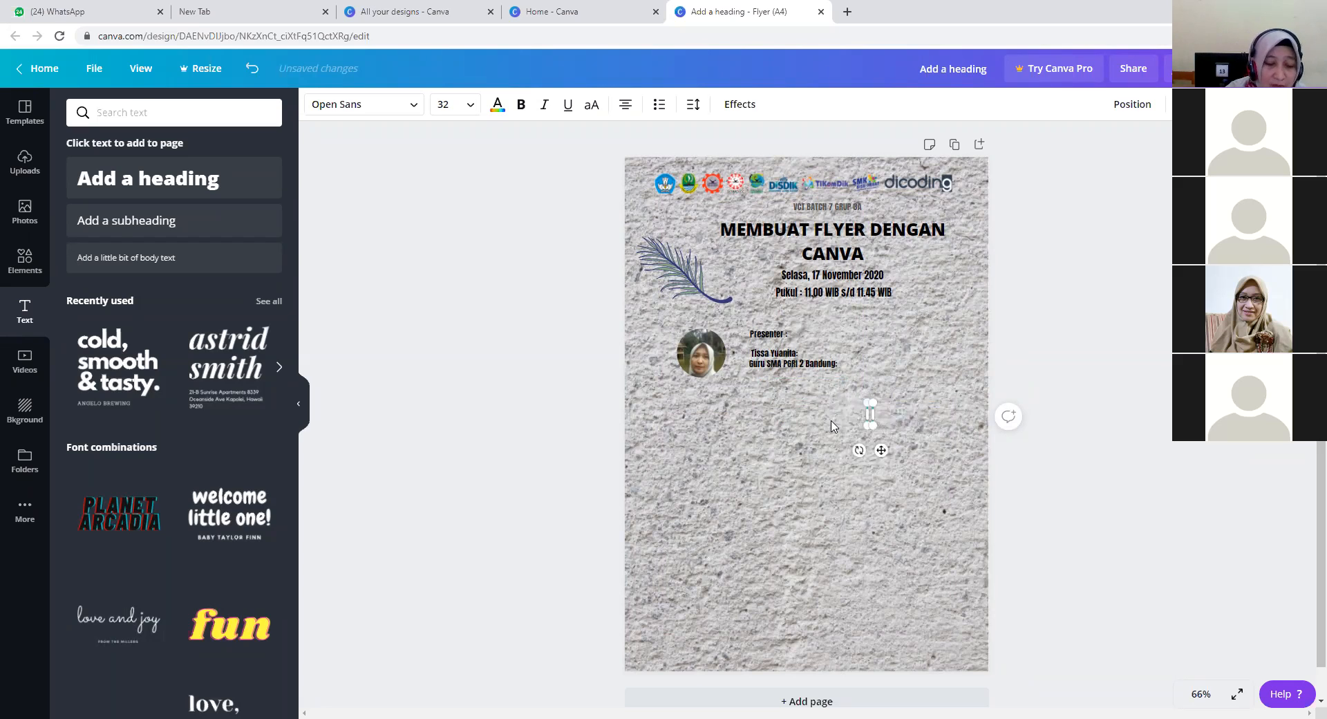
type("D")
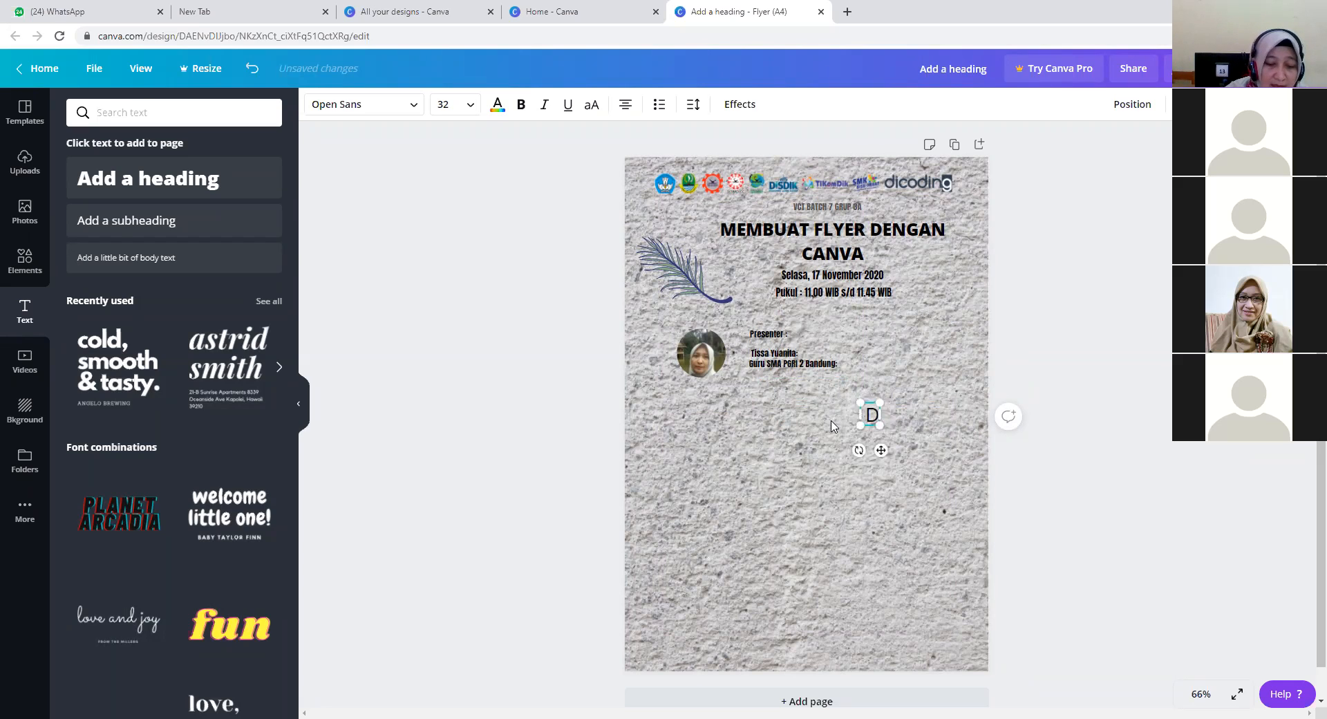
type("ISEMINASI")
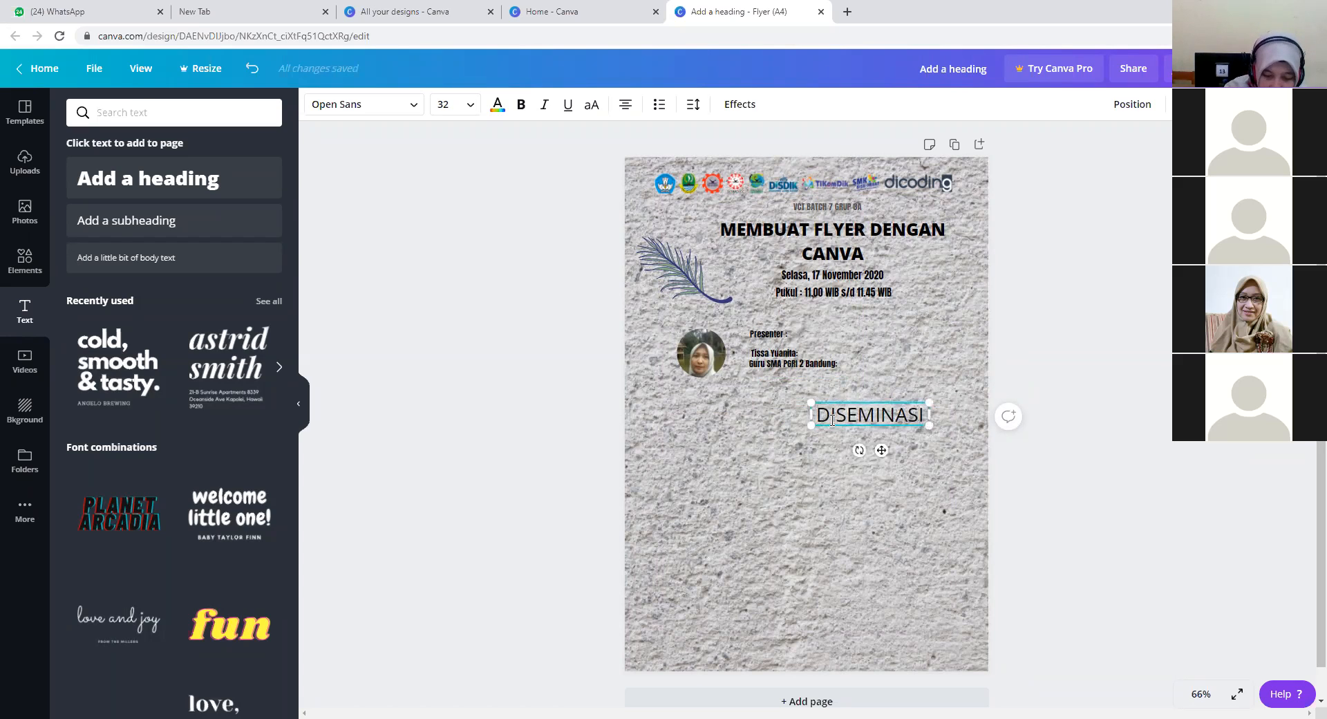
type(" SKILL")
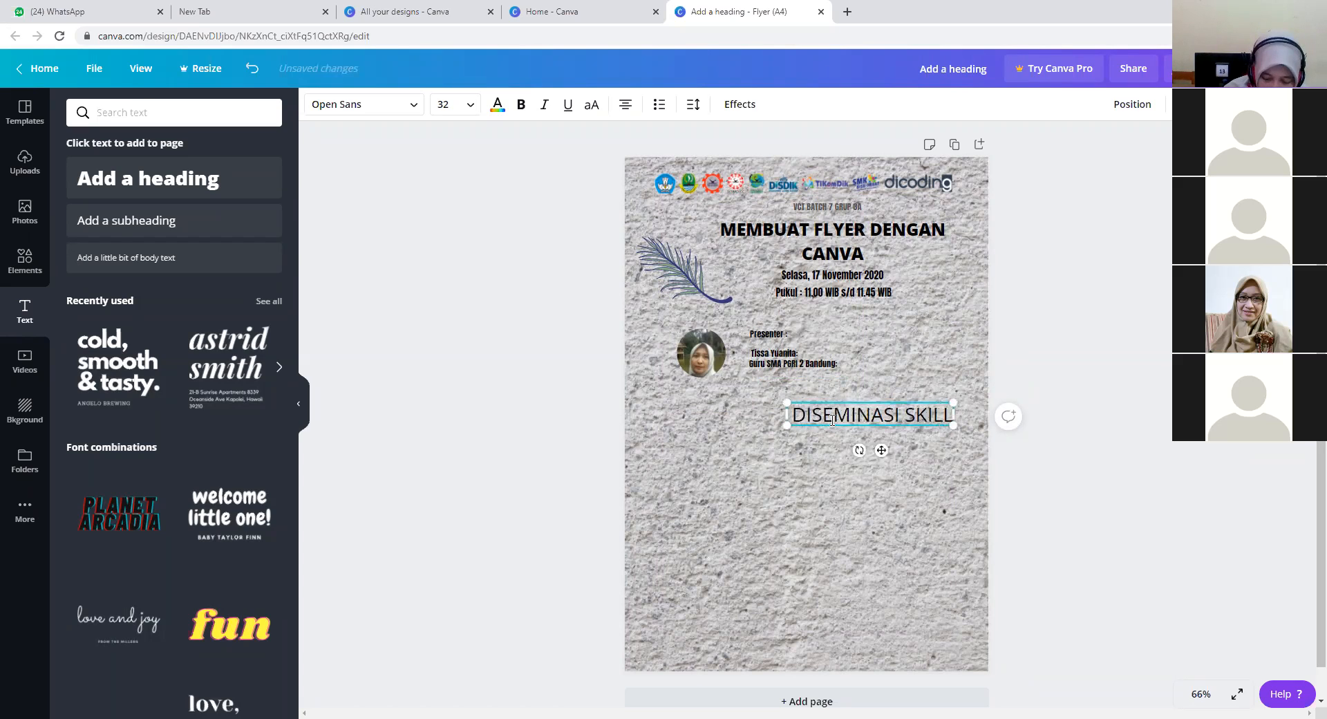
type(" SET")
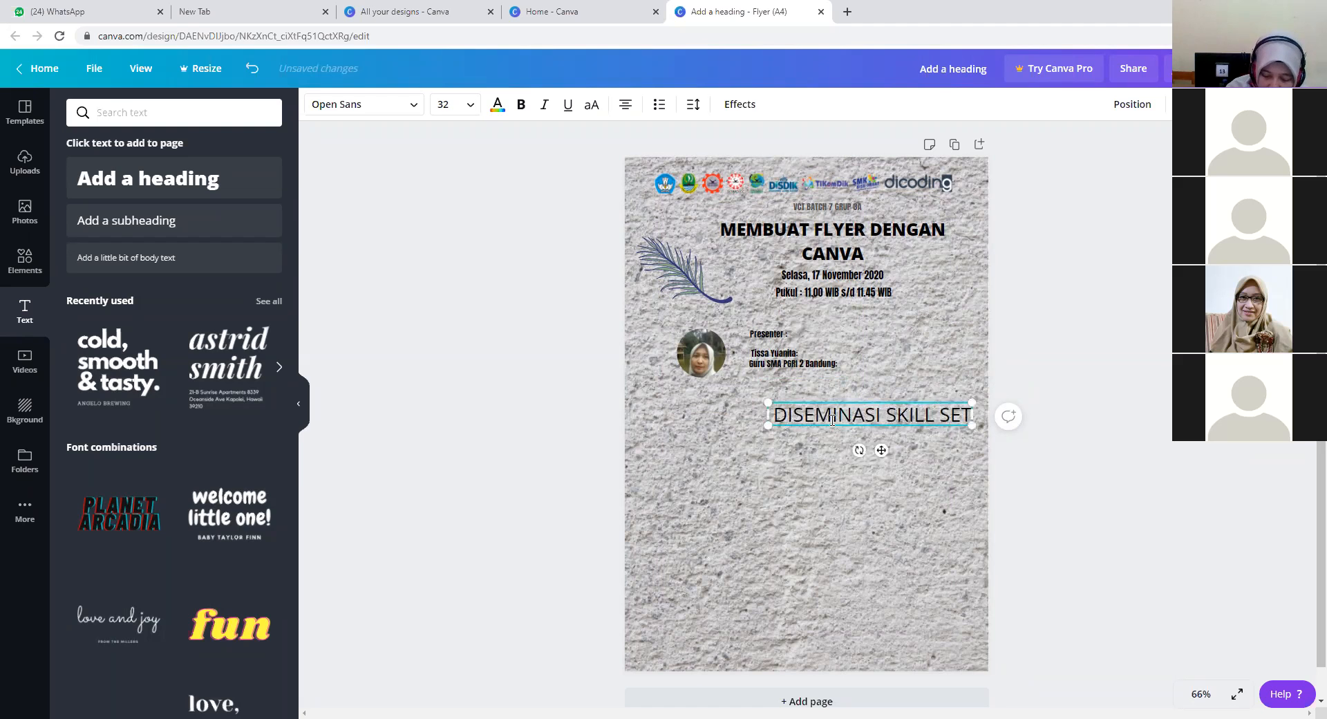
type(" VCT ")
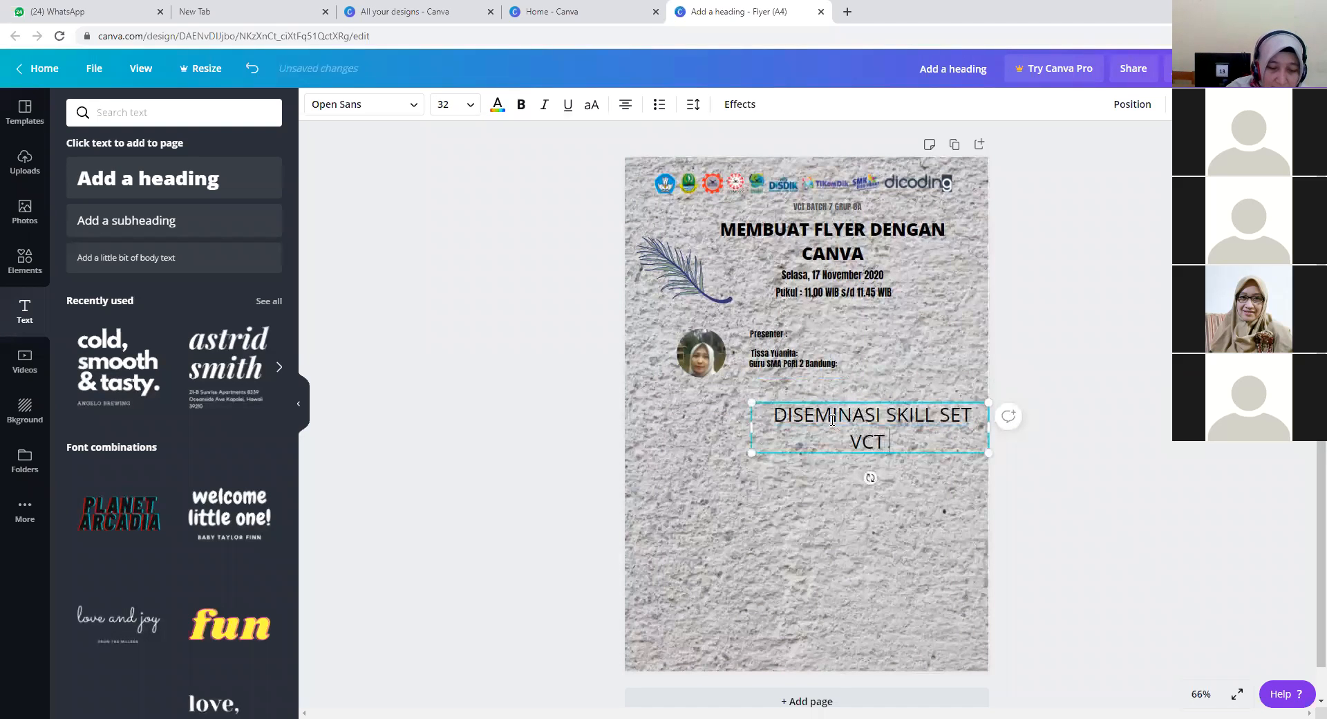
type("BATCH 7")
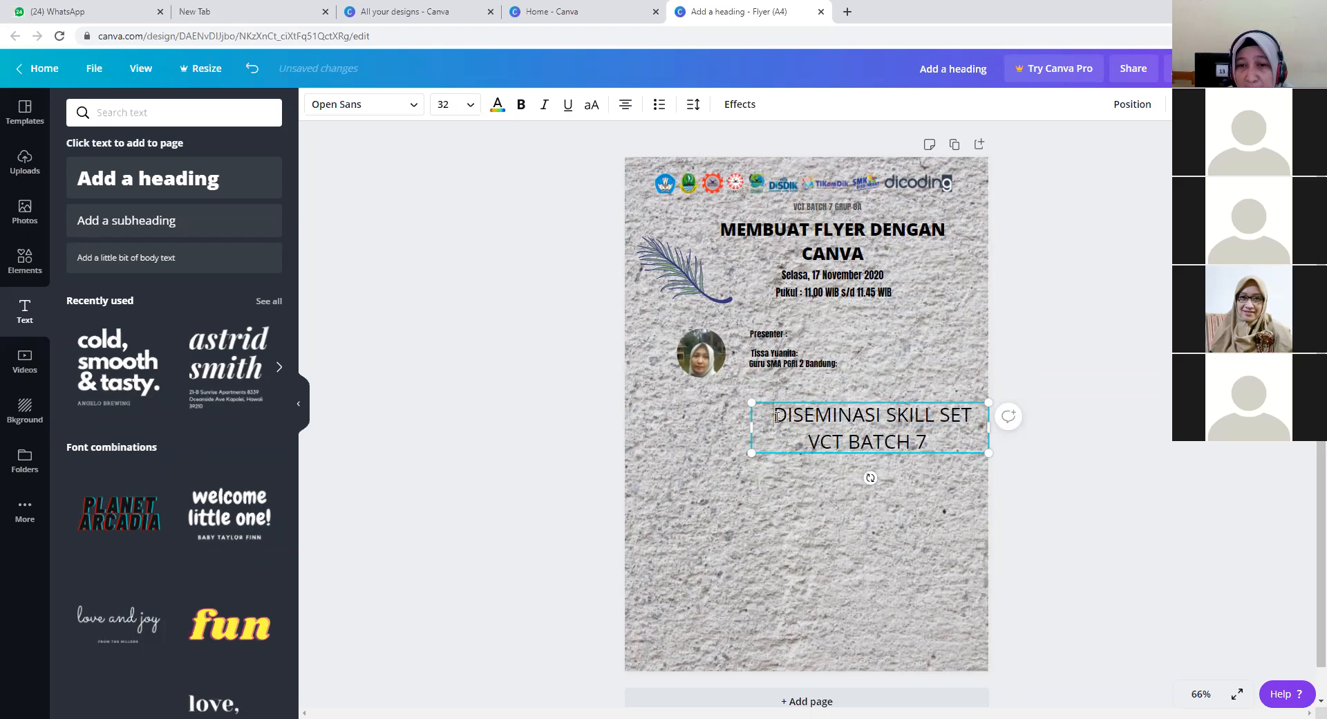
Format the "DISEMINASI SKILL SET VCT BATCH 7" text in Anton at size 18 and move it slightly toward the flyer's right edge.
left_click_drag(777, 415, 940, 435)
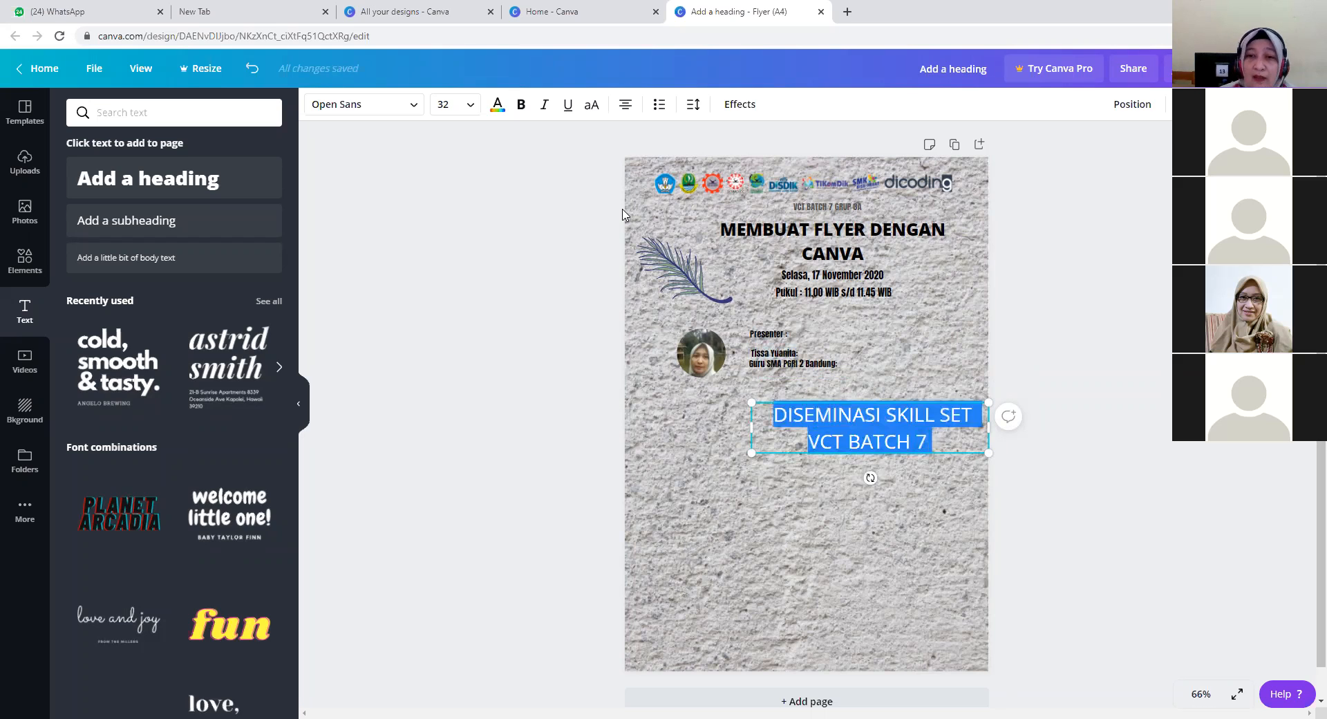
left_click(417, 113)
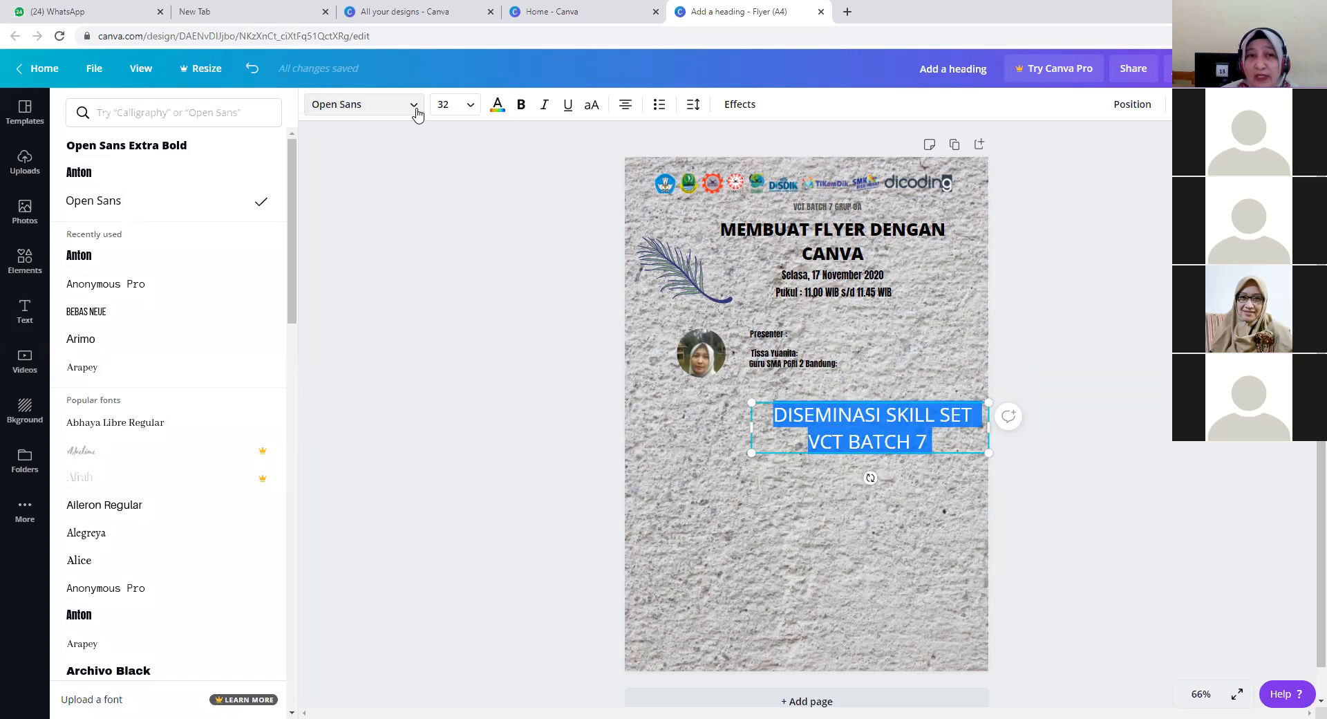
left_click(147, 266)
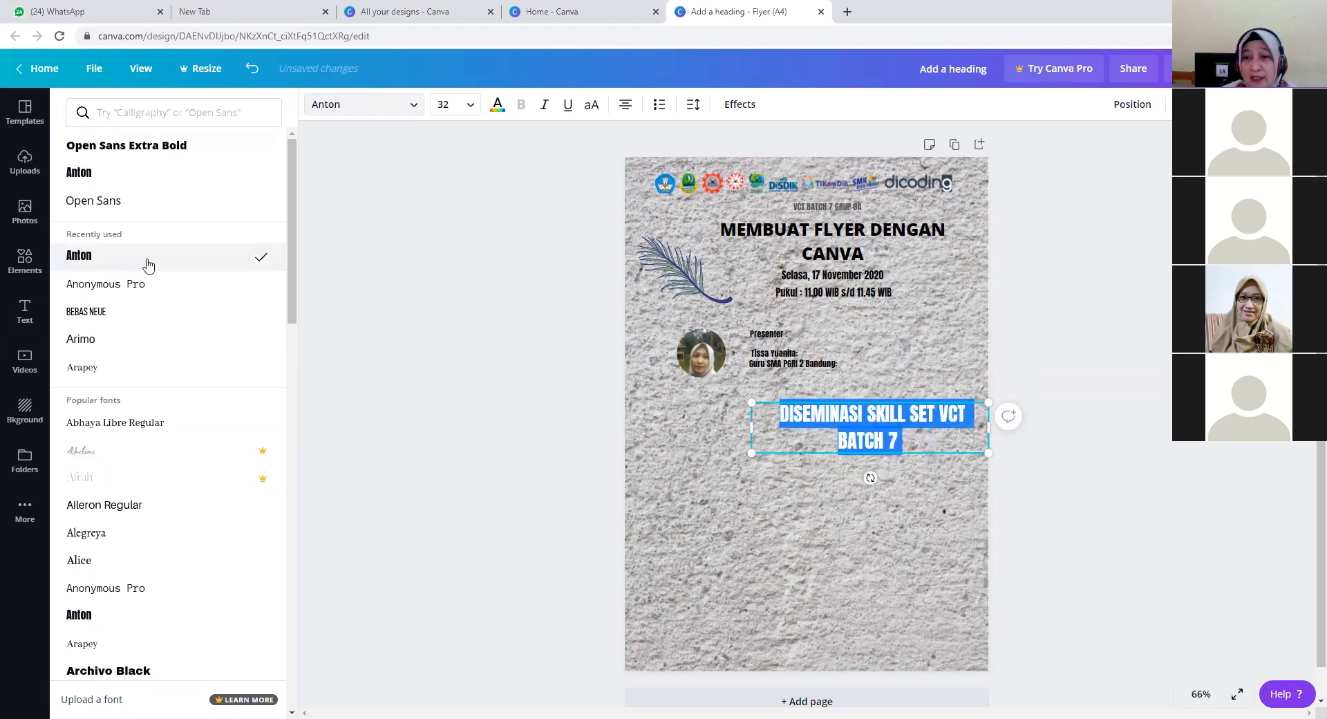
left_click(470, 107)
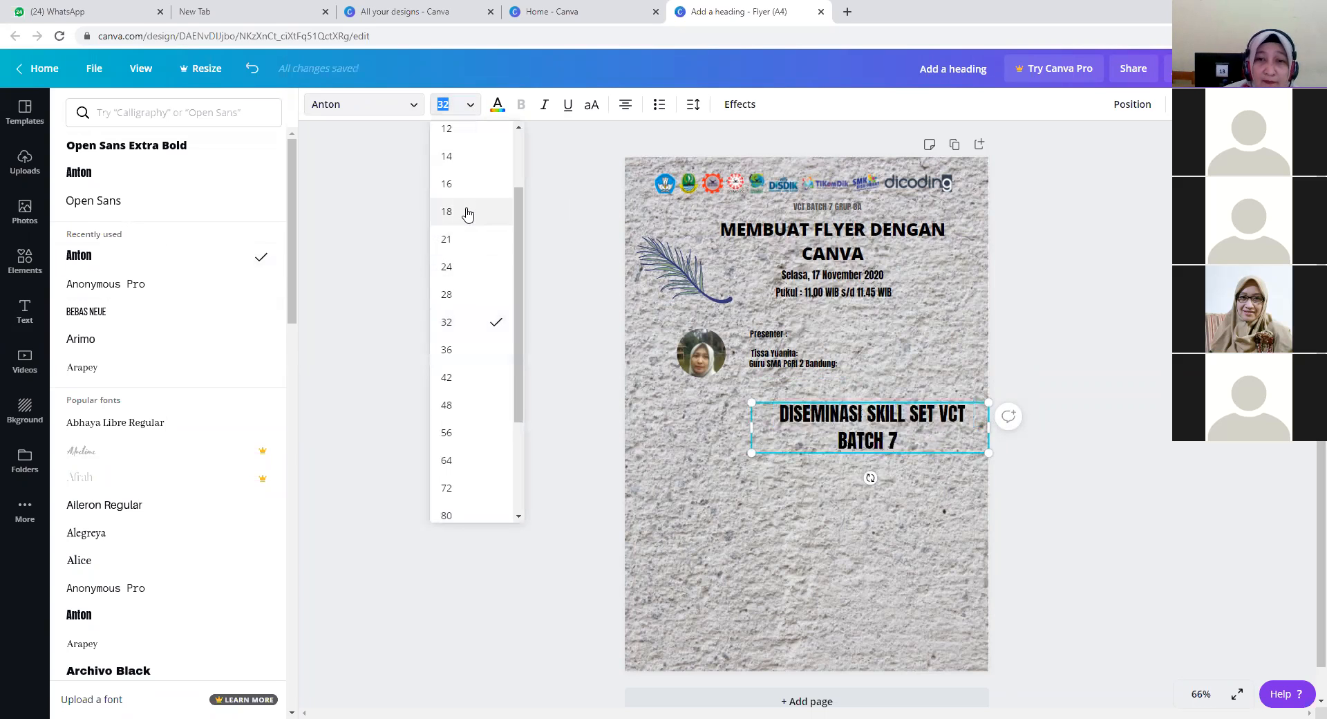
left_click(467, 215)
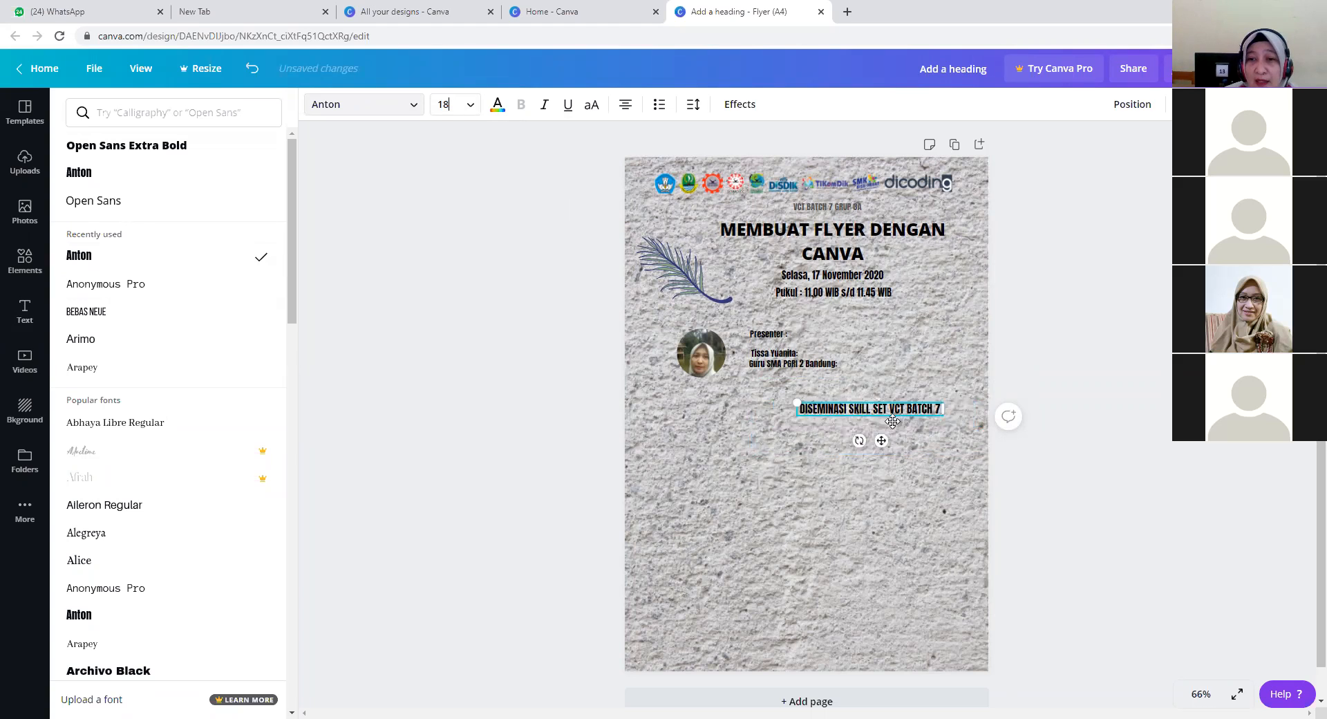
left_click_drag(884, 440, 909, 443)
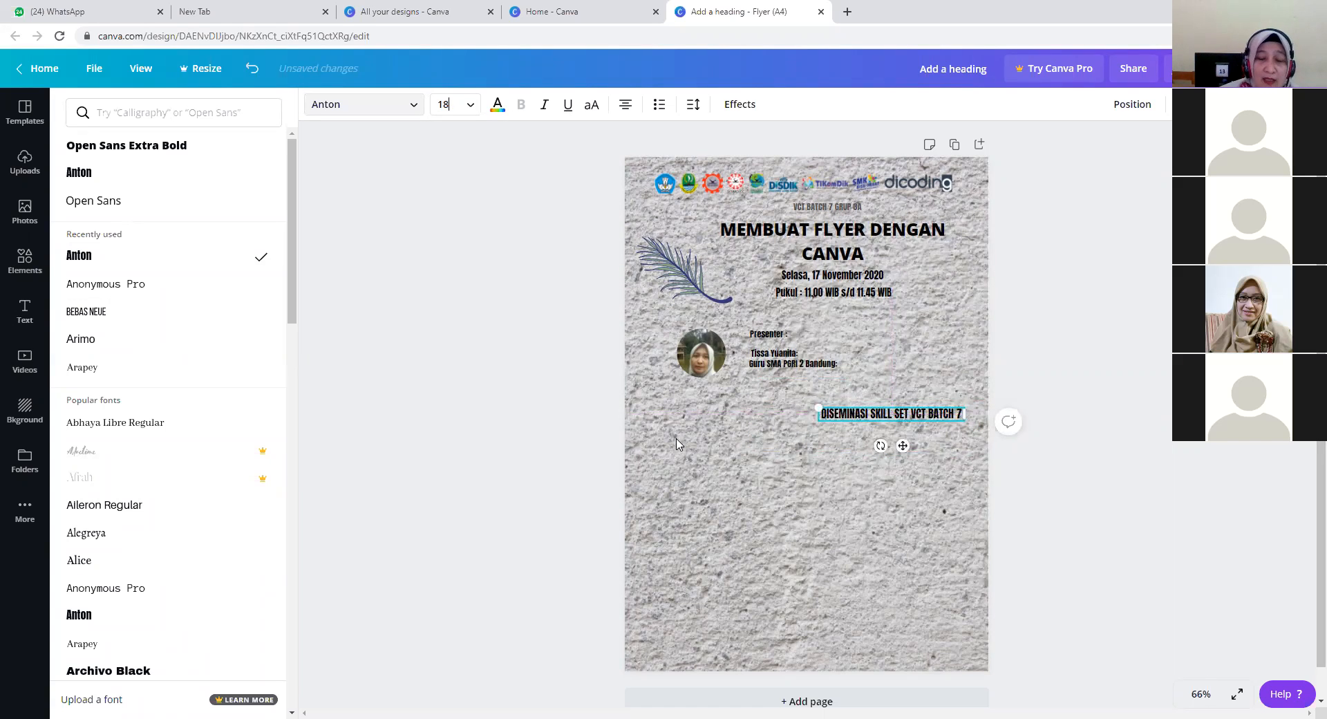
Duplicate the leaf decoration and place the copy near the flyer's lower-right corner.
left_click(688, 270)
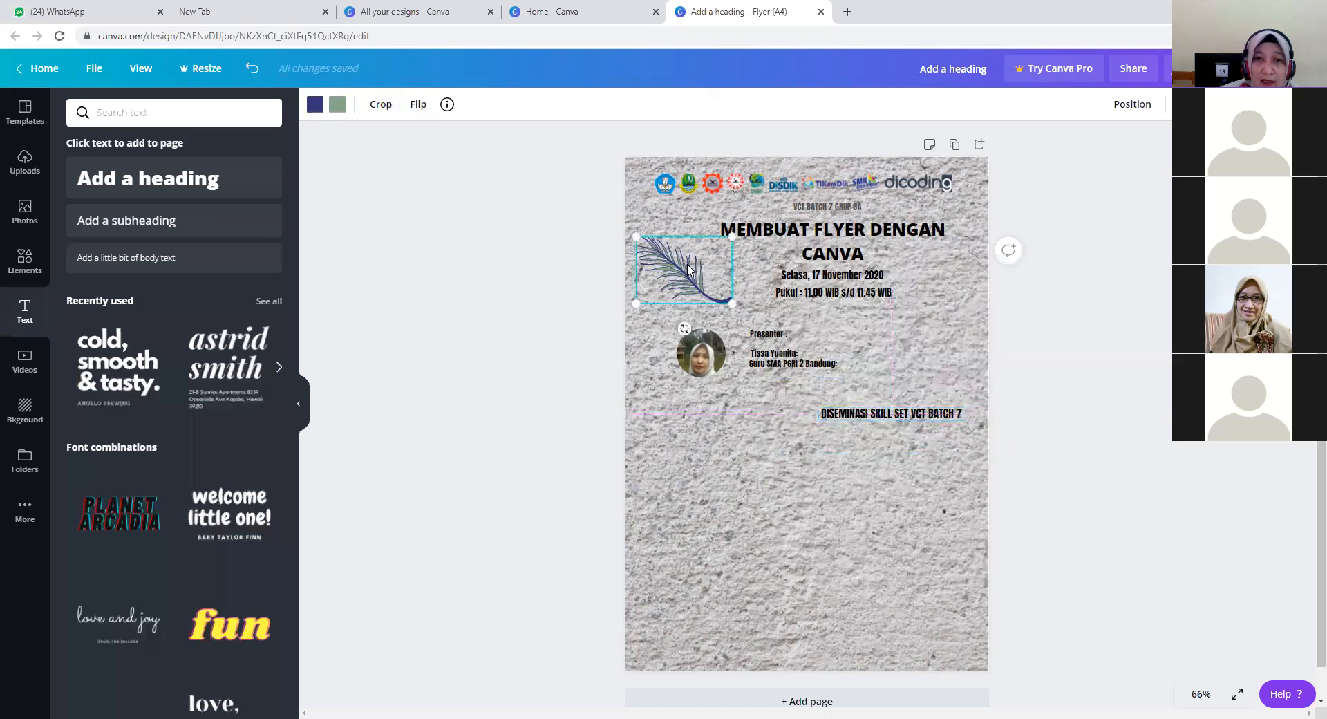
right_click(688, 269)
left_click(715, 285)
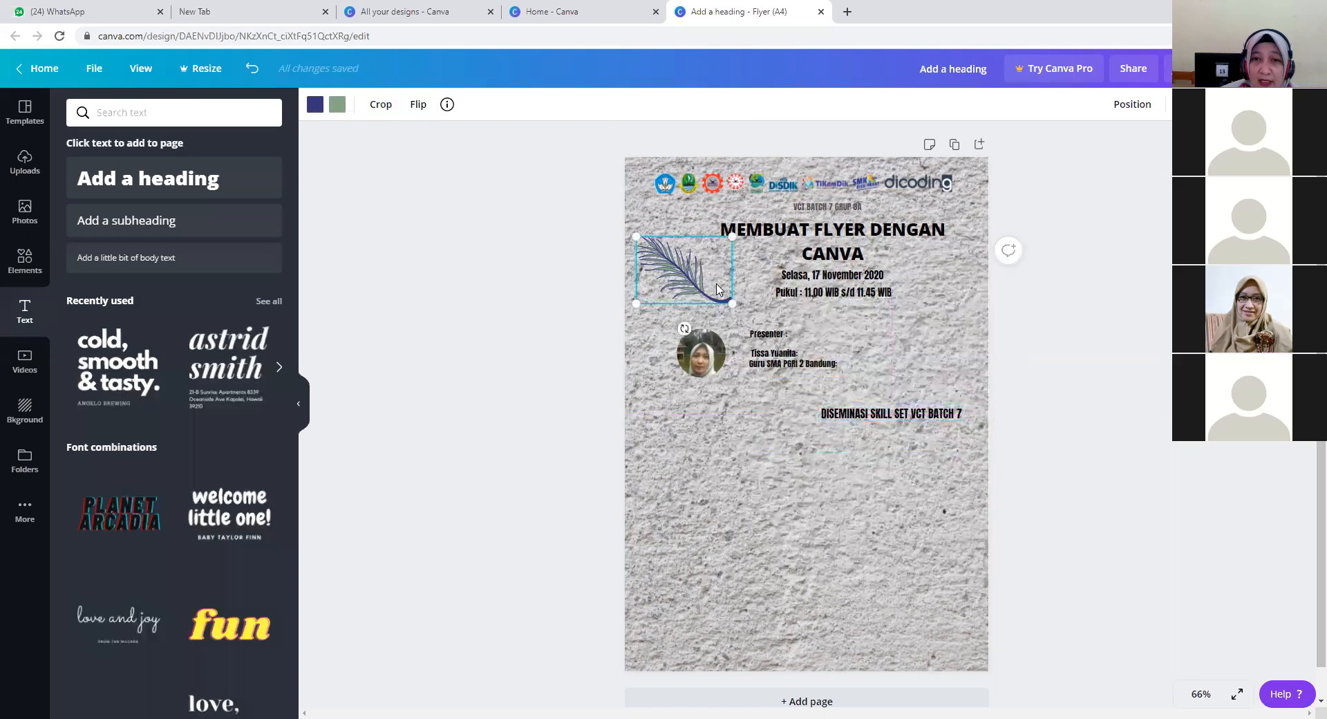
right_click(907, 584)
left_click(928, 591)
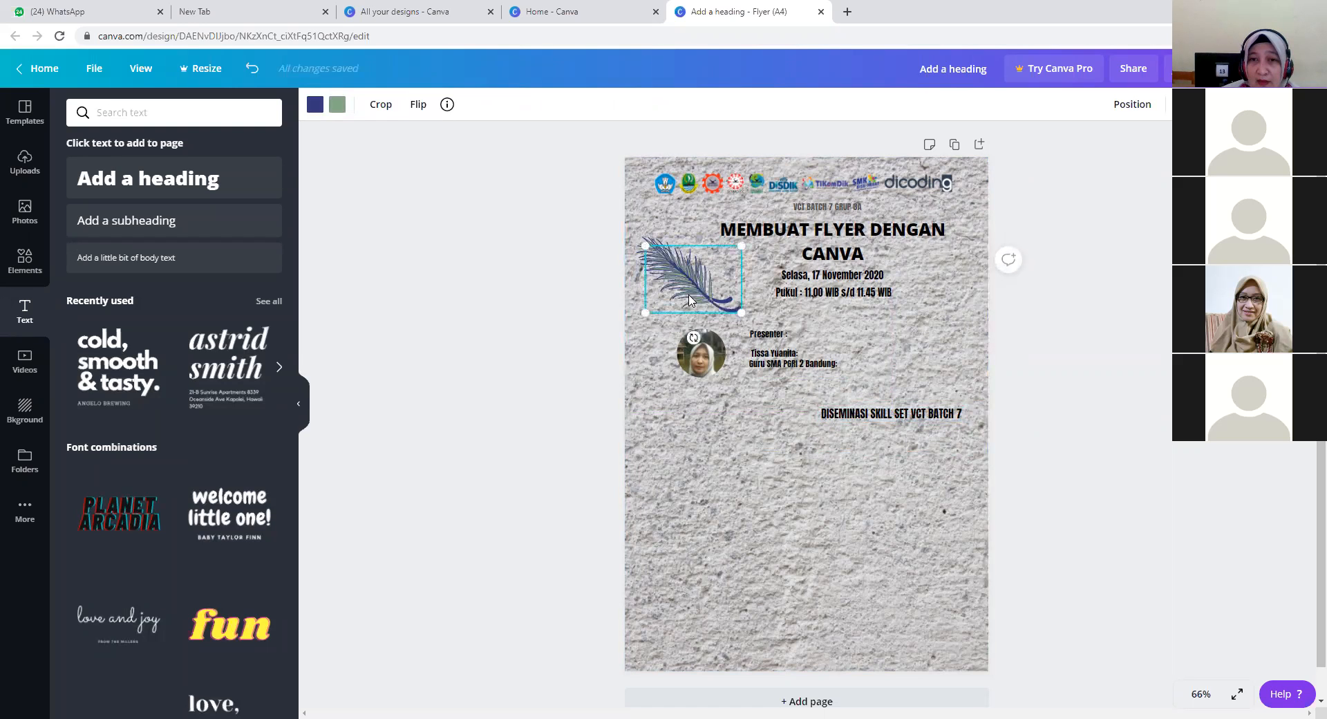
left_click_drag(689, 299, 910, 605)
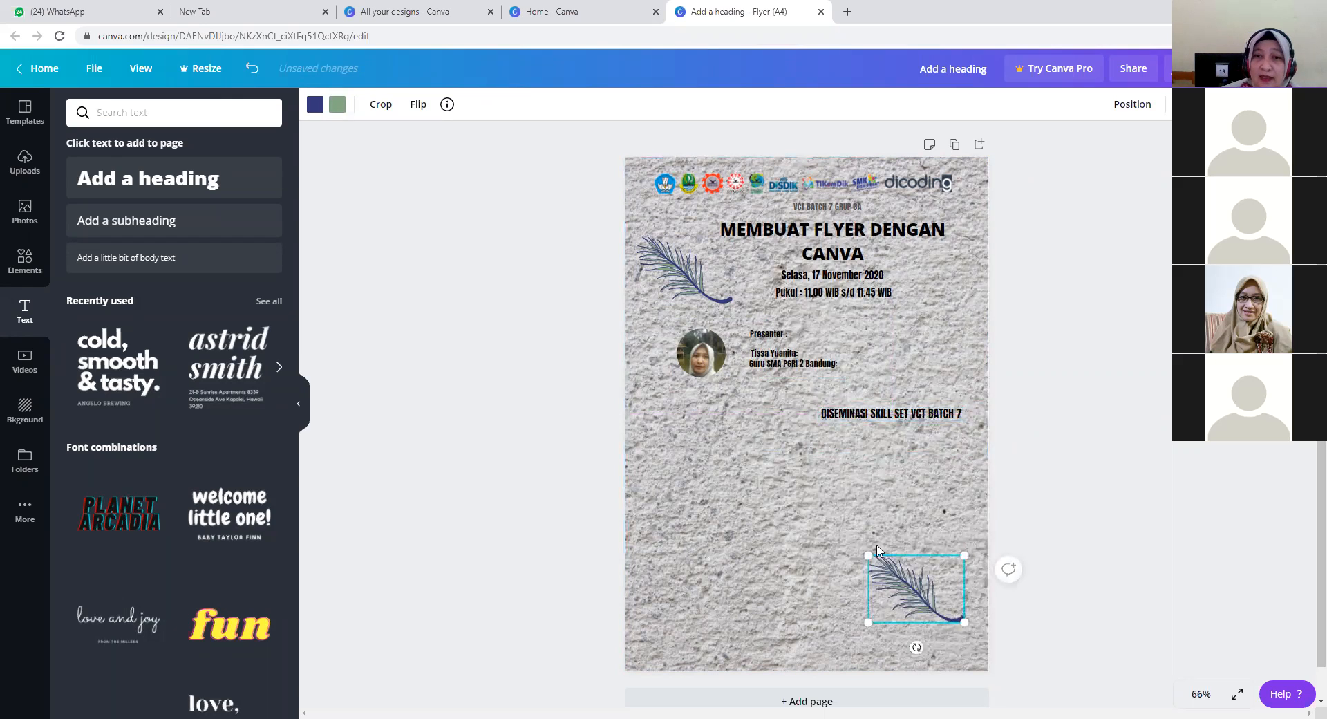
left_click(758, 467)
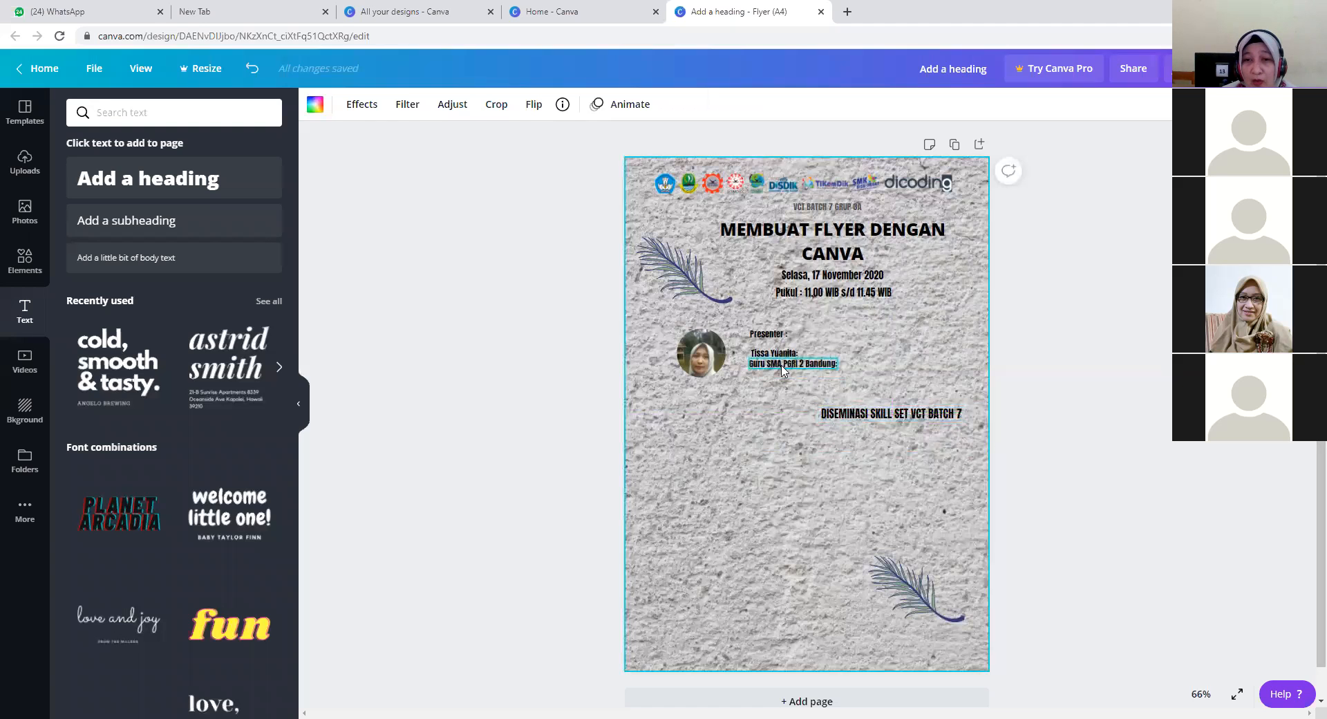
Duplicate the "Guru SMA PGRI 2 Bandung" line and place the copy below the portrait, centred under it.
right_click(780, 364)
left_click(799, 385)
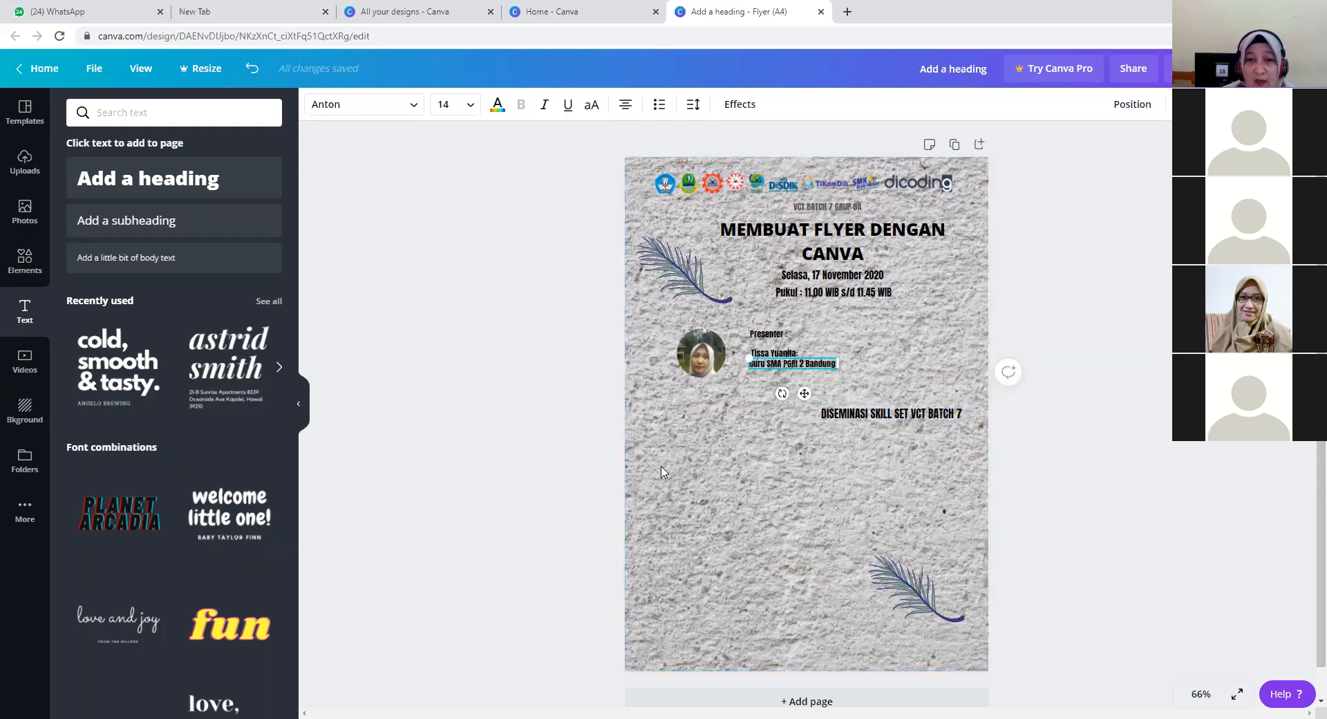
right_click(660, 442)
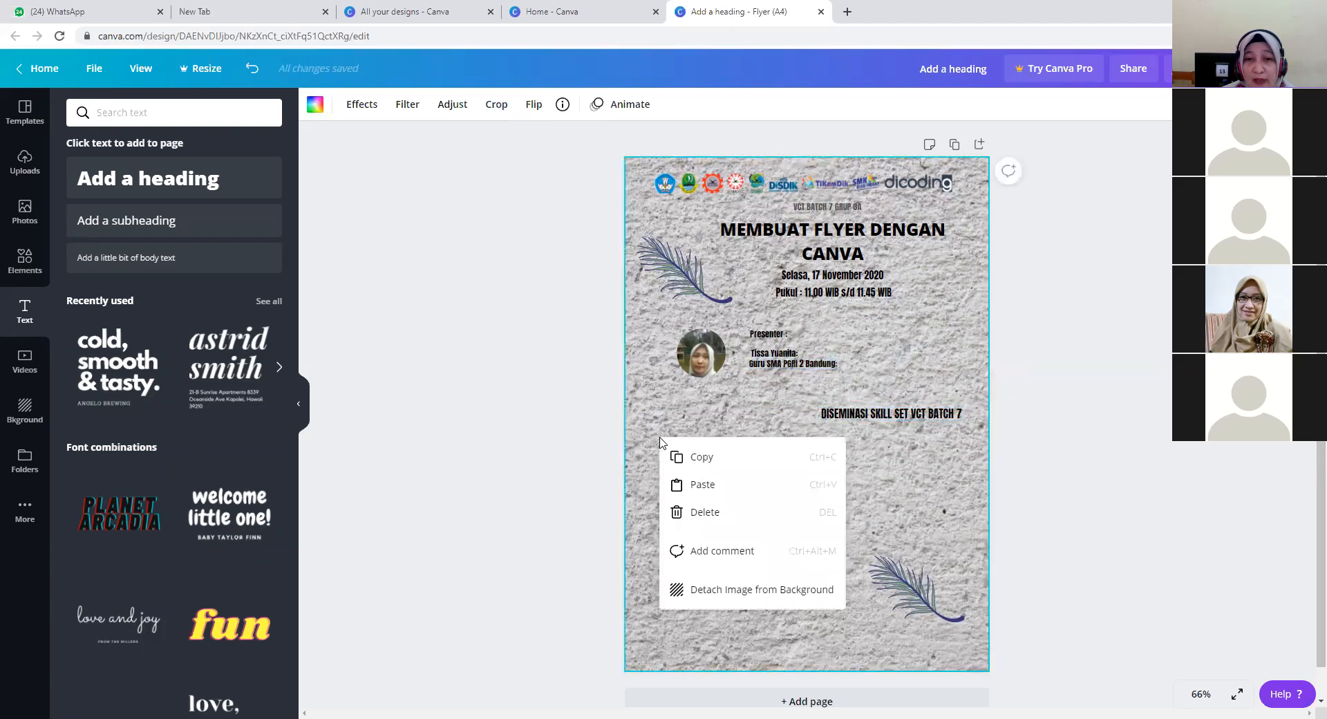
left_click(678, 483)
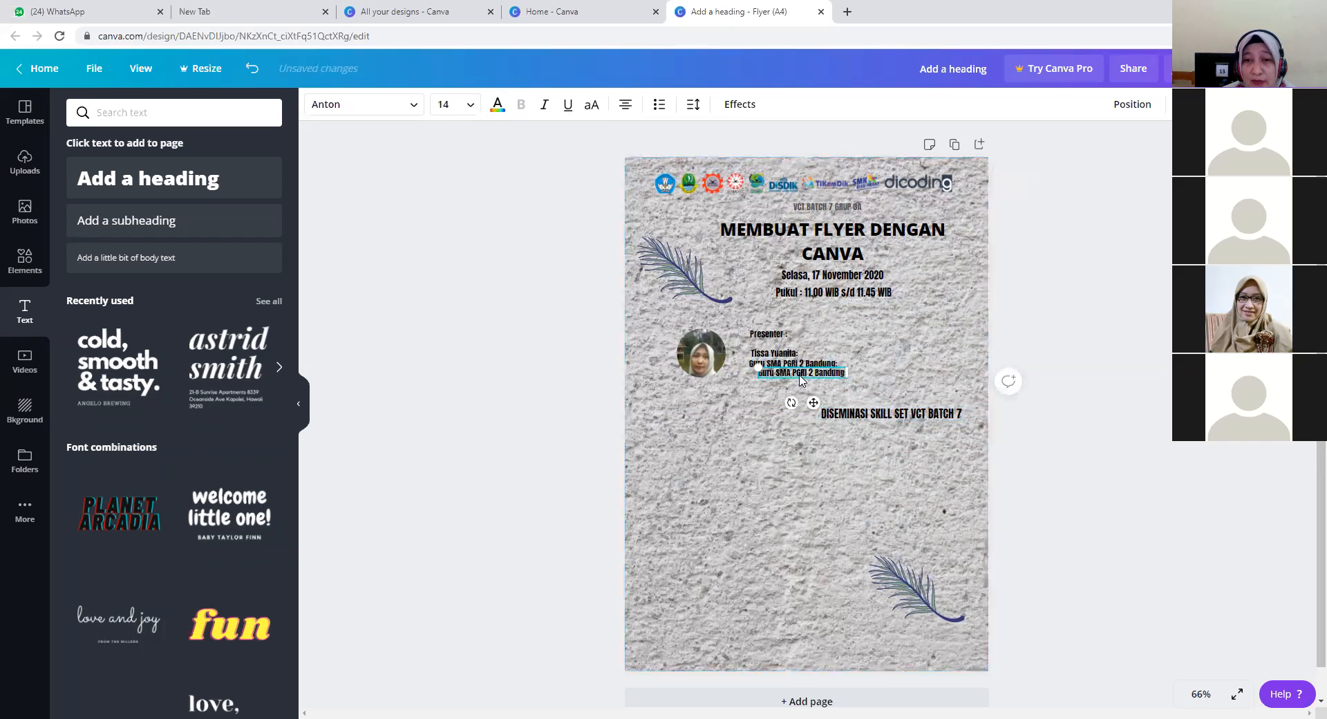
left_click_drag(811, 408, 713, 469)
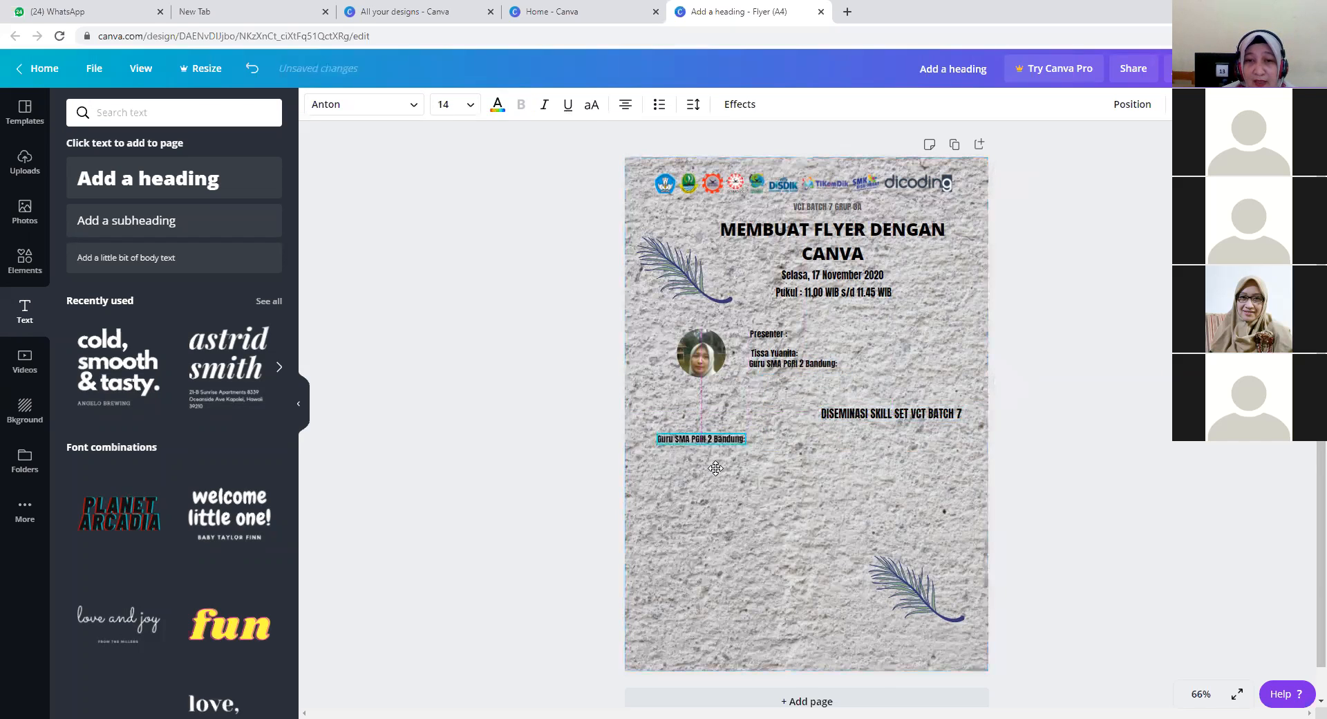
Duplicate the "Guru SMA PGRI 2 Bandung" line below the portrait and place the copy directly beneath it, left-aligned with it.
right_click(712, 444)
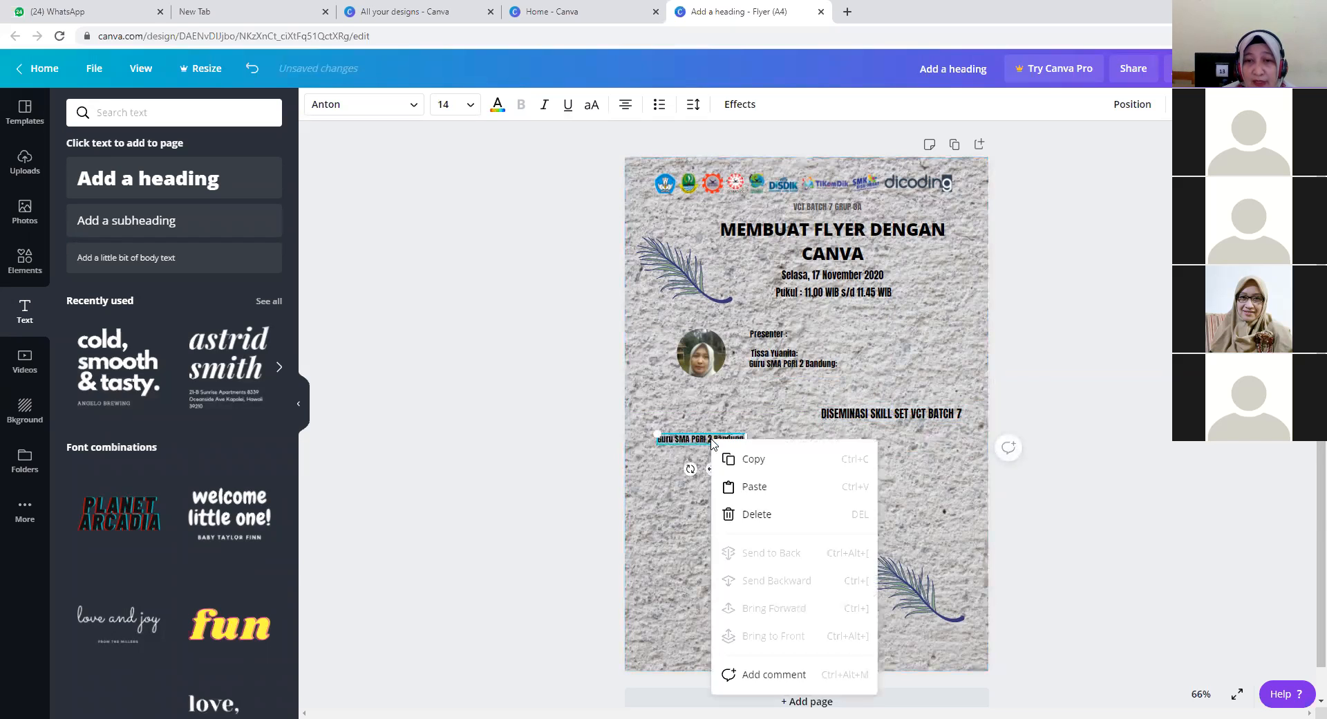
left_click(734, 460)
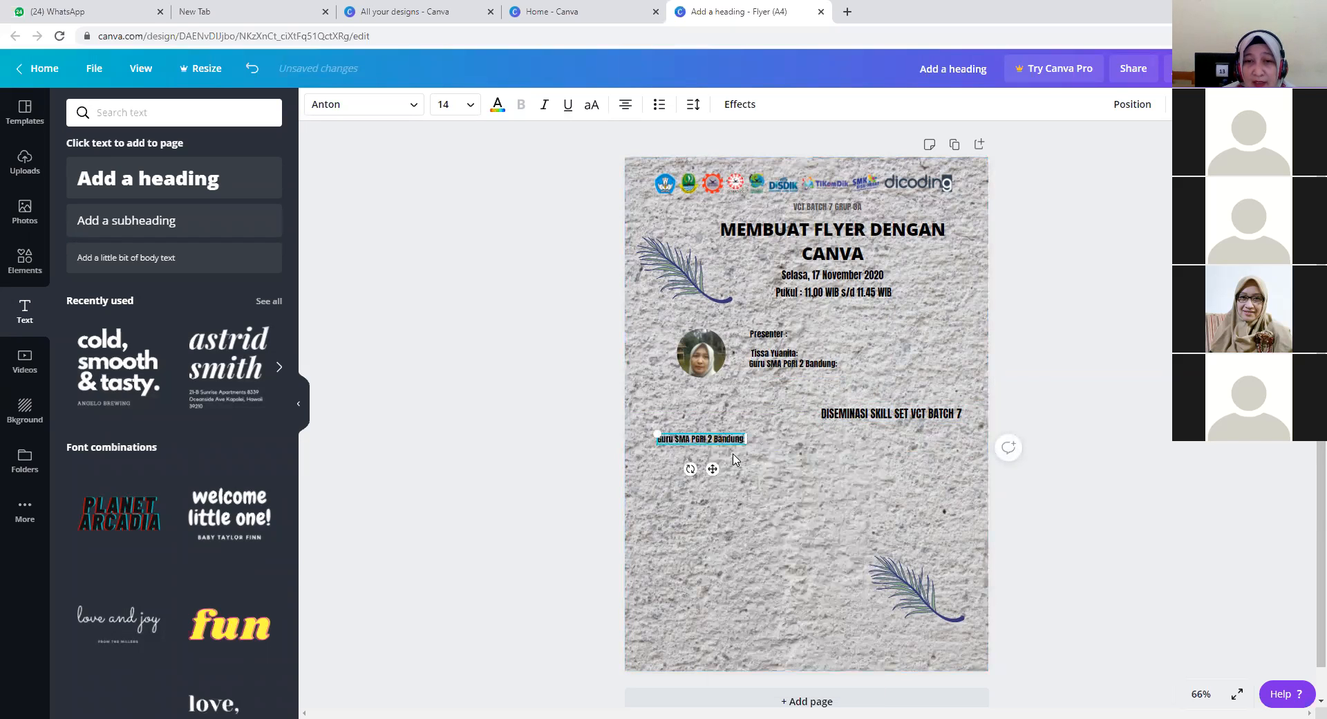
right_click(705, 479)
left_click(739, 527)
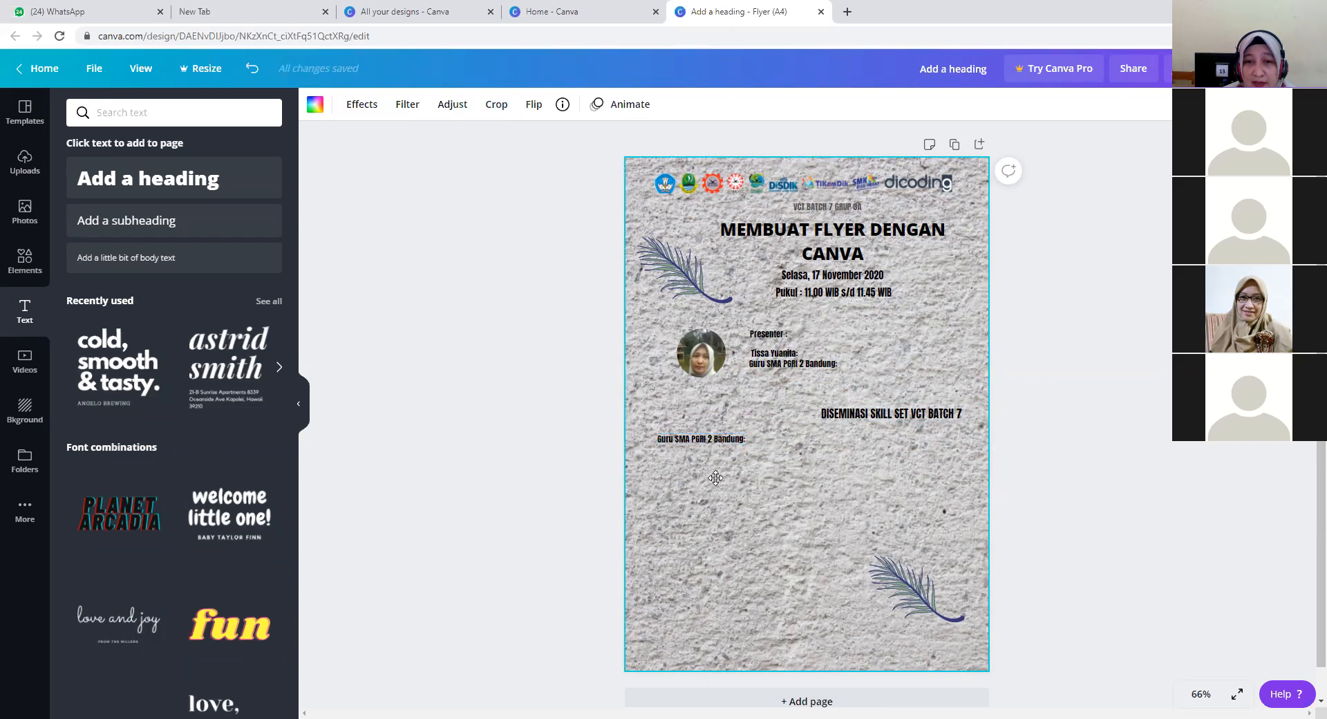
left_click_drag(718, 484, 711, 493)
Copy the lower "Guru SMA PGRI 2 Bandung" line and paste four more copies of it beneath.
right_click(715, 458)
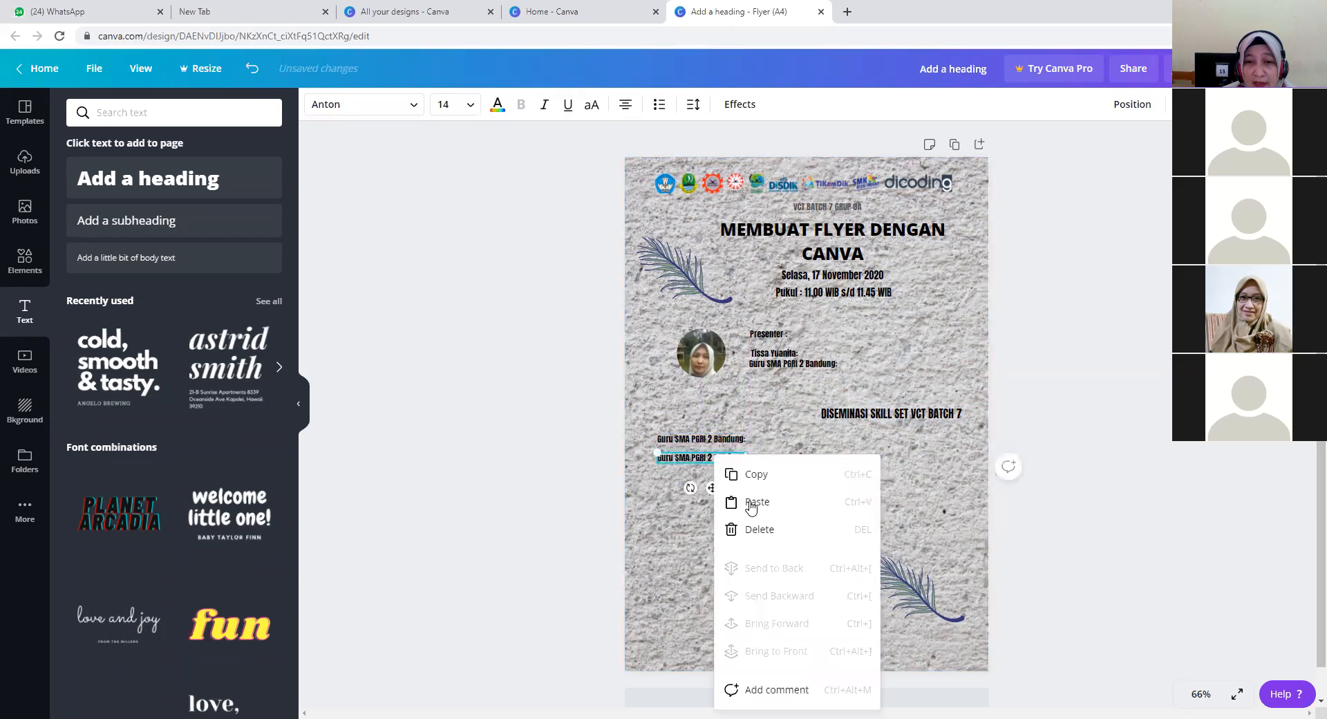
left_click(752, 473)
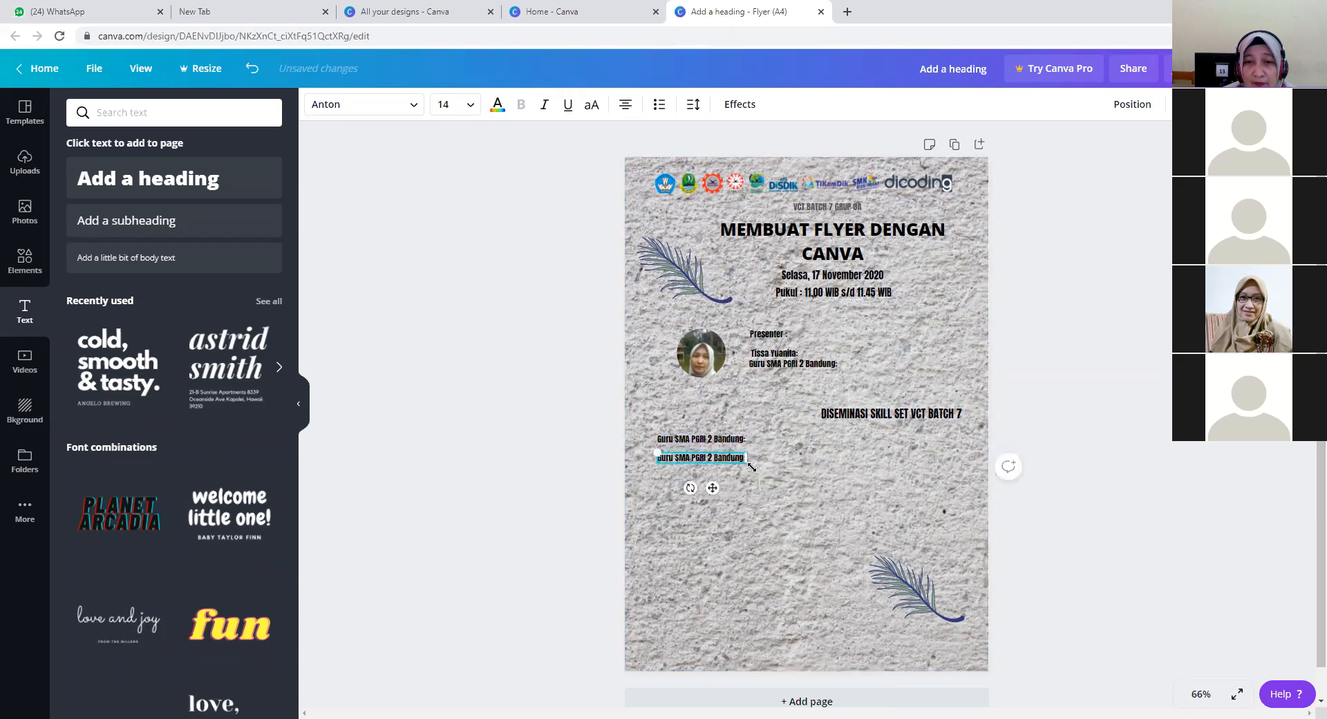
right_click(711, 484)
left_click(746, 507)
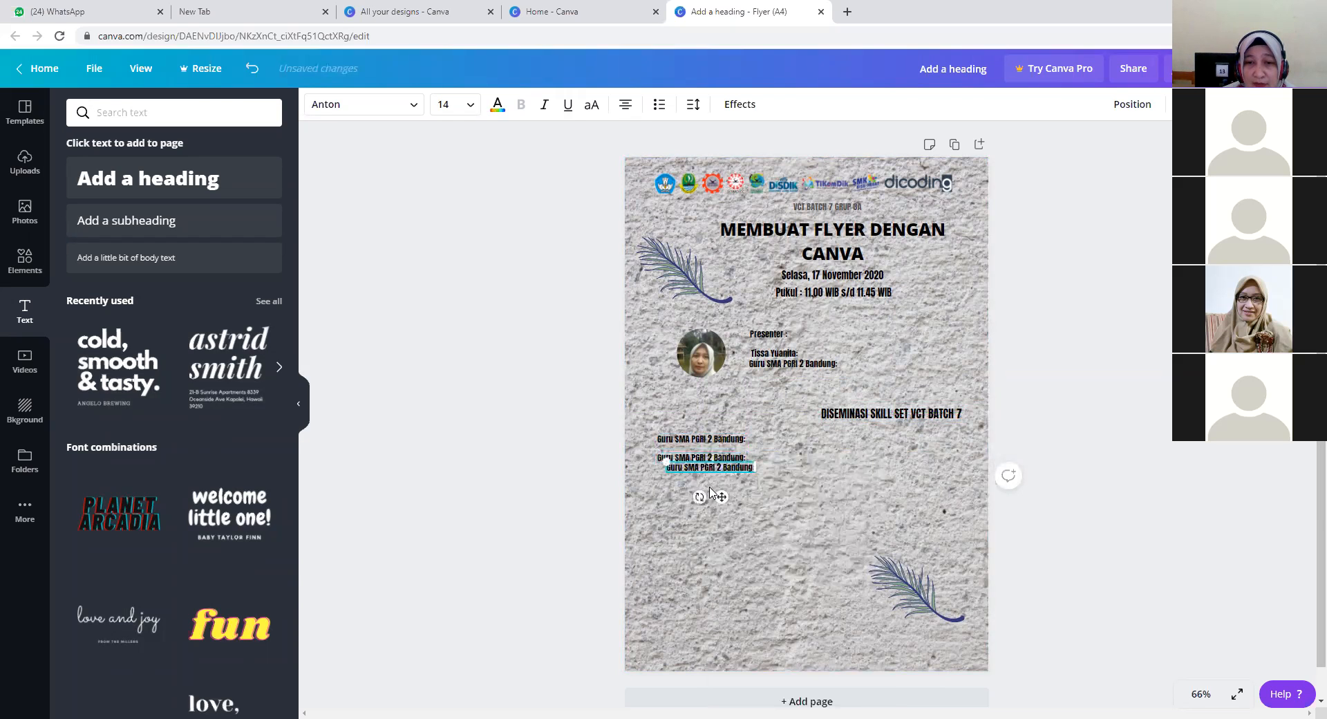
right_click(711, 494)
left_click(743, 532)
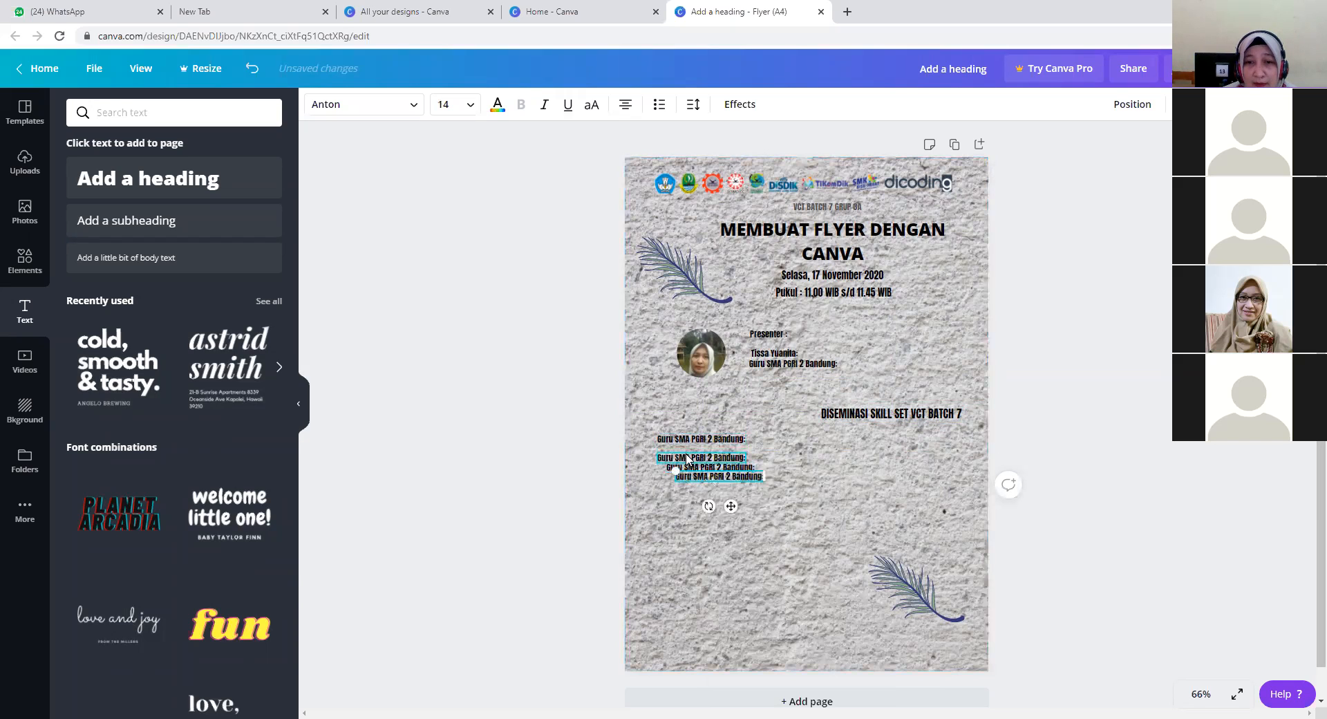
right_click(686, 494)
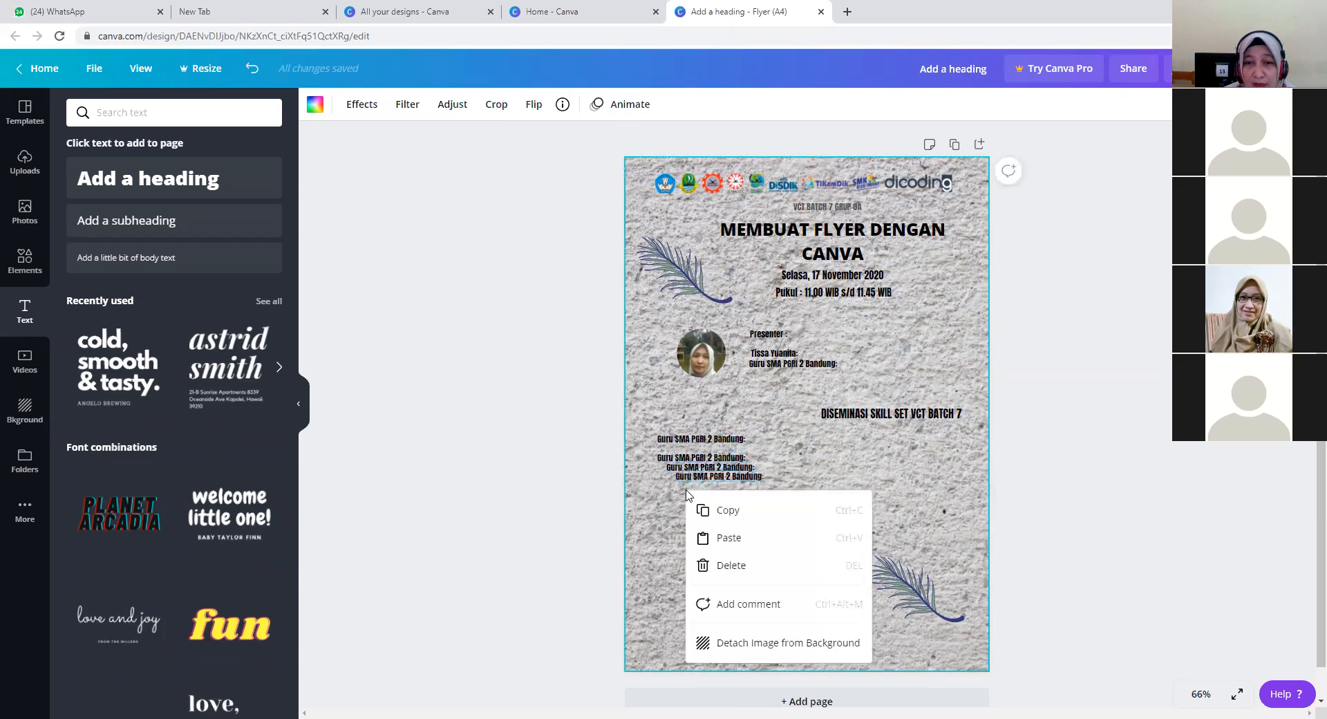
left_click(731, 542)
right_click(692, 507)
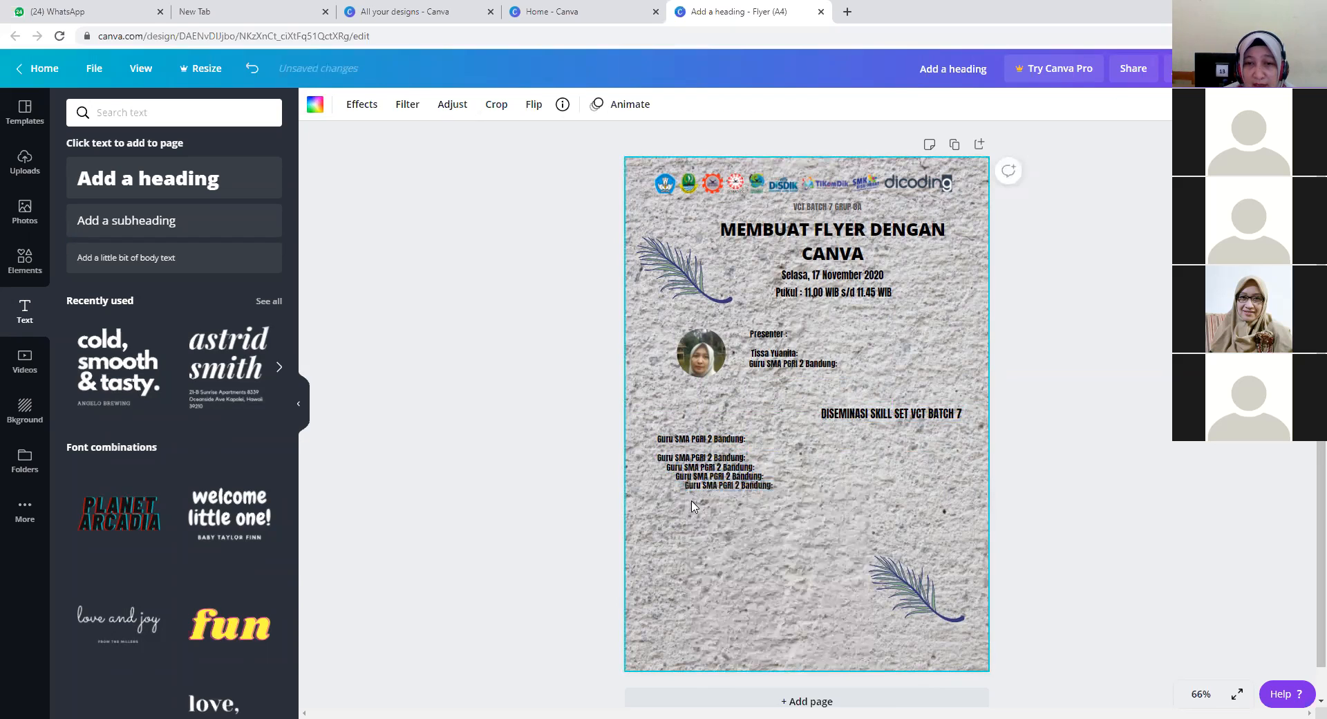
left_click(727, 546)
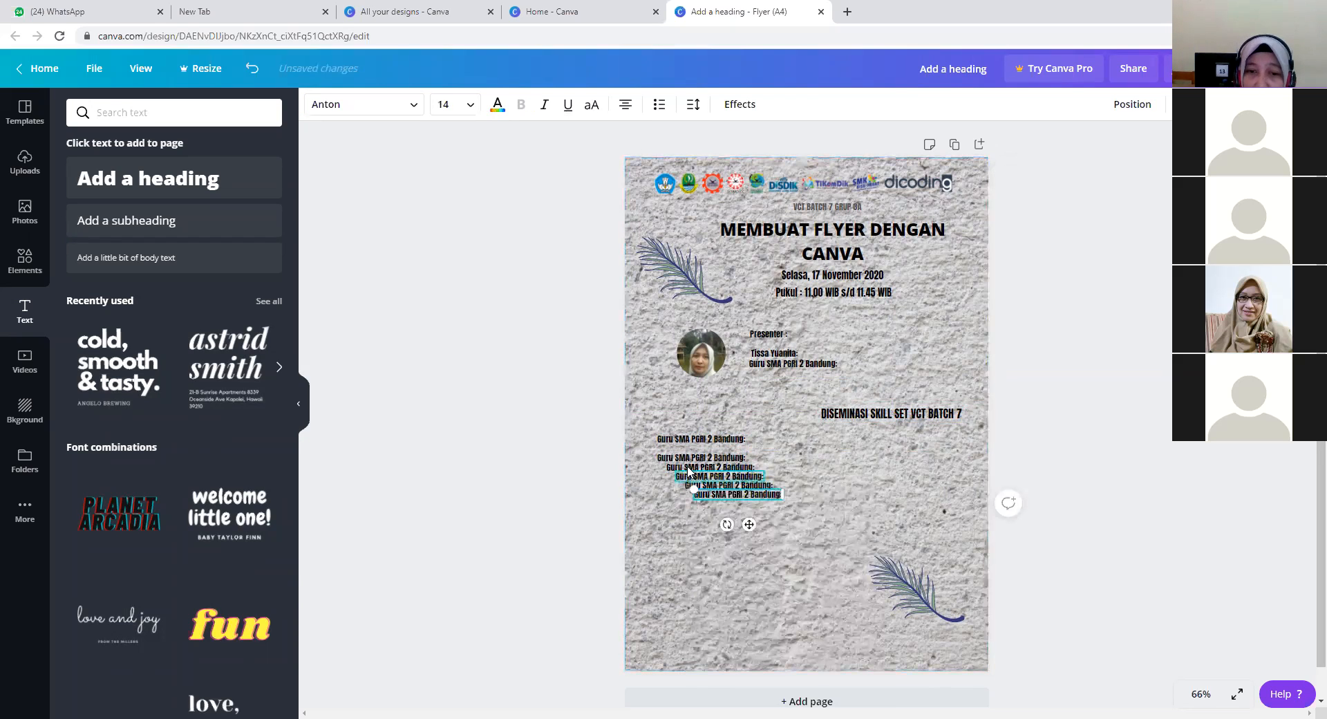
Replace the text of the topmost "Guru SMA PGRI 2 Bandung" copy below the portrait with "JOIN ZOOM MEETING".
left_click(685, 441)
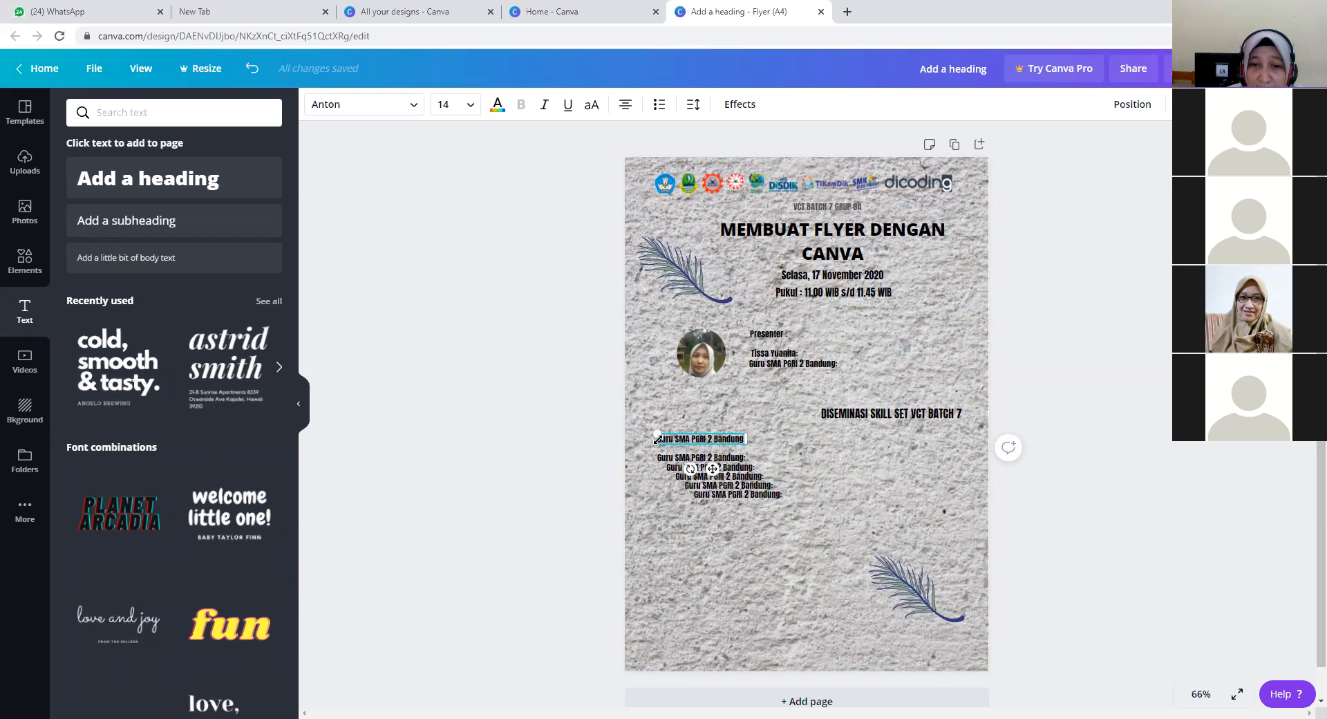
left_click_drag(666, 439, 718, 439)
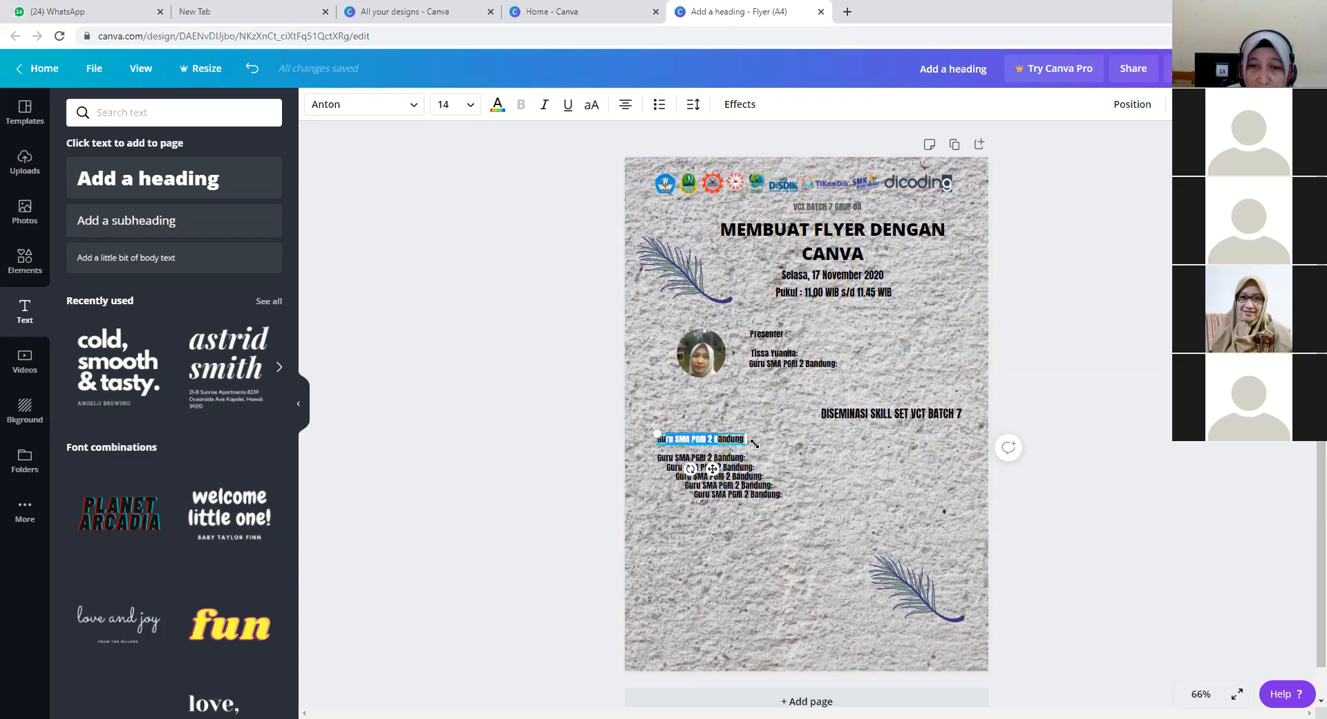
key("BackSpace")
key("Delete")
key("Delete")
key("Delete")
key("Delete")
key("Delete")
key("Delete")
key("BackSpace")
key("BackSpace")
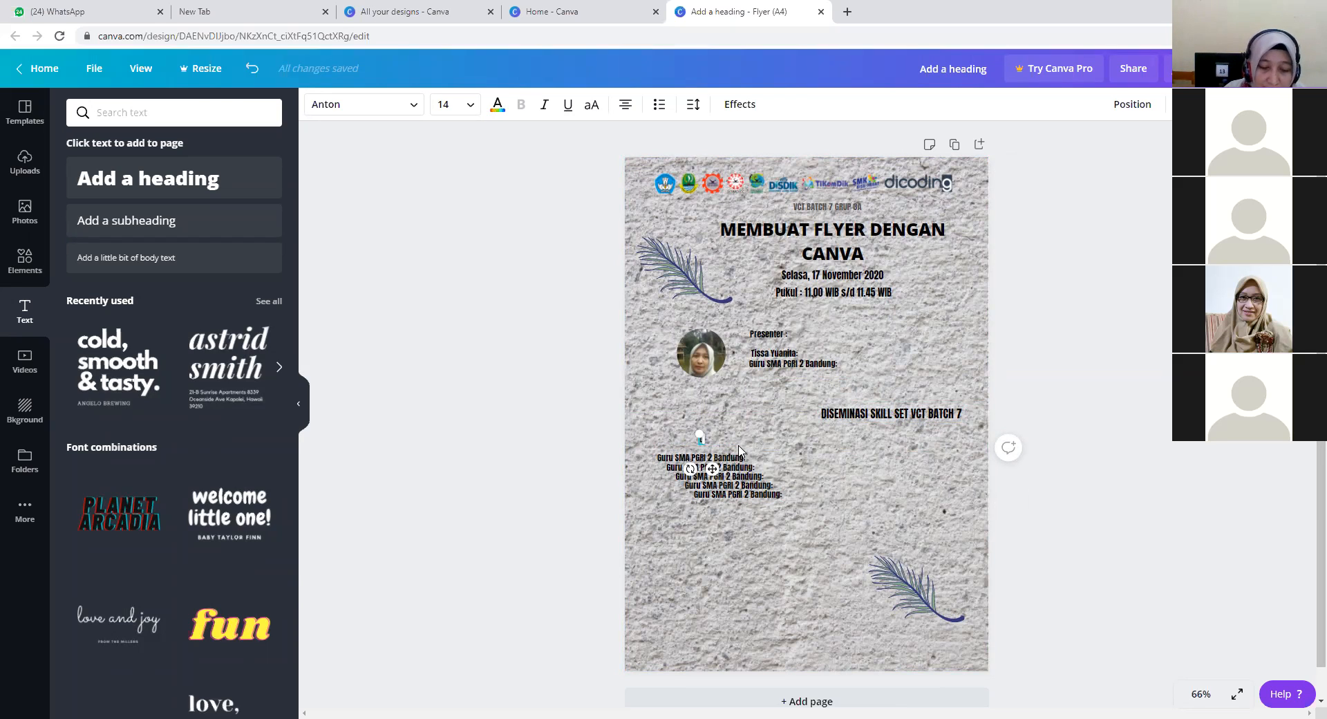
type("JOHA")
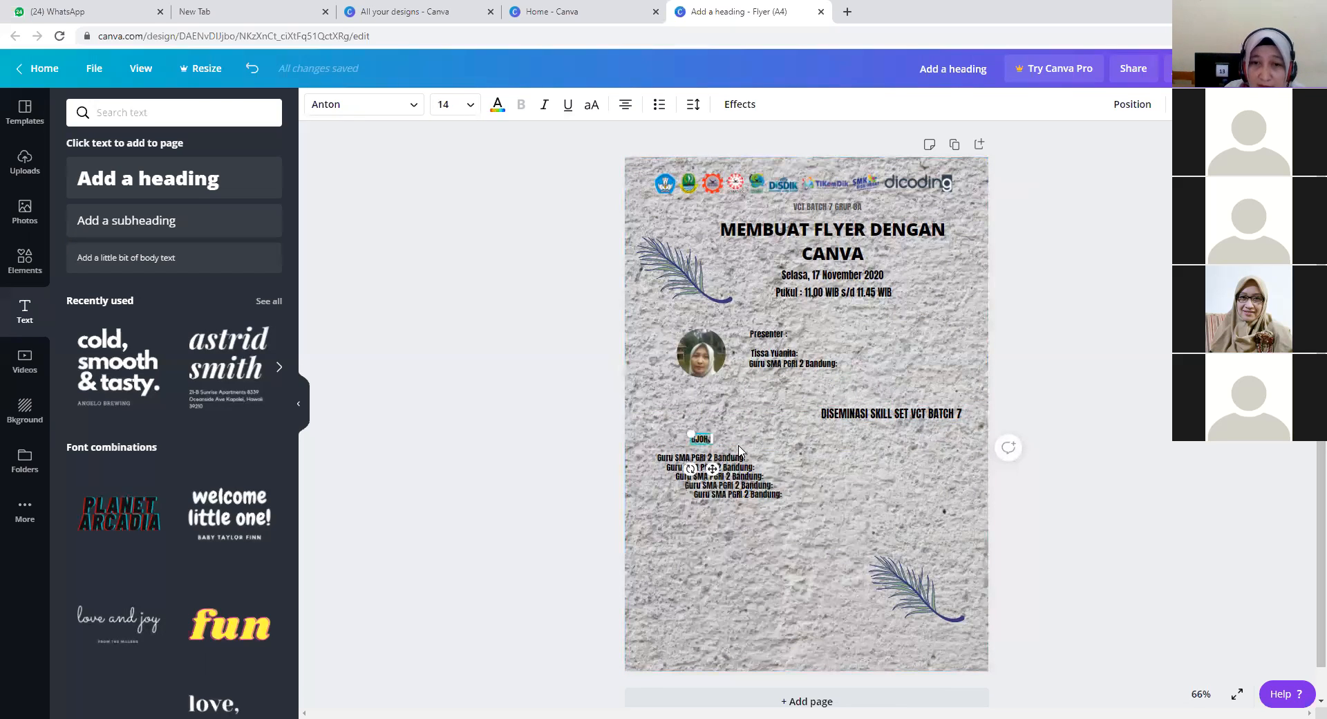
key("BackSpace")
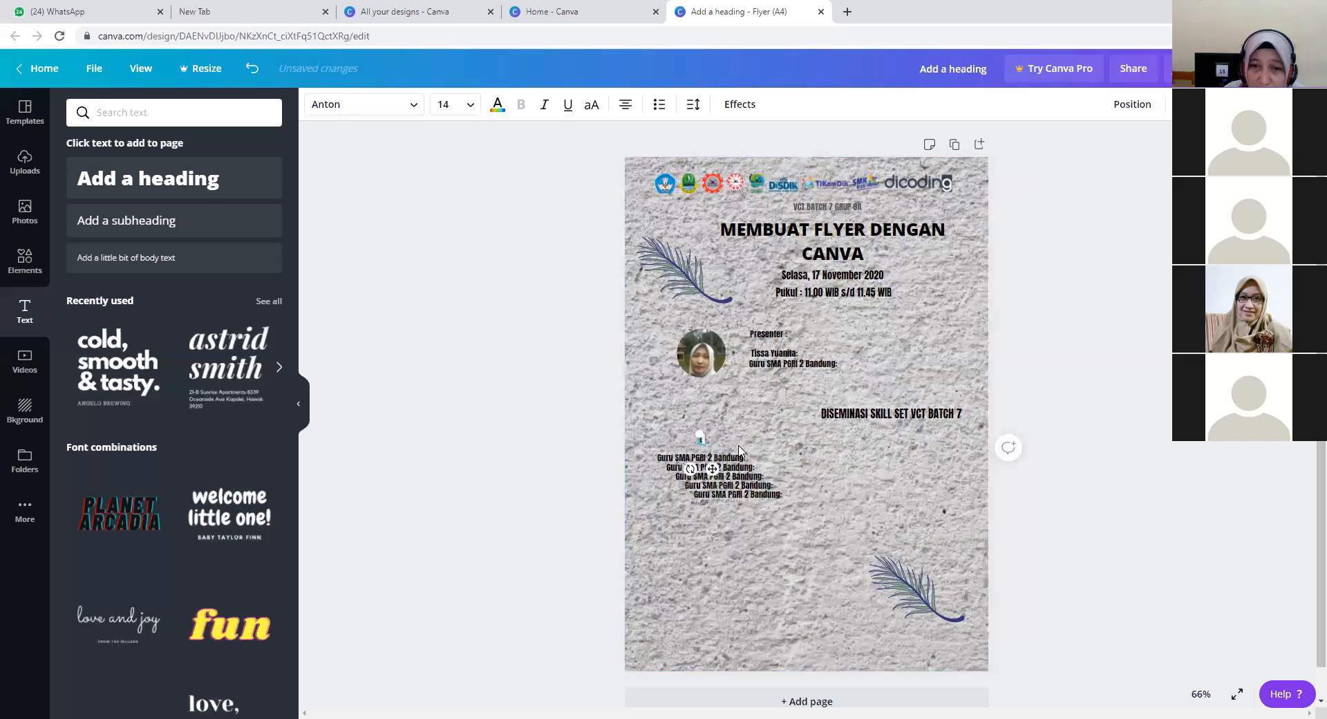
type("JOIN")
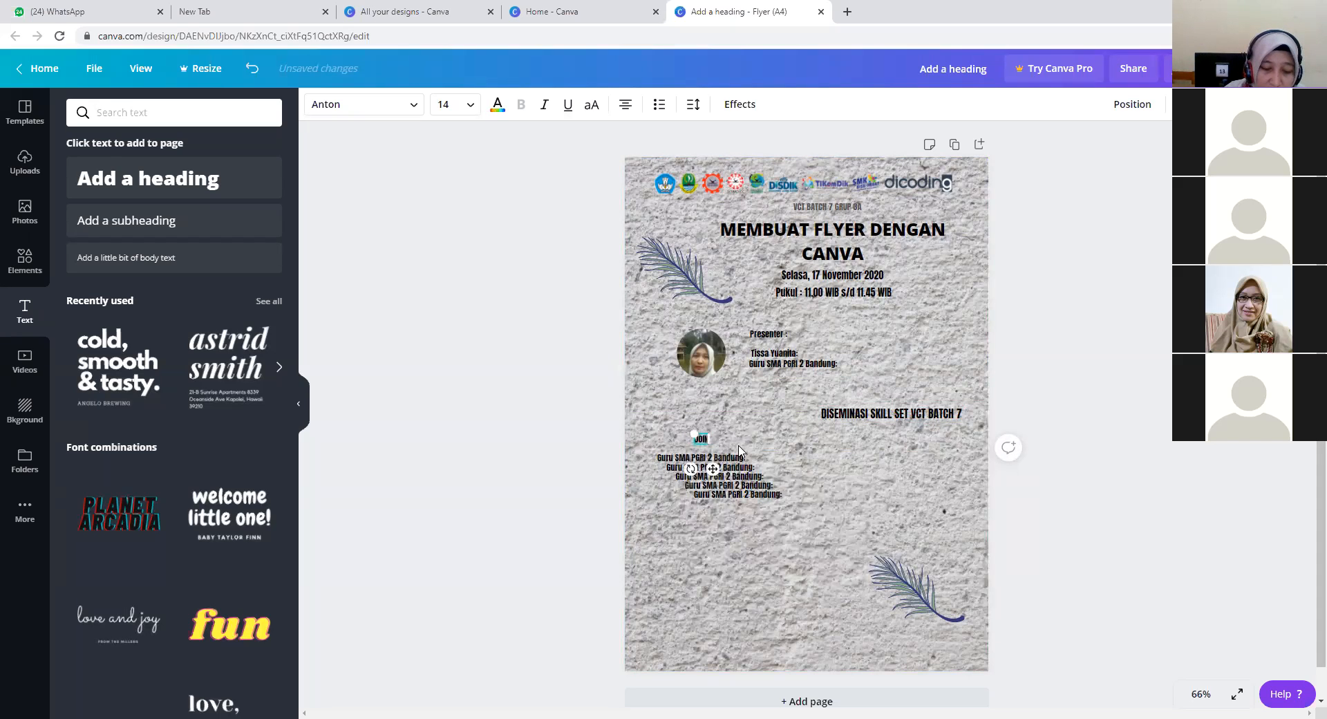
type(" 7OOM MEETING")
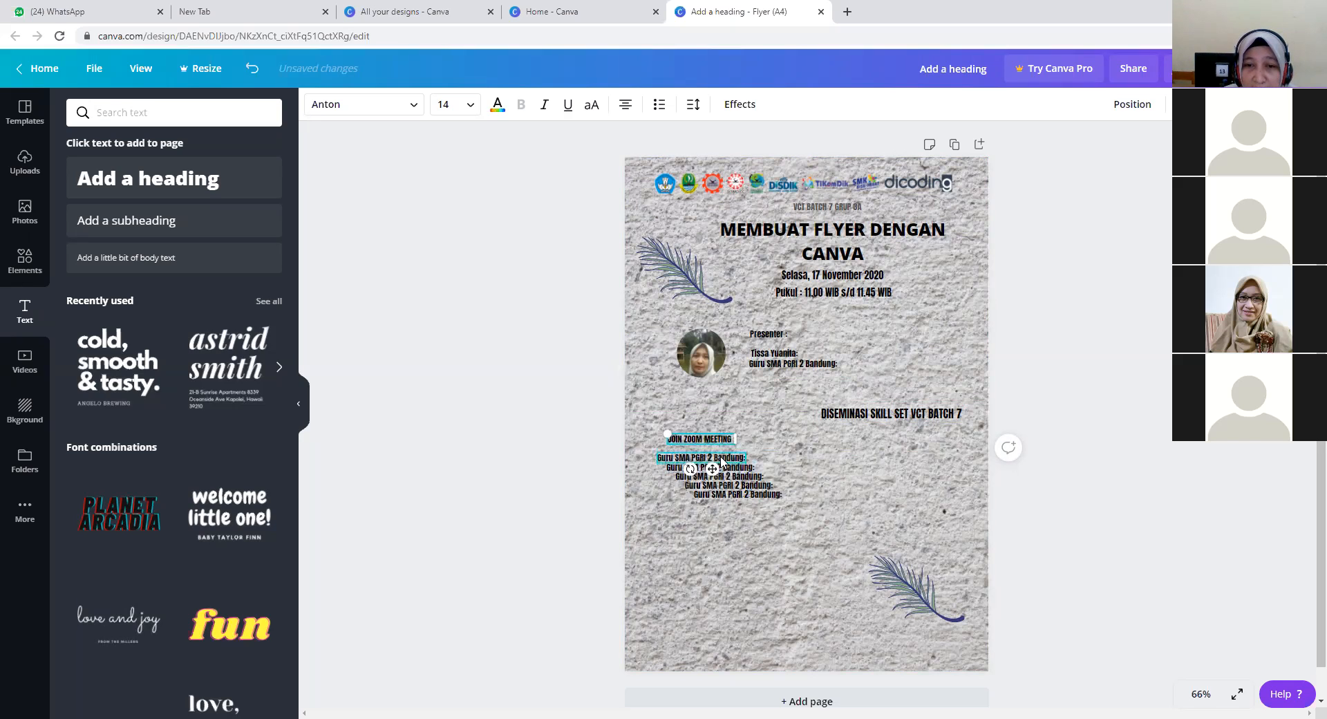
Delete the duplicate line directly under "JOIN ZOOM MEETING" and replace the text of the next copy with "MEETING LINK :".
left_click(723, 458)
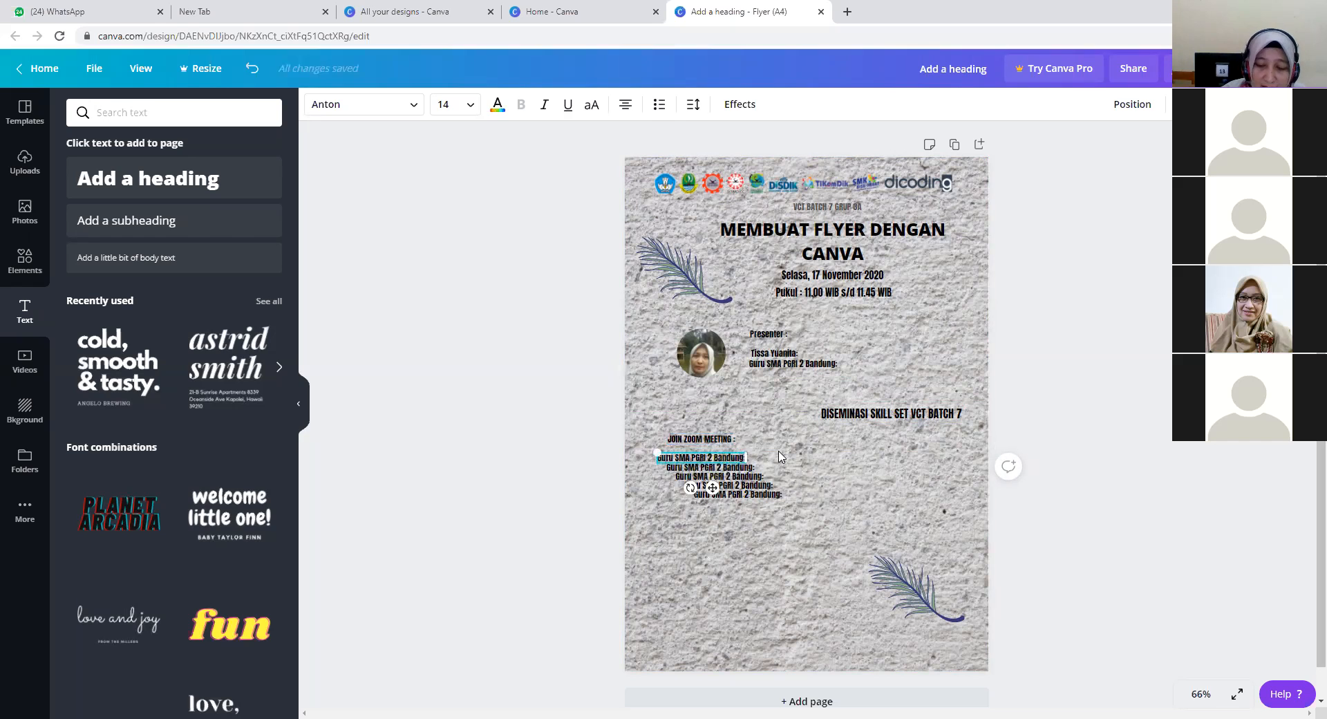
key("Delete")
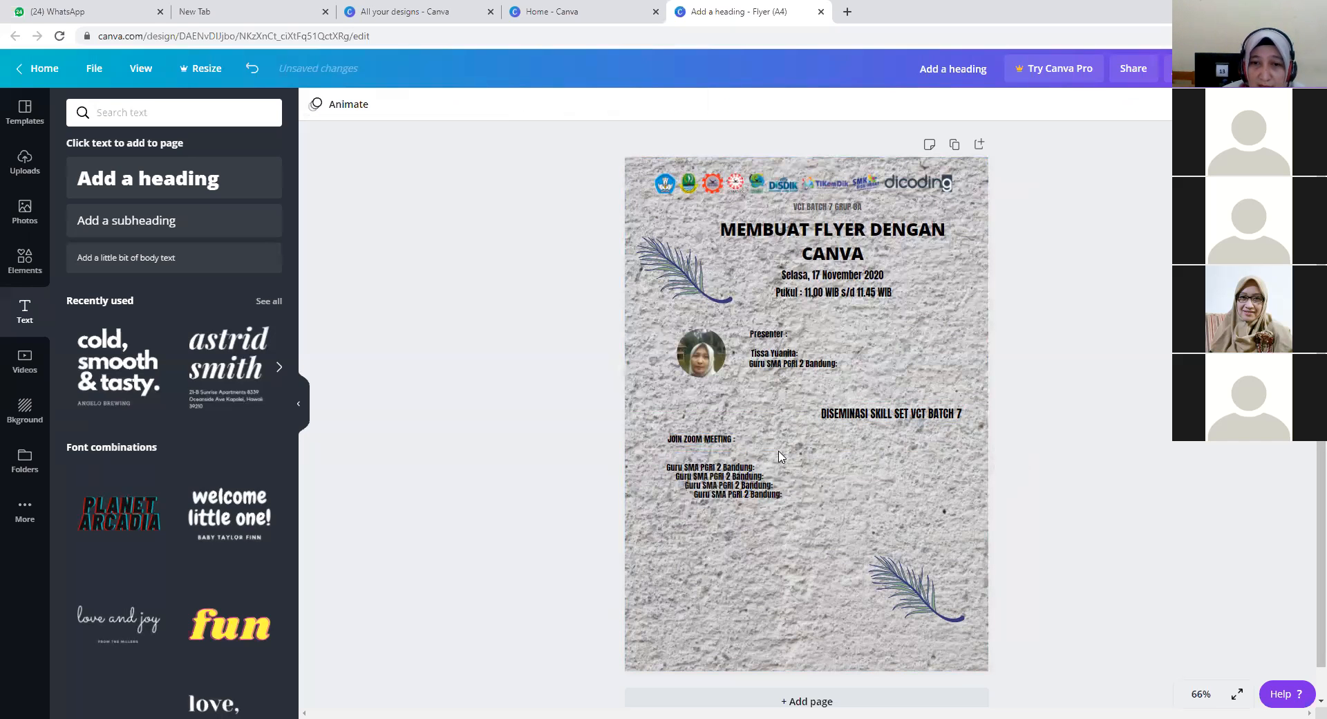
left_click(746, 467)
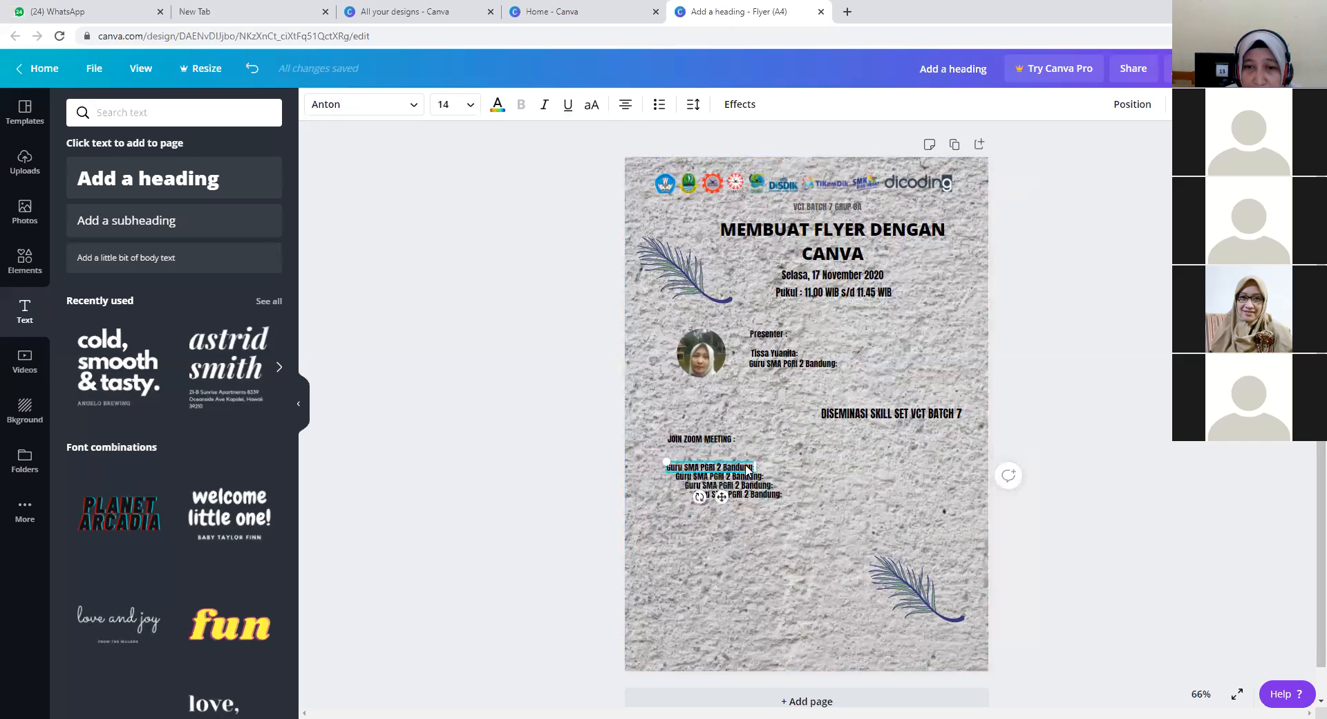
left_click_drag(746, 467, 662, 460)
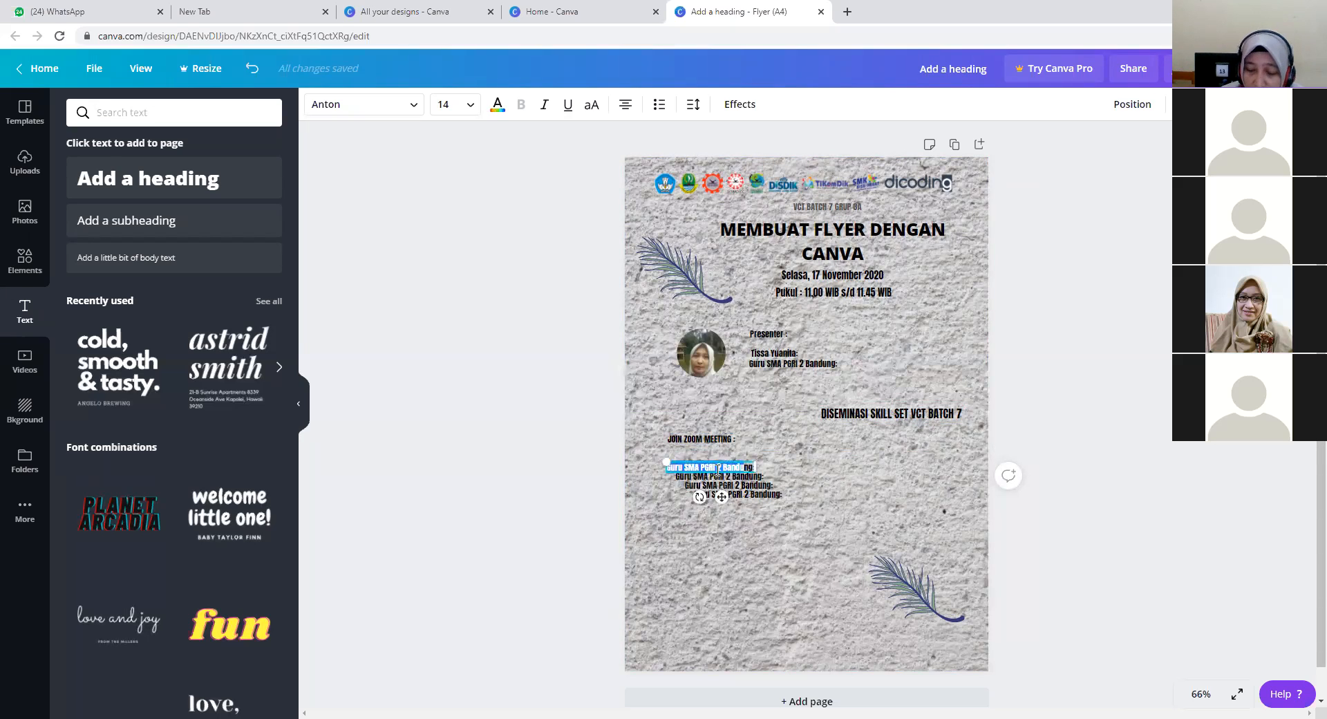
key("BackSpace")
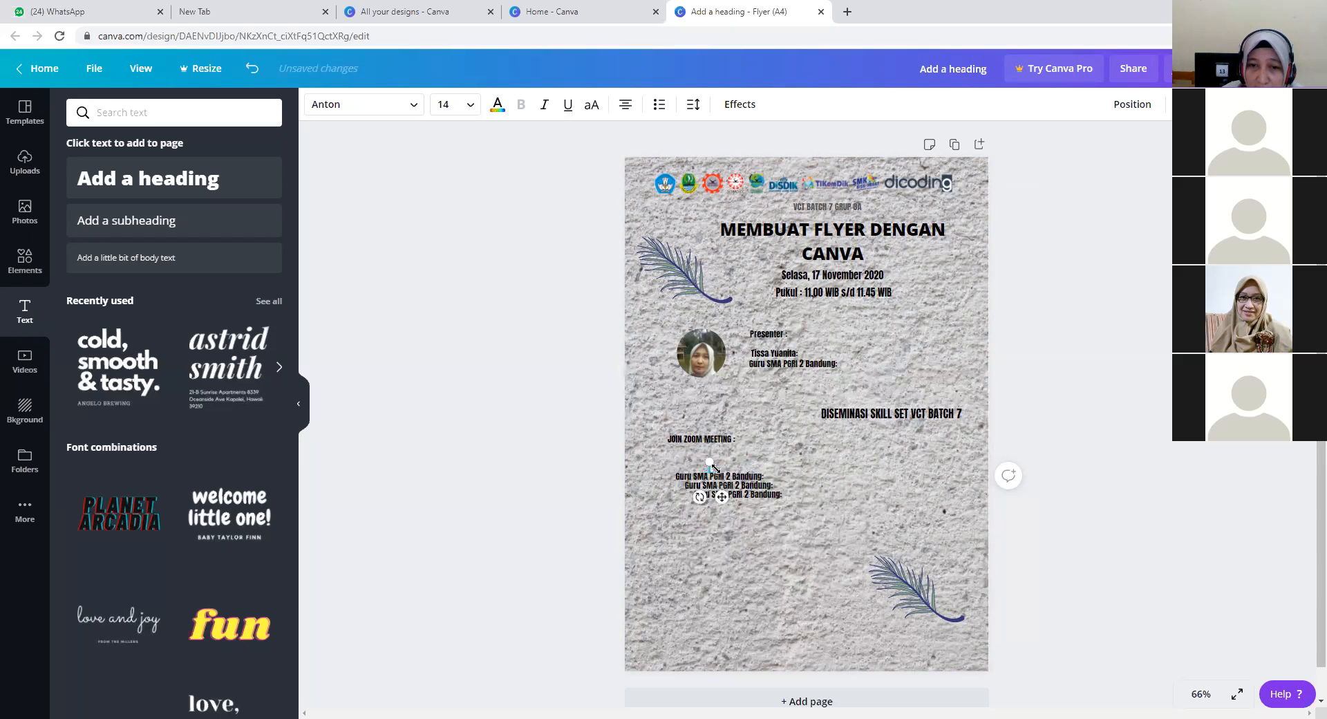
type("MEETING")
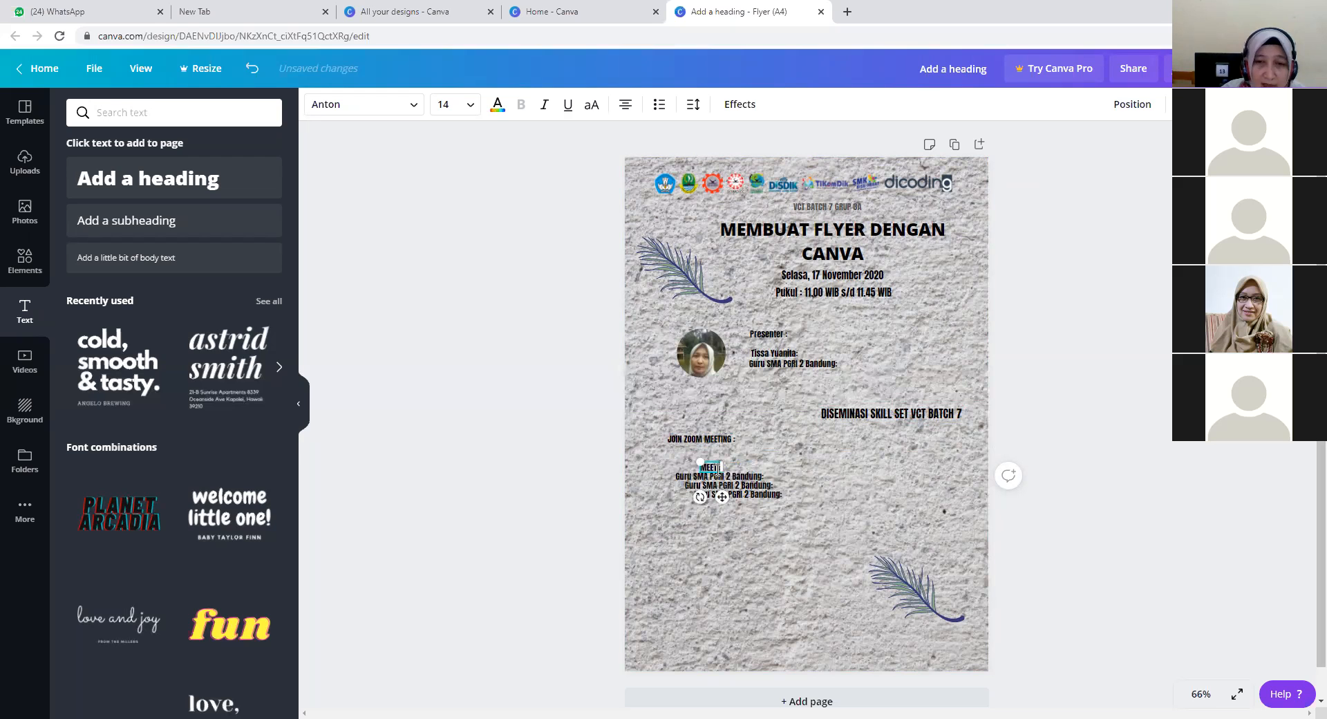
type(" LINK")
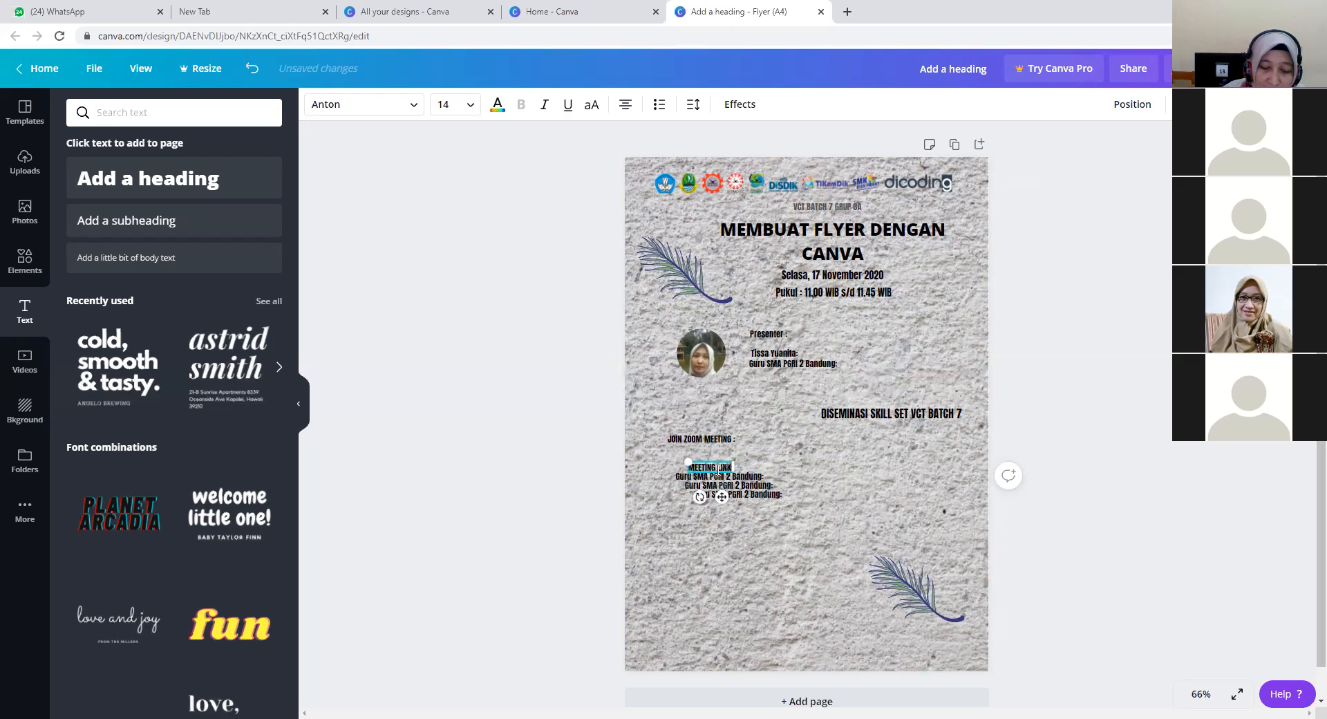
type(" :")
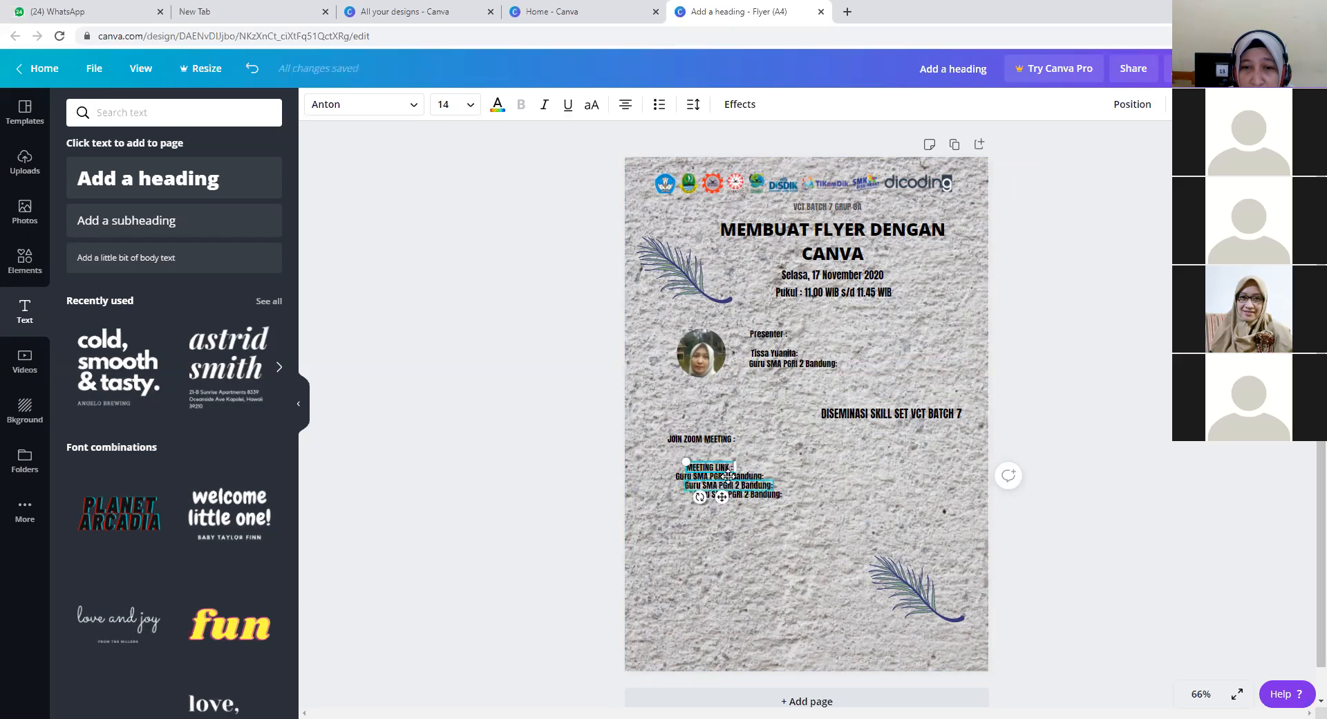
left_click(727, 477)
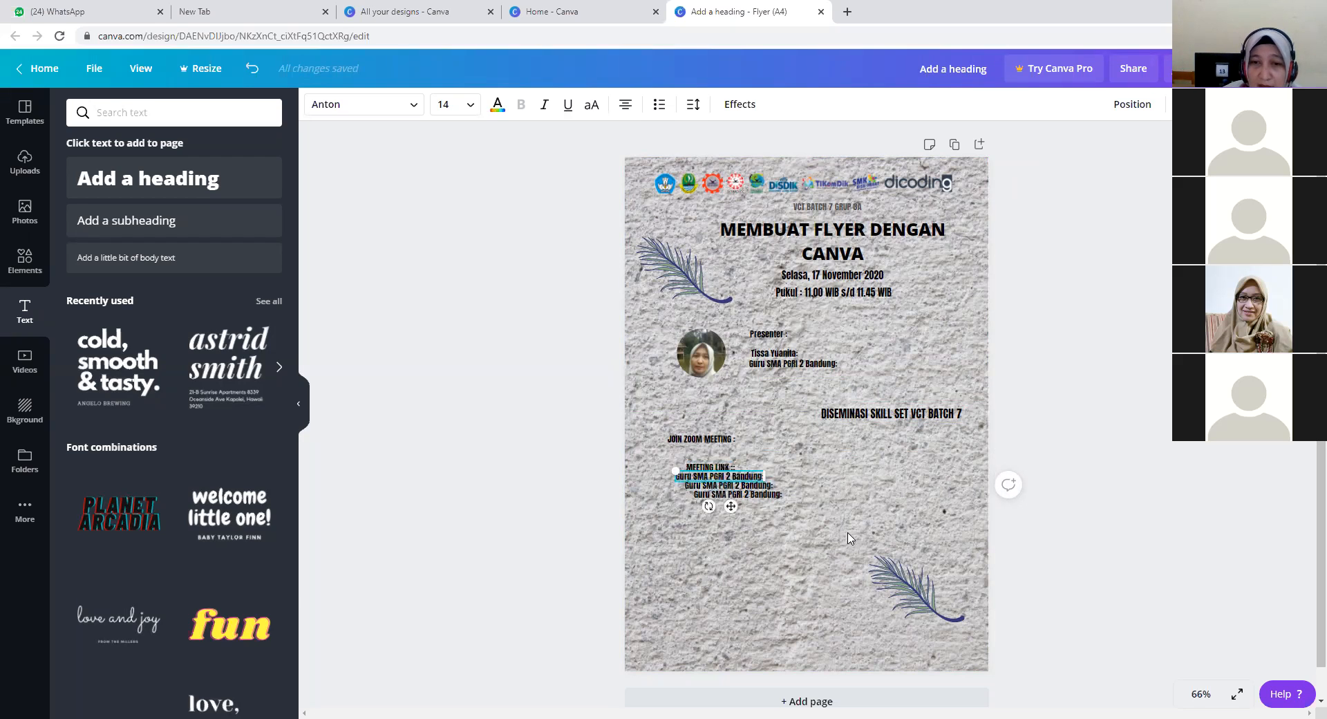
key("Delete")
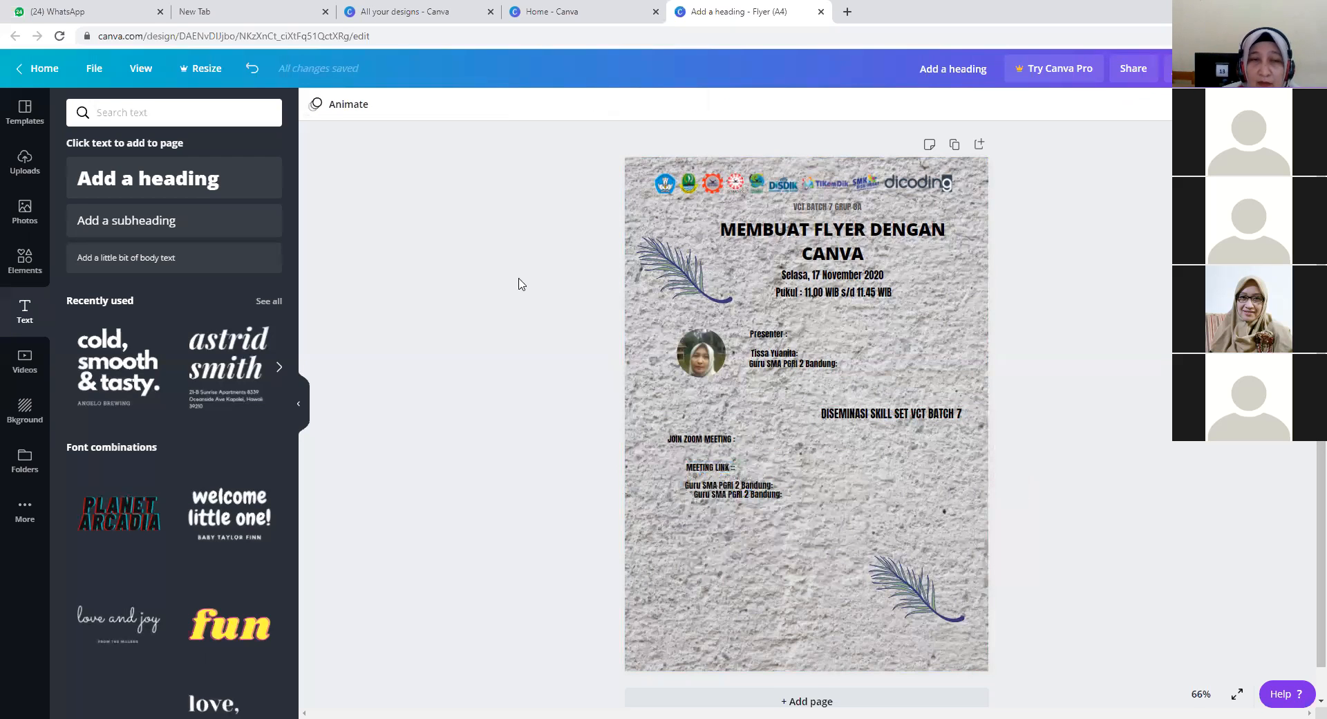
left_click(253, 69)
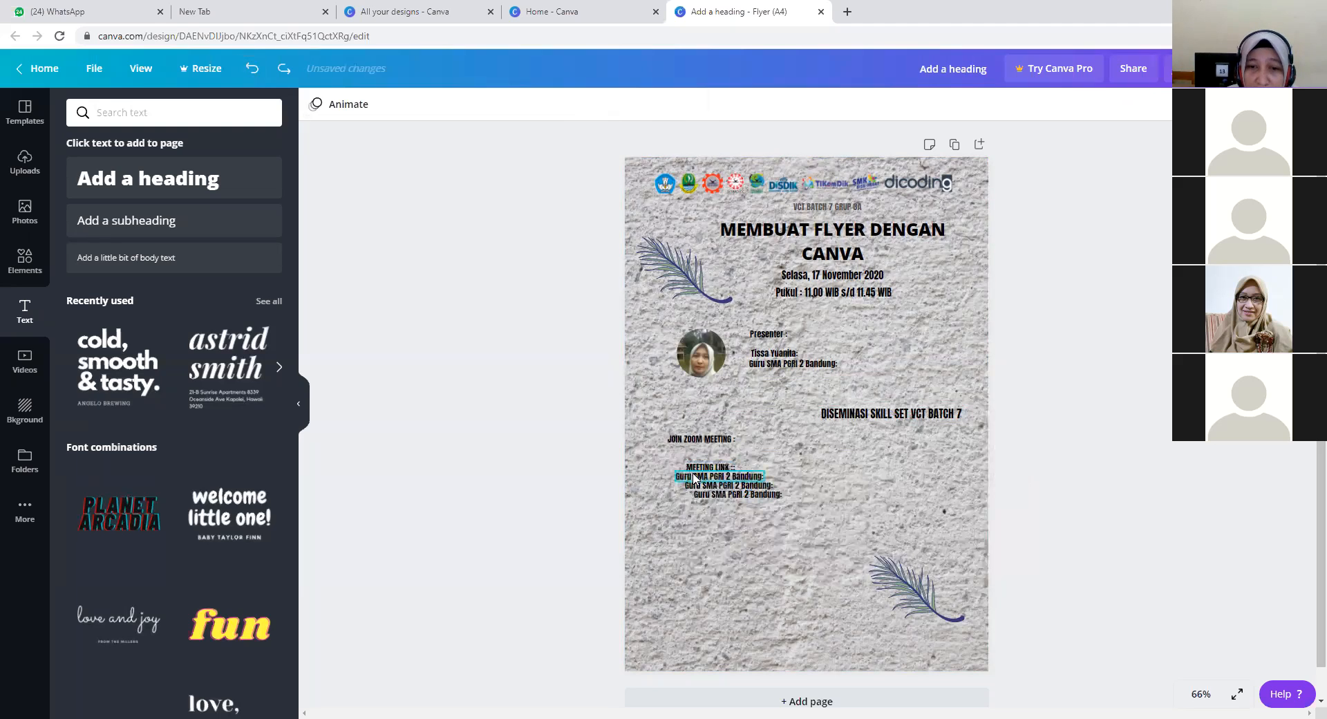
Replace the text of the "Guru SMA PGRI 2 Bandung" copy directly under "MEETING LINK :" with "MEETING ID :".
left_click(694, 480)
left_click_drag(692, 475, 731, 477)
key("Delete")
key("Delete")
key("Delete")
key("Delete")
key("Delete")
key("Delete")
key("Delete")
key("Delete")
key("Delete")
key("Delete")
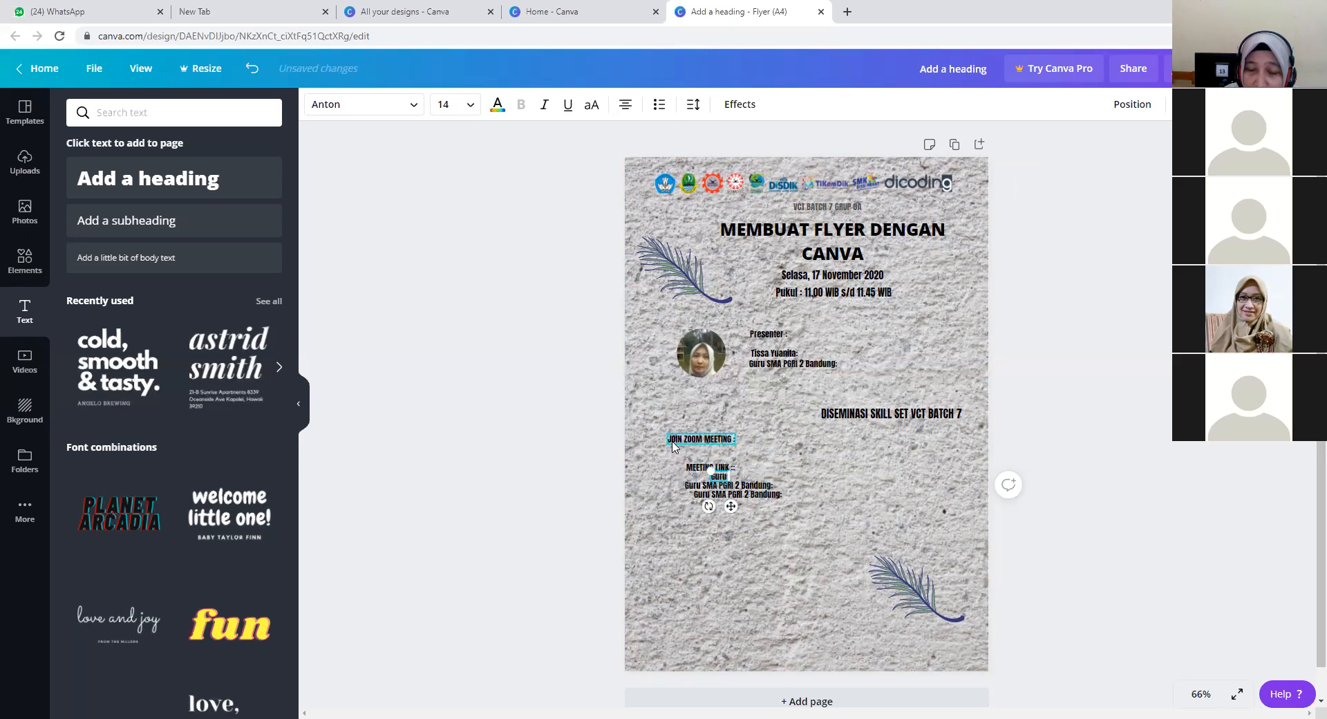
key("BackSpace")
key("BackSpace")
key("BackSpace")
key("BackSpace")
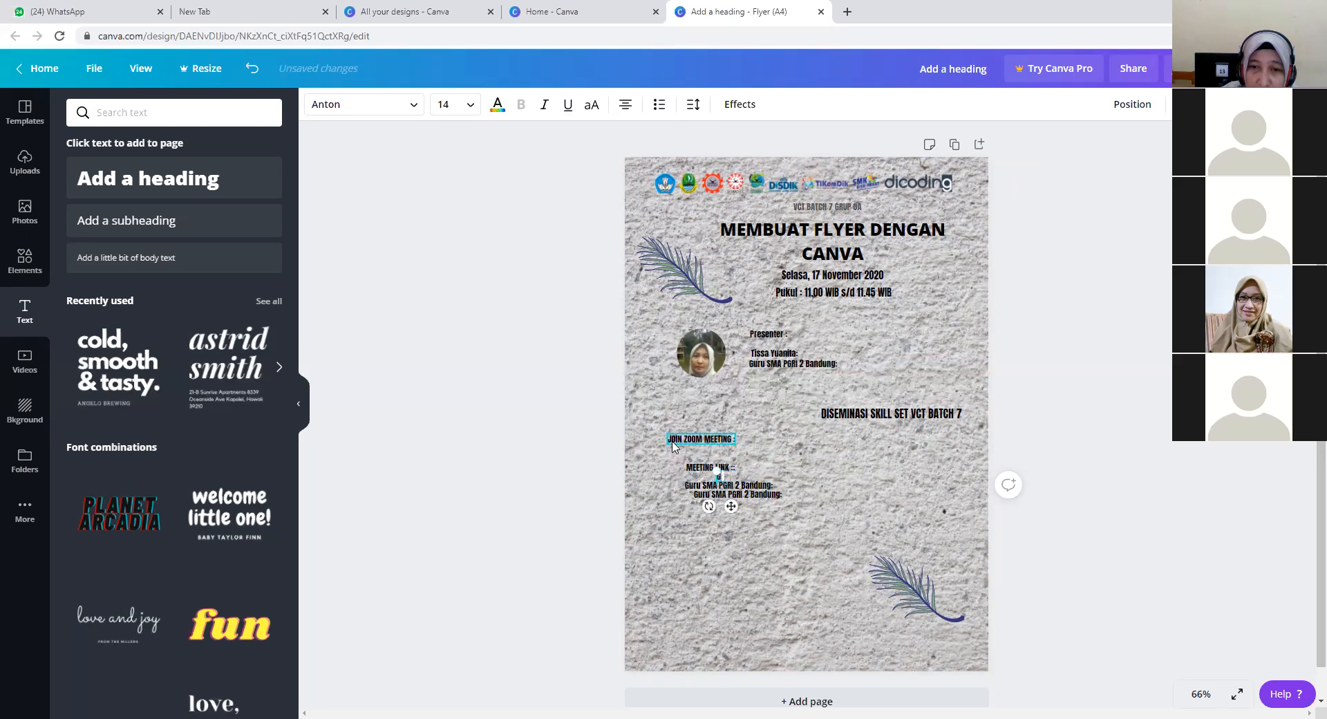
type("MEETING")
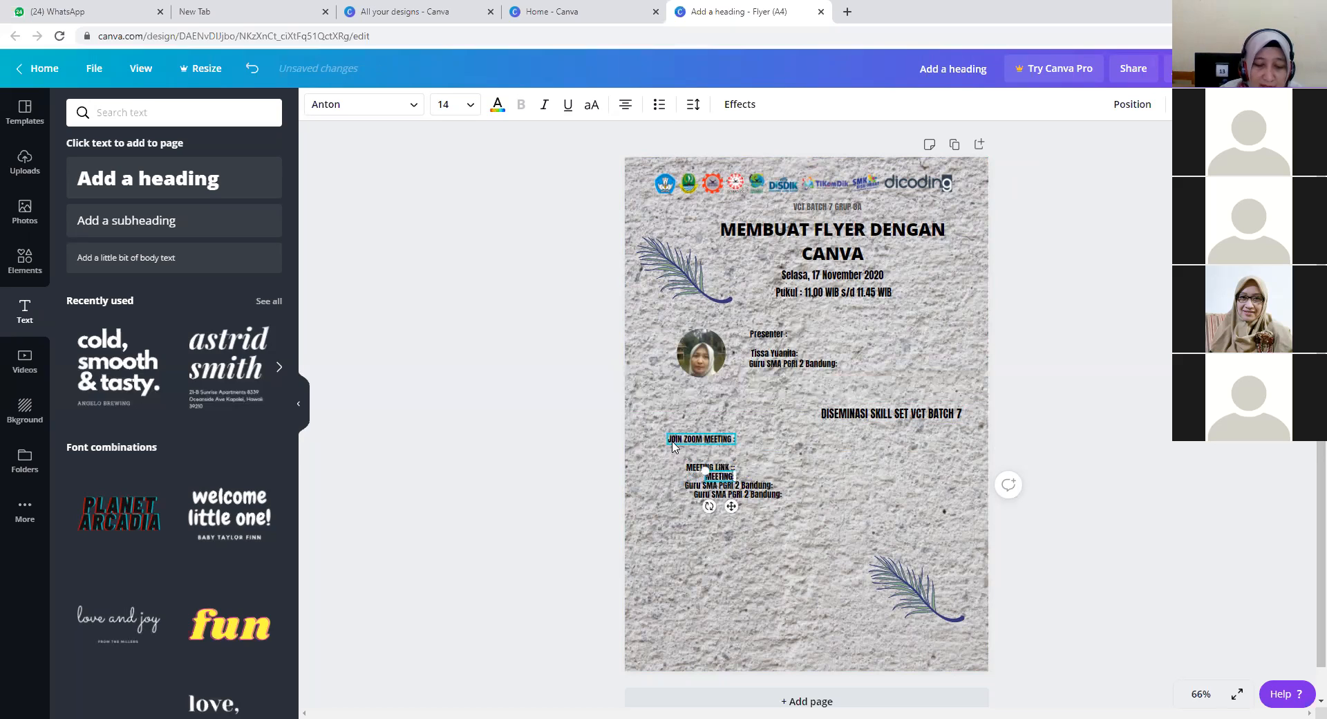
type(" ID: :")
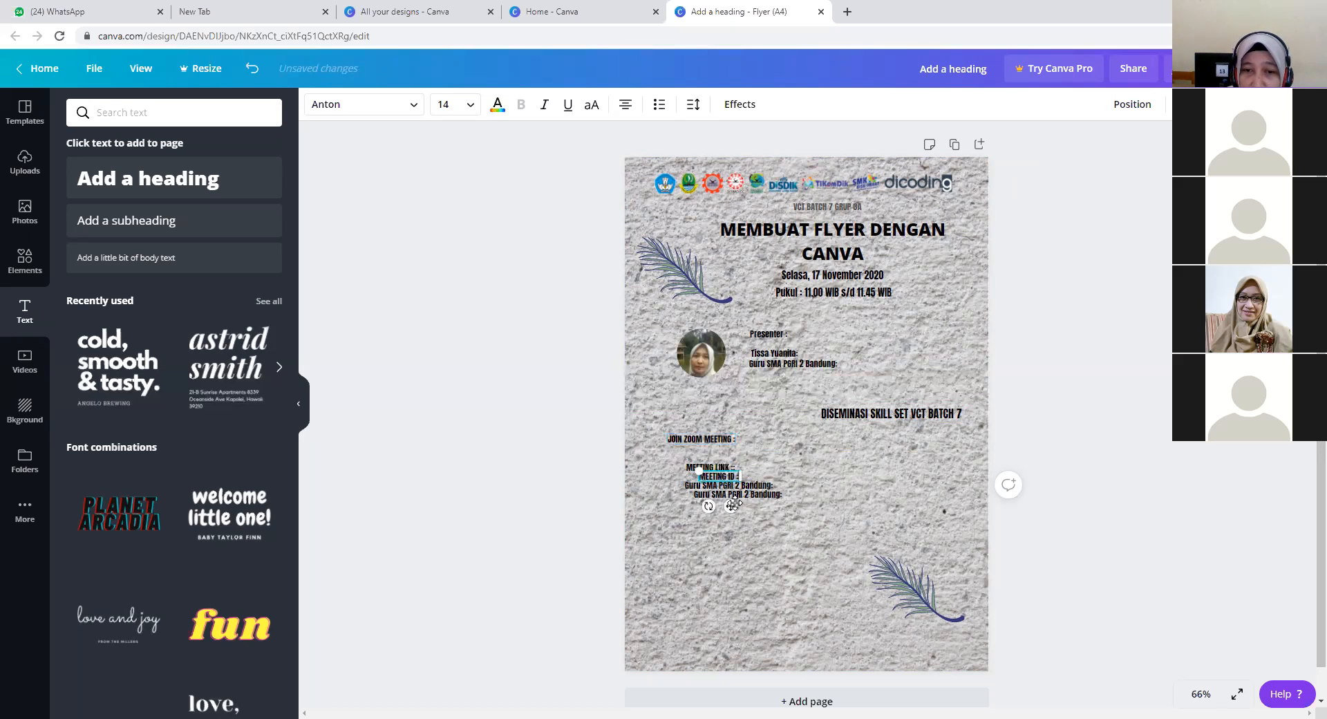
Replace the text of the "Guru SMA PGRI 2 Bandung" copy directly under "MEETING ID :" with "PASSCODE:".
left_click(725, 485)
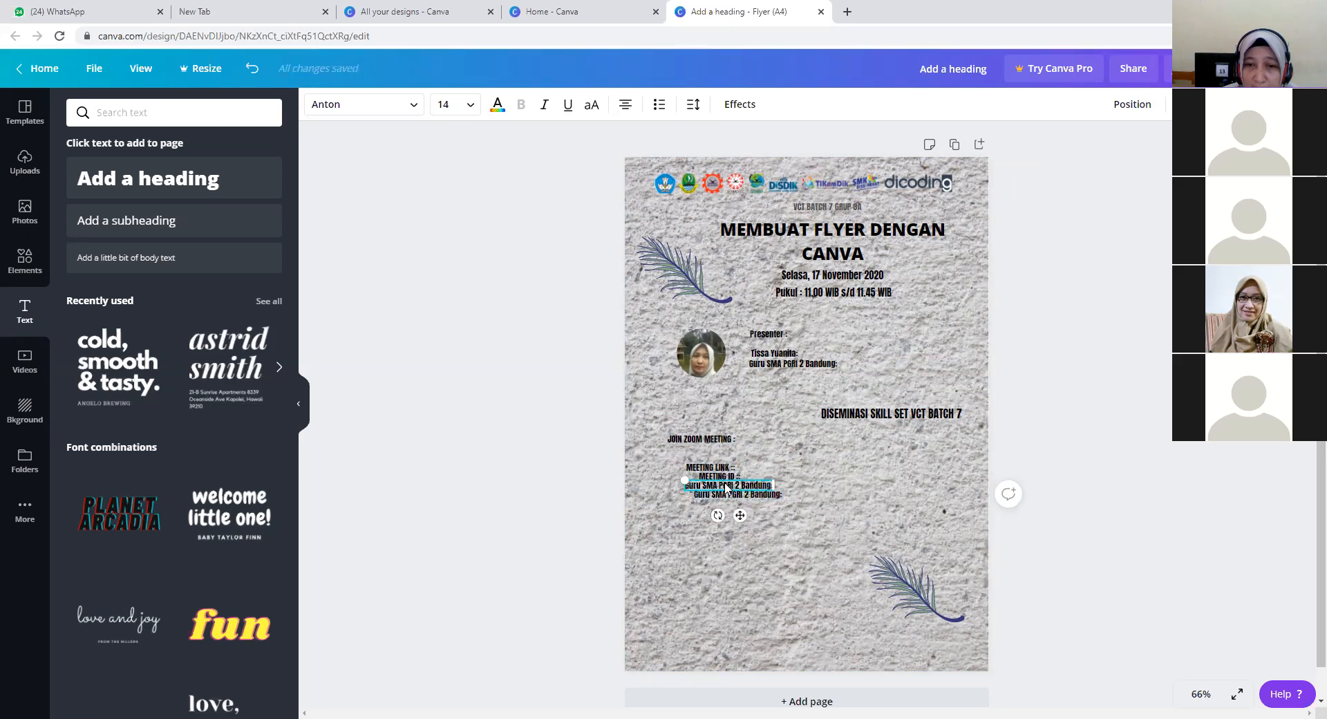
left_click_drag(726, 483, 686, 482)
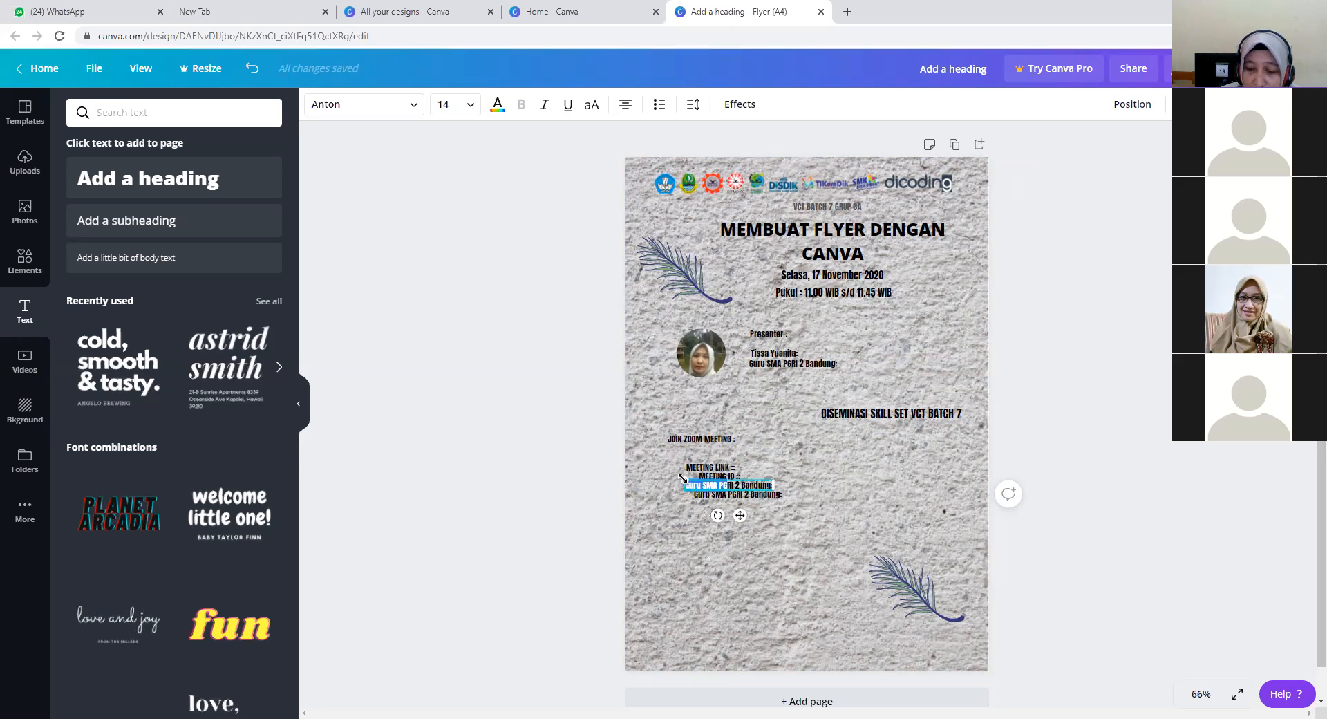
key("BackSpace")
key("Delete")
key("Delete")
key("Delete")
key("Delete")
key("Delete")
key("Delete")
key("Delete")
key("Delete")
key("Delete")
key("Delete")
key("Delete")
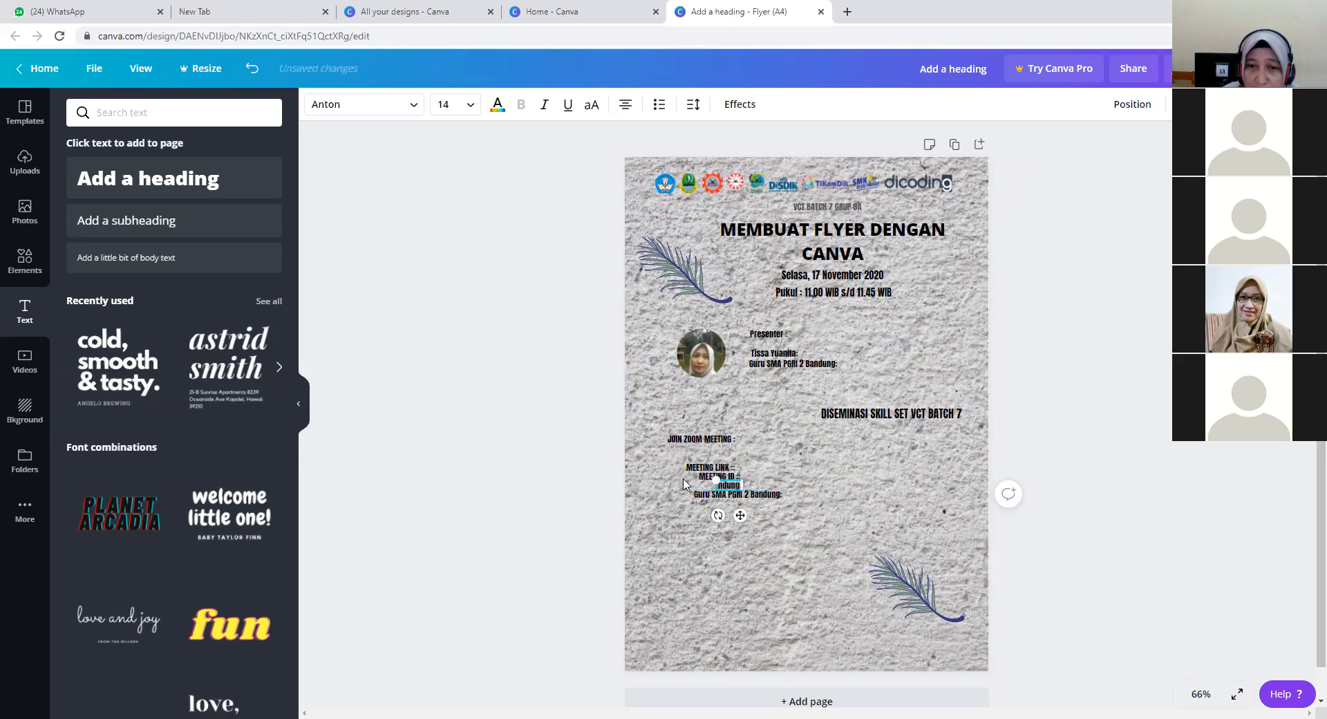
key("Delete")
key("Delete")
type("PASSC")
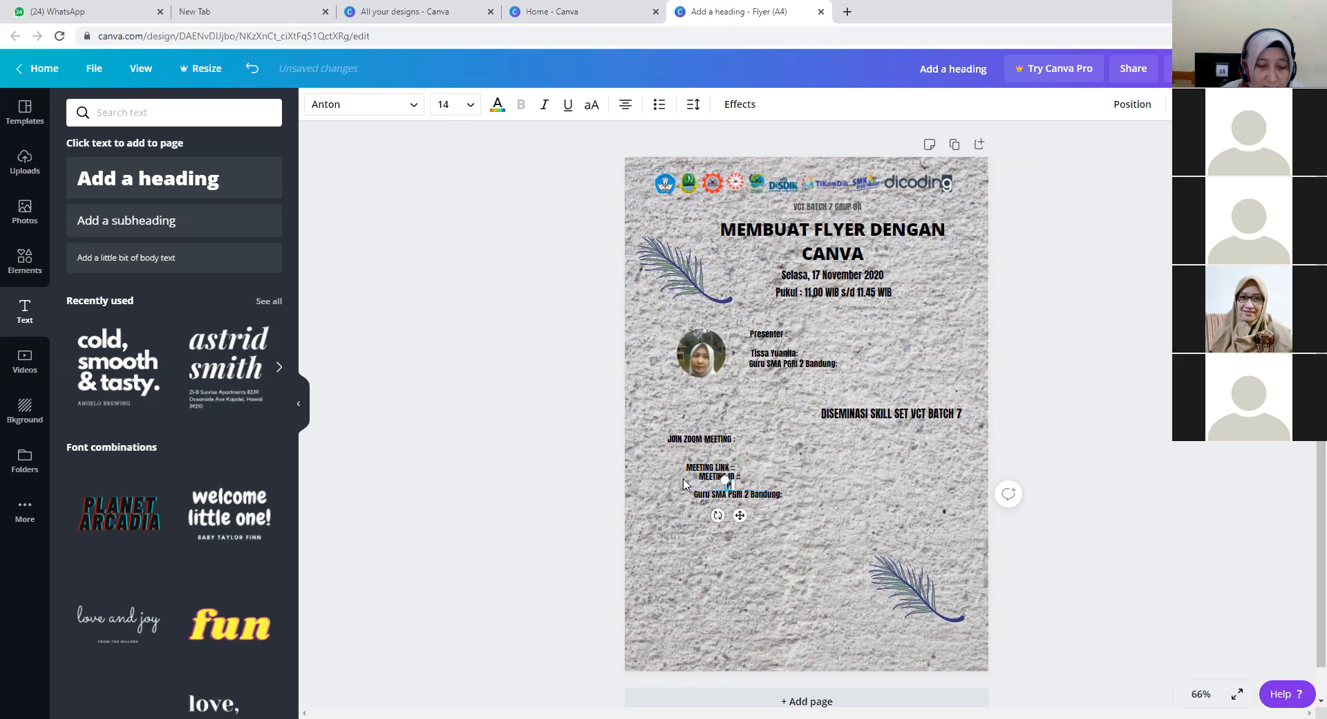
type("ODE :")
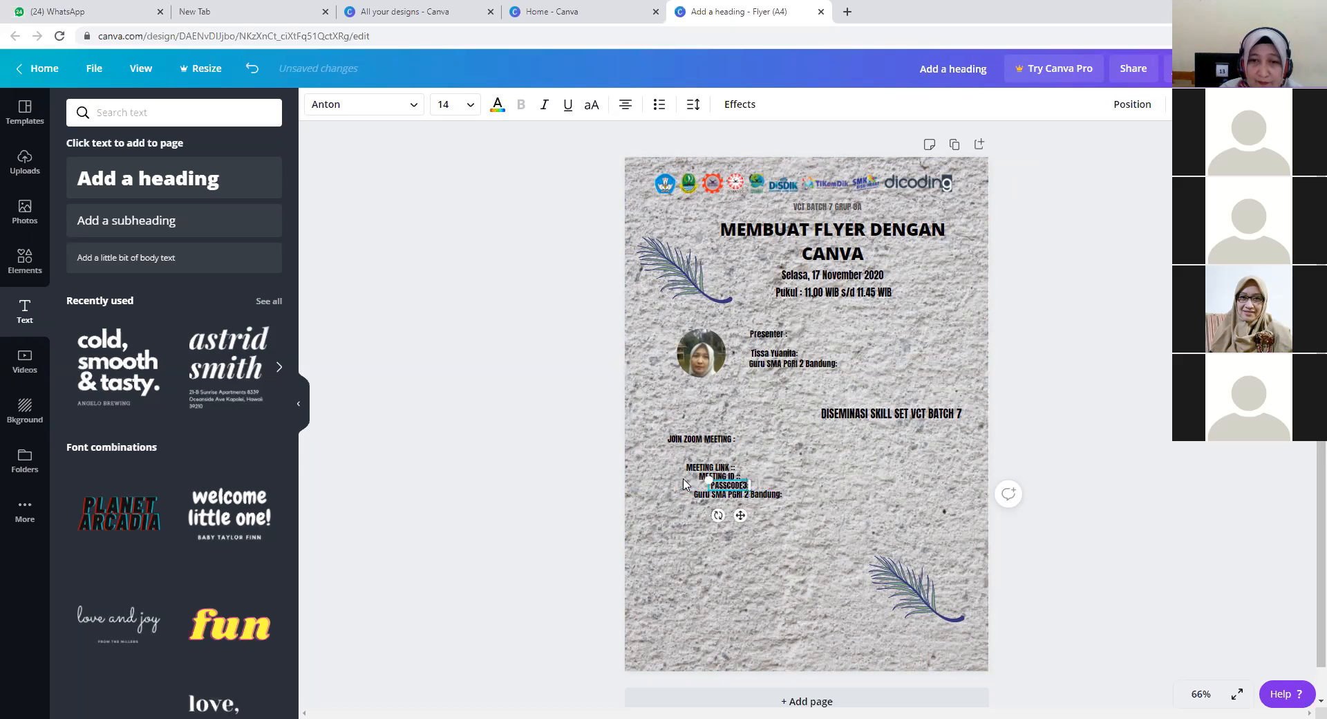
key("BackSpace")
key("BackSpace")
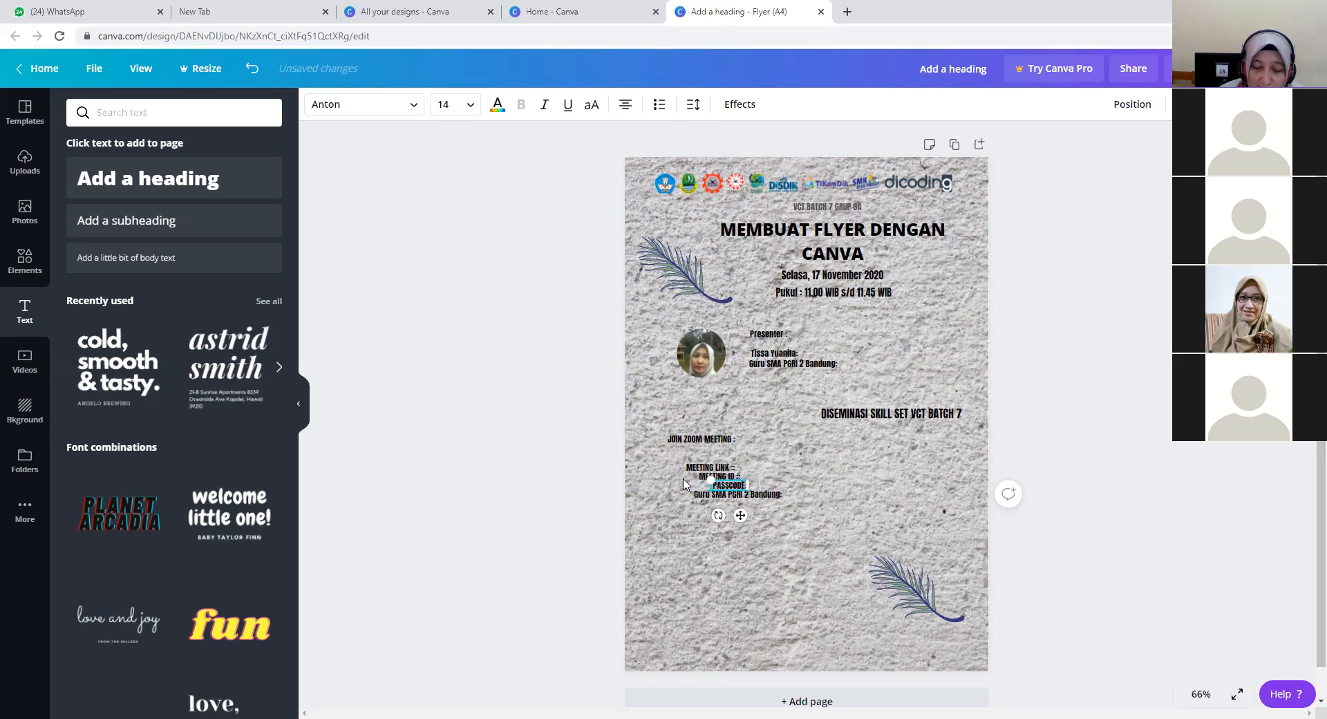
type(":")
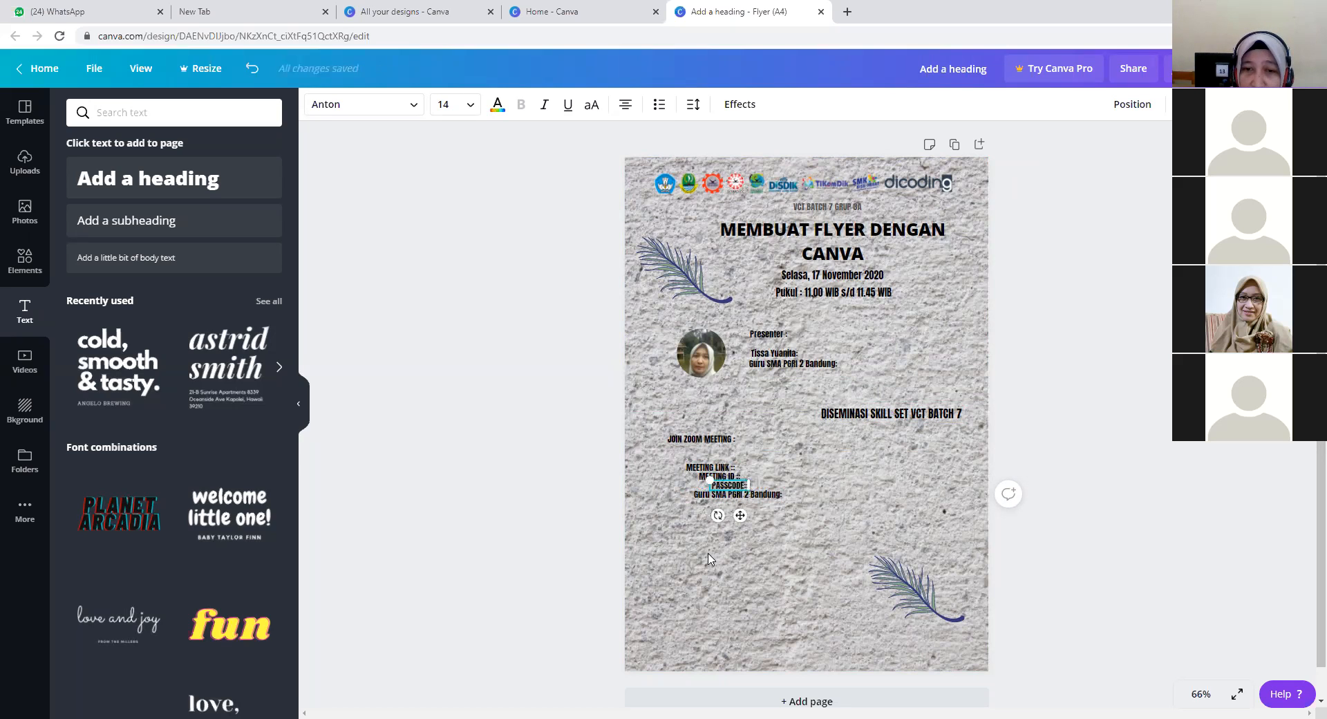
left_click(709, 558)
Move the "MEETING LINK :" line up to sit directly under "JOIN ZOOM MEETING :", aligned with its left edge.
left_click(718, 477)
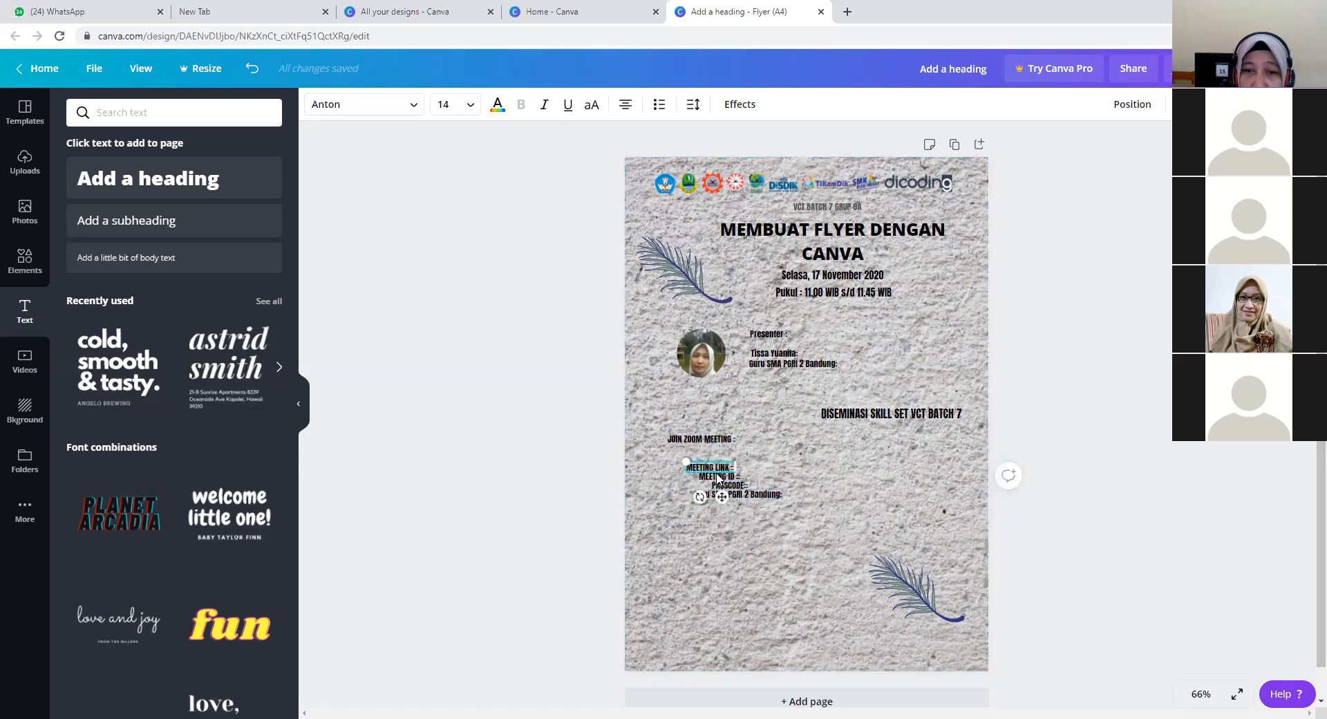
left_click_drag(722, 496, 700, 485)
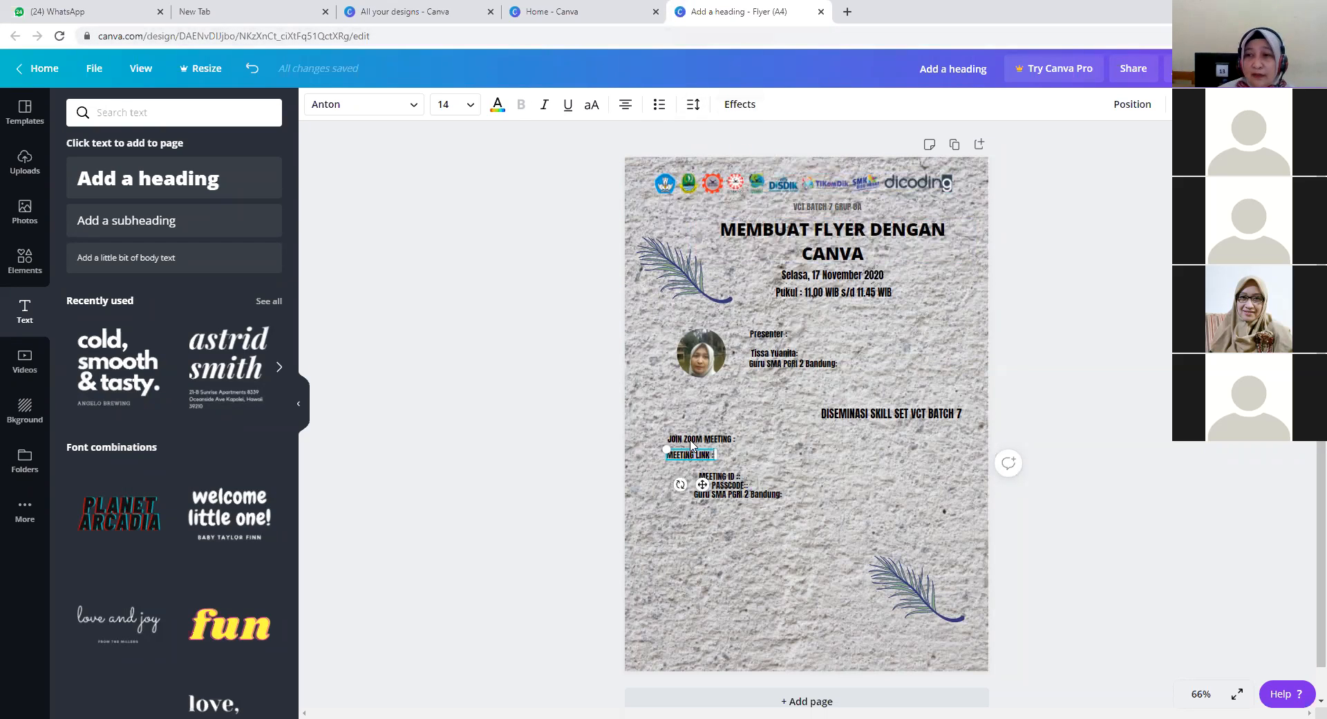
left_click(720, 528)
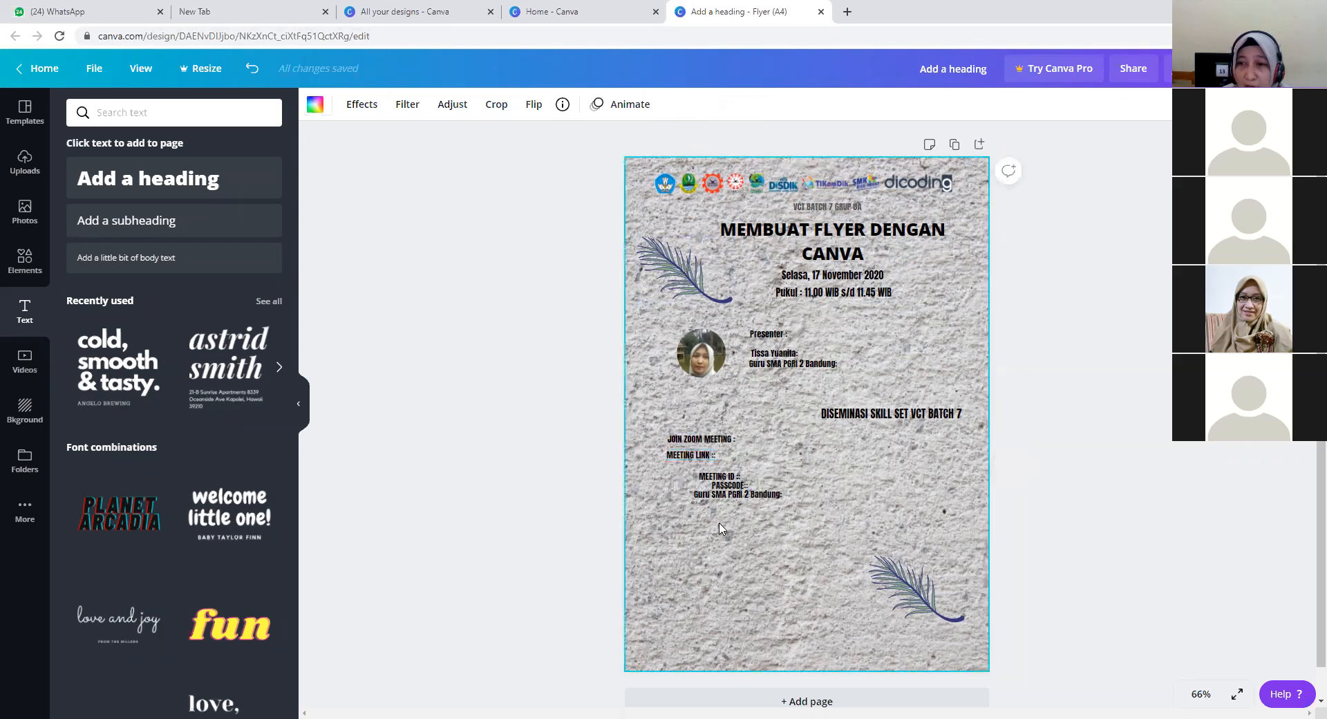
Stack the "MEETING ID :" and "PASSCODE:" lines directly beneath "MEETING LINK :", lined up along its left edge.
left_click(721, 487)
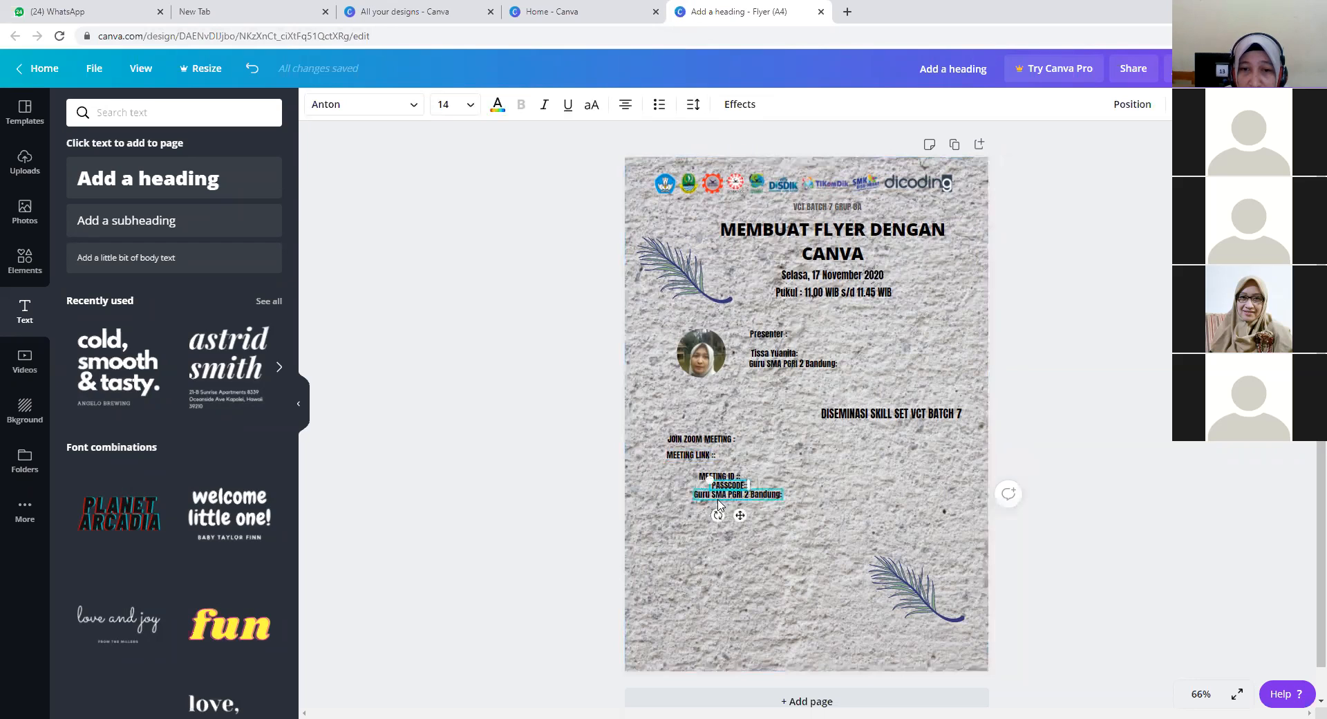
left_click_drag(738, 516, 720, 518)
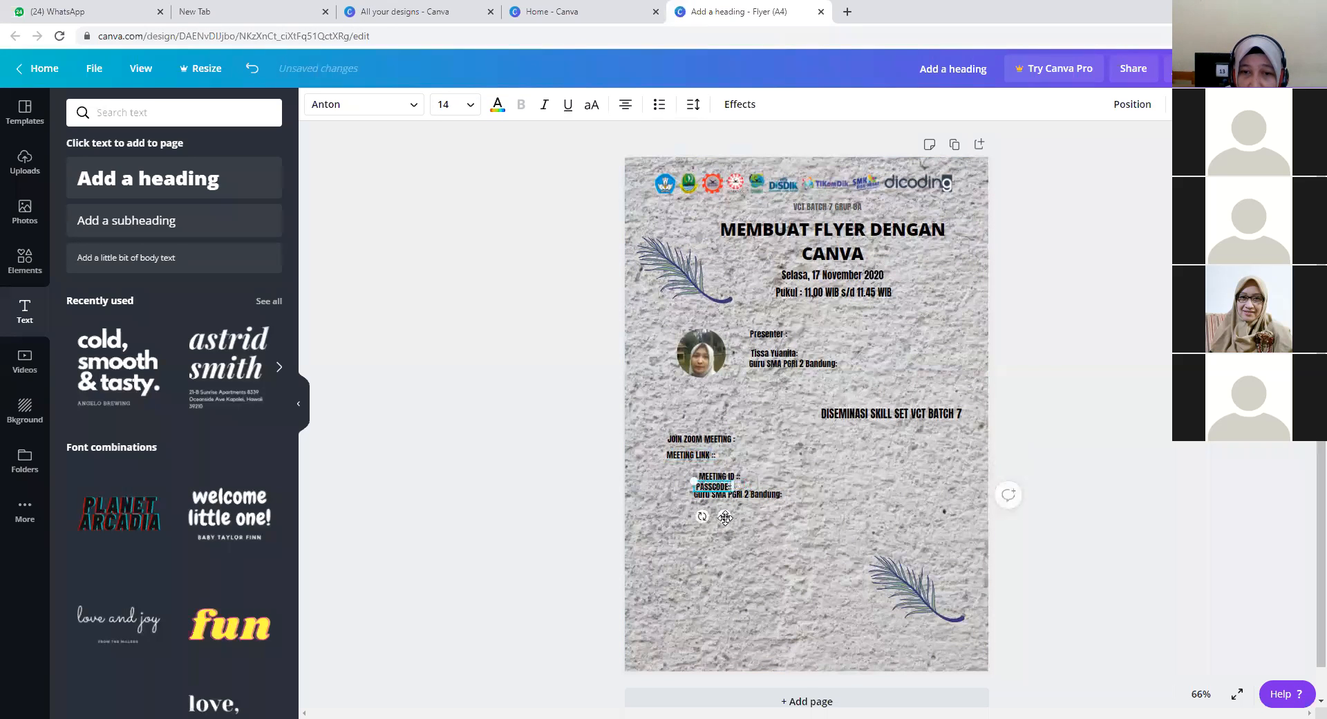
left_click(714, 496)
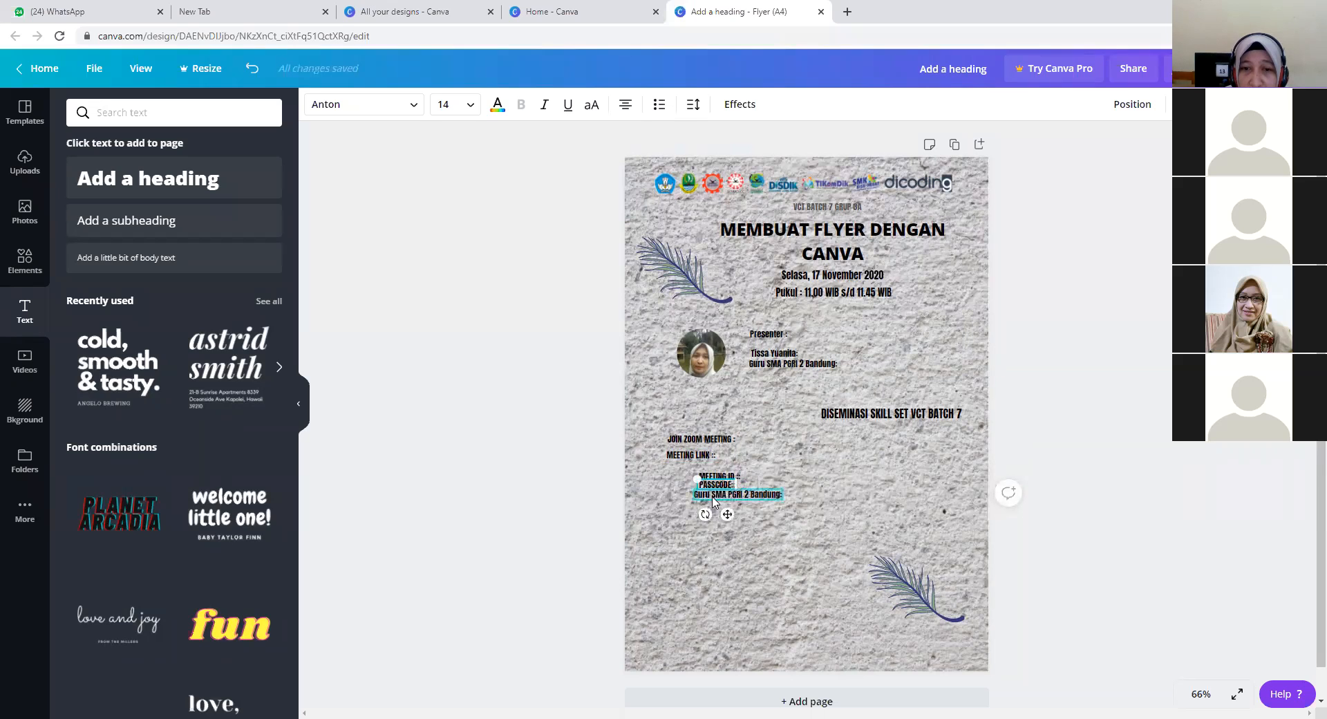
left_click(716, 476)
left_click_drag(730, 506, 690, 511)
Move the remaining lower "Guru SMA PGRI 2 Bandung" copy directly beneath "PASSCODE:", left-aligned with the meeting lines.
left_click(722, 499)
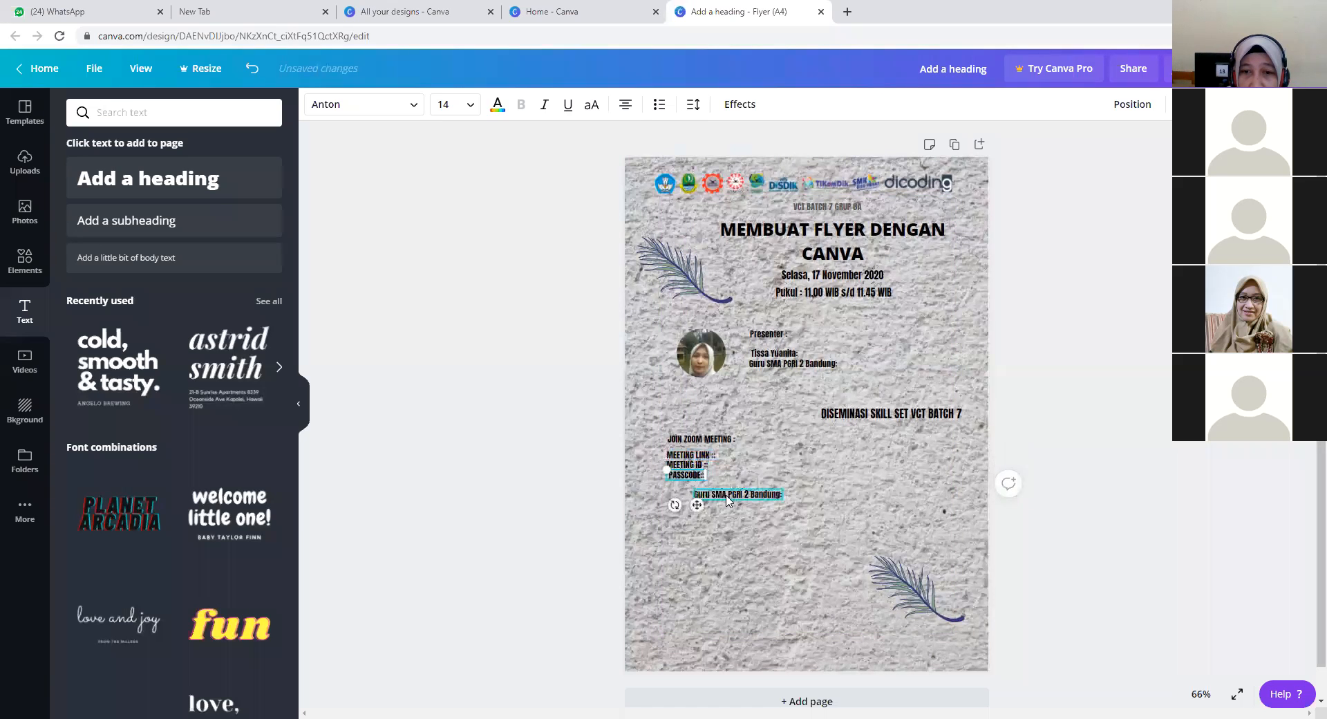
left_click_drag(748, 524, 722, 517)
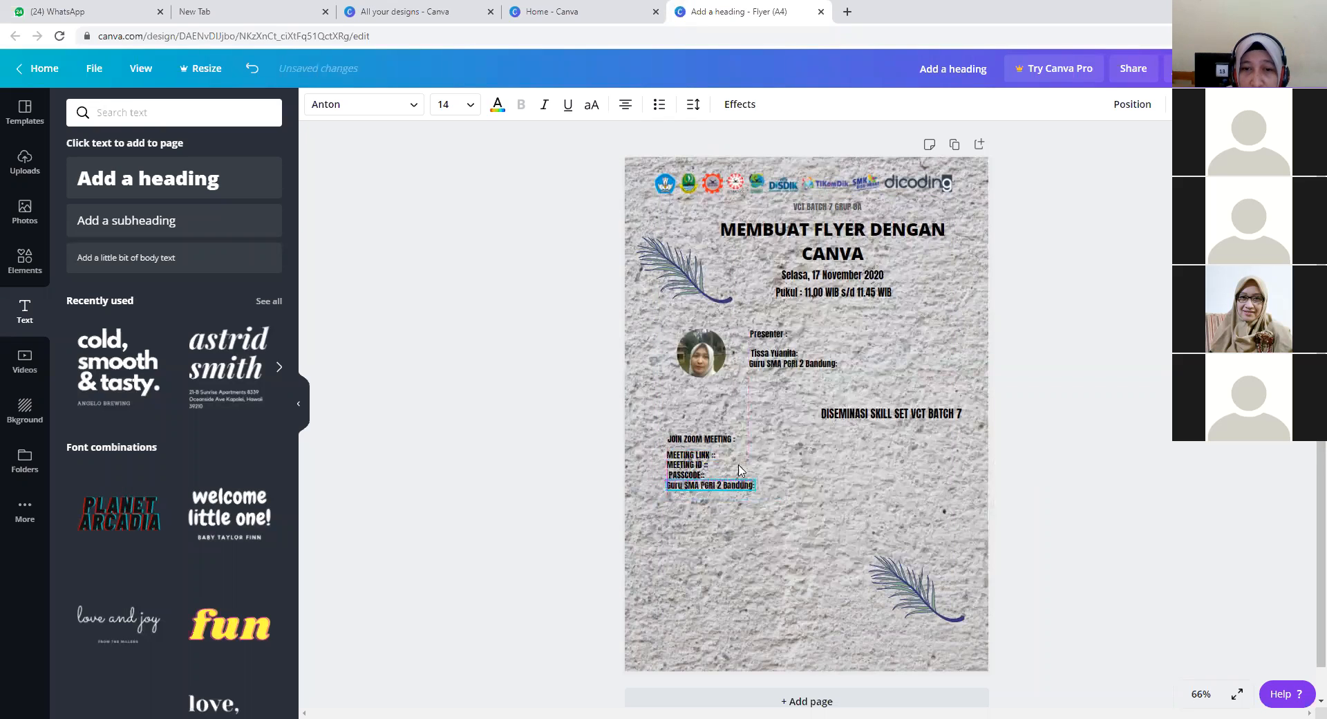
left_click(721, 457)
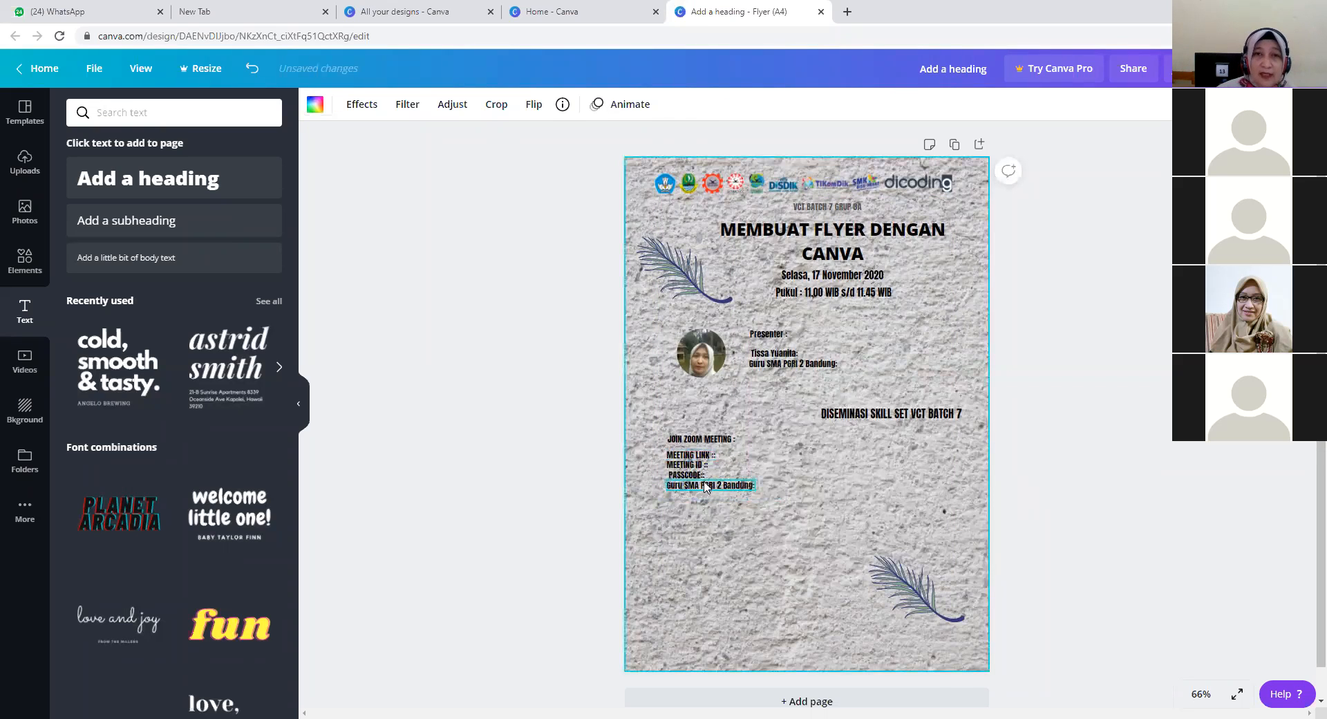
Switch to WhatsApp, copy the Meeting Link address from the flyer announcement in the "Kel. Besar PGRI 2" chat, and return to Canva.
left_click(55, 12)
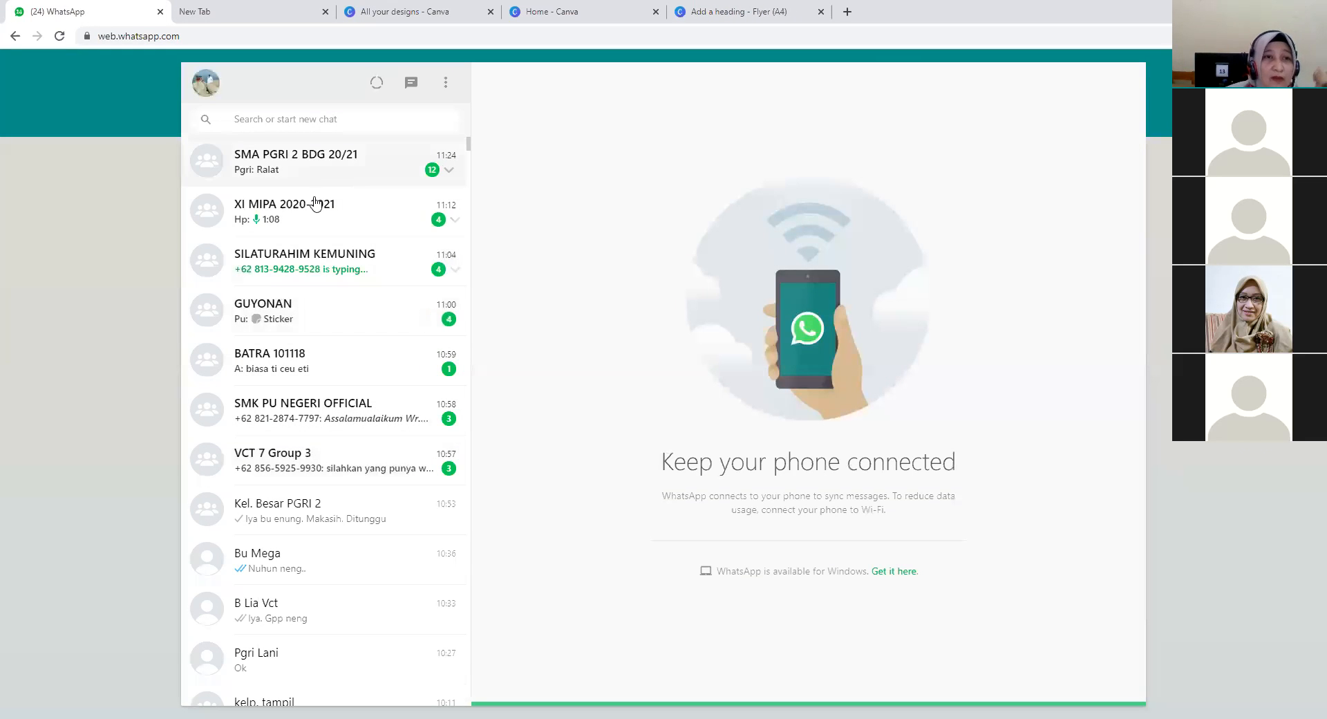
scroll(411, 434, "down", 3)
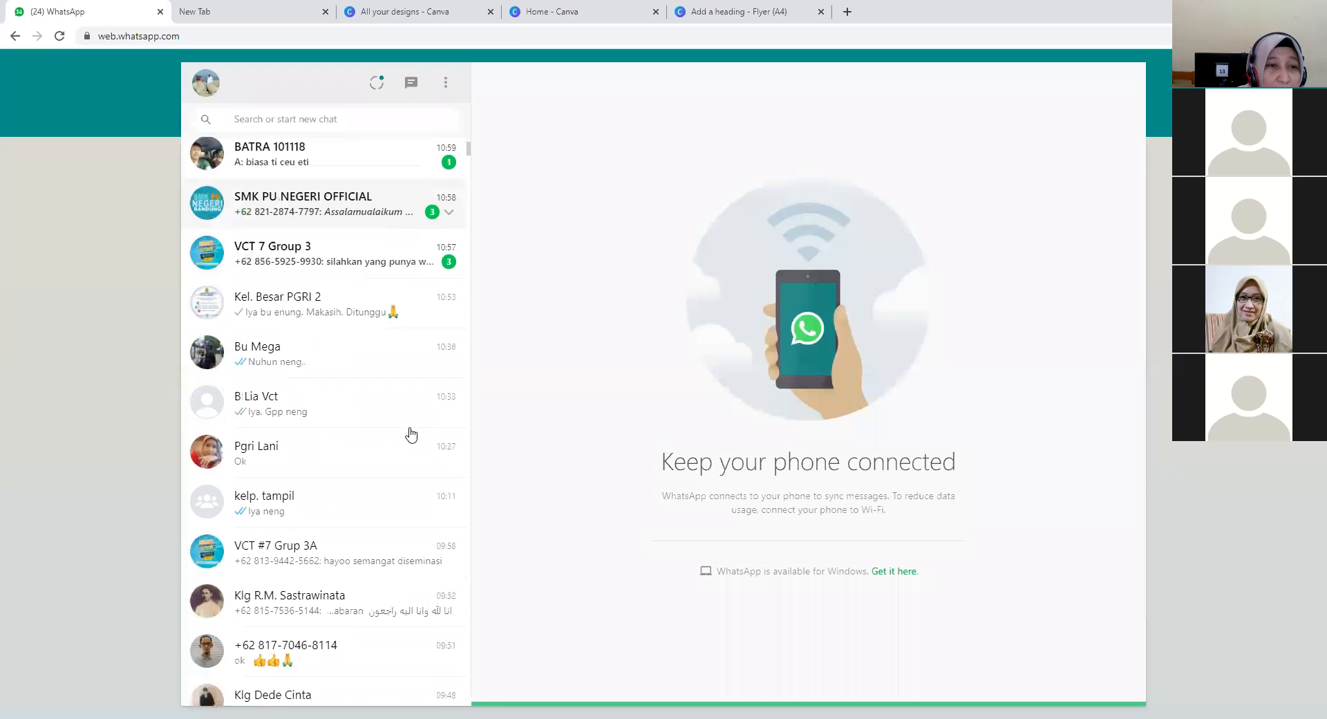
left_click(374, 306)
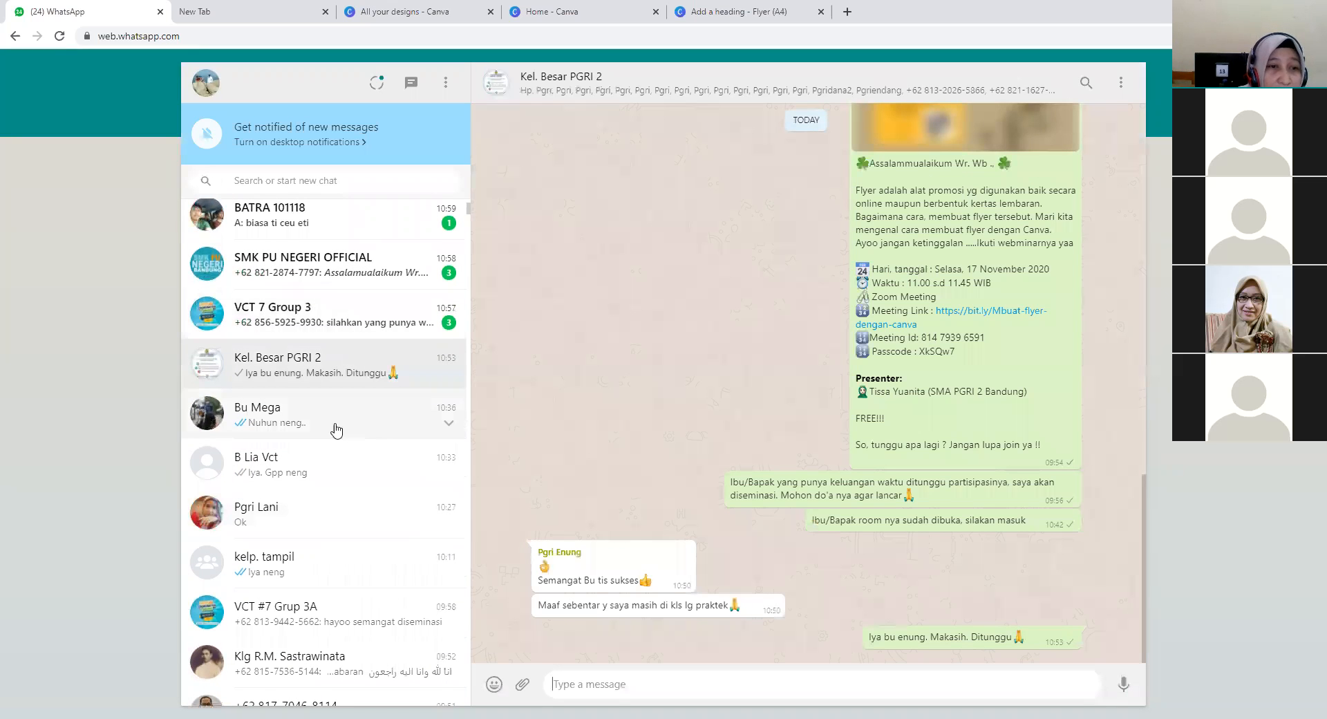
right_click(942, 312)
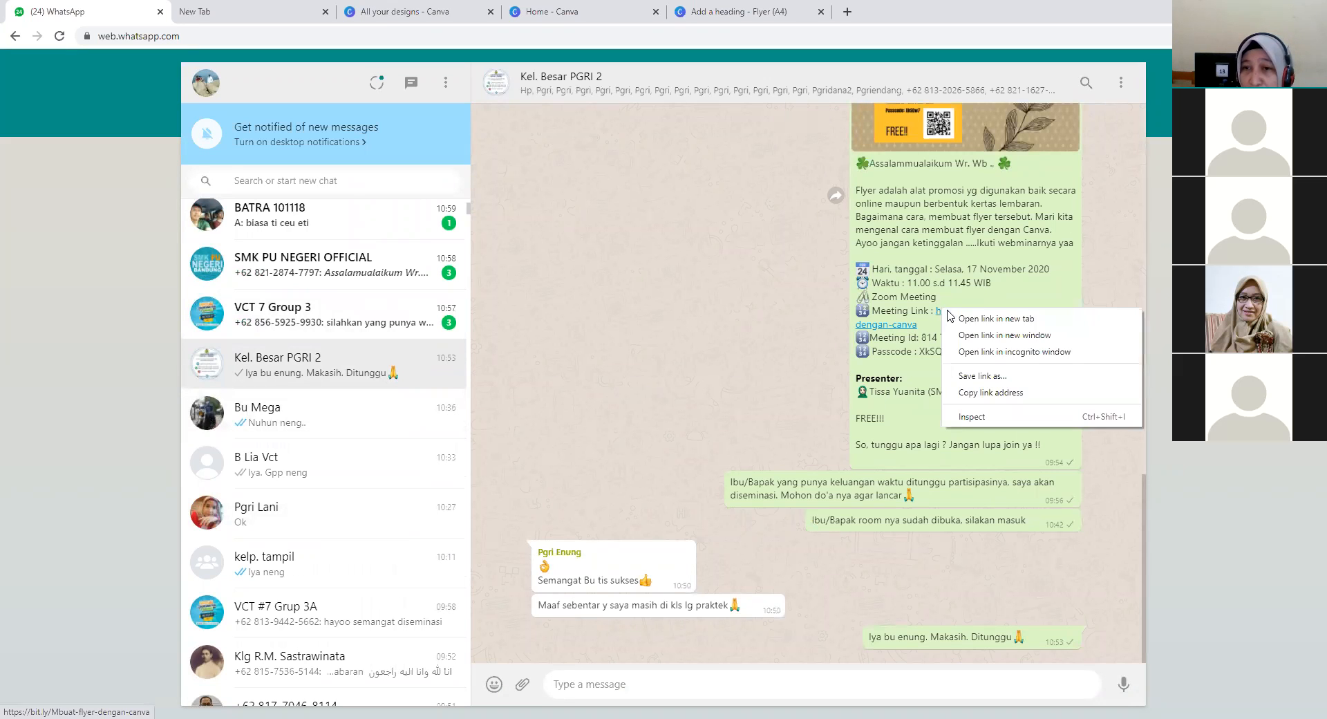
left_click(978, 391)
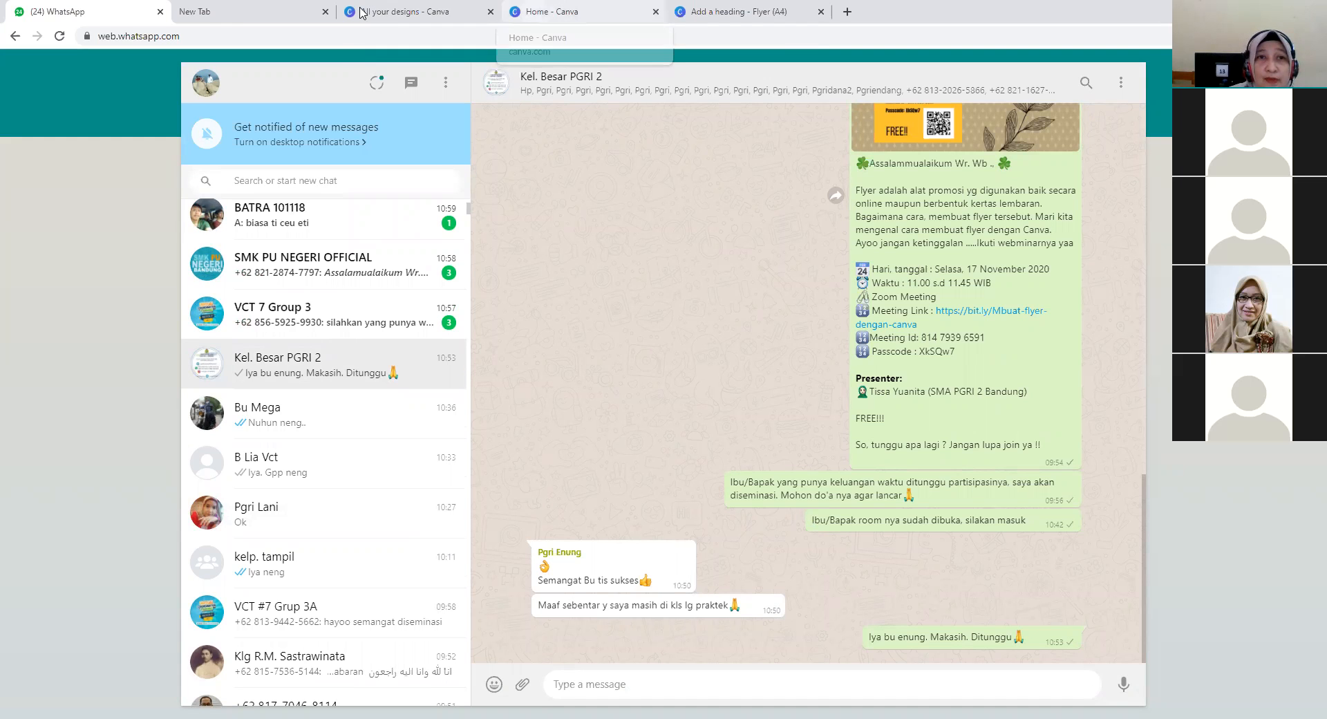
left_click(549, 12)
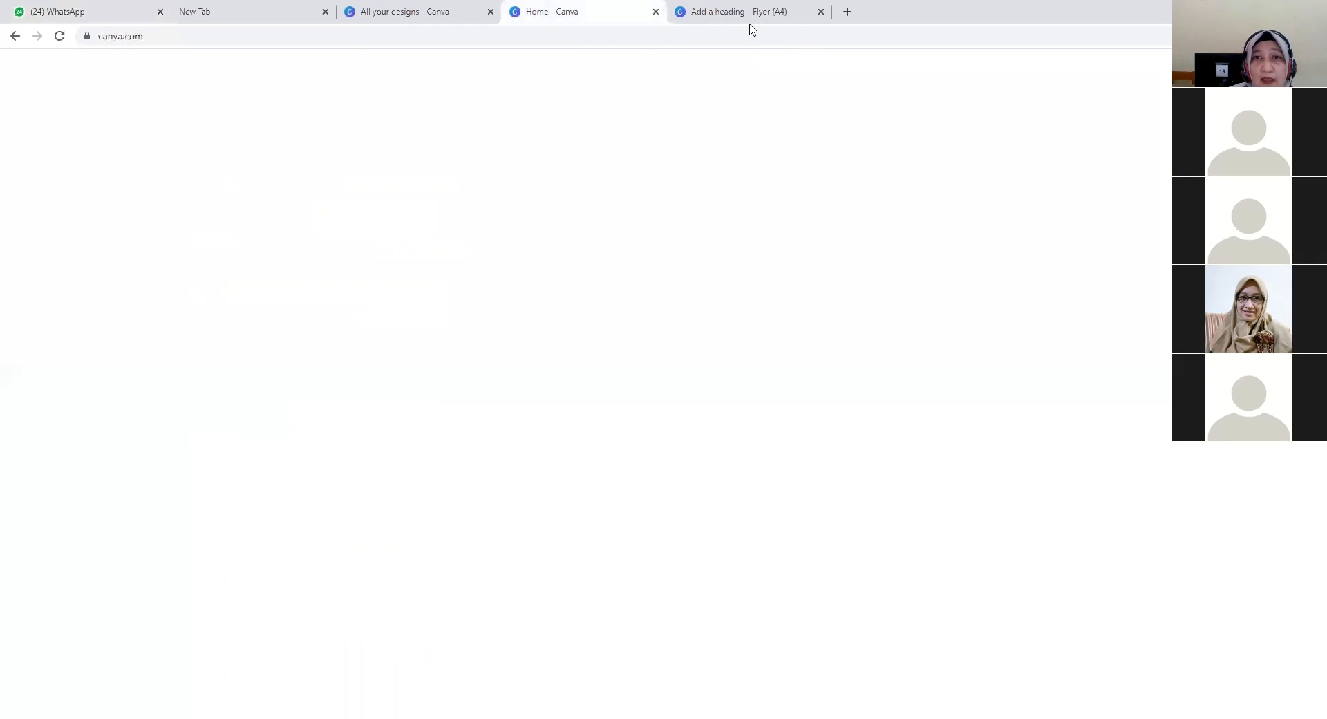